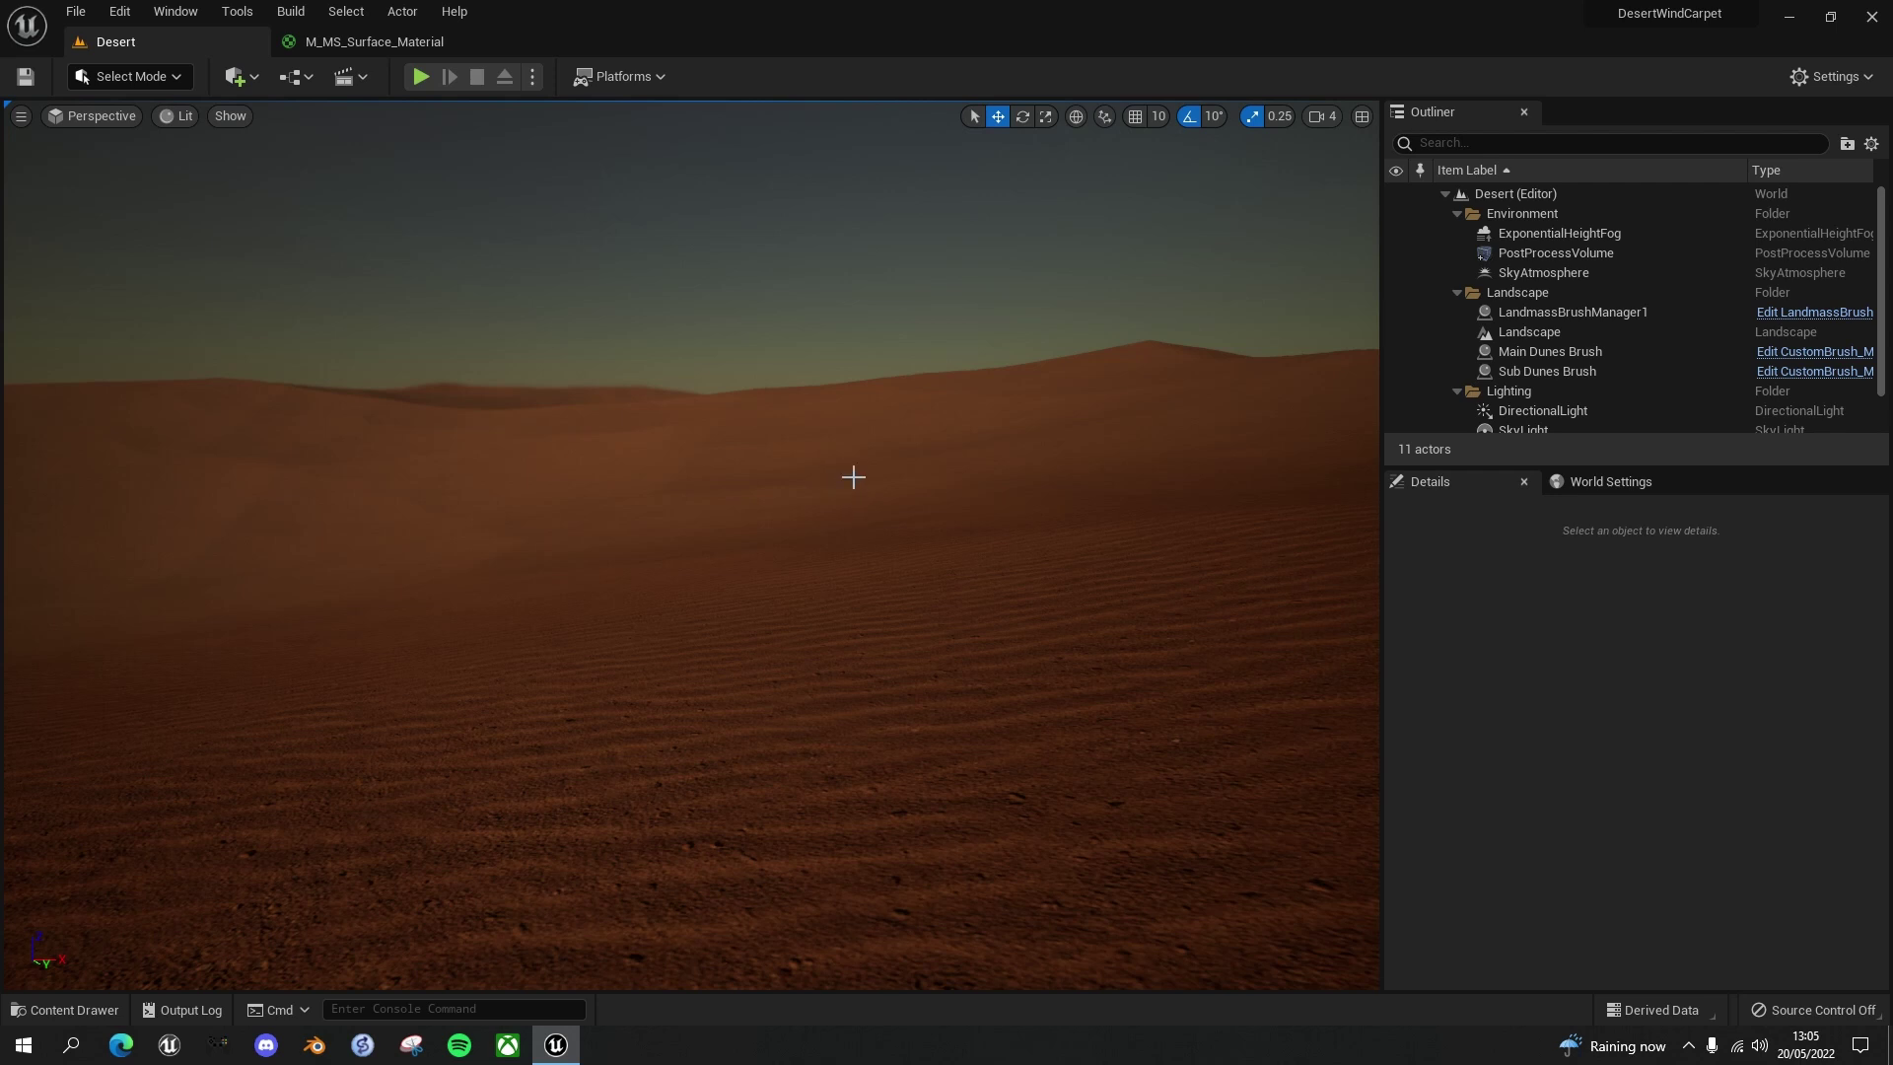
Check the content browser's view options for showing developers, engine and plugin content
{"action": "key", "text": "ctrl+space"}
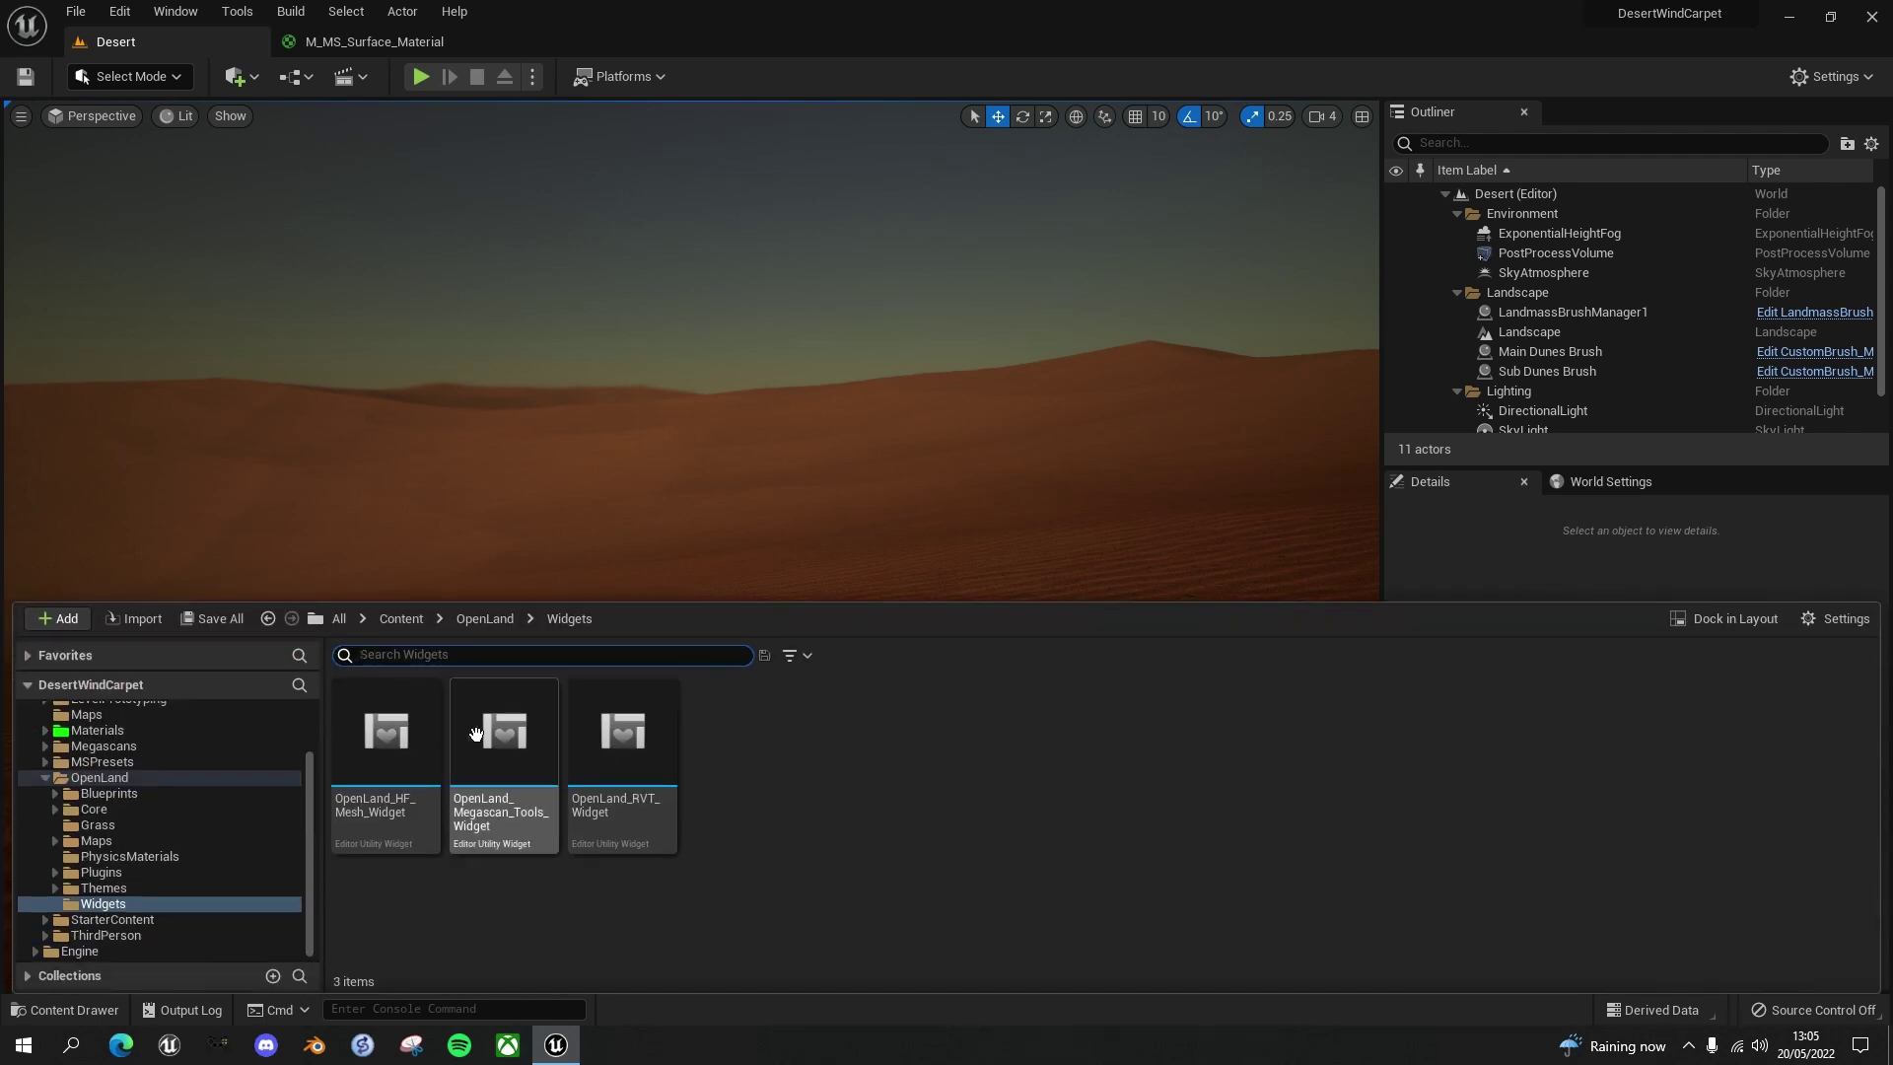
{"action": "left_click", "coordinate": [1828, 621]}
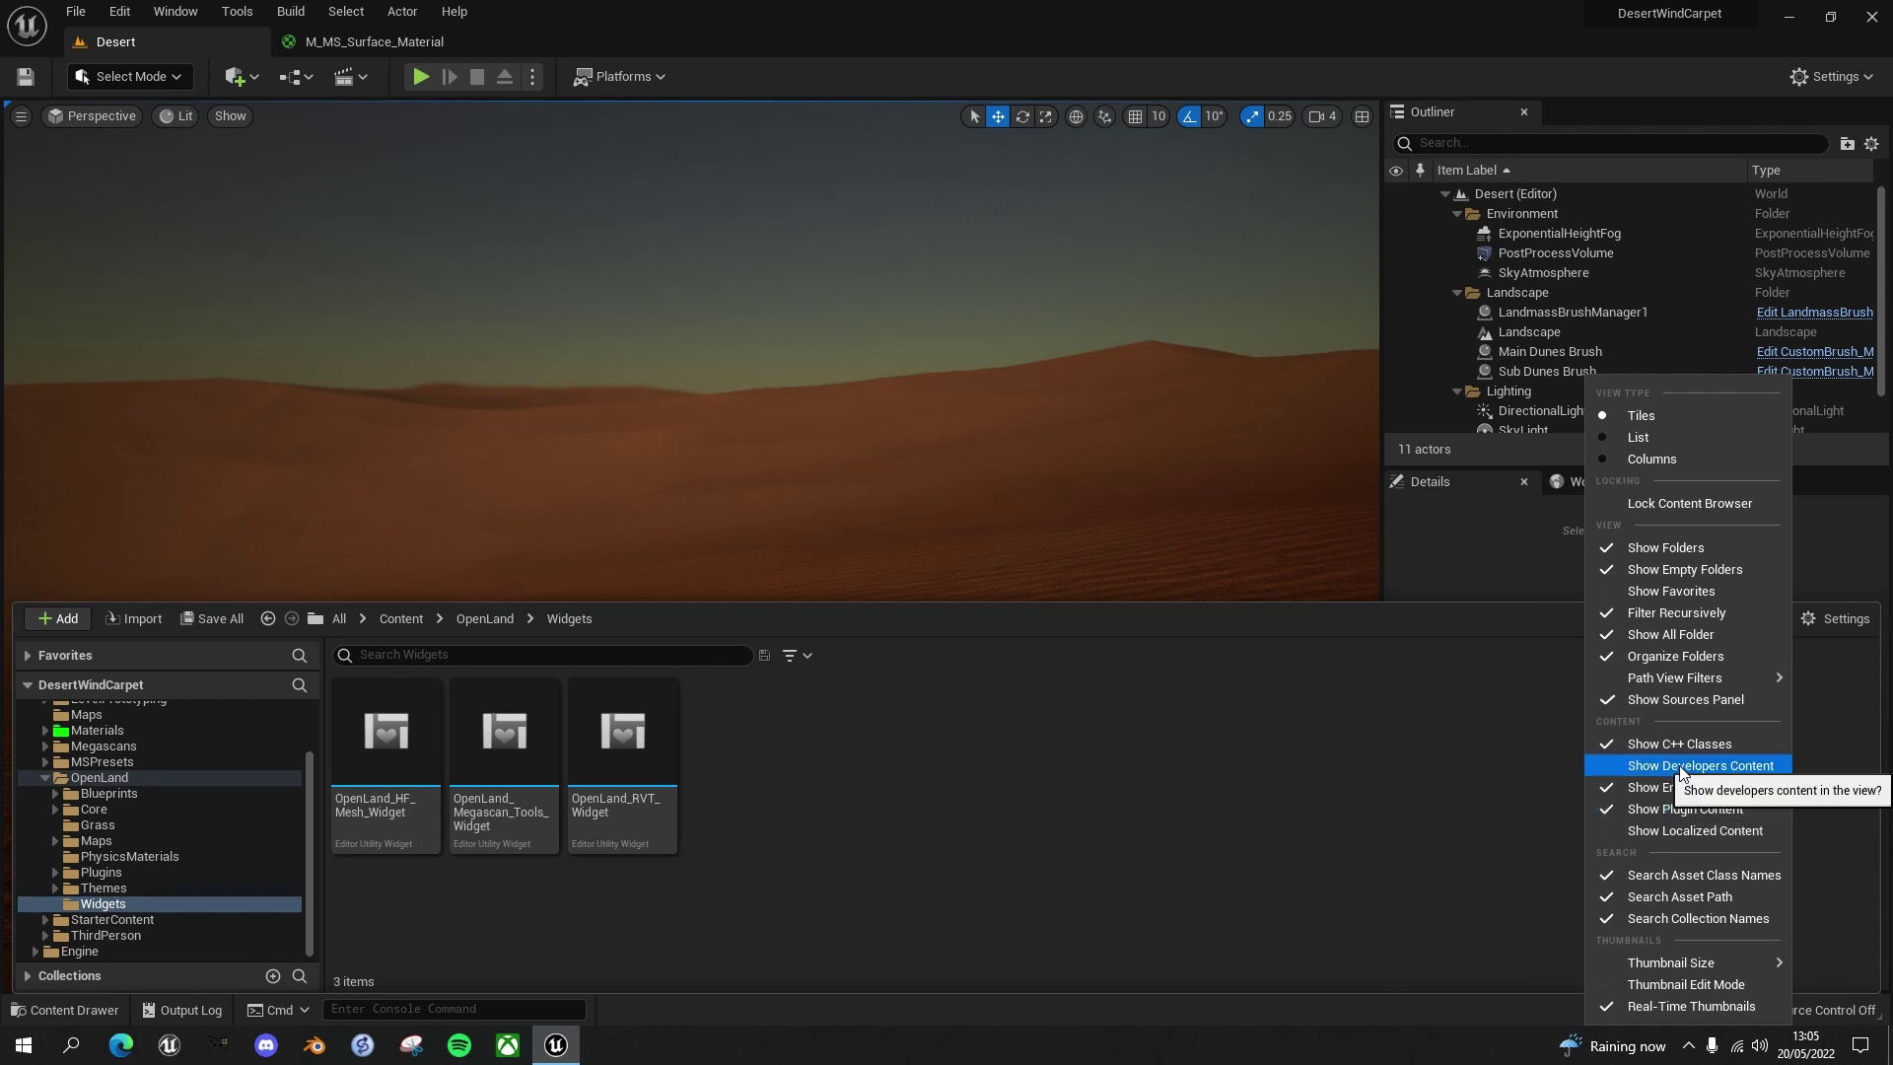
{"action": "left_click", "coordinate": [1107, 486]}
{"action": "left_click", "coordinate": [1150, 296]}
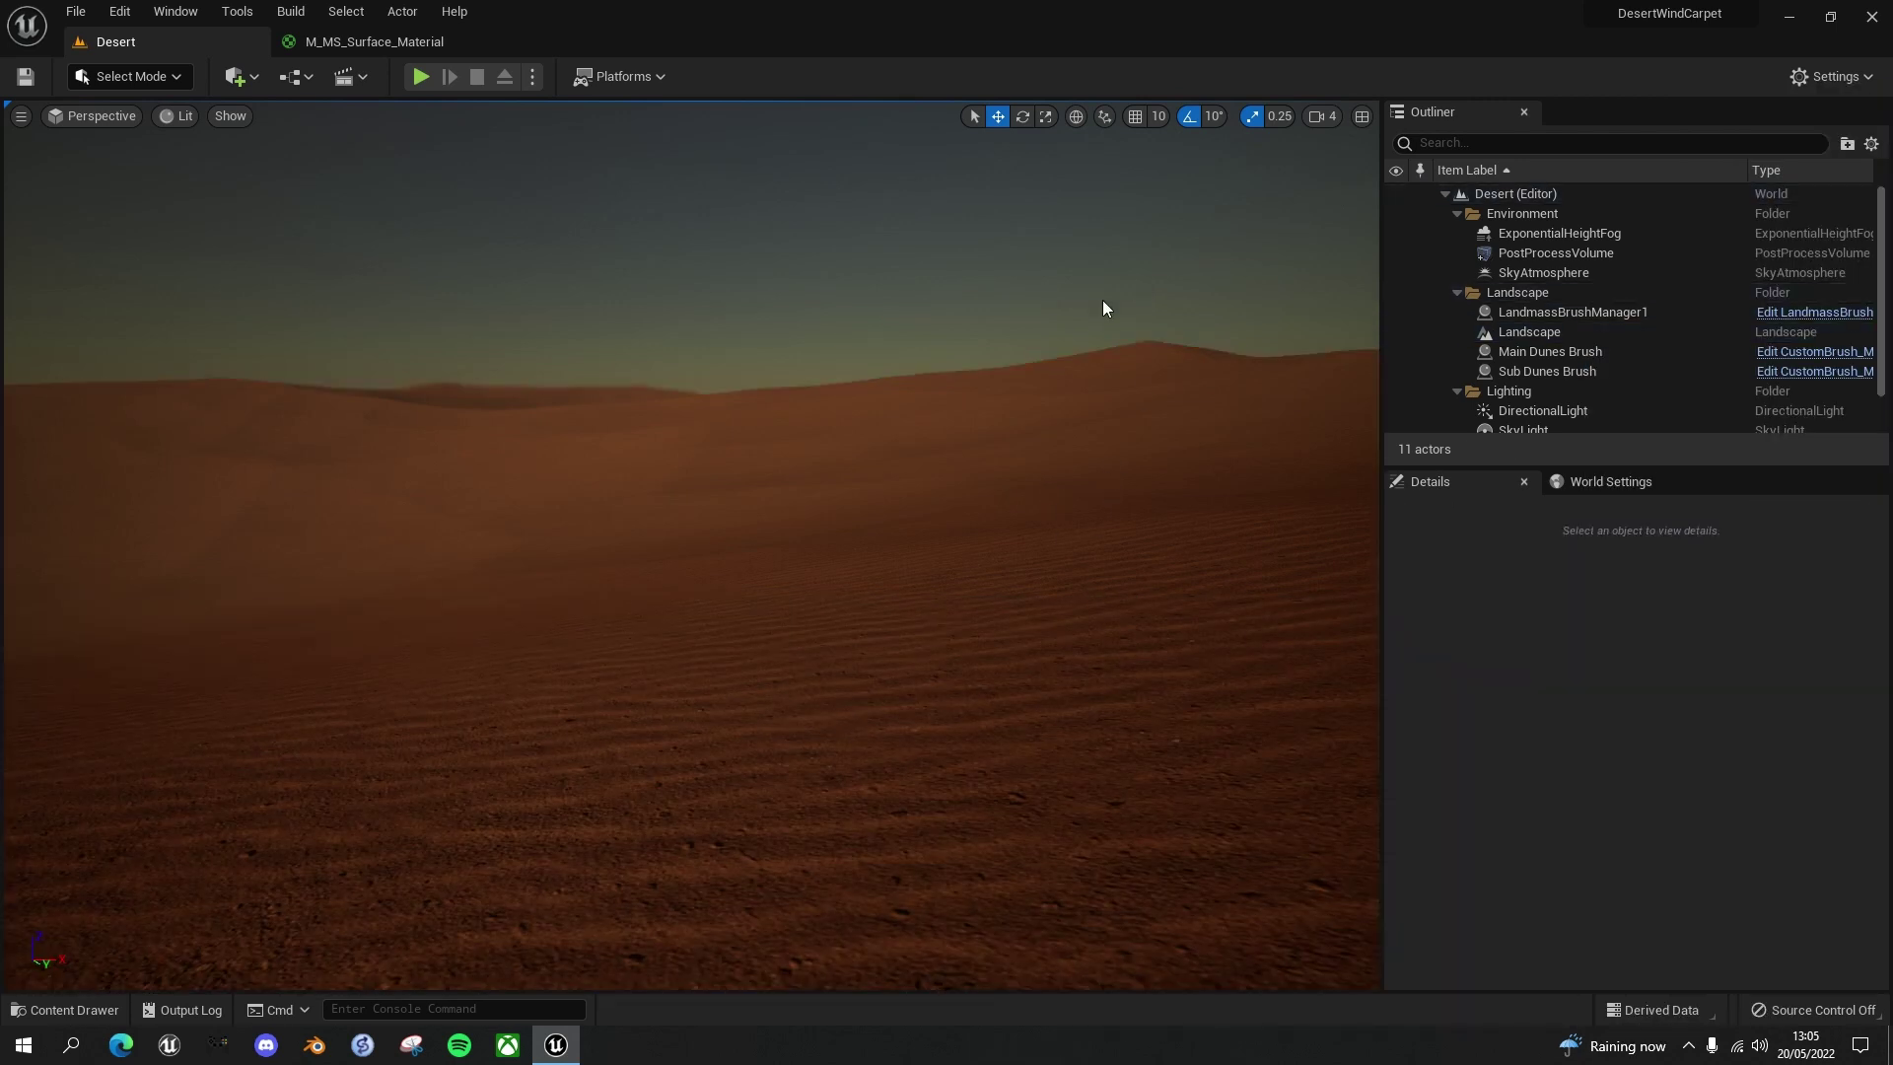
Locate the material assigned to the Landscape actor and open its MI_Bright_Desert_Sand material instance for editing
{"action": "left_click", "coordinate": [1516, 335]}
{"action": "scroll", "coordinate": [1511, 734], "scroll_direction": "down", "scroll_amount": 2}
{"action": "scroll", "coordinate": [1511, 730], "scroll_direction": "down", "scroll_amount": 8}
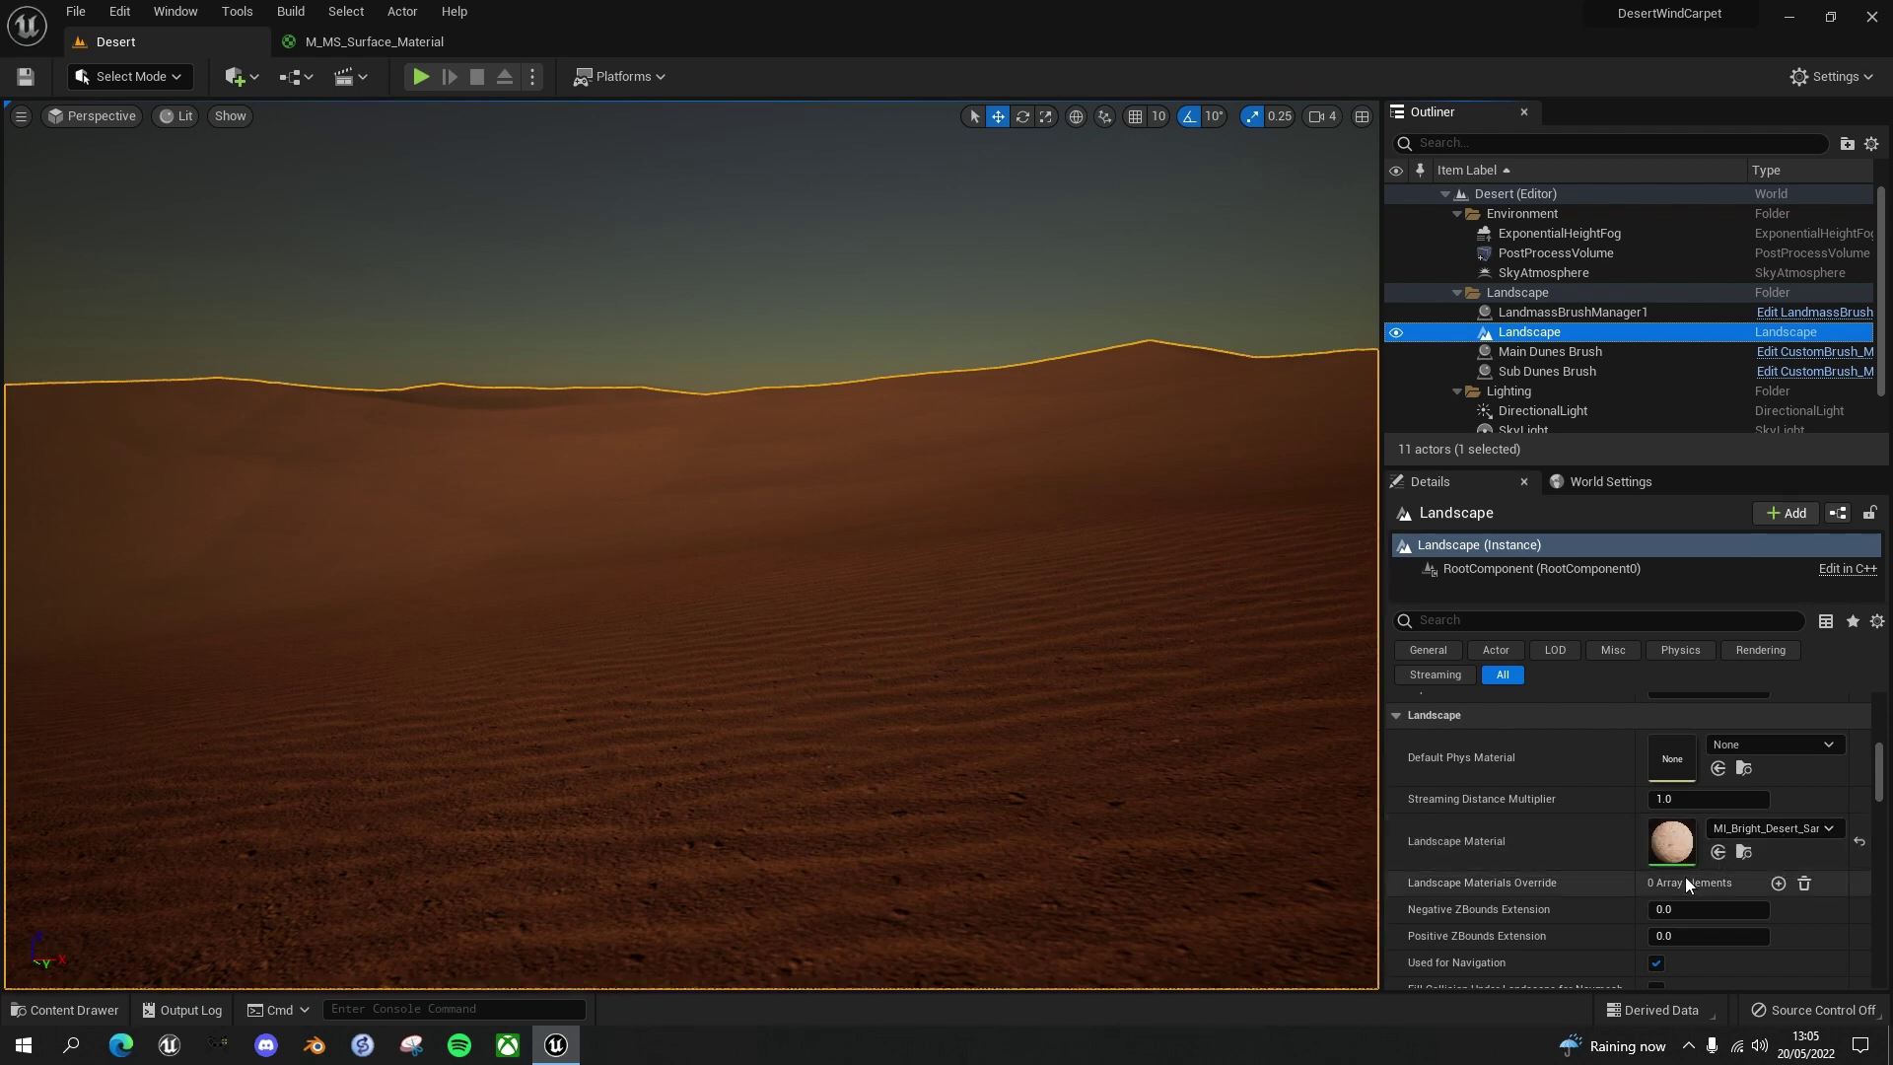
{"action": "left_click", "coordinate": [1744, 852]}
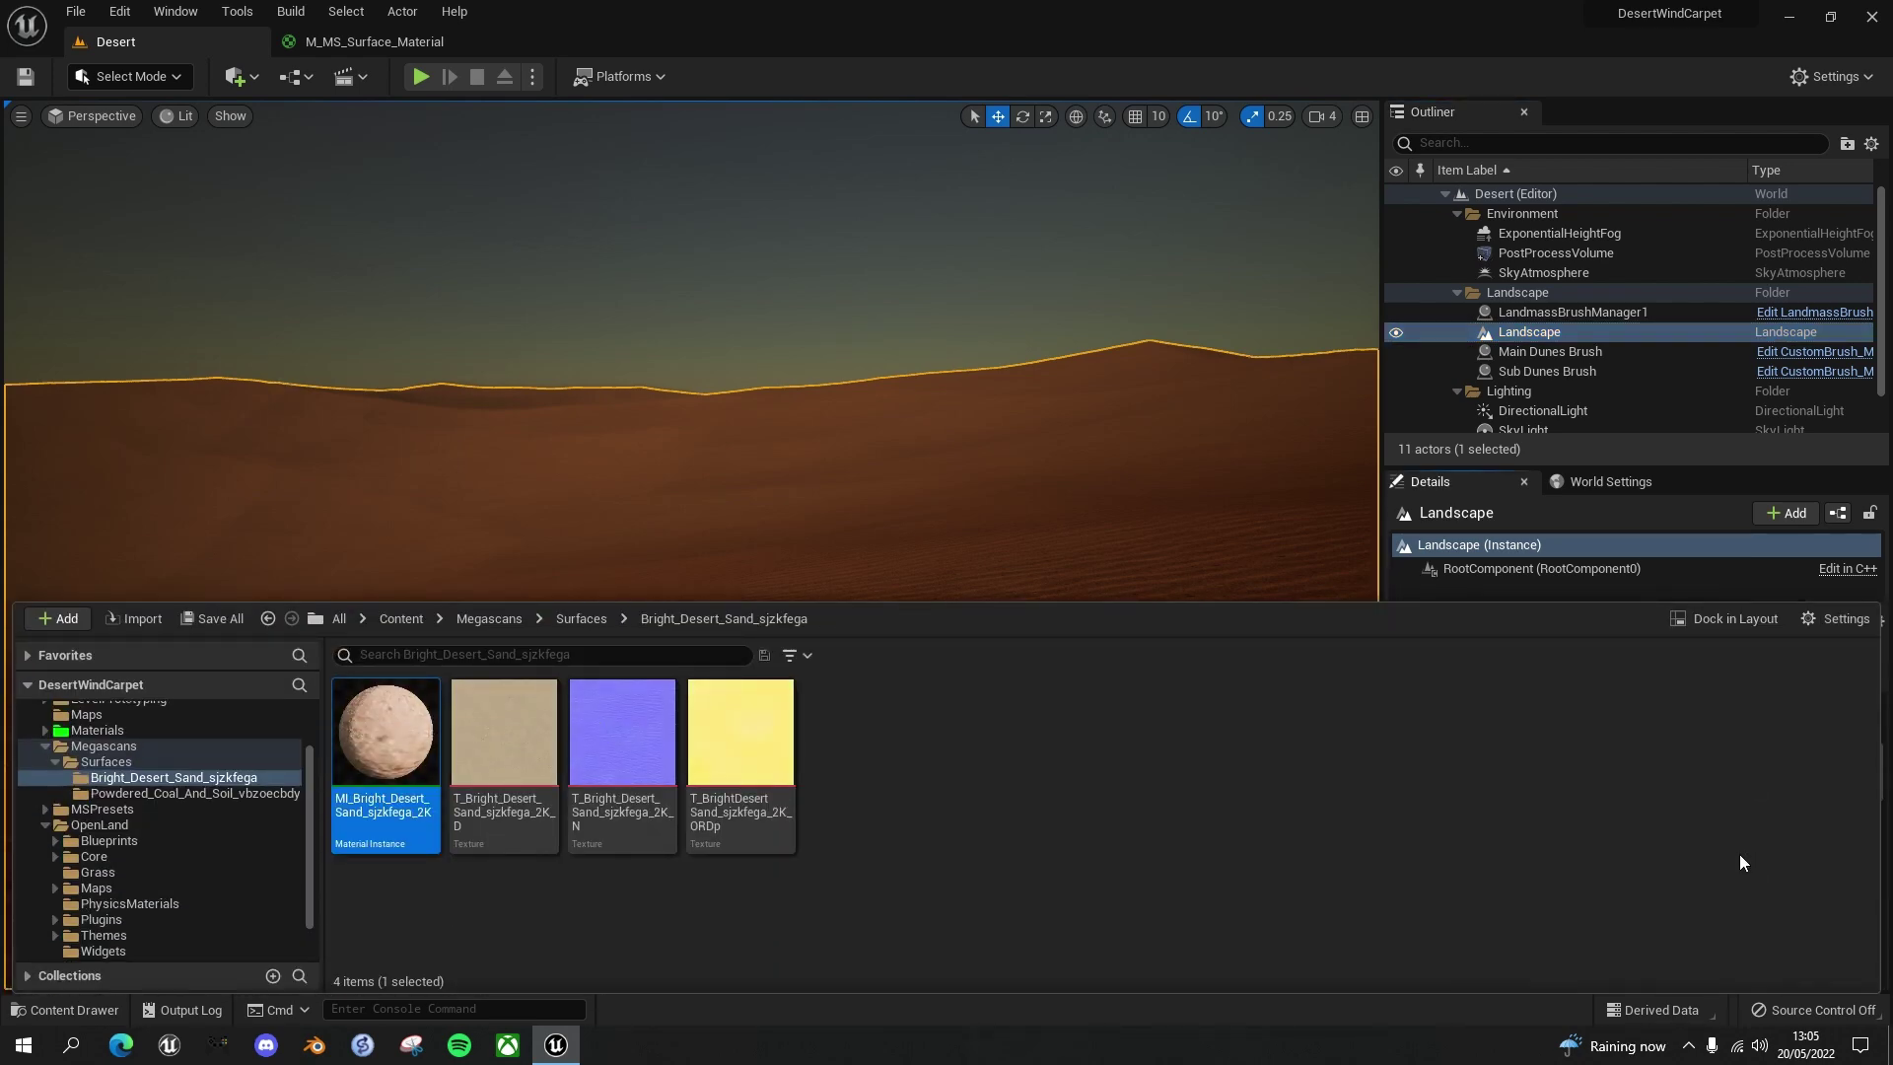
{"action": "double_click", "coordinate": [382, 738]}
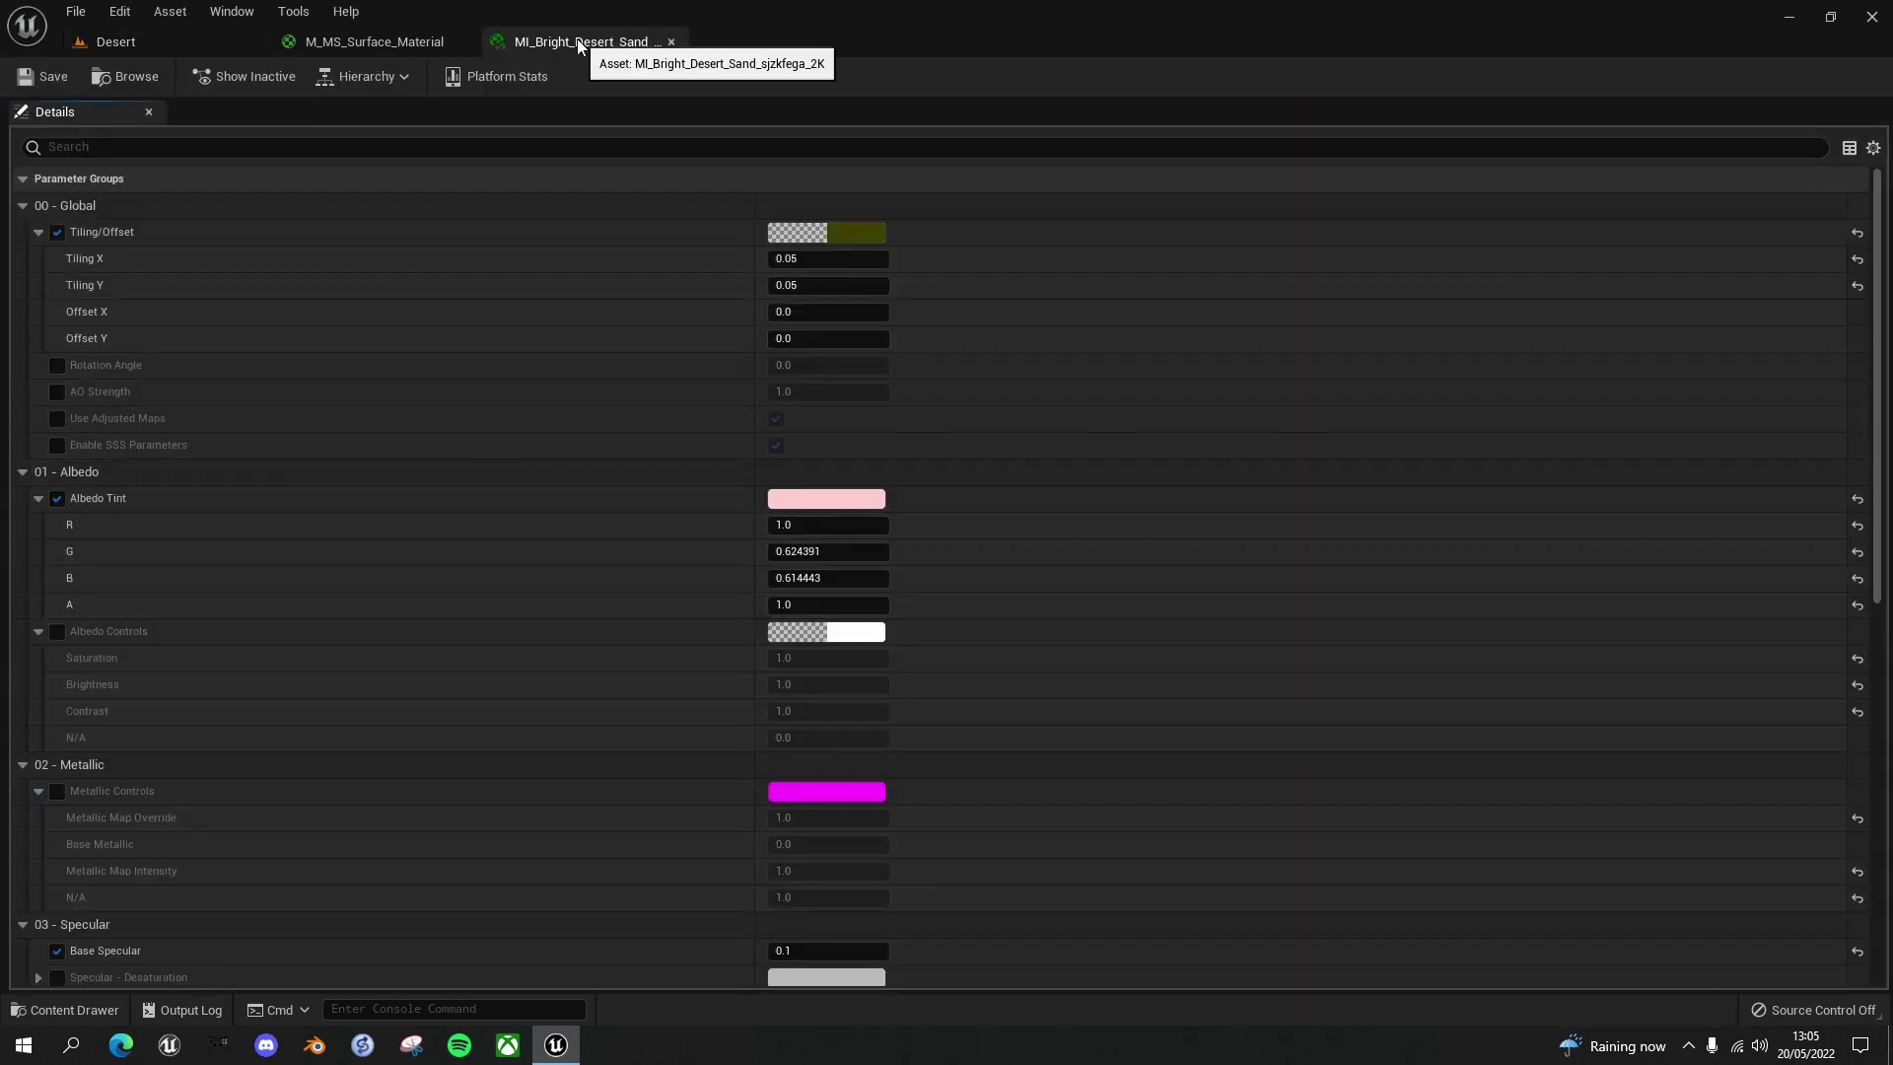
Detach the MI_Bright_Desert_Sand editor into a narrow window beside the main editor and widen its parameter name column
{"action": "left_click_drag", "start_coordinate": [579, 46], "coordinate": [808, 181]}
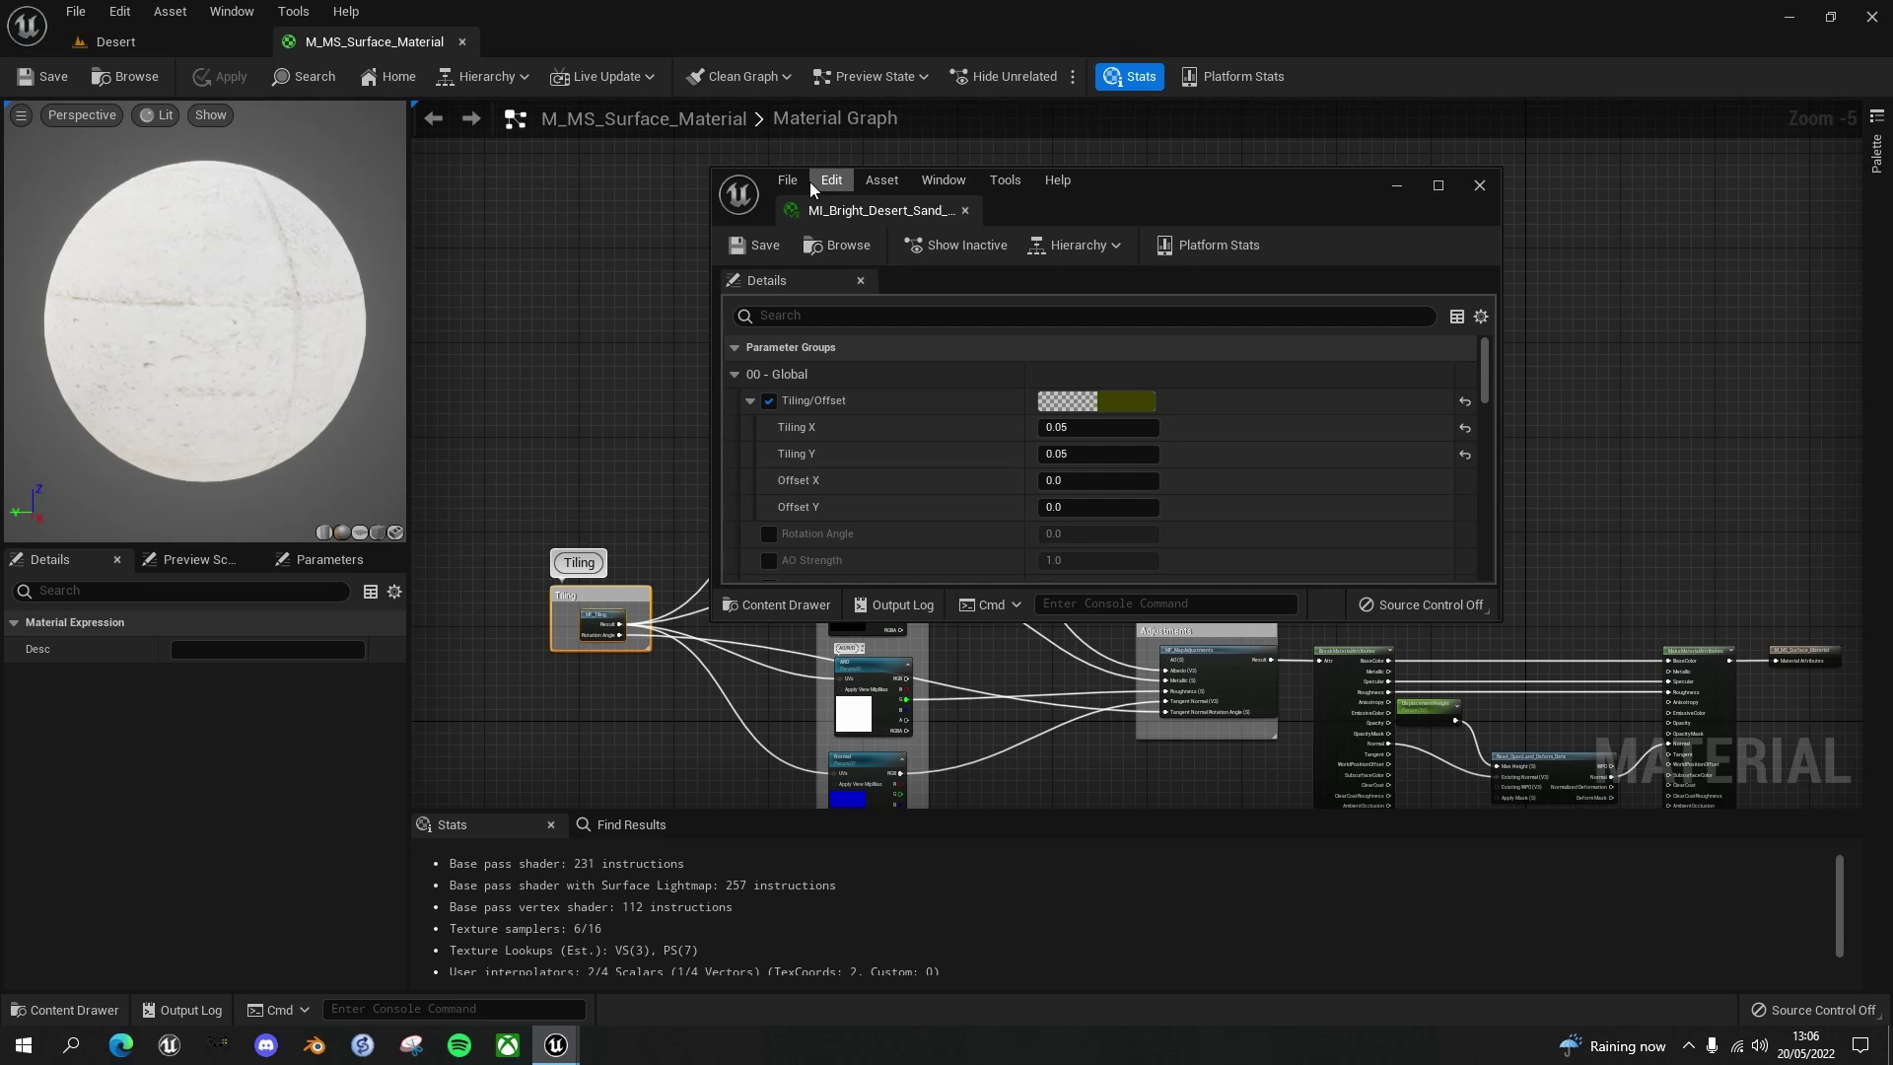
{"action": "key", "text": "super+Right"}
{"action": "key", "text": "Return"}
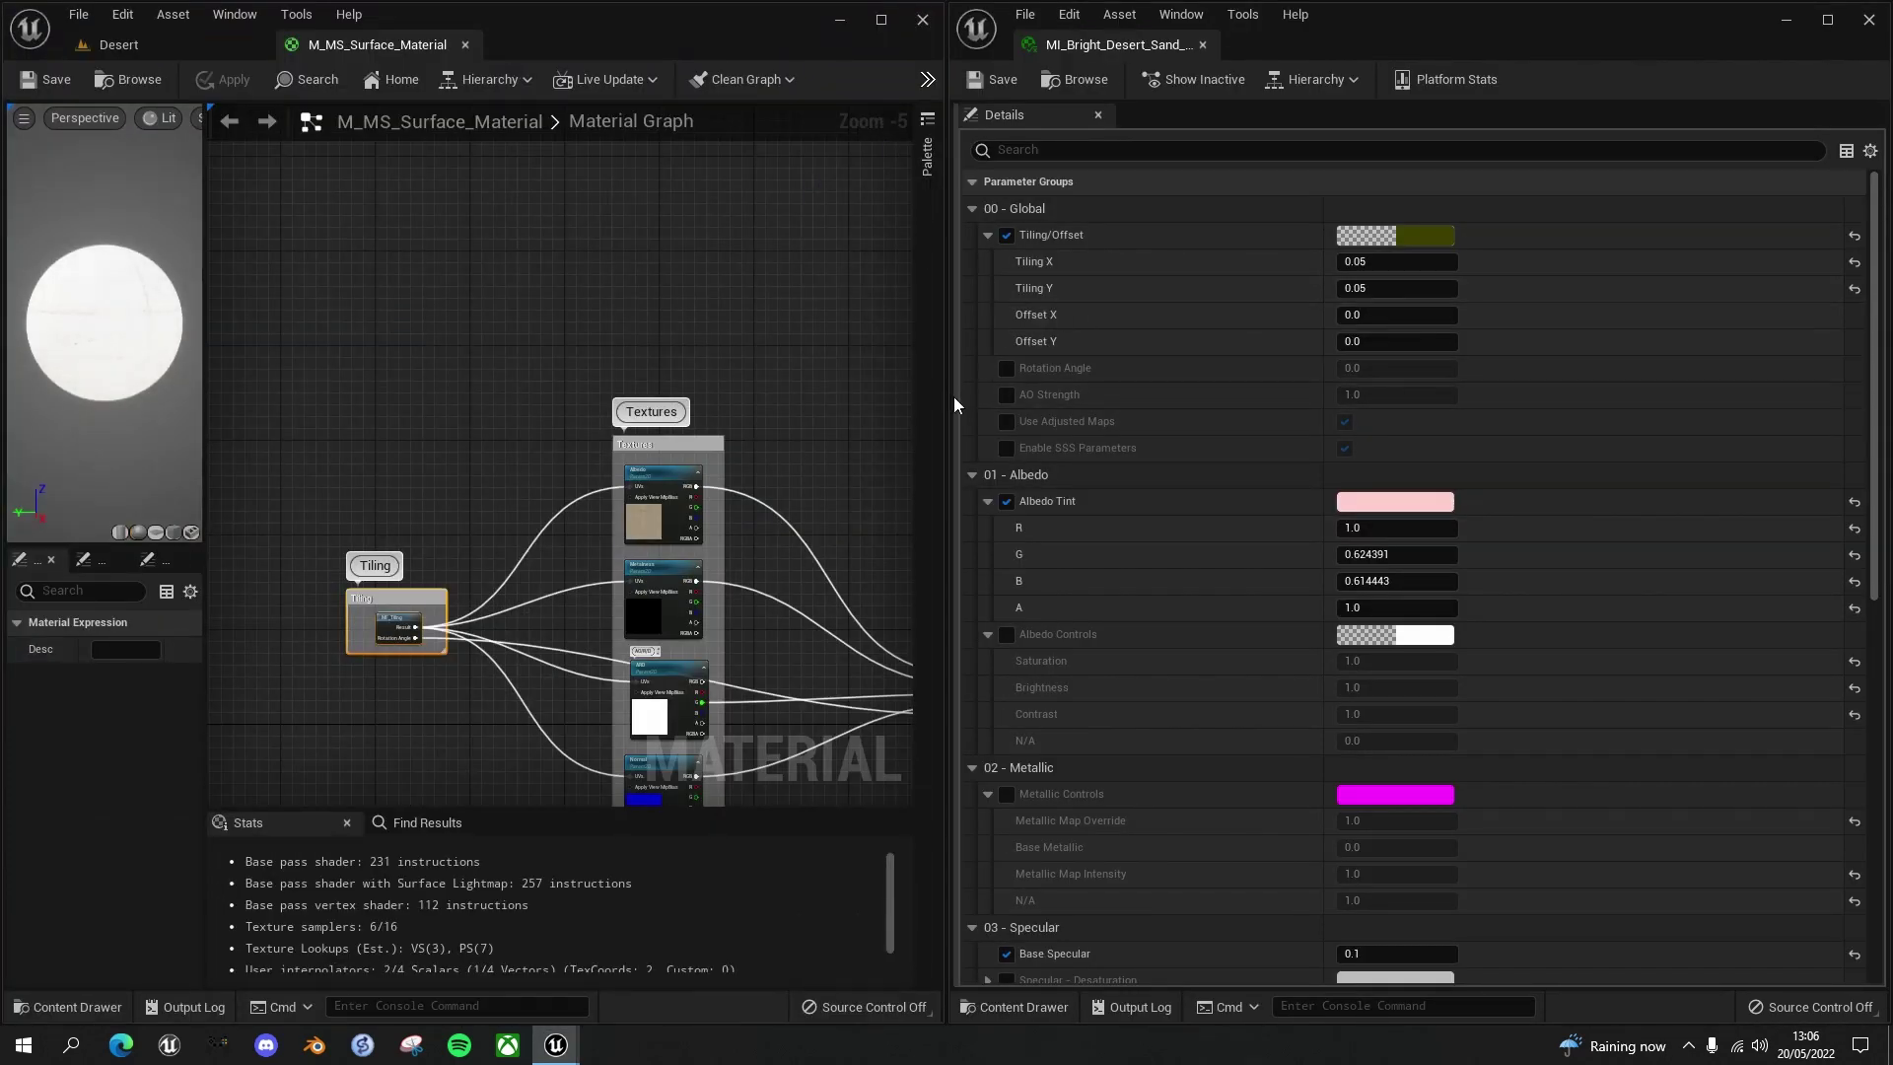
{"action": "left_click_drag", "start_coordinate": [952, 400], "coordinate": [1568, 408]}
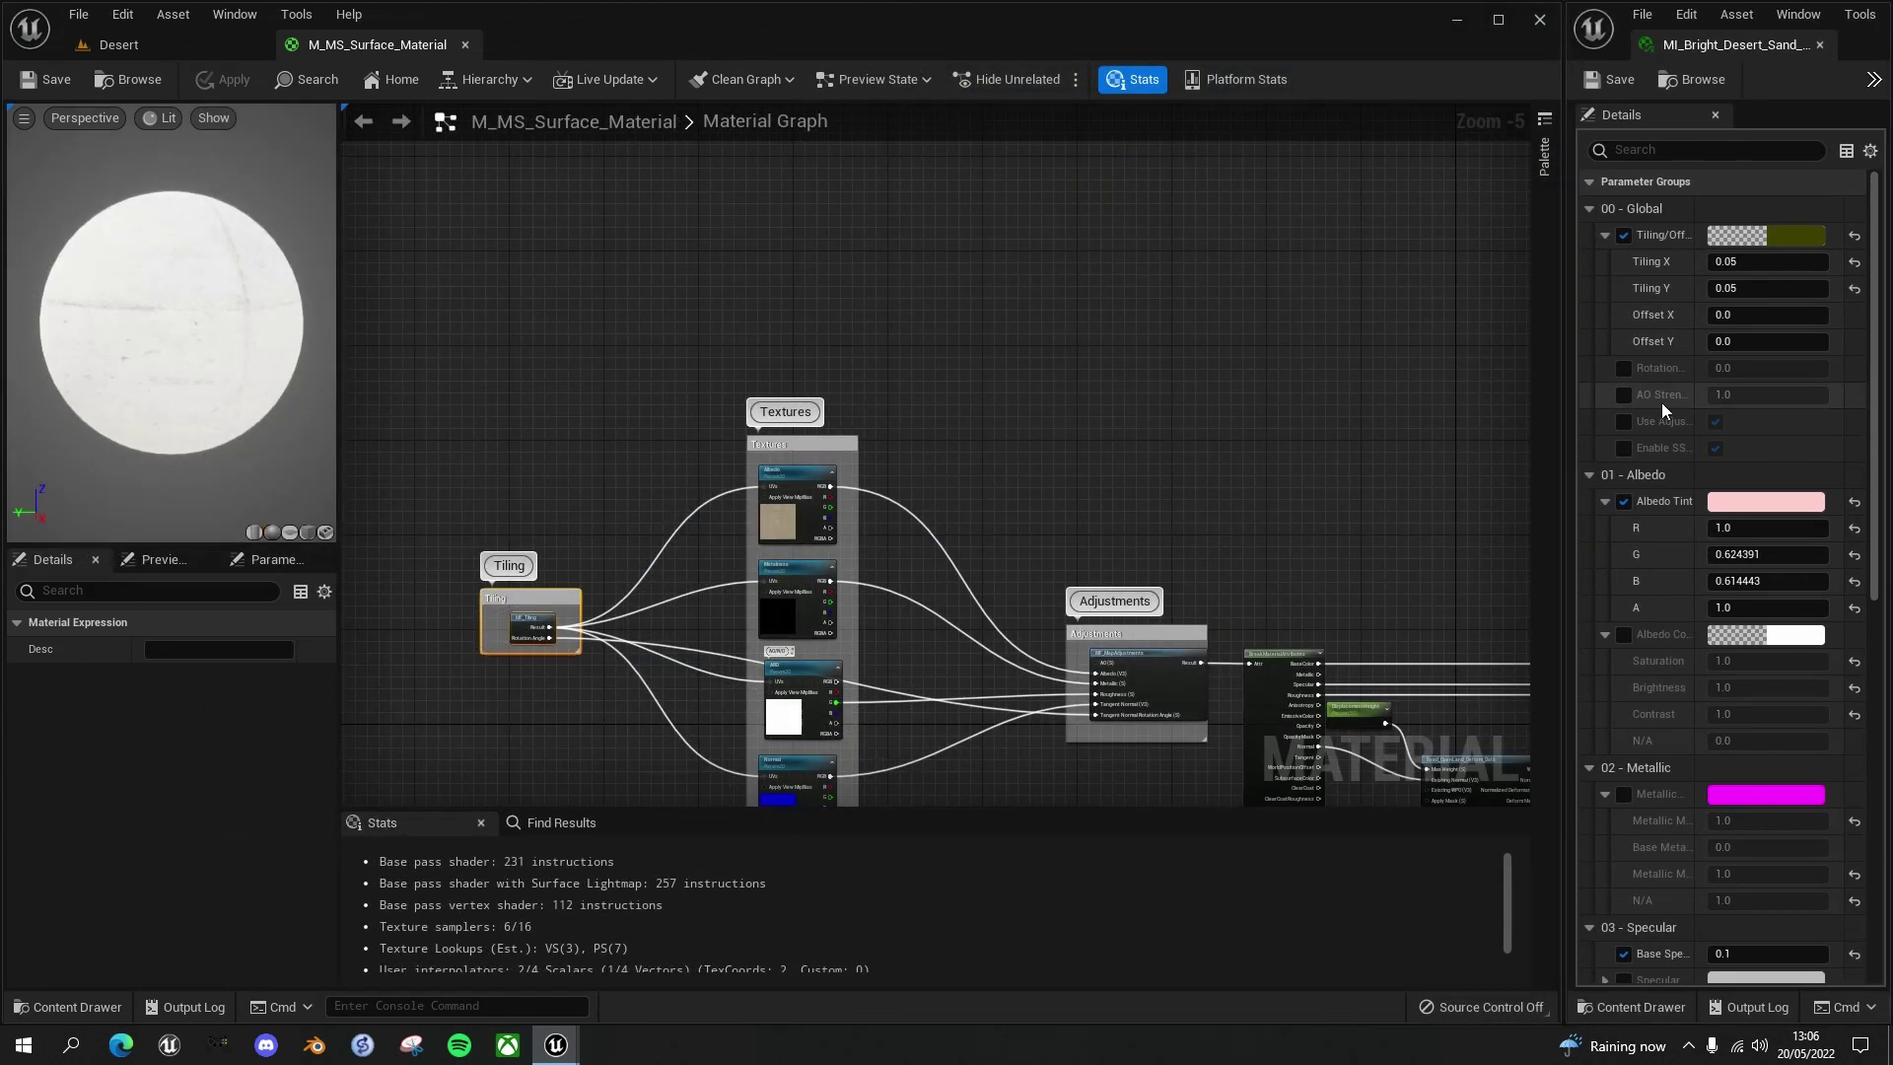
{"action": "left_click_drag", "start_coordinate": [1694, 401], "coordinate": [1740, 404]}
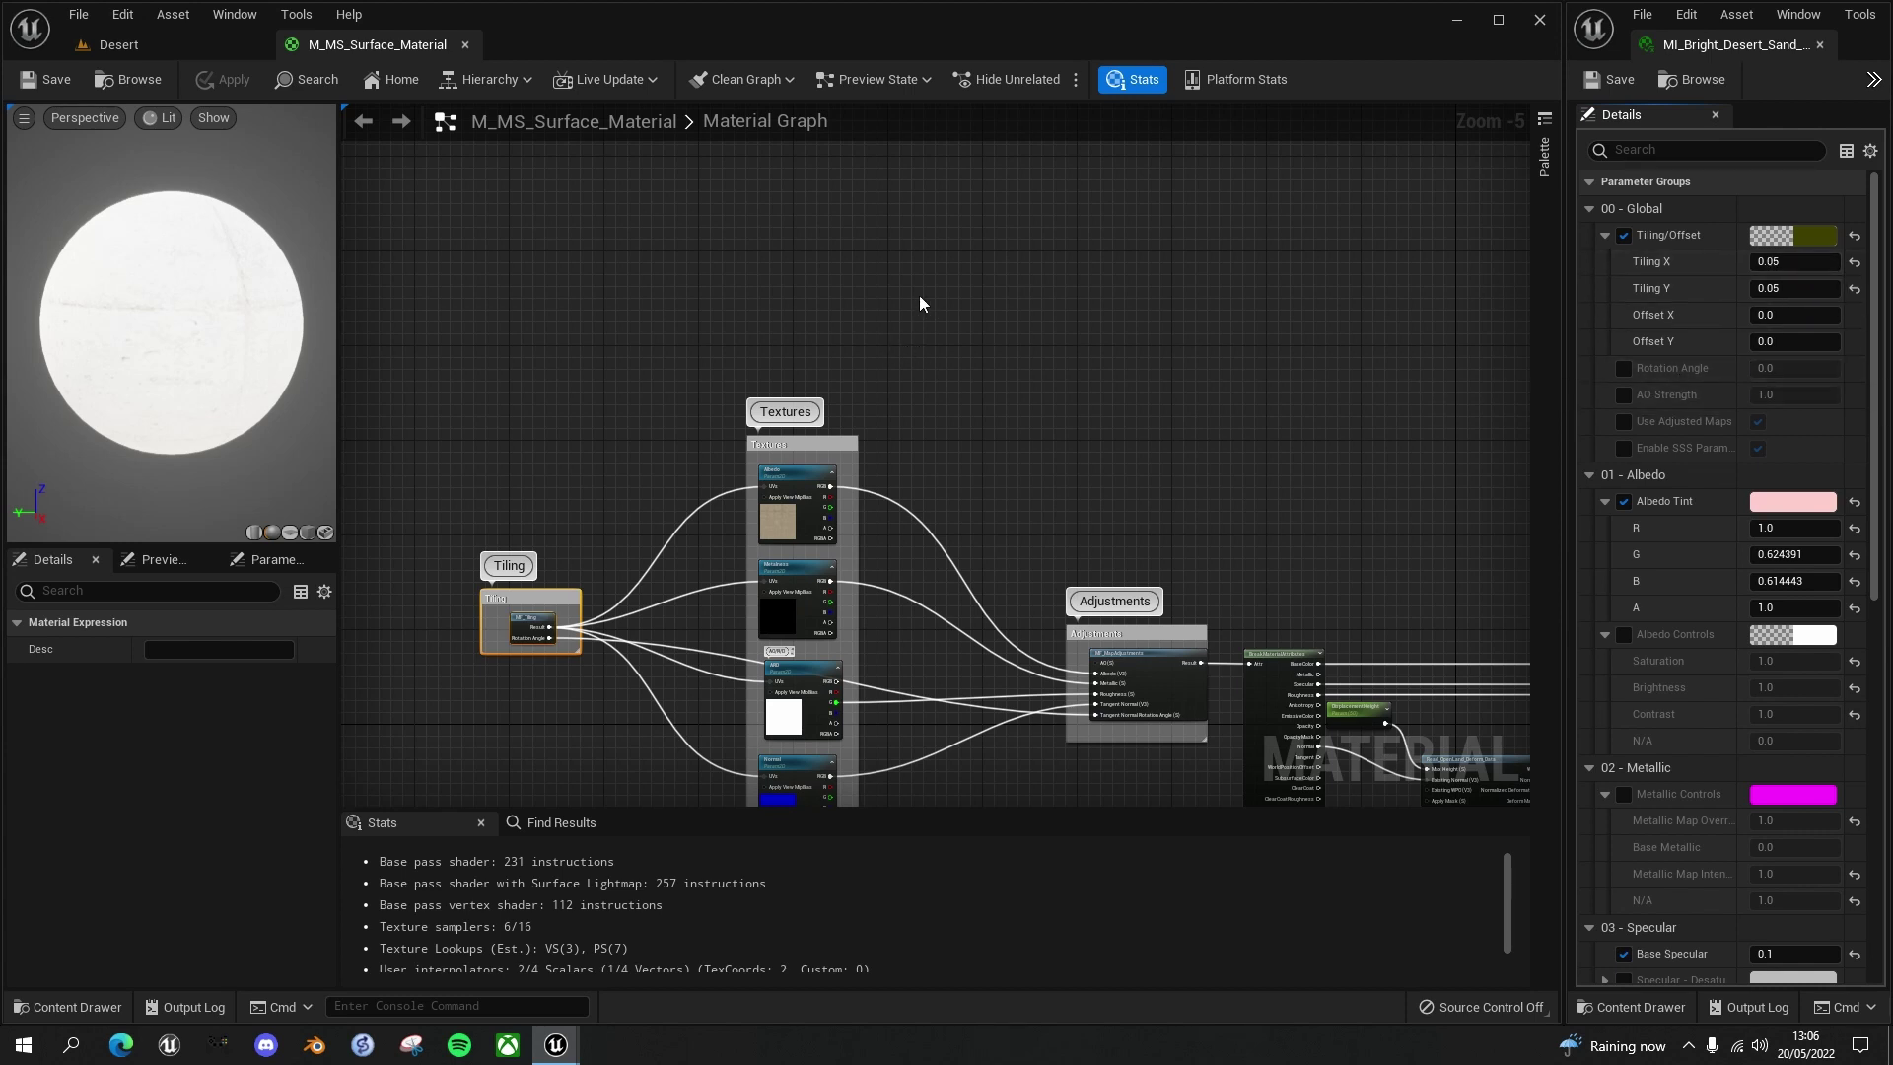
Close the M_MS_Surface_Material graph and reopen it as the parent material of the Bright Desert Sand instance
{"action": "left_click", "coordinate": [464, 44]}
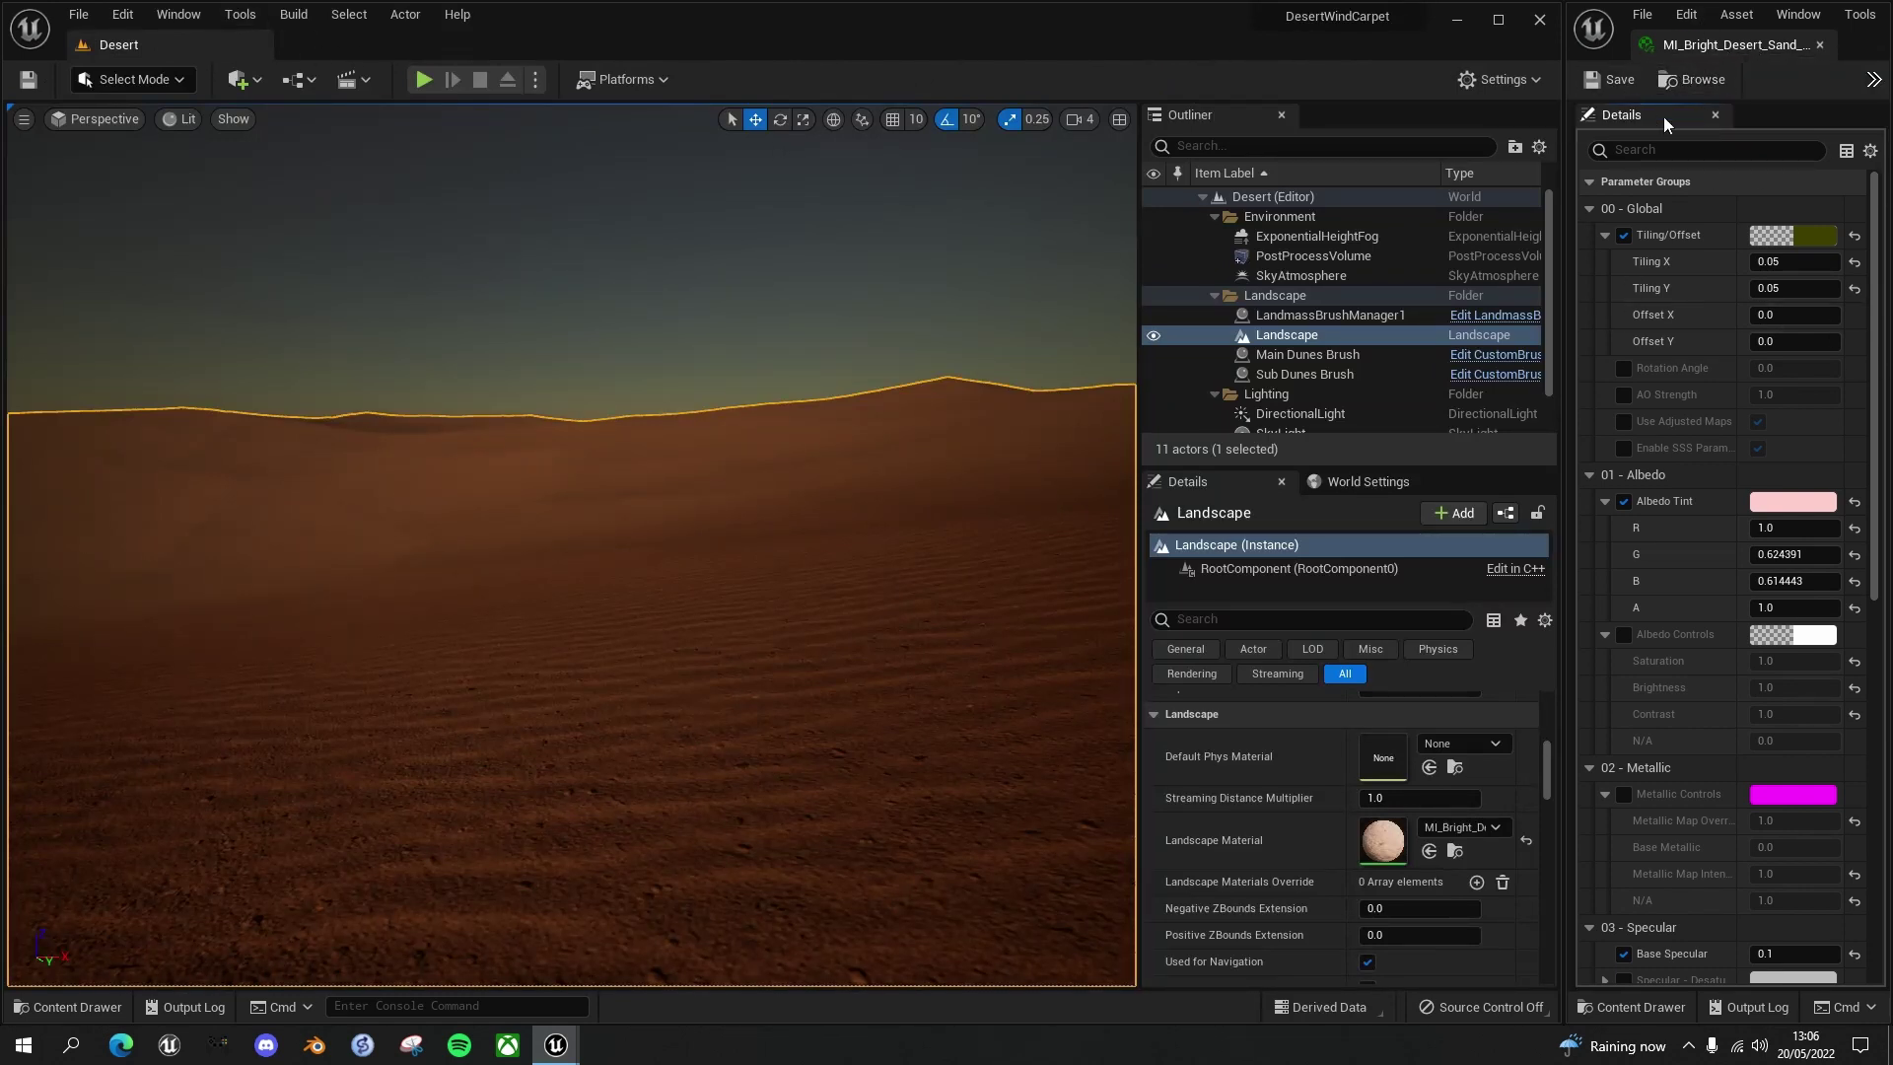
{"action": "left_click", "coordinate": [1875, 81]}
{"action": "mouse_move", "coordinate": [1821, 148]}
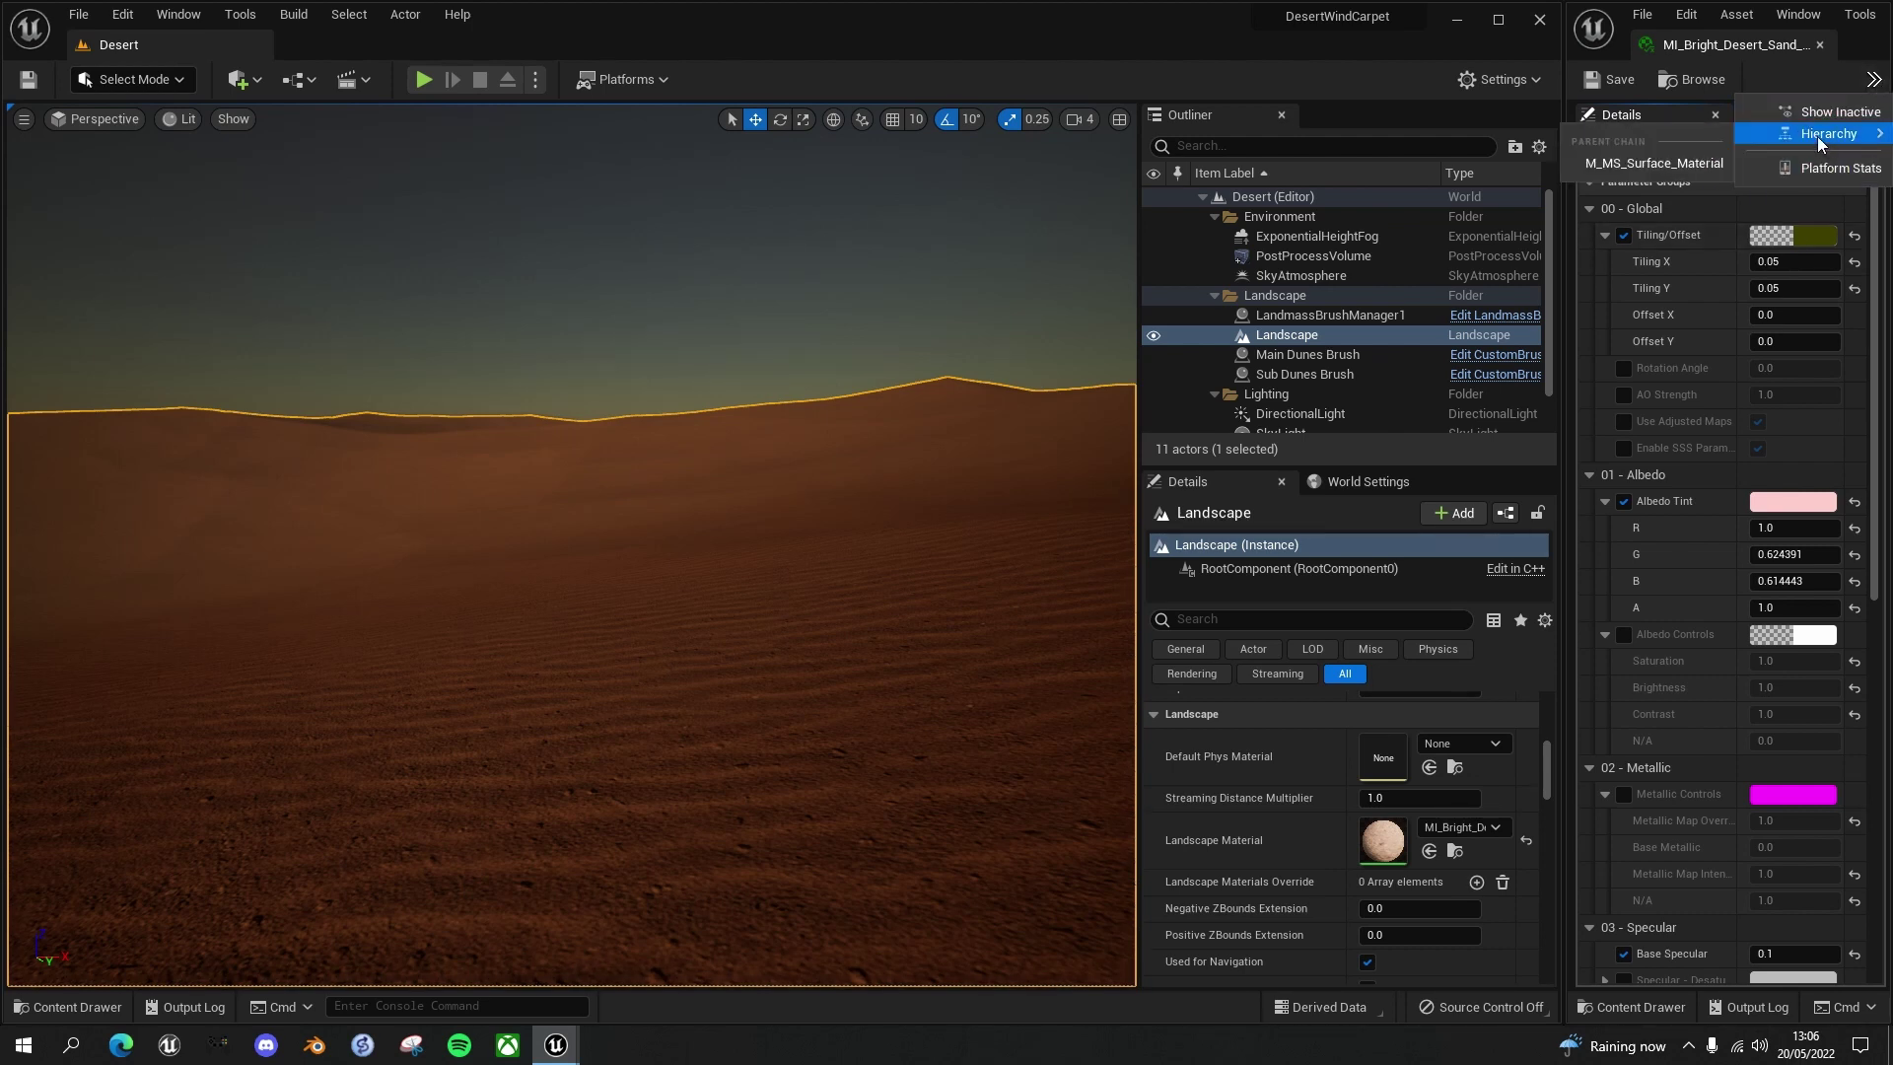
{"action": "left_click", "coordinate": [1872, 82]}
{"action": "left_click", "coordinate": [1872, 82]}
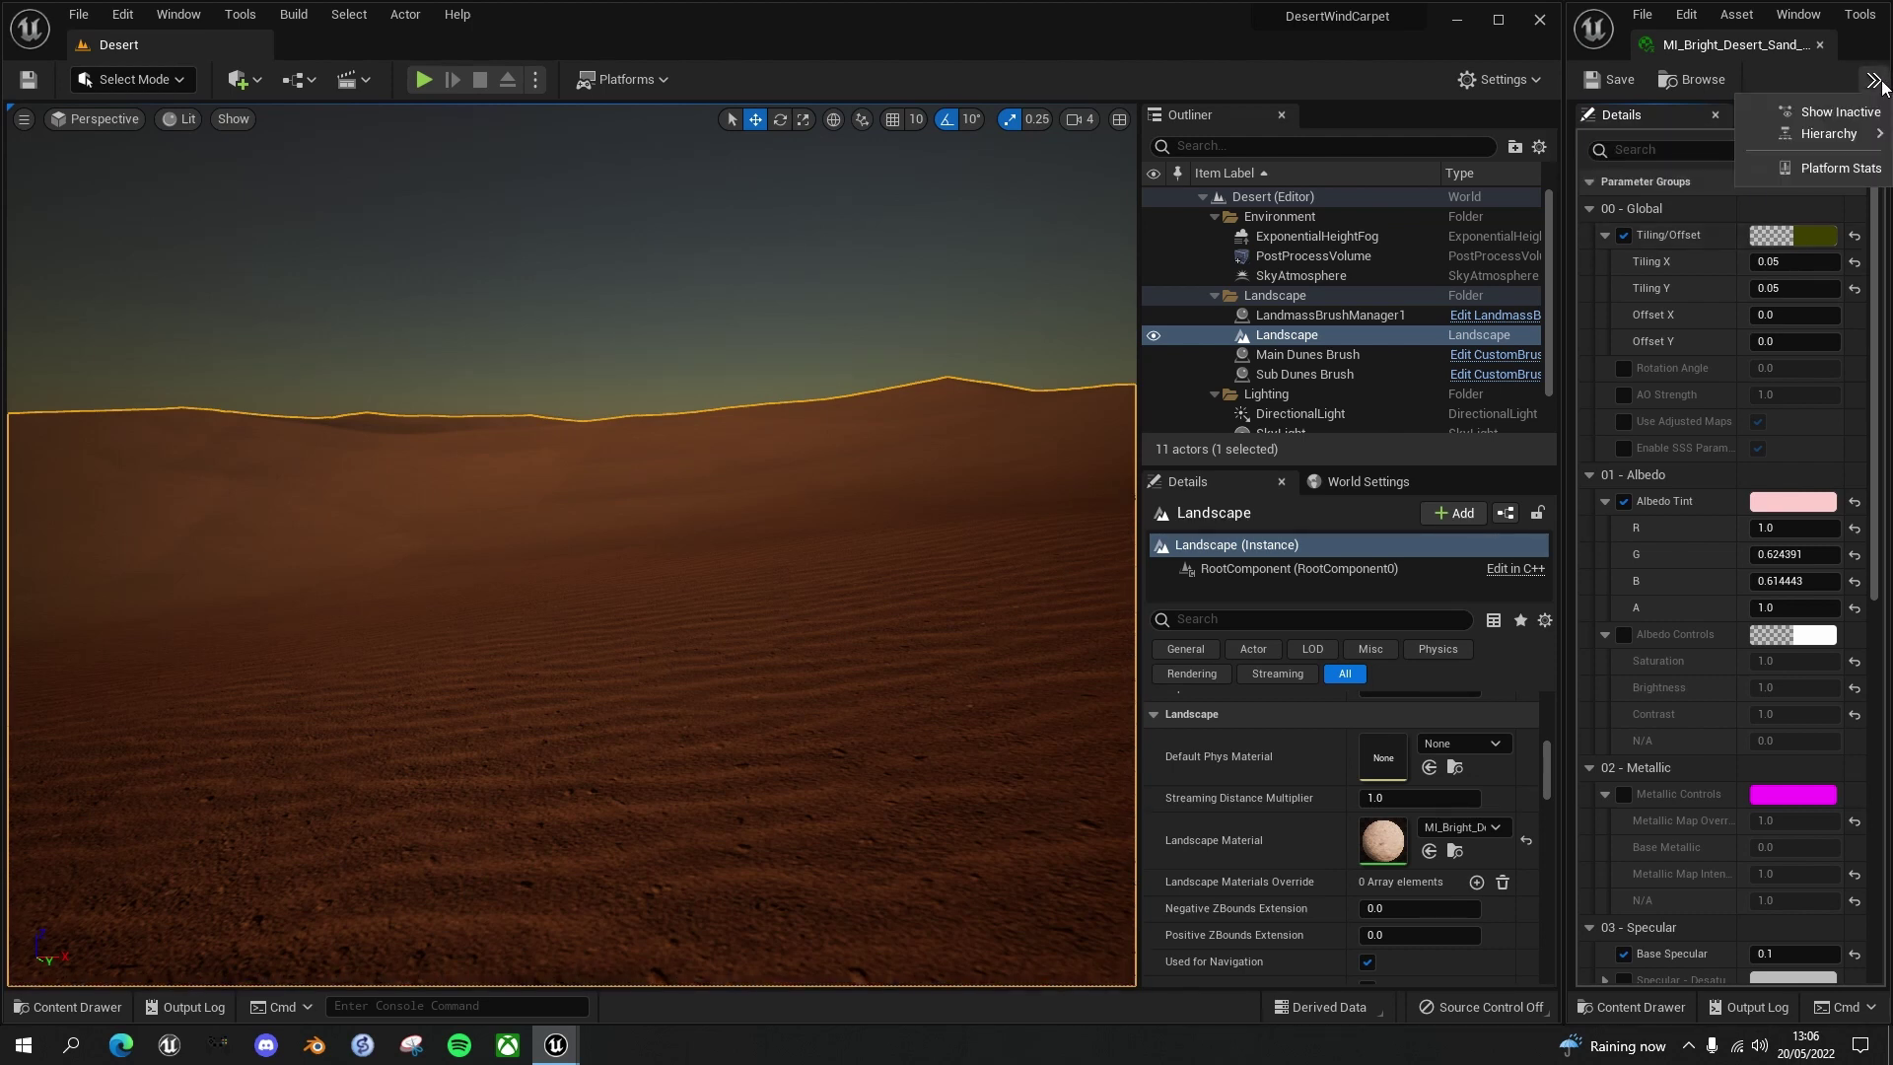
{"action": "mouse_move", "coordinate": [1805, 139]}
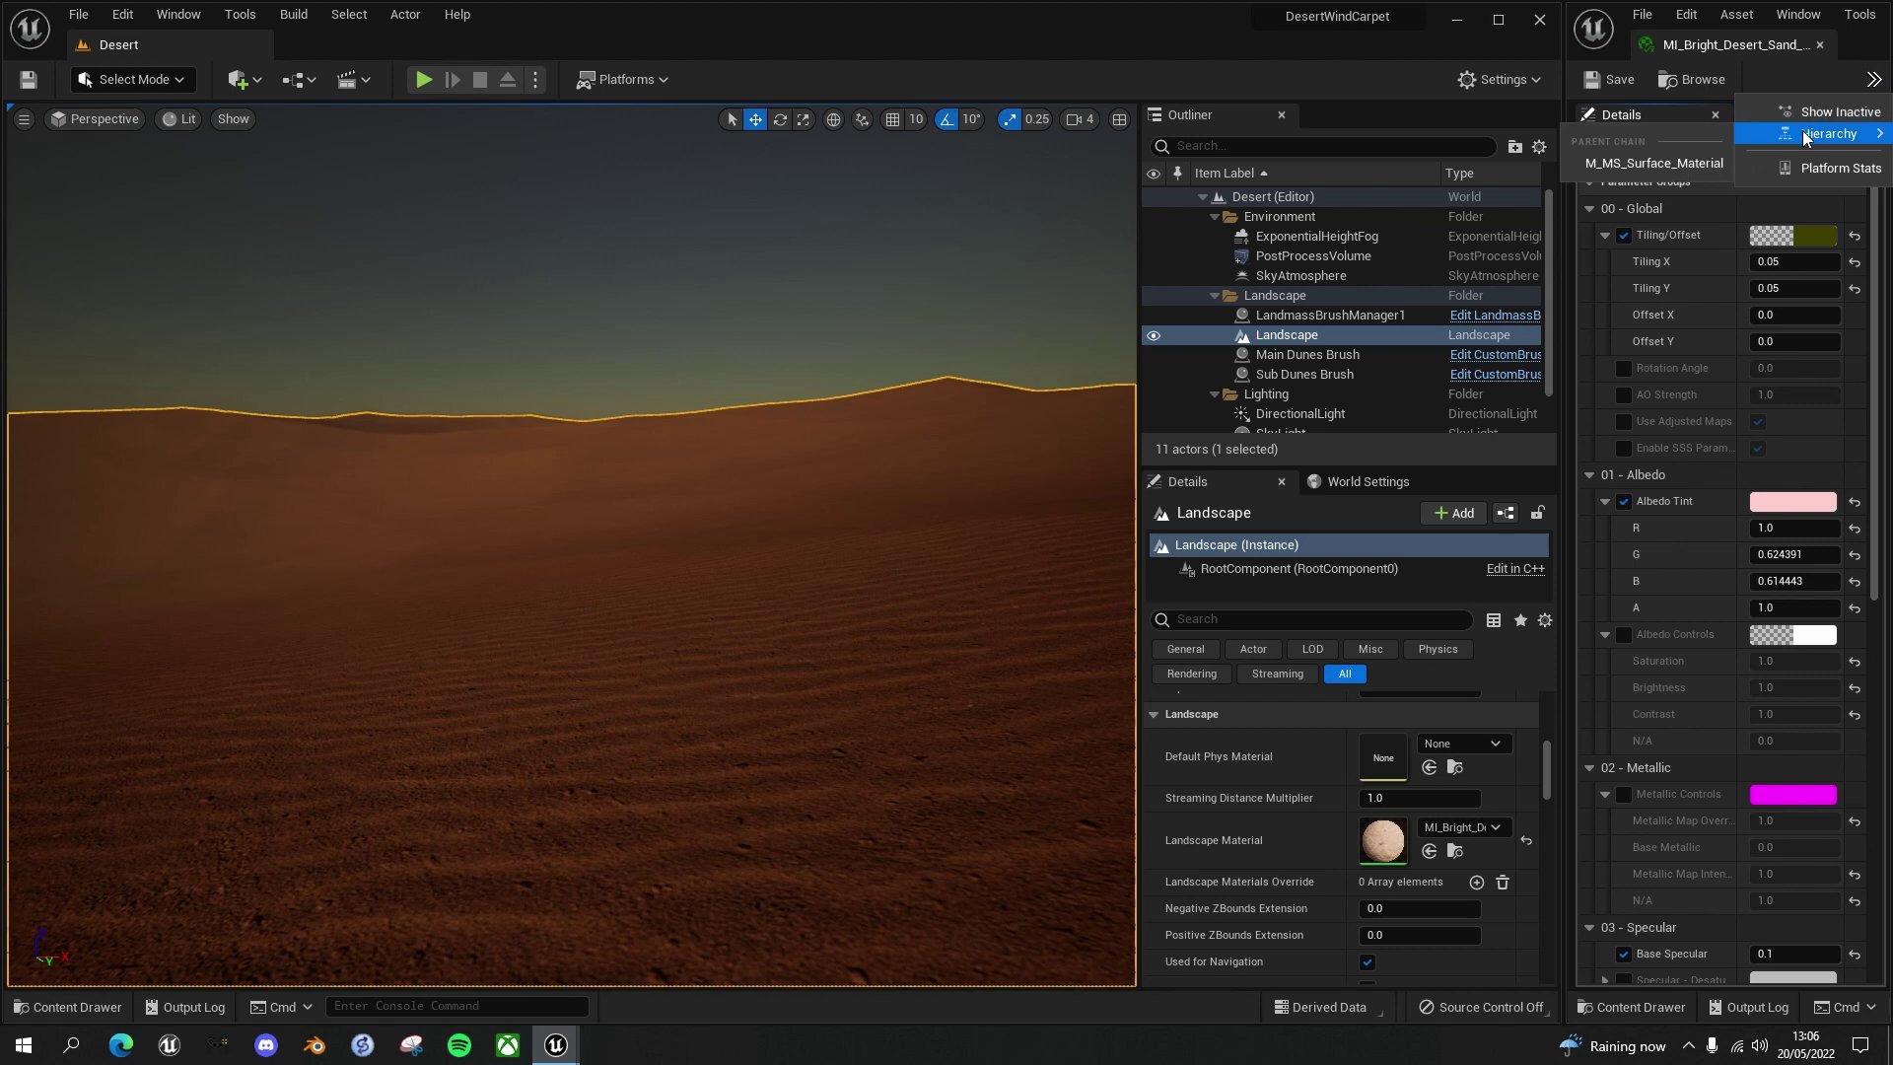
{"action": "left_click", "coordinate": [1652, 167]}
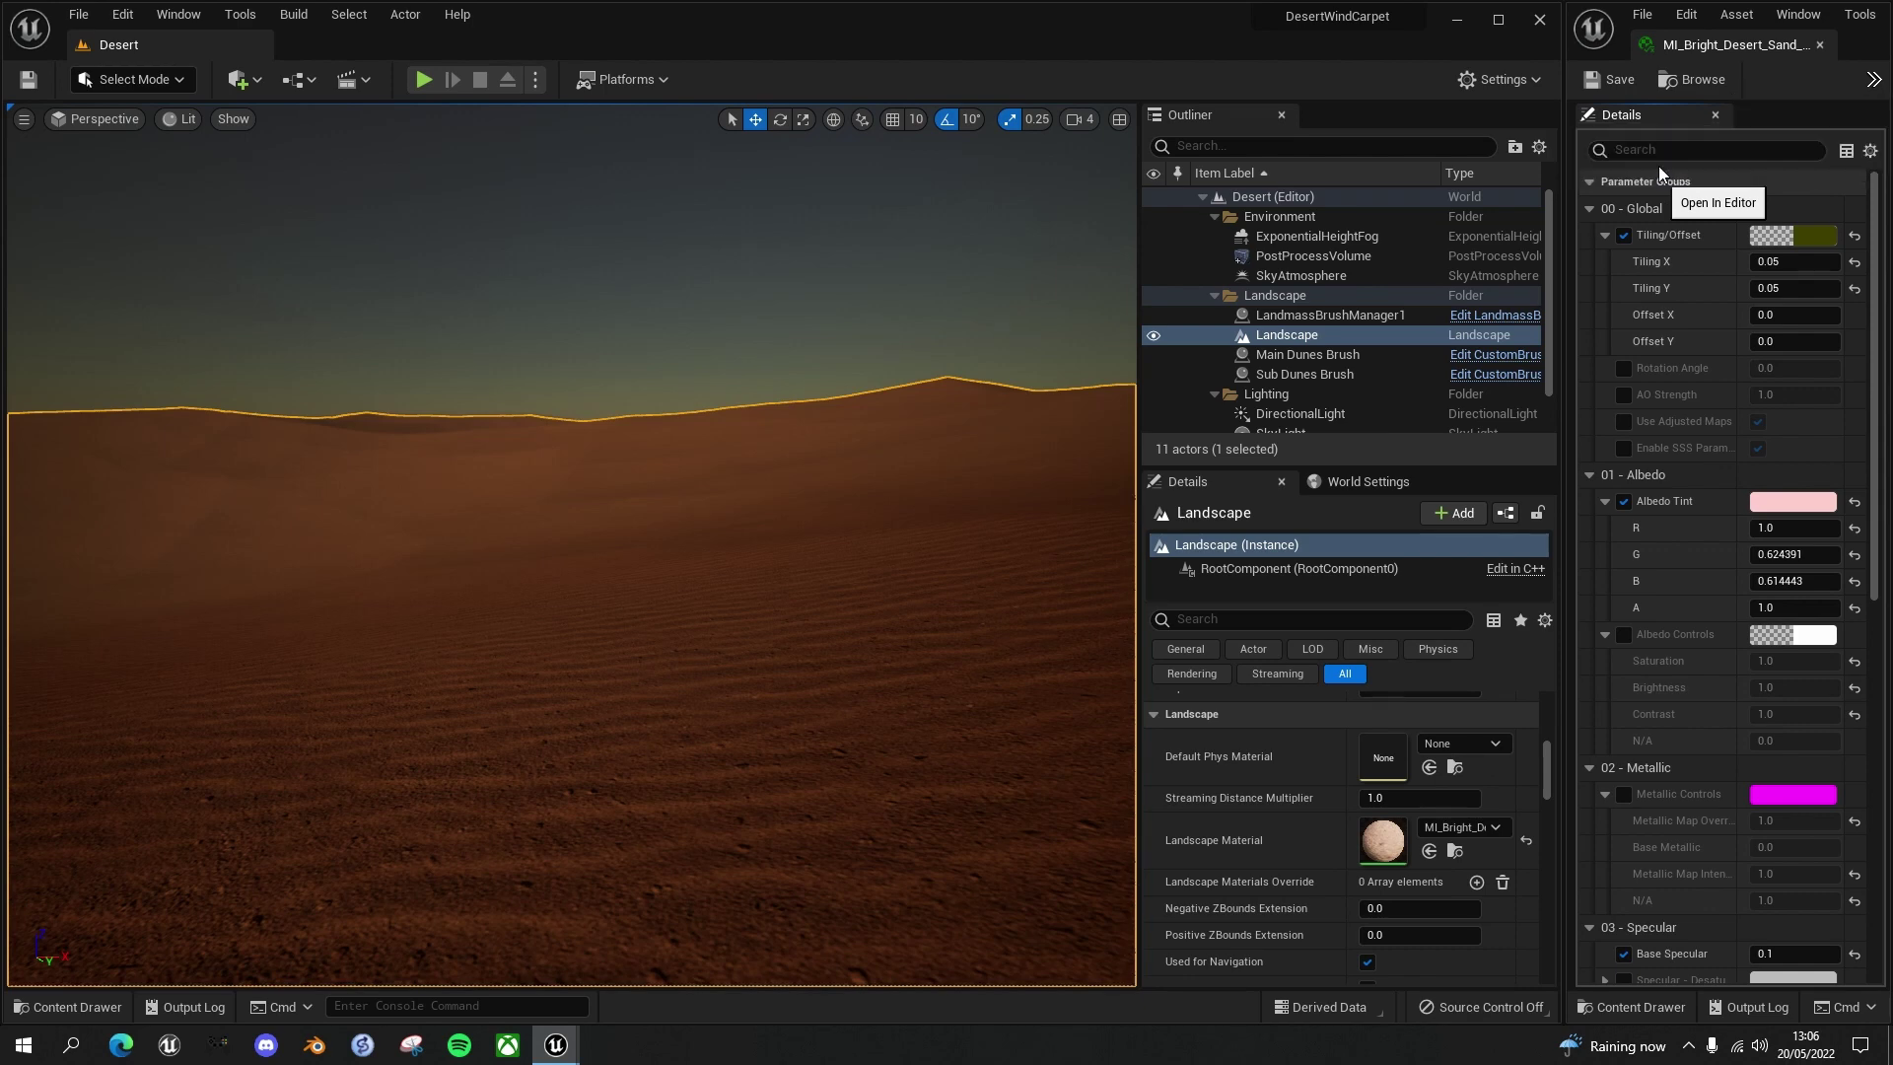
Examine the M_MS_Surface_Material graph from its tiling, texture and adjustment nodes through to the deform data and output nodes
{"action": "scroll", "coordinate": [809, 363], "scroll_direction": "down", "scroll_amount": 5}
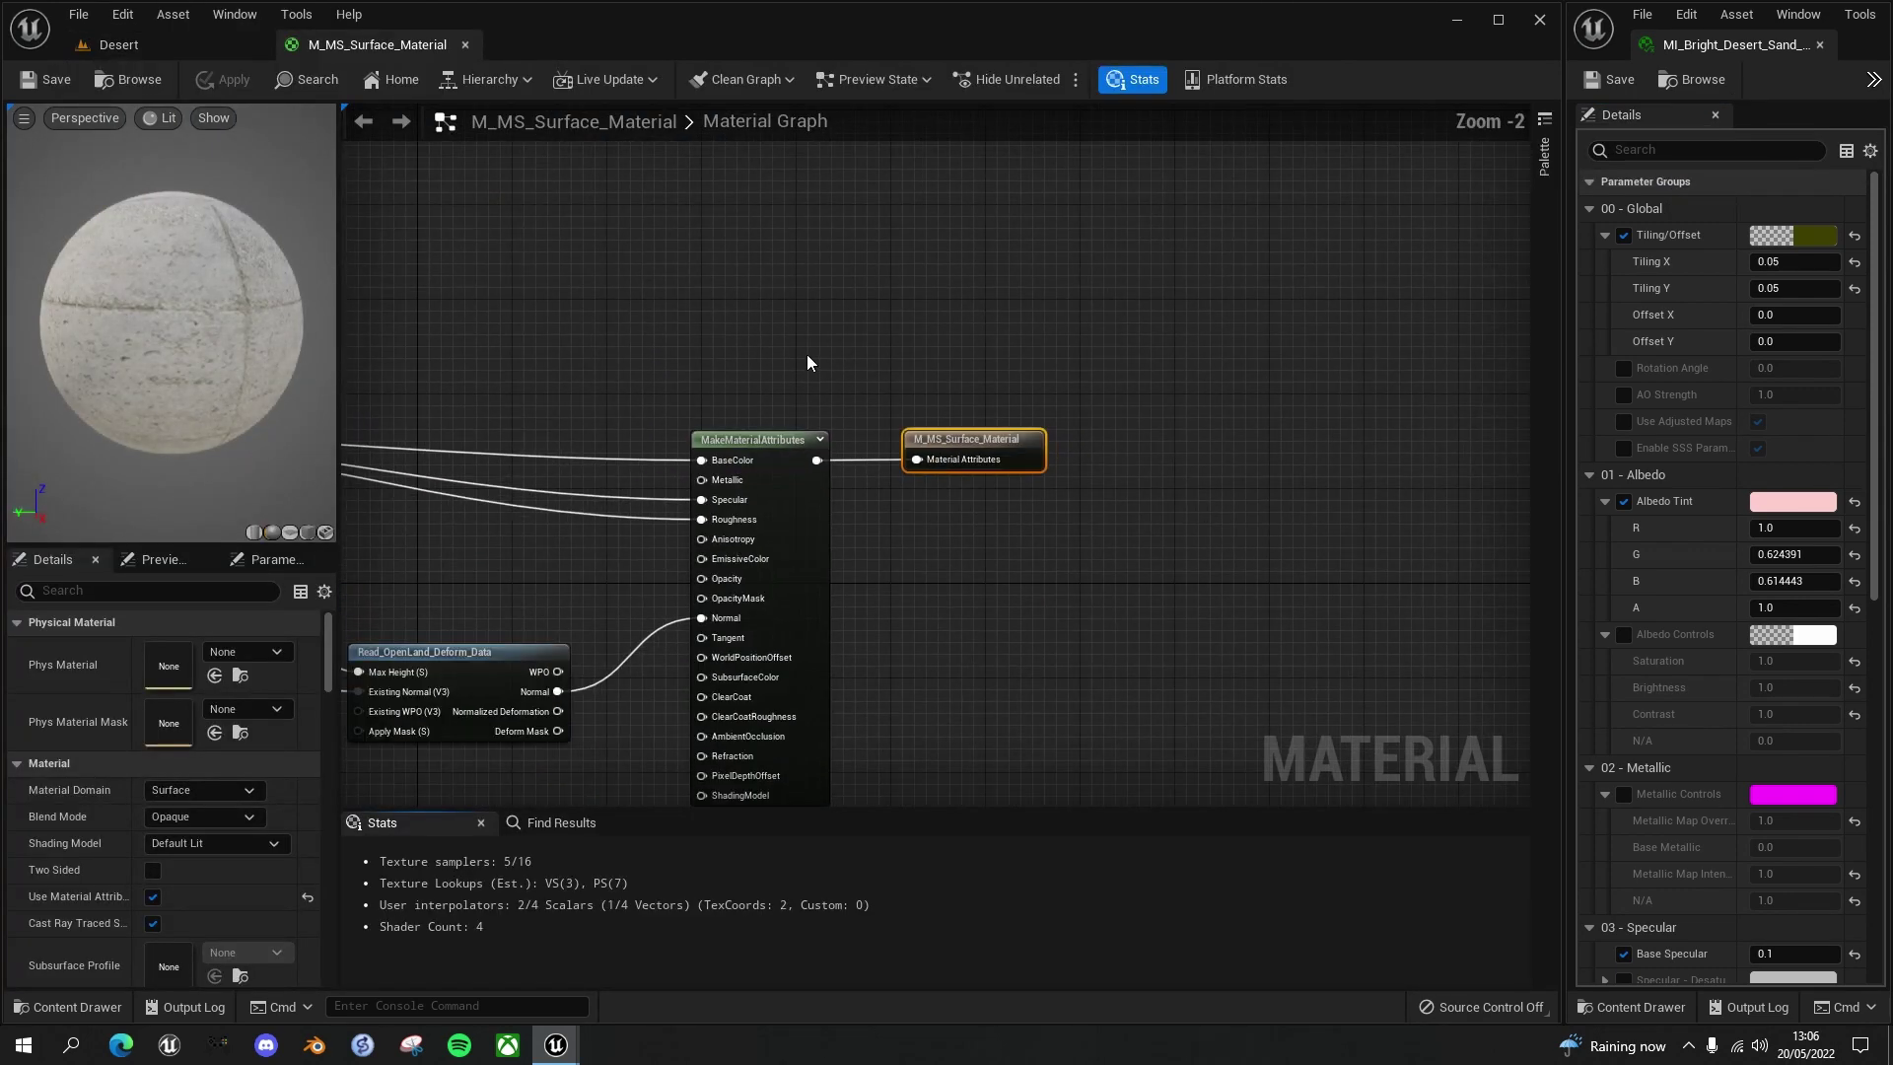
{"action": "right_click_drag", "start_coordinate": [727, 389], "coordinate": [1018, 385]}
{"action": "scroll", "coordinate": [1042, 318], "scroll_direction": "down", "scroll_amount": 1}
{"action": "scroll", "coordinate": [1004, 411], "scroll_direction": "up", "scroll_amount": 1}
{"action": "scroll", "coordinate": [1004, 411], "scroll_direction": "down", "scroll_amount": 1}
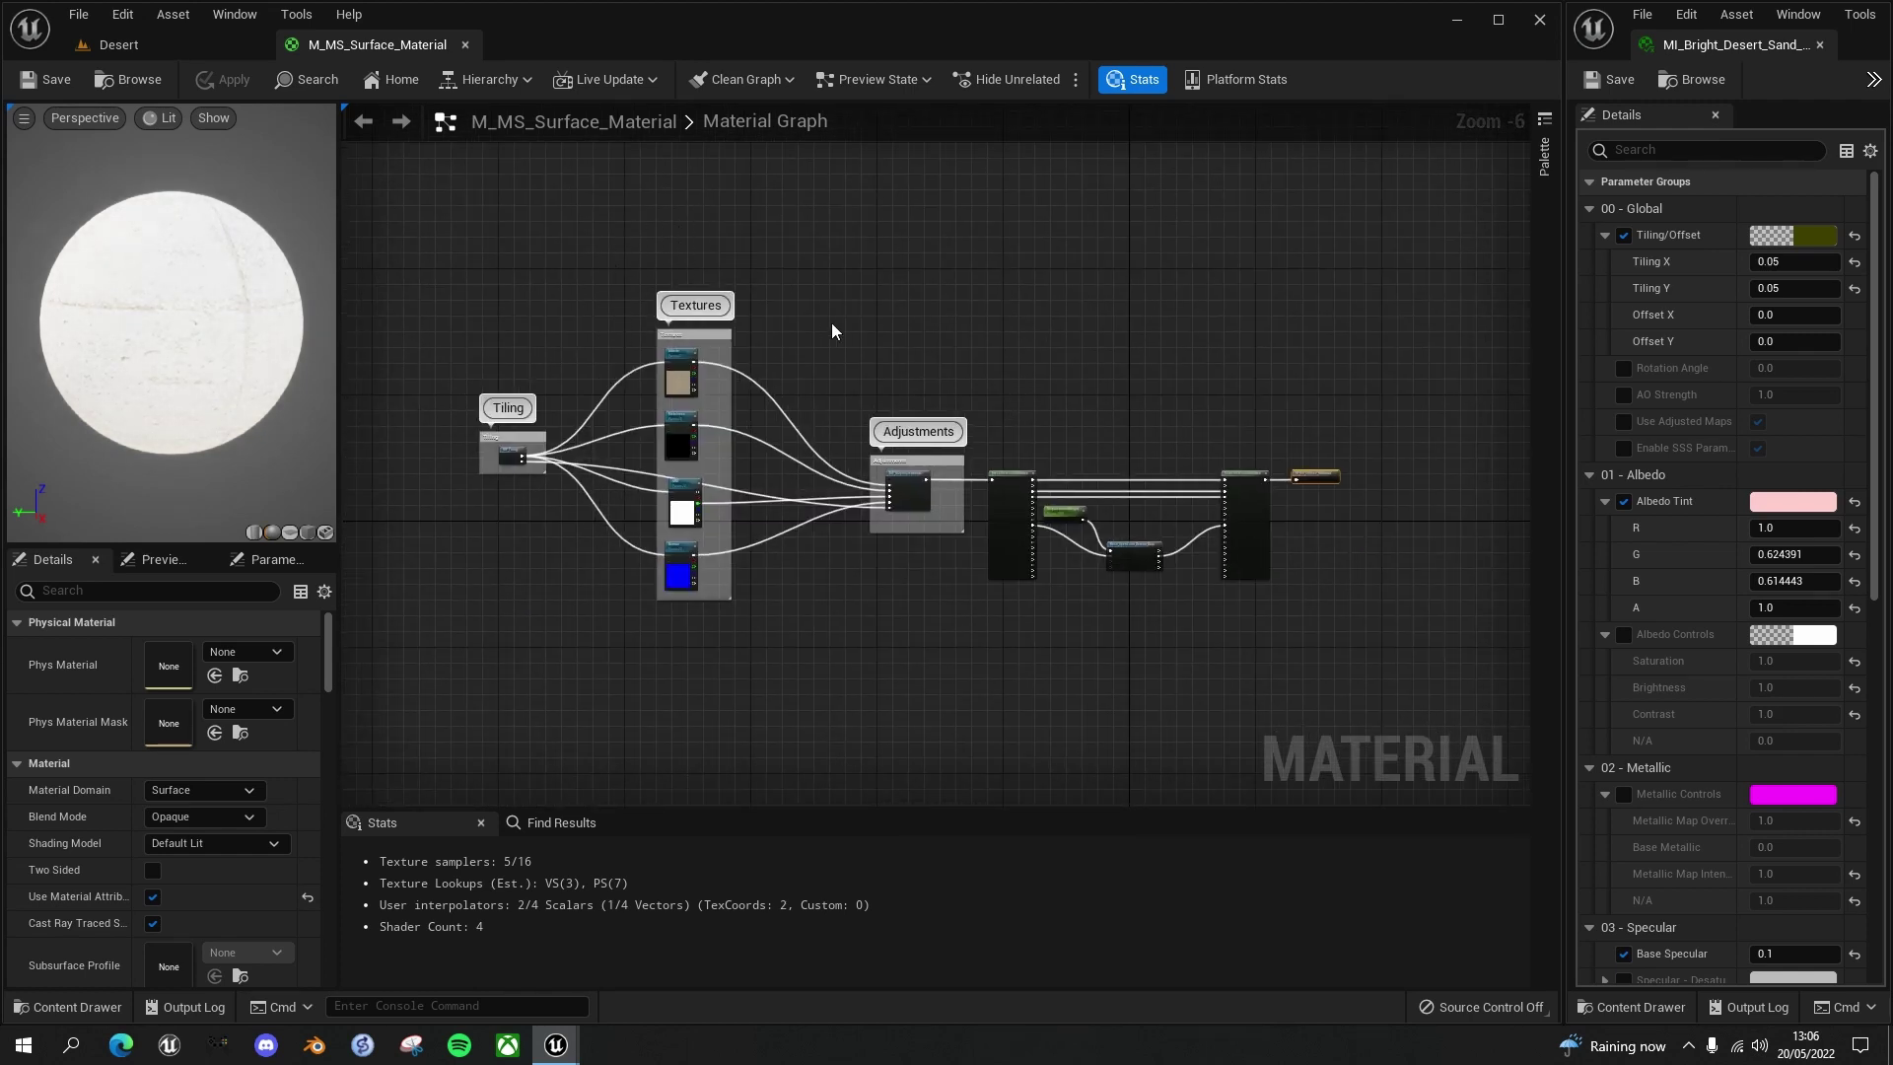
{"action": "scroll", "coordinate": [841, 371], "scroll_direction": "up", "scroll_amount": 2}
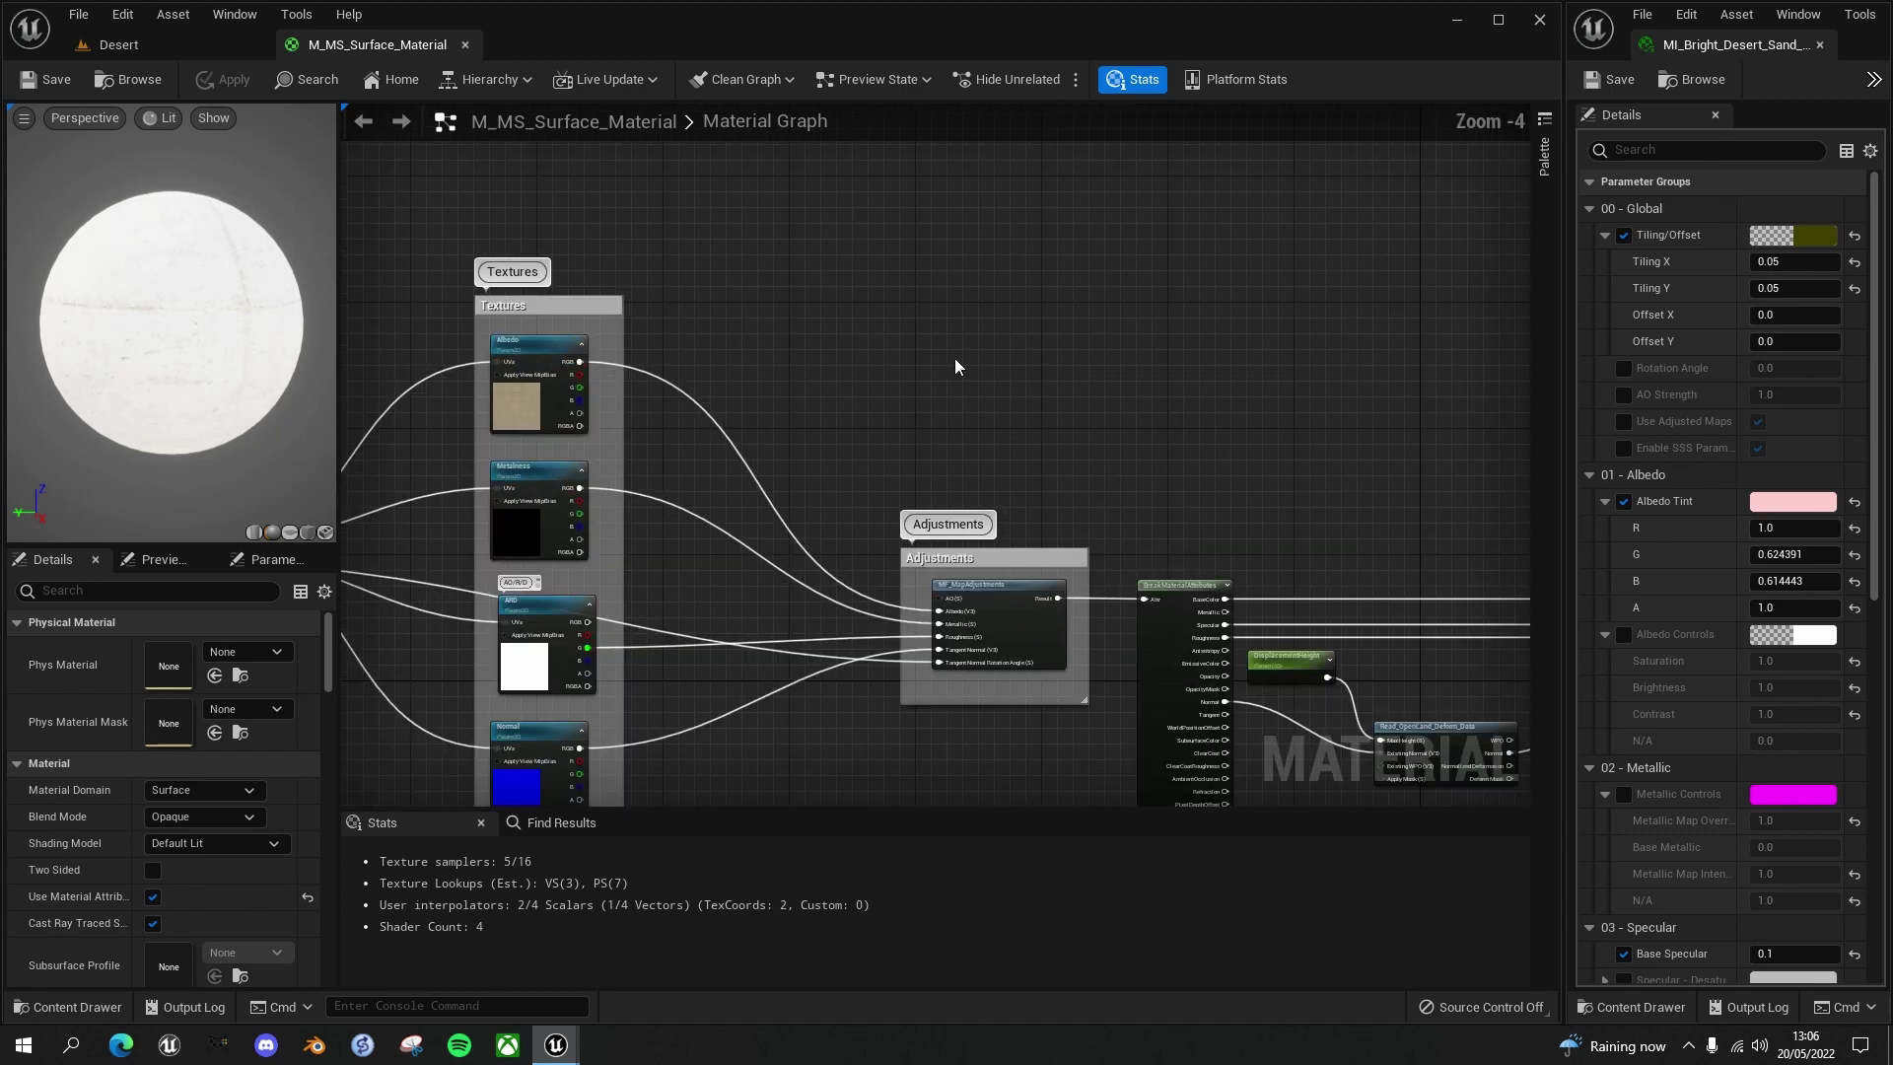
{"action": "right_click_drag", "start_coordinate": [946, 364], "coordinate": [760, 253]}
{"action": "right_click_drag", "start_coordinate": [967, 372], "coordinate": [679, 288]}
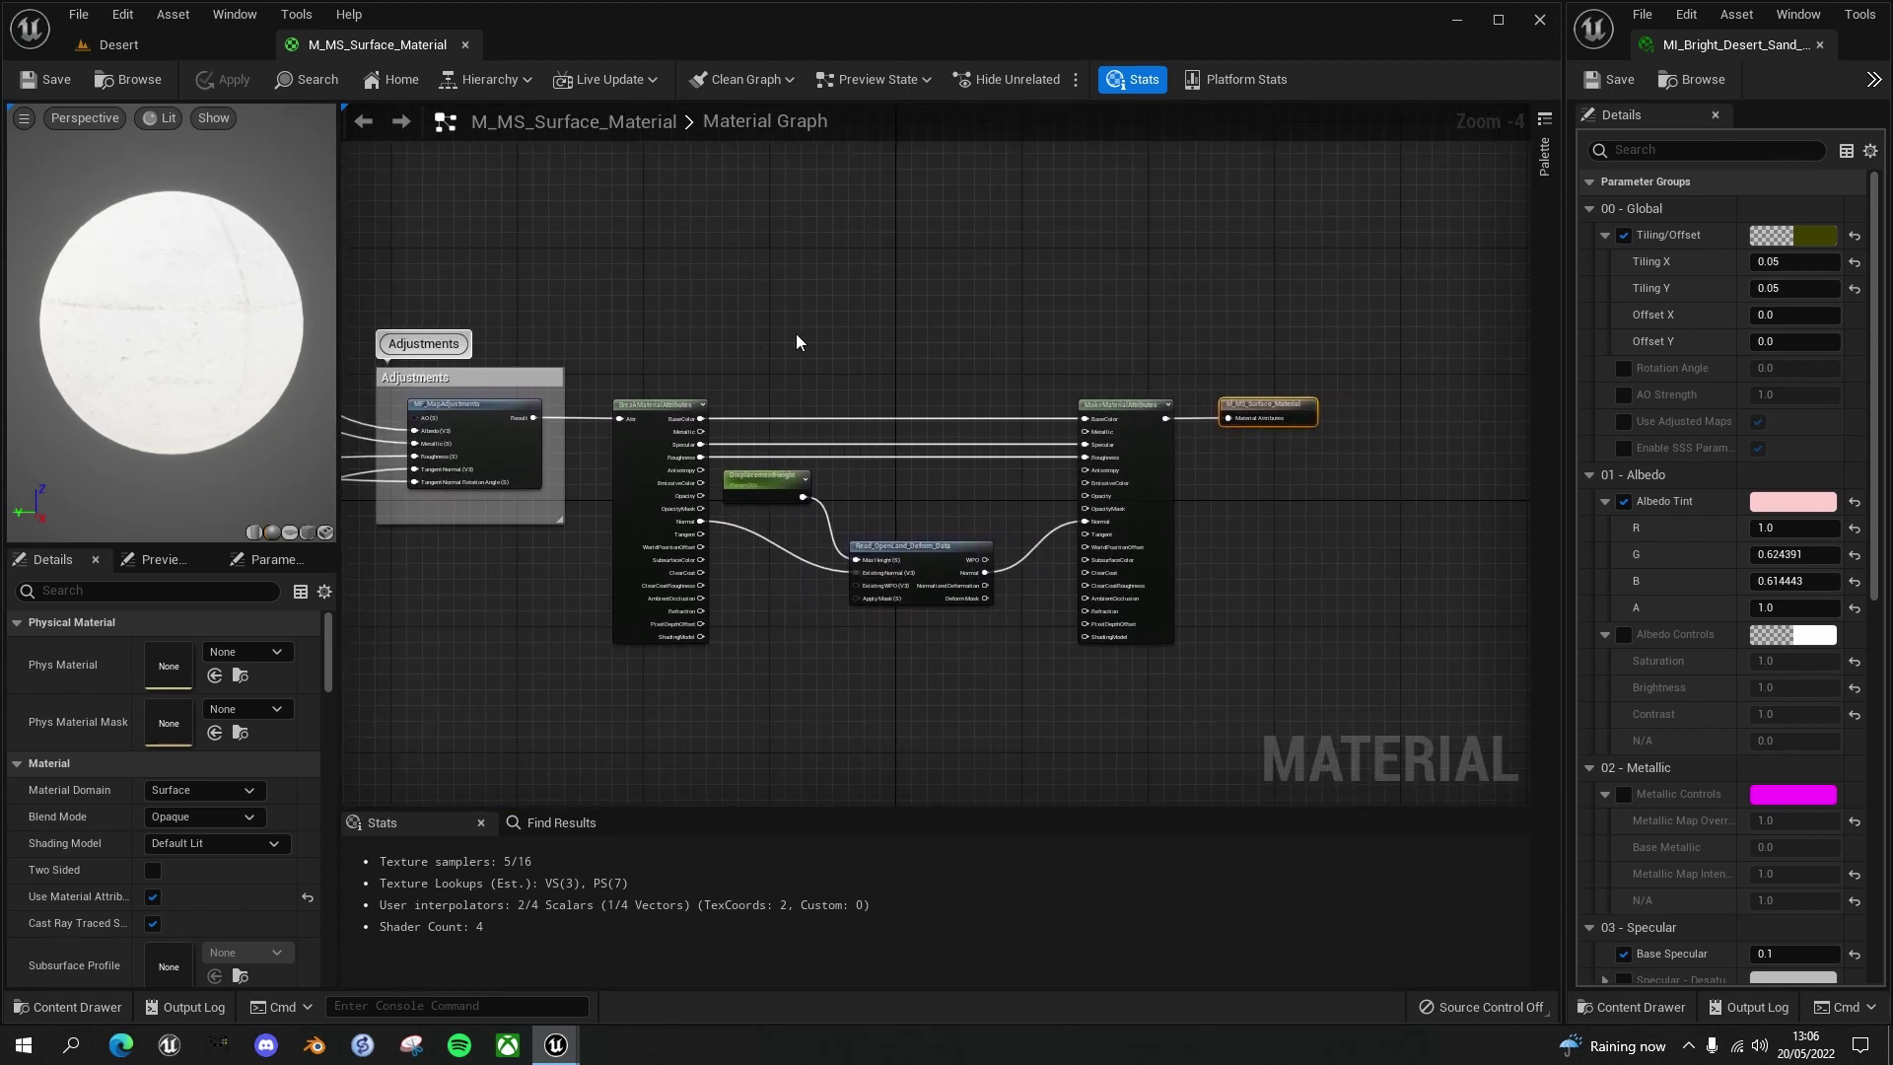
{"action": "scroll", "coordinate": [1166, 368], "scroll_direction": "up", "scroll_amount": 1}
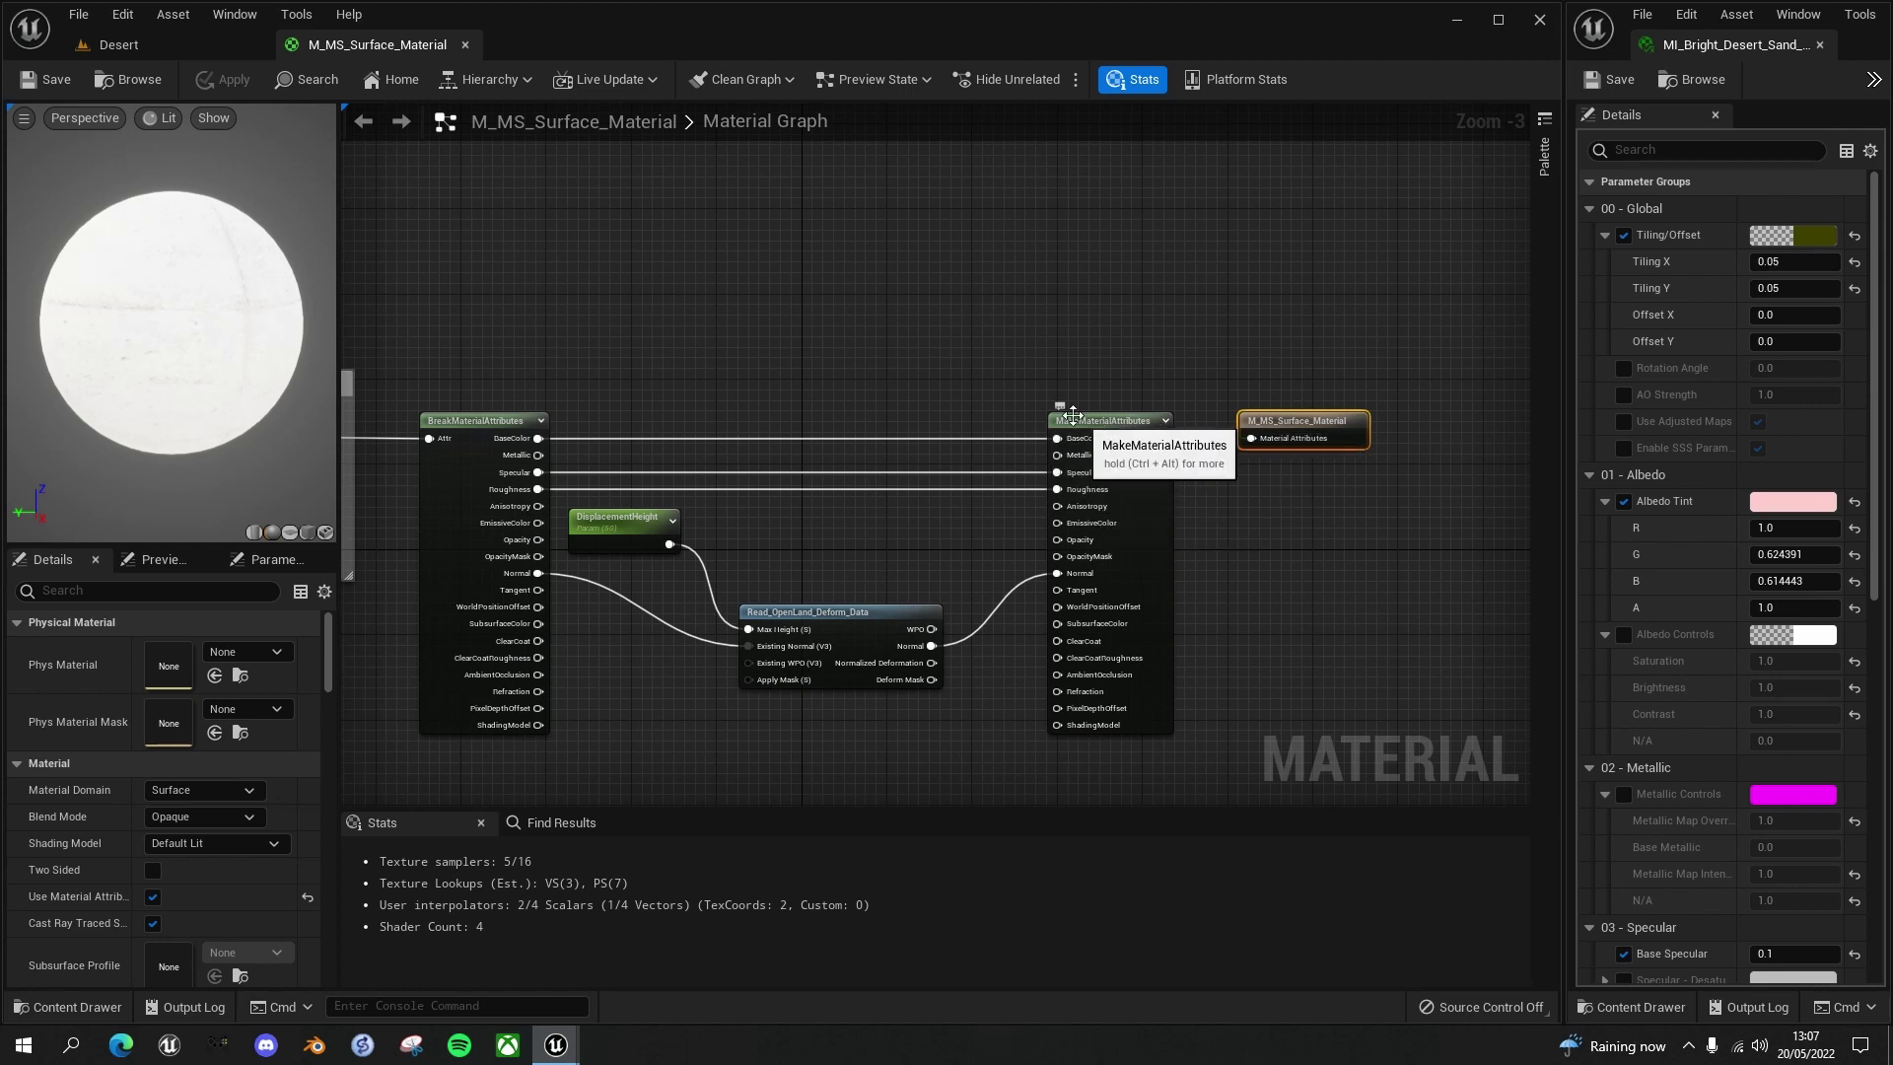
{"action": "right_click_drag", "start_coordinate": [1213, 516], "coordinate": [1259, 381]}
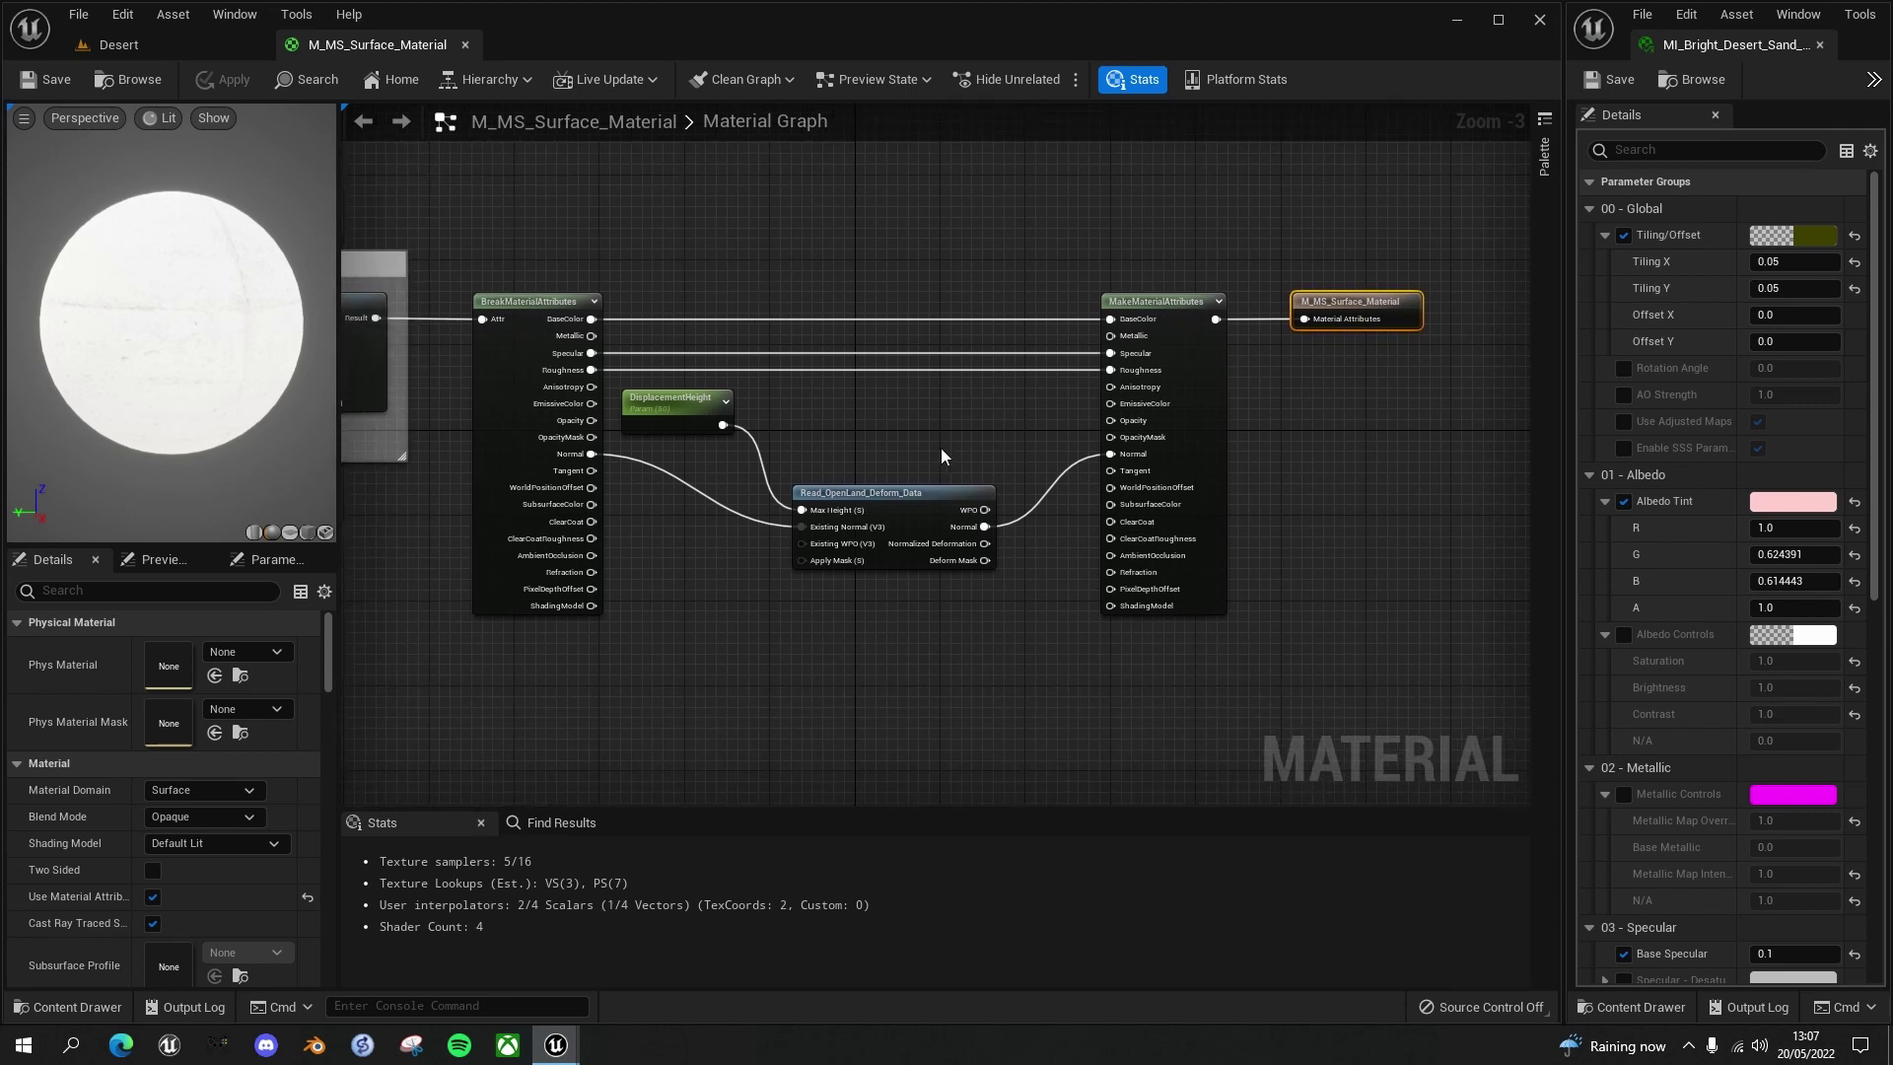
{"action": "scroll", "coordinate": [943, 455], "scroll_direction": "down", "scroll_amount": 1}
{"action": "right_click_drag", "start_coordinate": [917, 440], "coordinate": [1036, 464]}
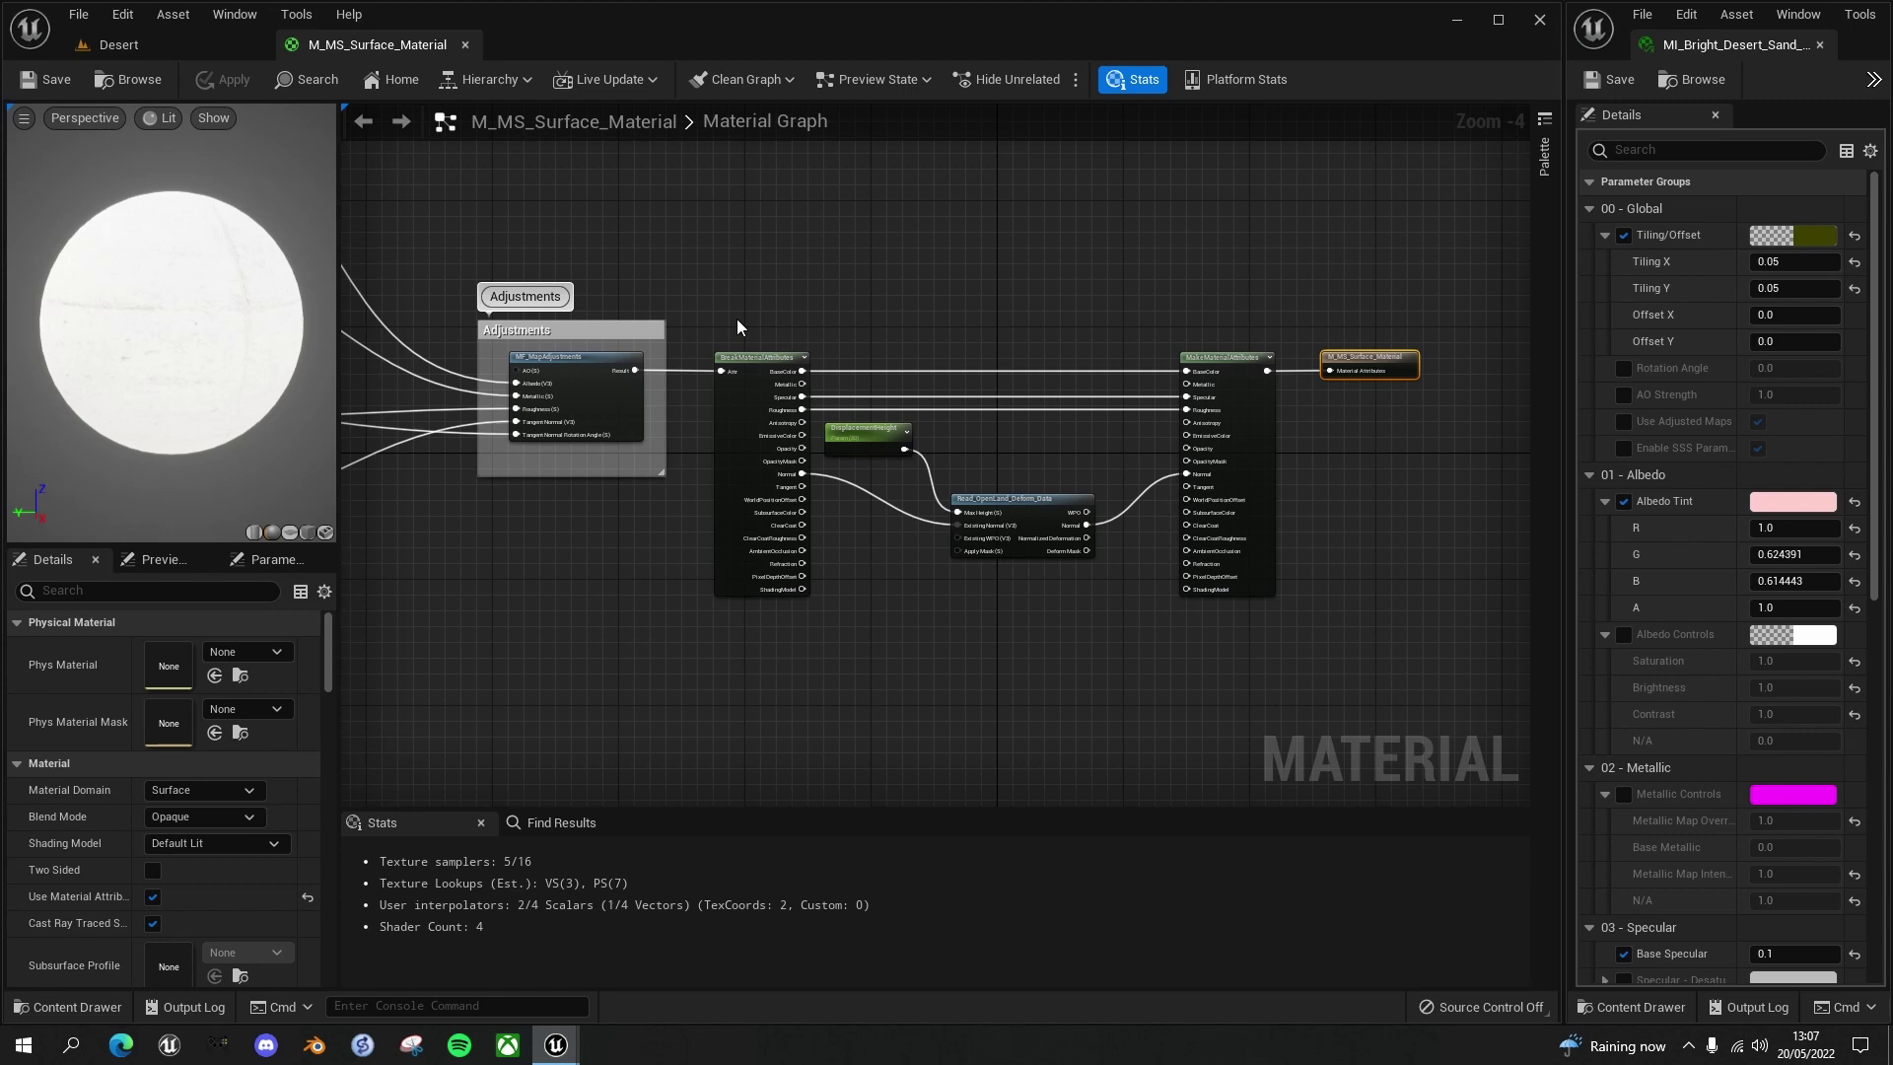
{"action": "scroll", "coordinate": [756, 348], "scroll_direction": "up", "scroll_amount": 2}
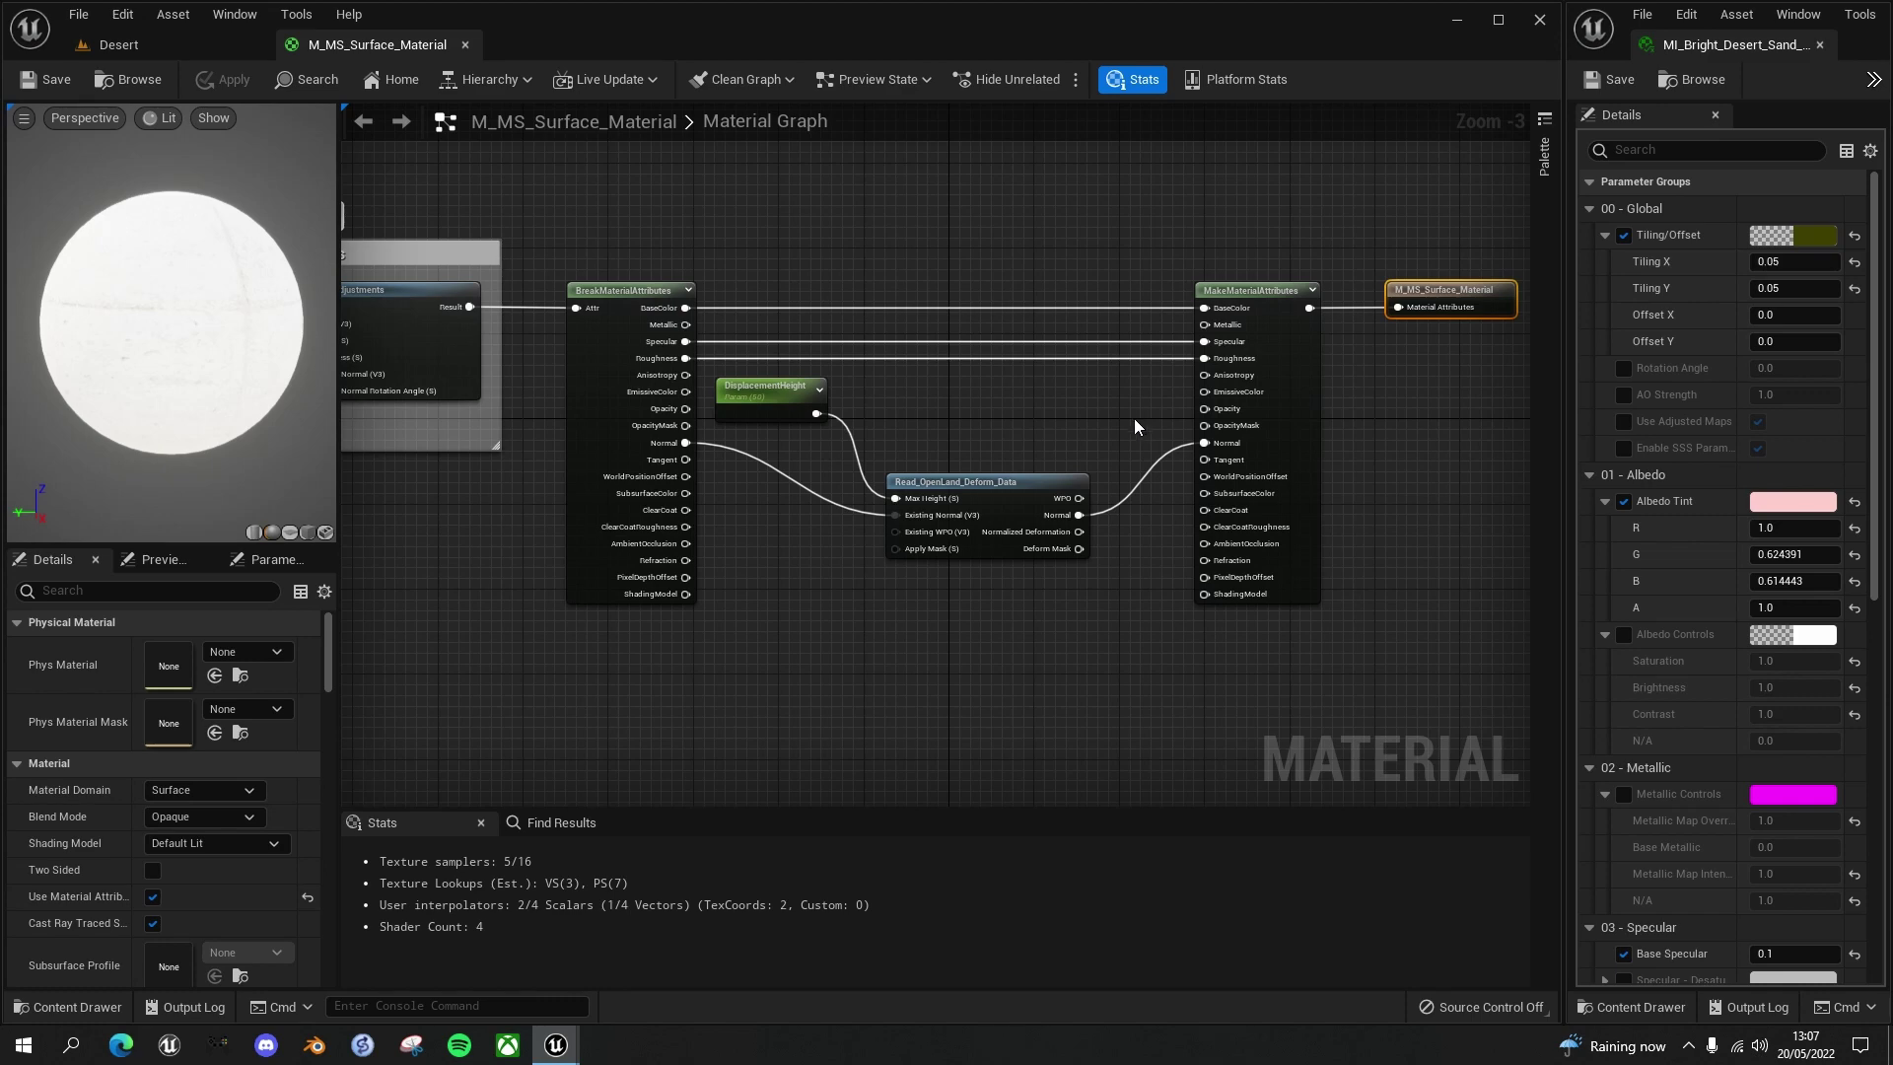
Add a MakeMaterialAttributes node in the empty graph area below the existing nodes
{"action": "right_click_drag", "start_coordinate": [1172, 562], "coordinate": [1078, 176]}
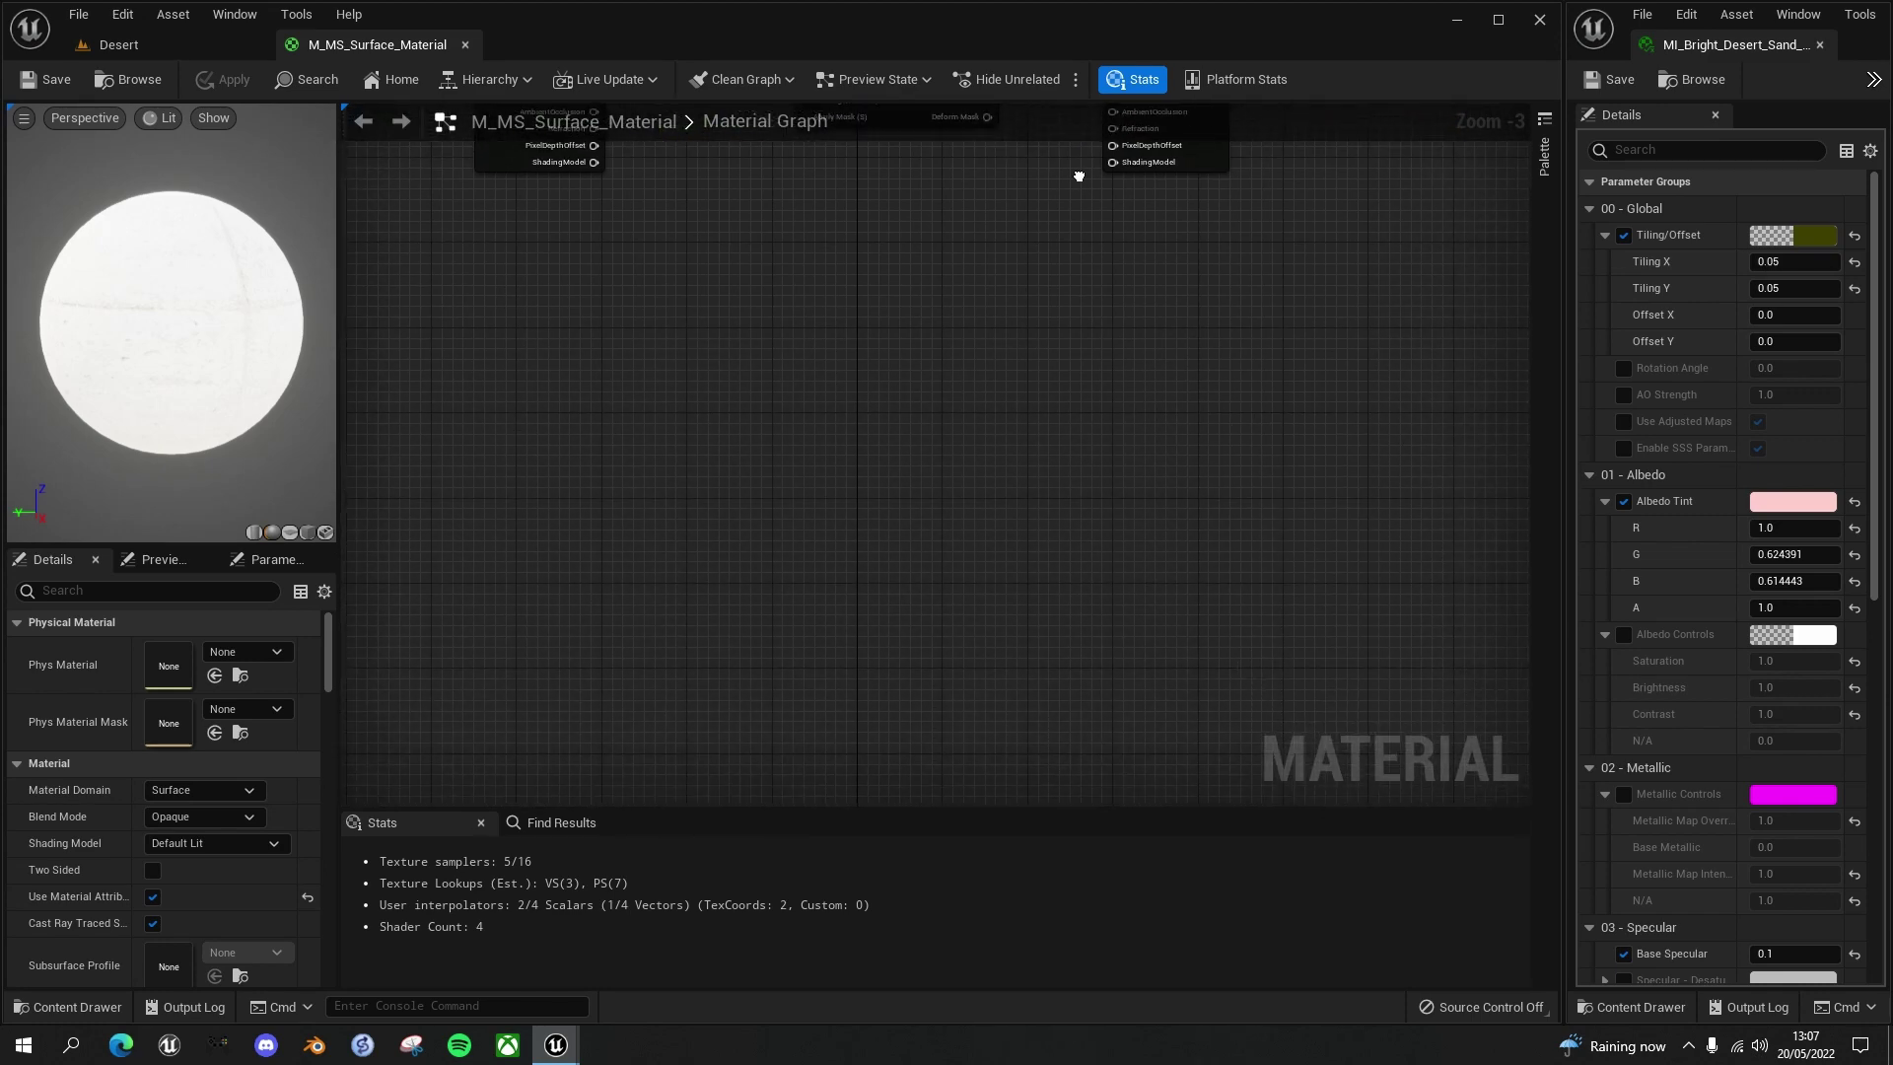
{"action": "right_click_drag", "start_coordinate": [1074, 286], "coordinate": [1008, 287]}
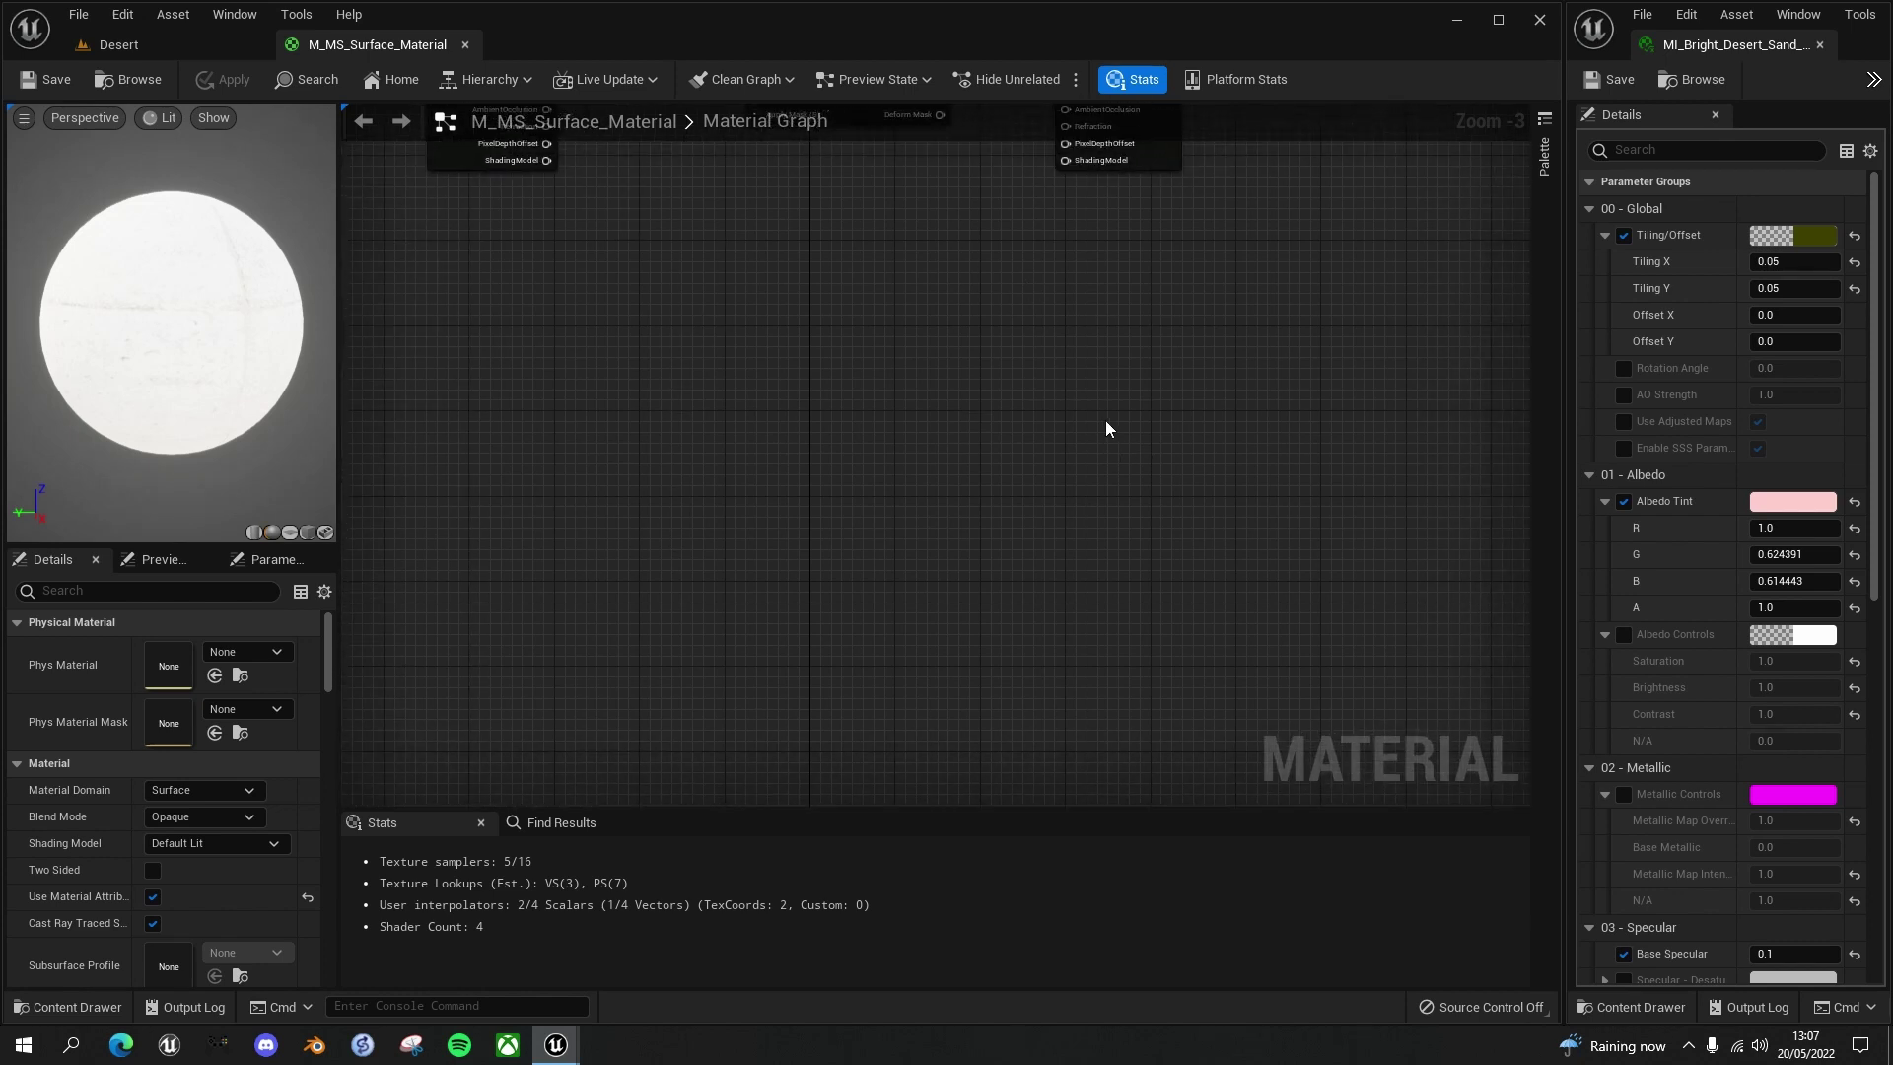
{"action": "right_click", "coordinate": [1106, 428]}
{"action": "type", "text": "material att"}
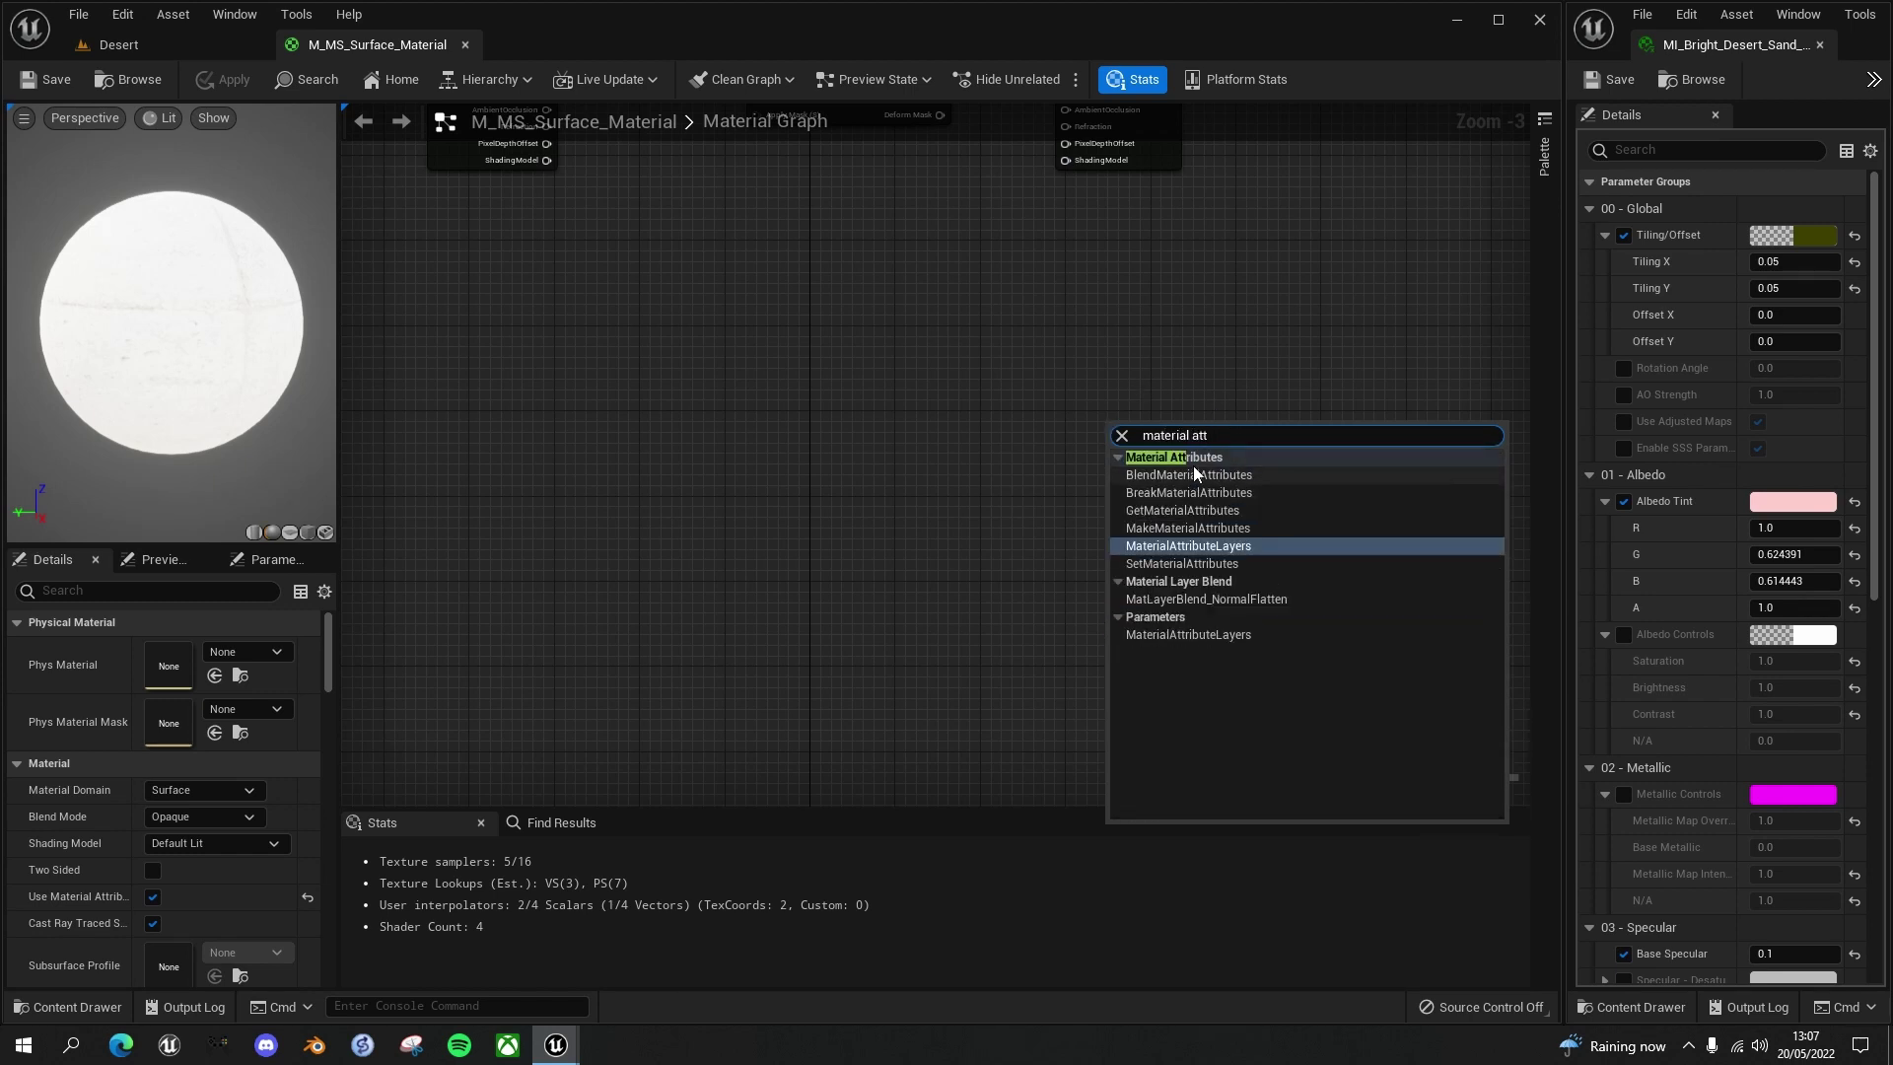
{"action": "left_click", "coordinate": [1219, 533]}
{"action": "left_click_drag", "start_coordinate": [1180, 426], "coordinate": [1127, 340]}
Add a Texture Sample node and place it in front of the new MakeMaterialAttributes node's inputs
{"action": "right_click_drag", "start_coordinate": [969, 395], "coordinate": [1034, 395]}
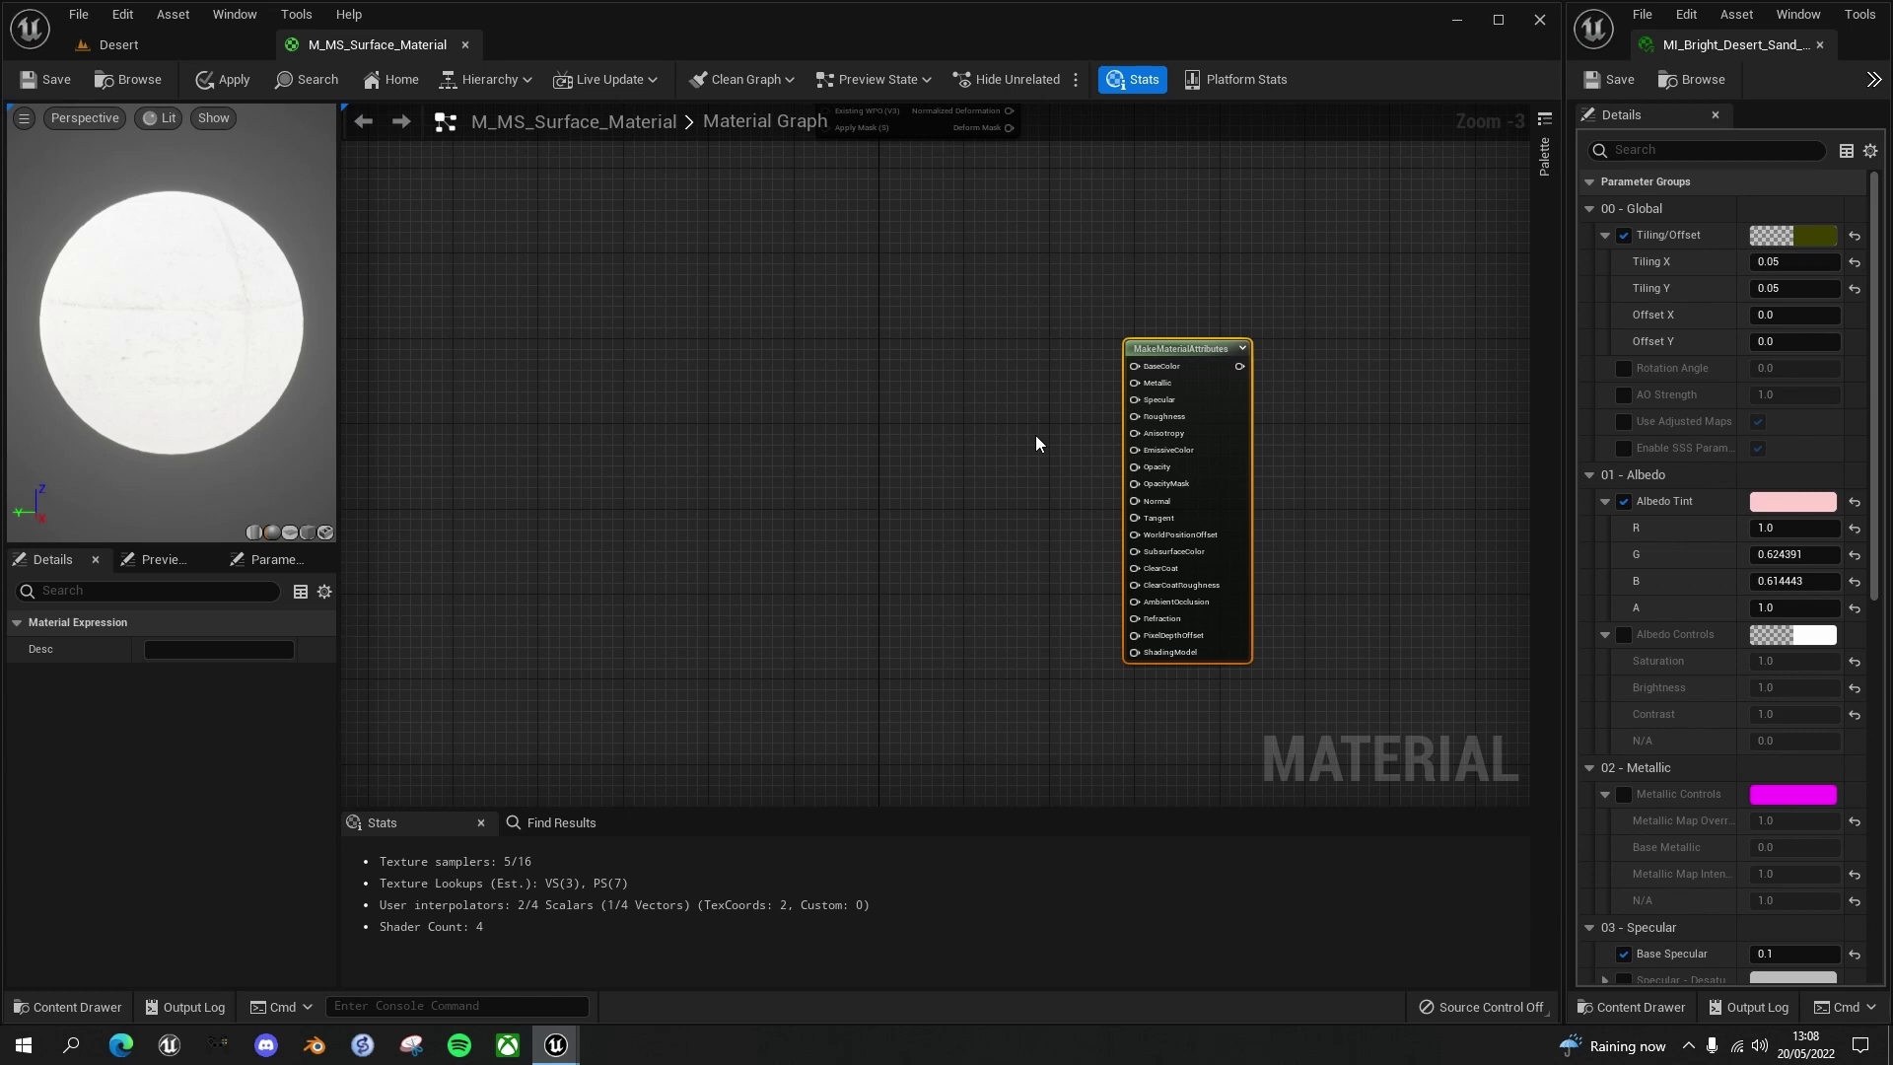
{"action": "right_click", "coordinate": [932, 474]}
{"action": "type", "text": "texture"}
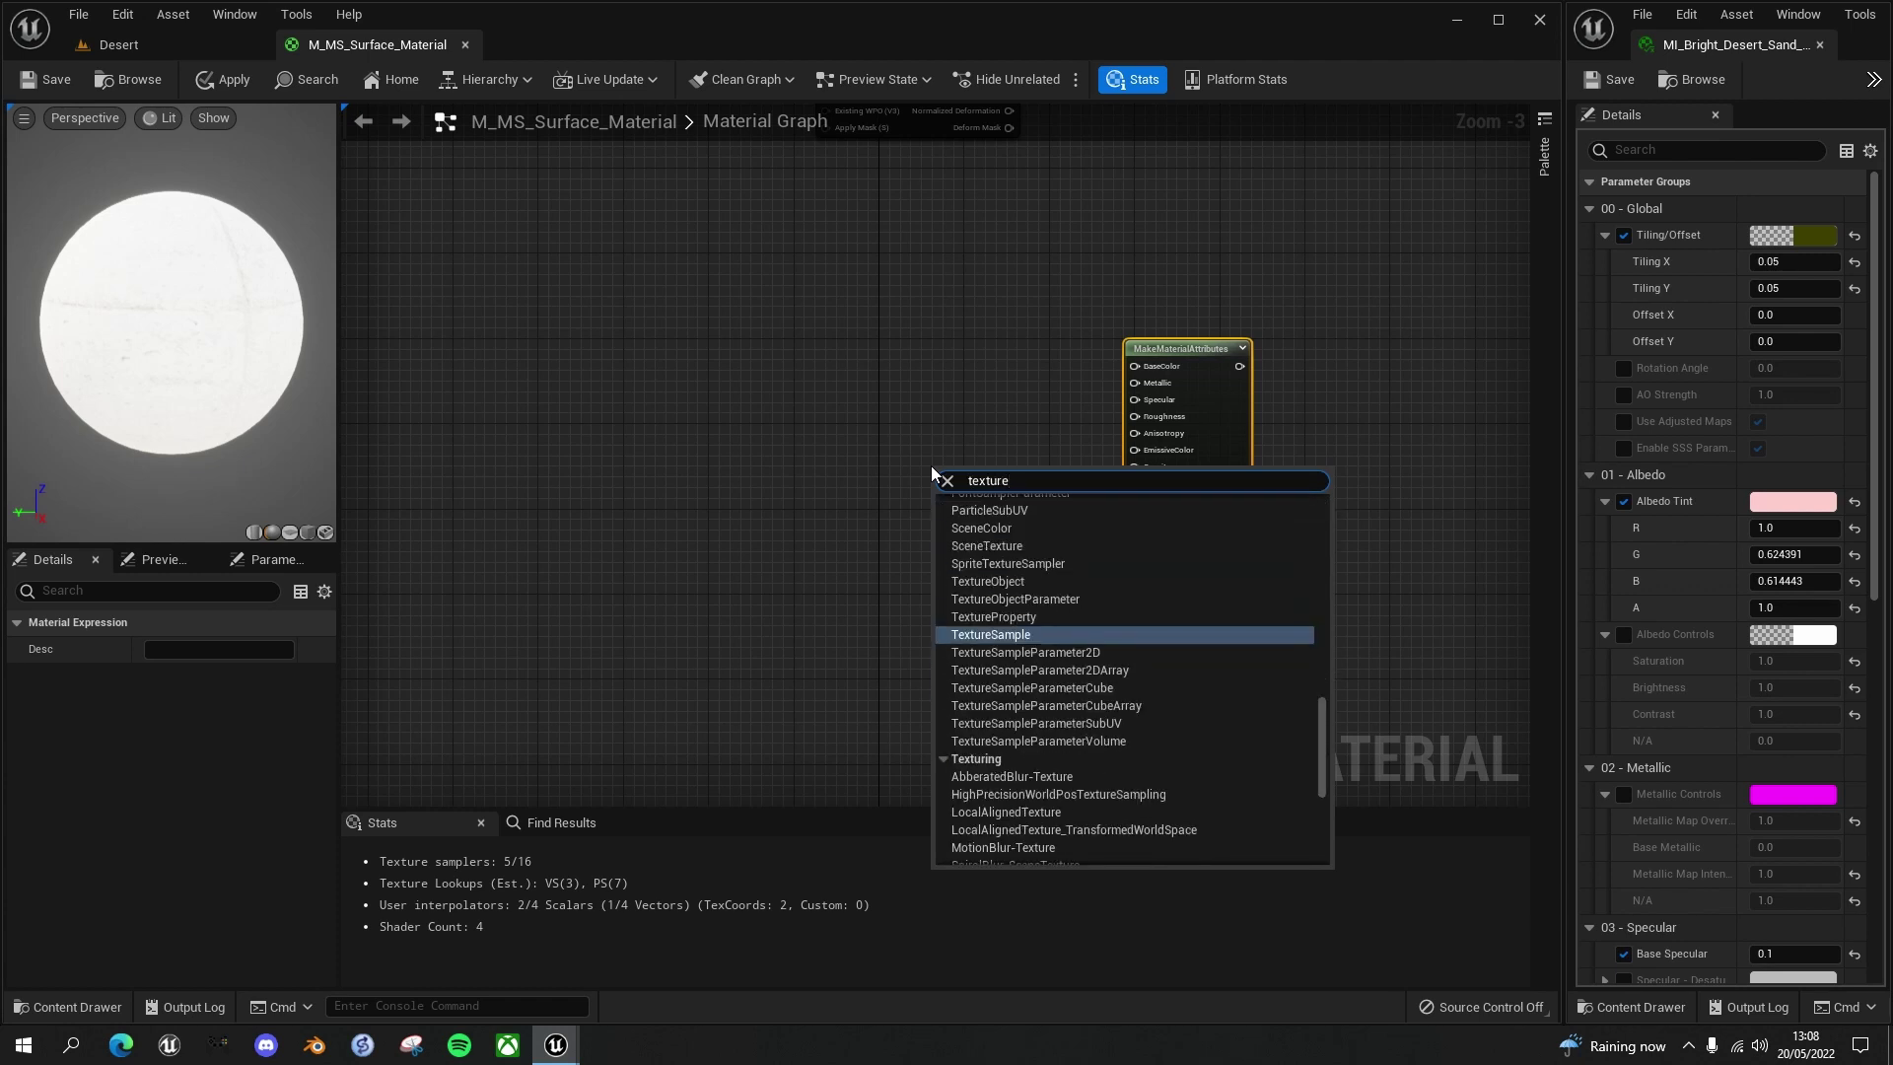
{"action": "left_click", "coordinate": [1010, 634]}
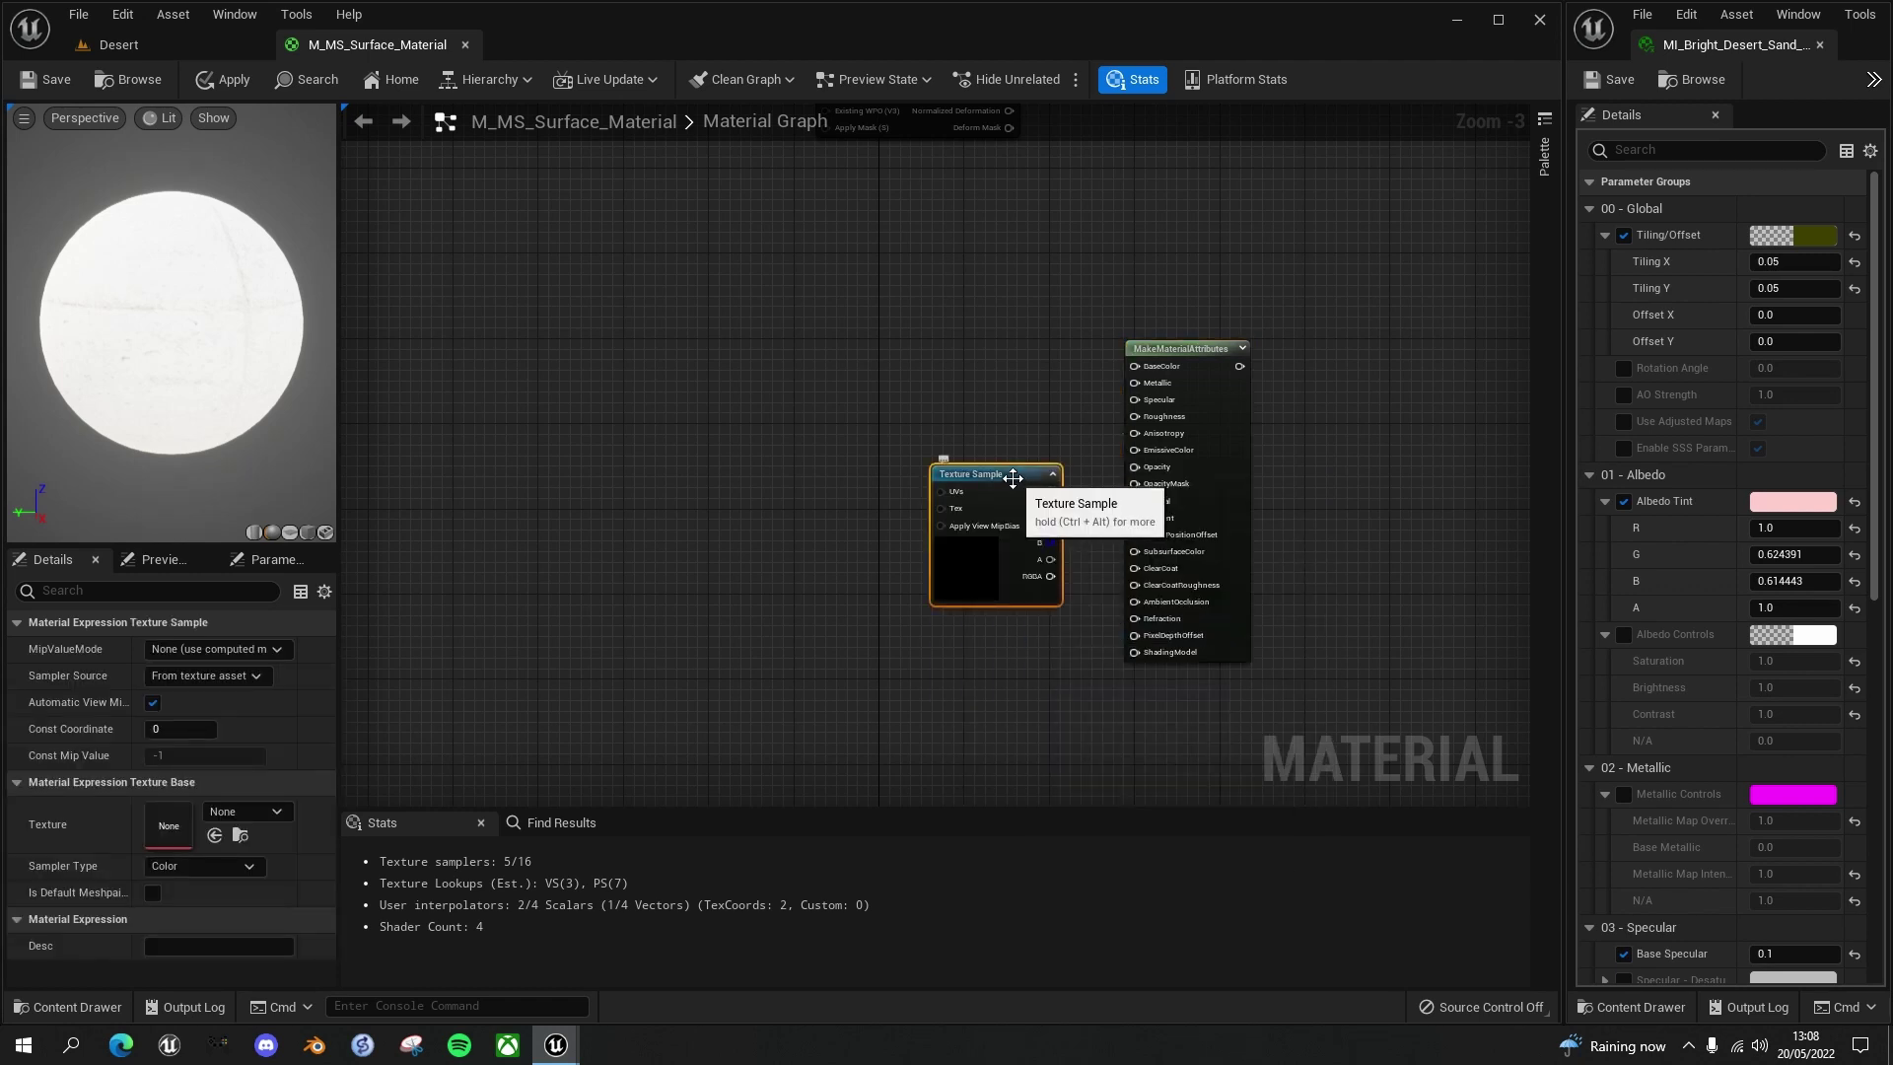
{"action": "left_click_drag", "start_coordinate": [1012, 478], "coordinate": [982, 437]}
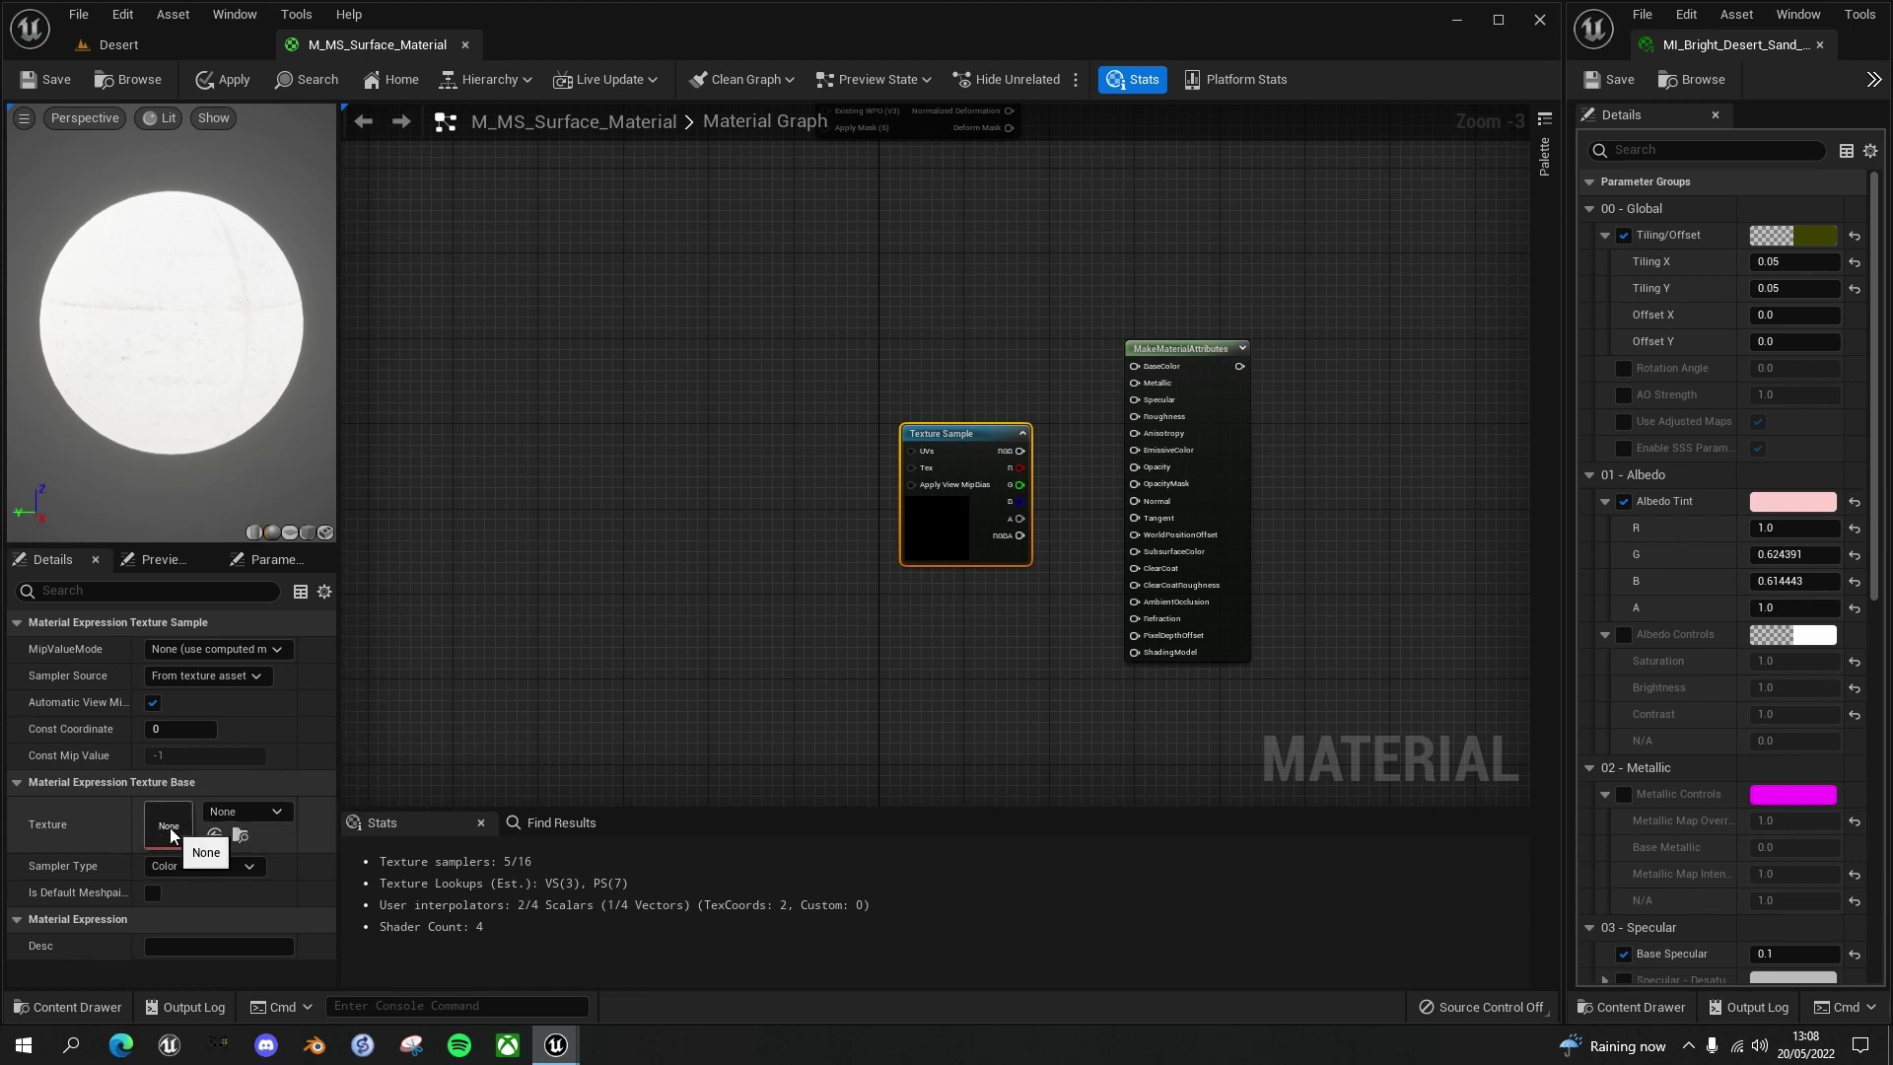
Assign the water_d texture to the Texture Sample node
{"action": "left_click", "coordinate": [273, 813]}
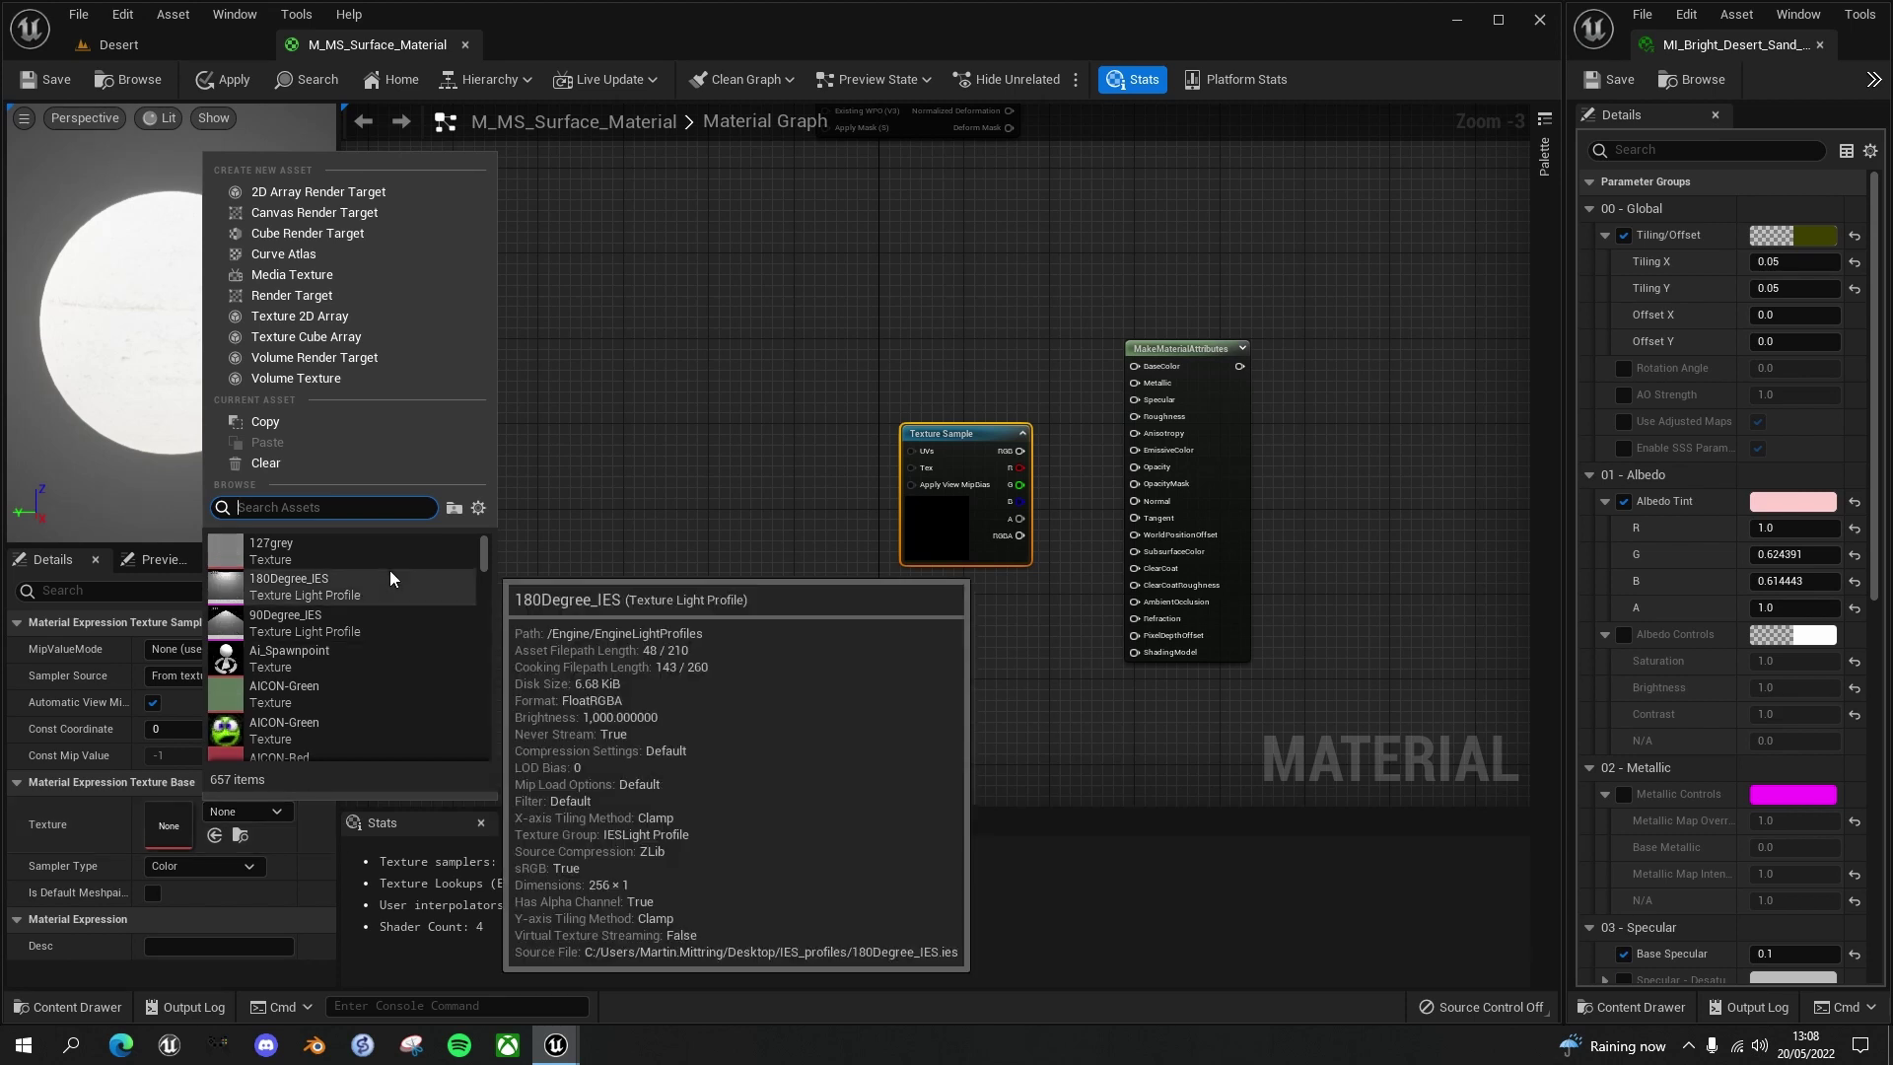
{"action": "type", "text": "ater"}
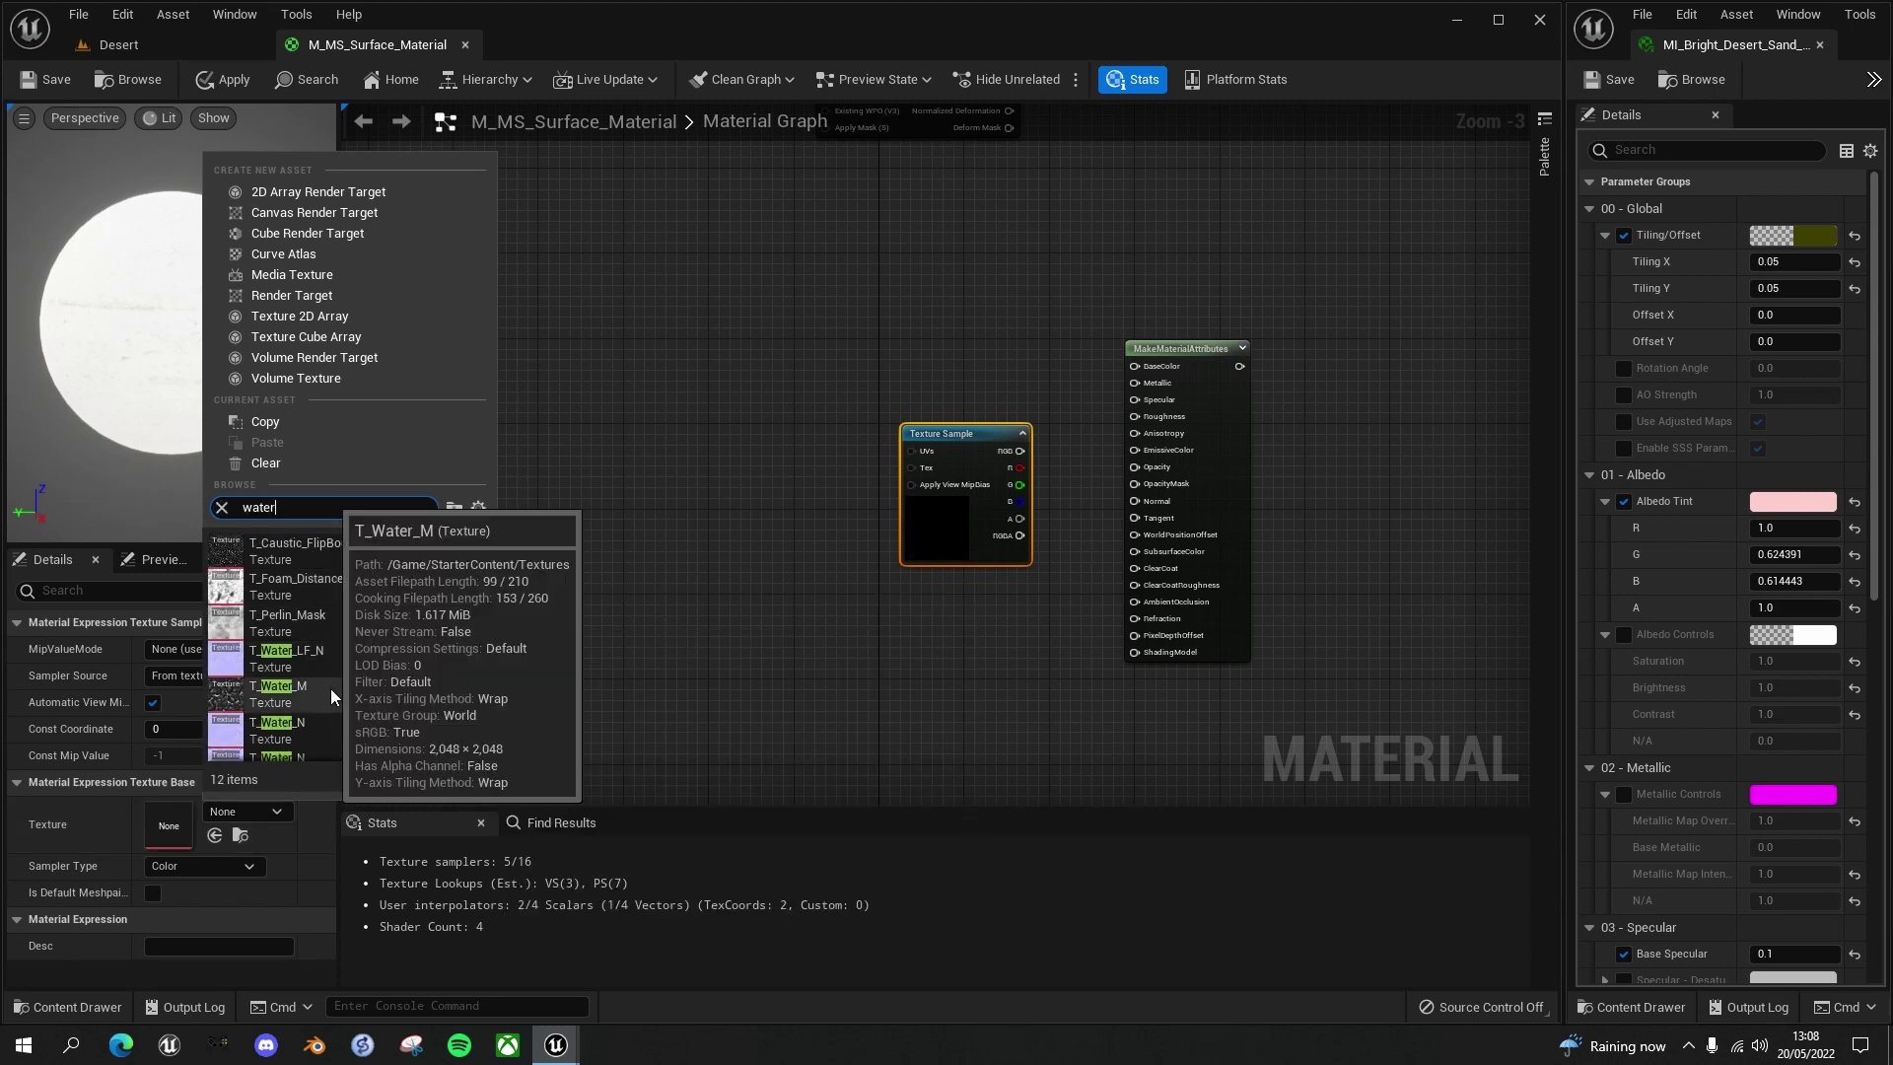
{"action": "scroll", "coordinate": [434, 667], "scroll_direction": "down", "scroll_amount": 1}
{"action": "scroll", "coordinate": [416, 669], "scroll_direction": "down", "scroll_amount": 2}
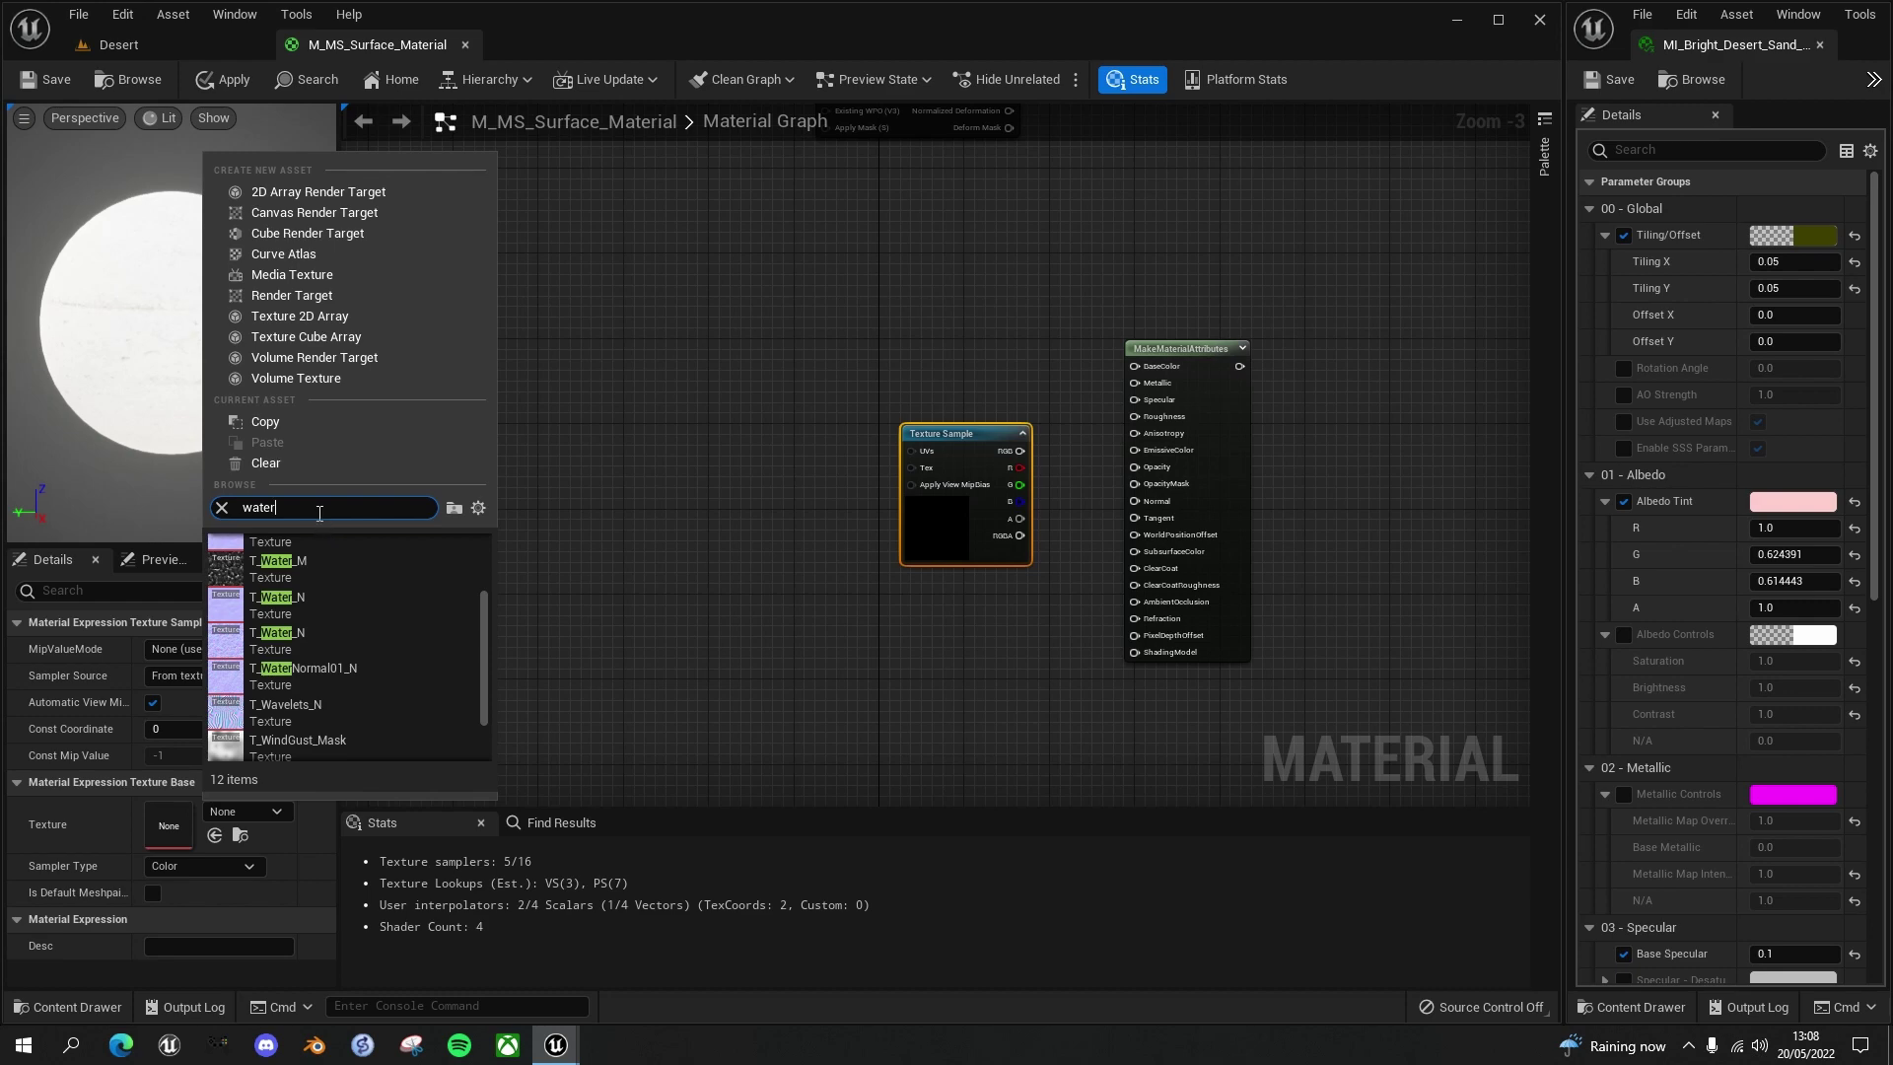
{"action": "scroll", "coordinate": [347, 631], "scroll_direction": "up", "scroll_amount": 3}
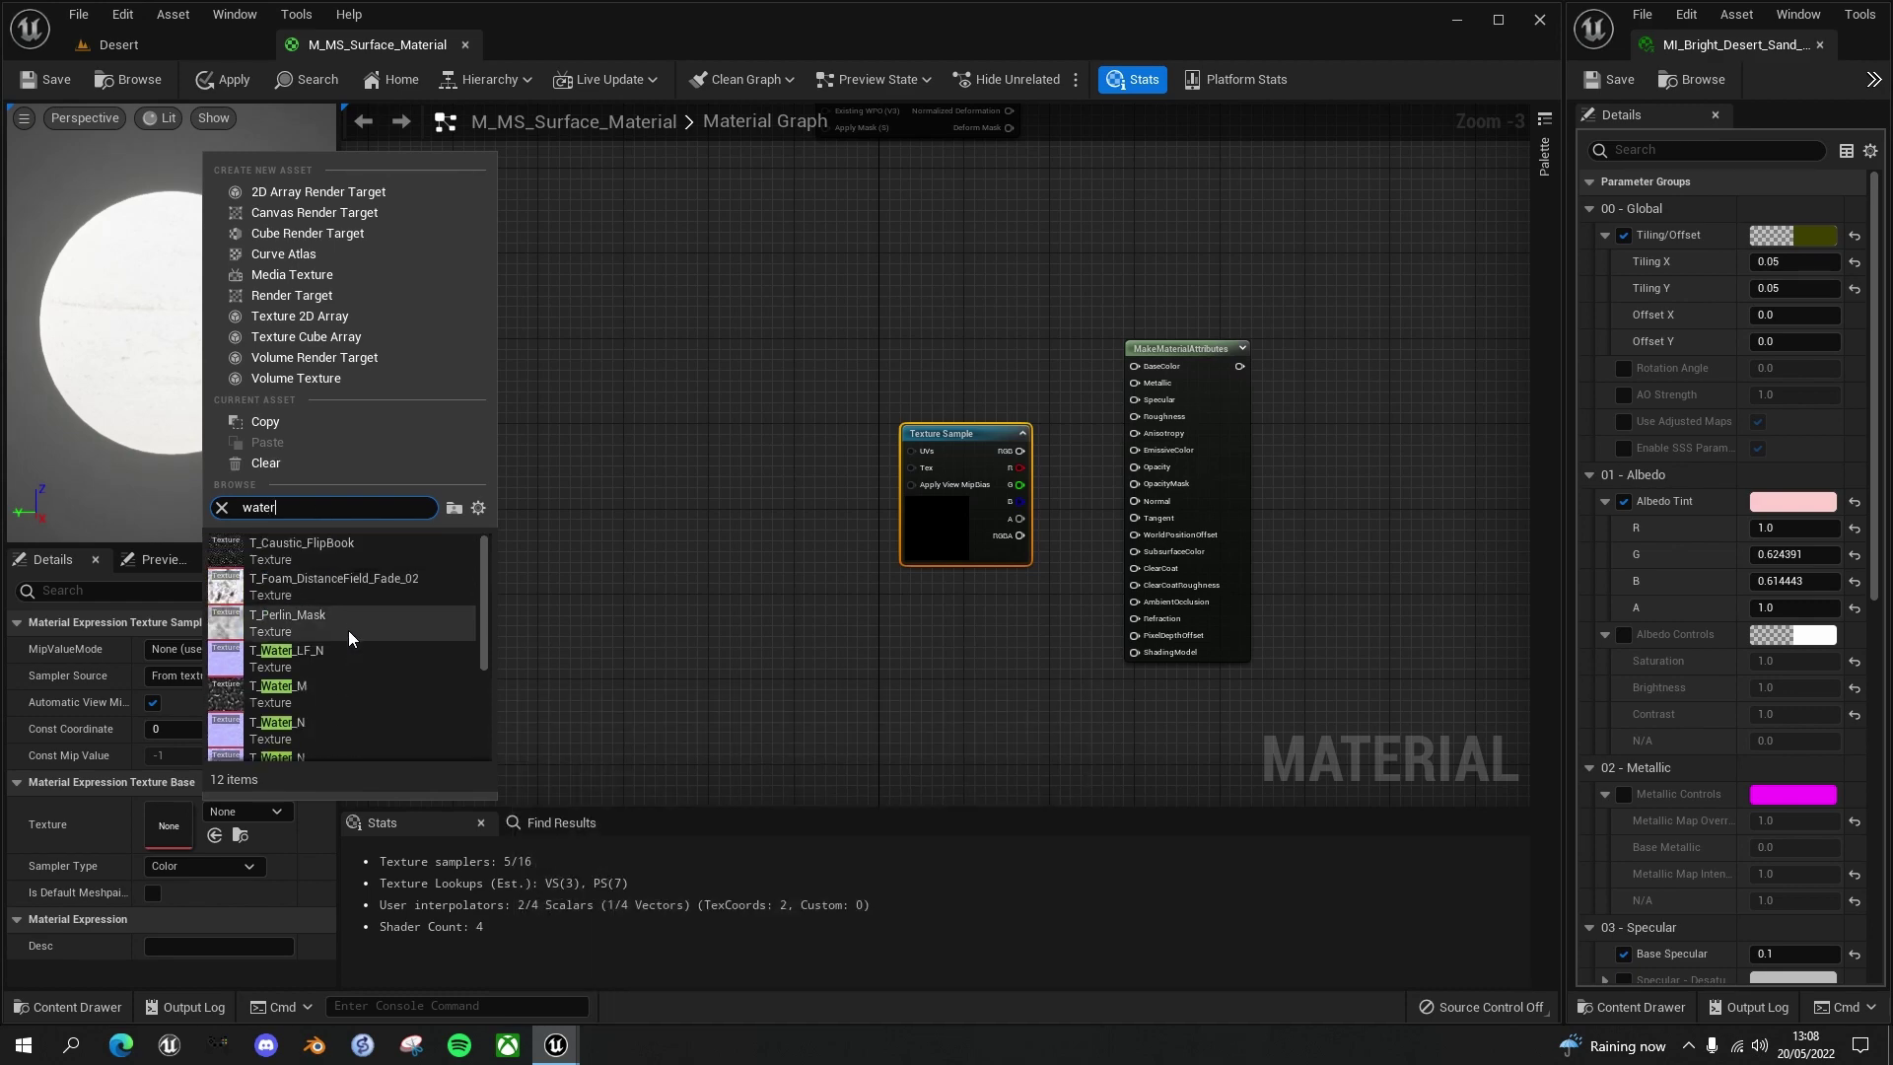
{"action": "scroll", "coordinate": [343, 639], "scroll_direction": "down", "scroll_amount": 2}
{"action": "scroll", "coordinate": [345, 642], "scroll_direction": "down", "scroll_amount": 3}
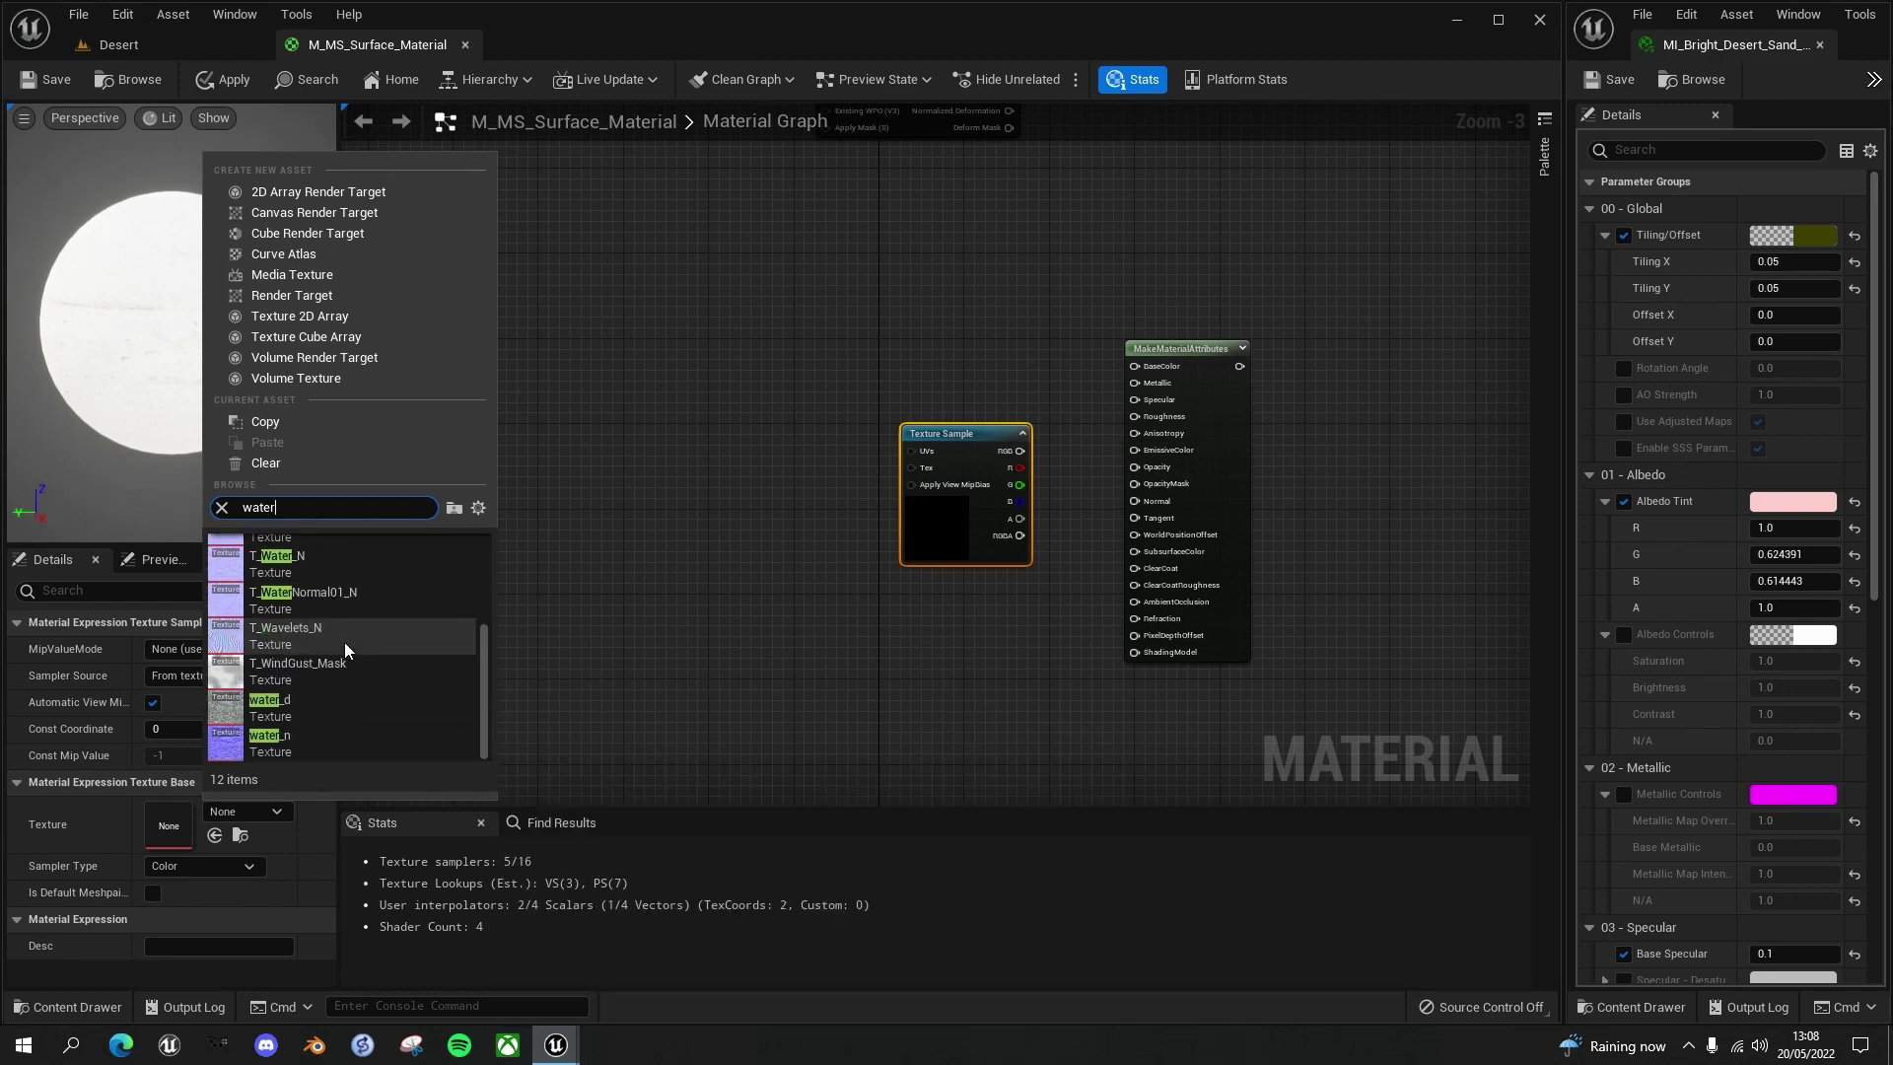
{"action": "mouse_move", "coordinate": [278, 708]}
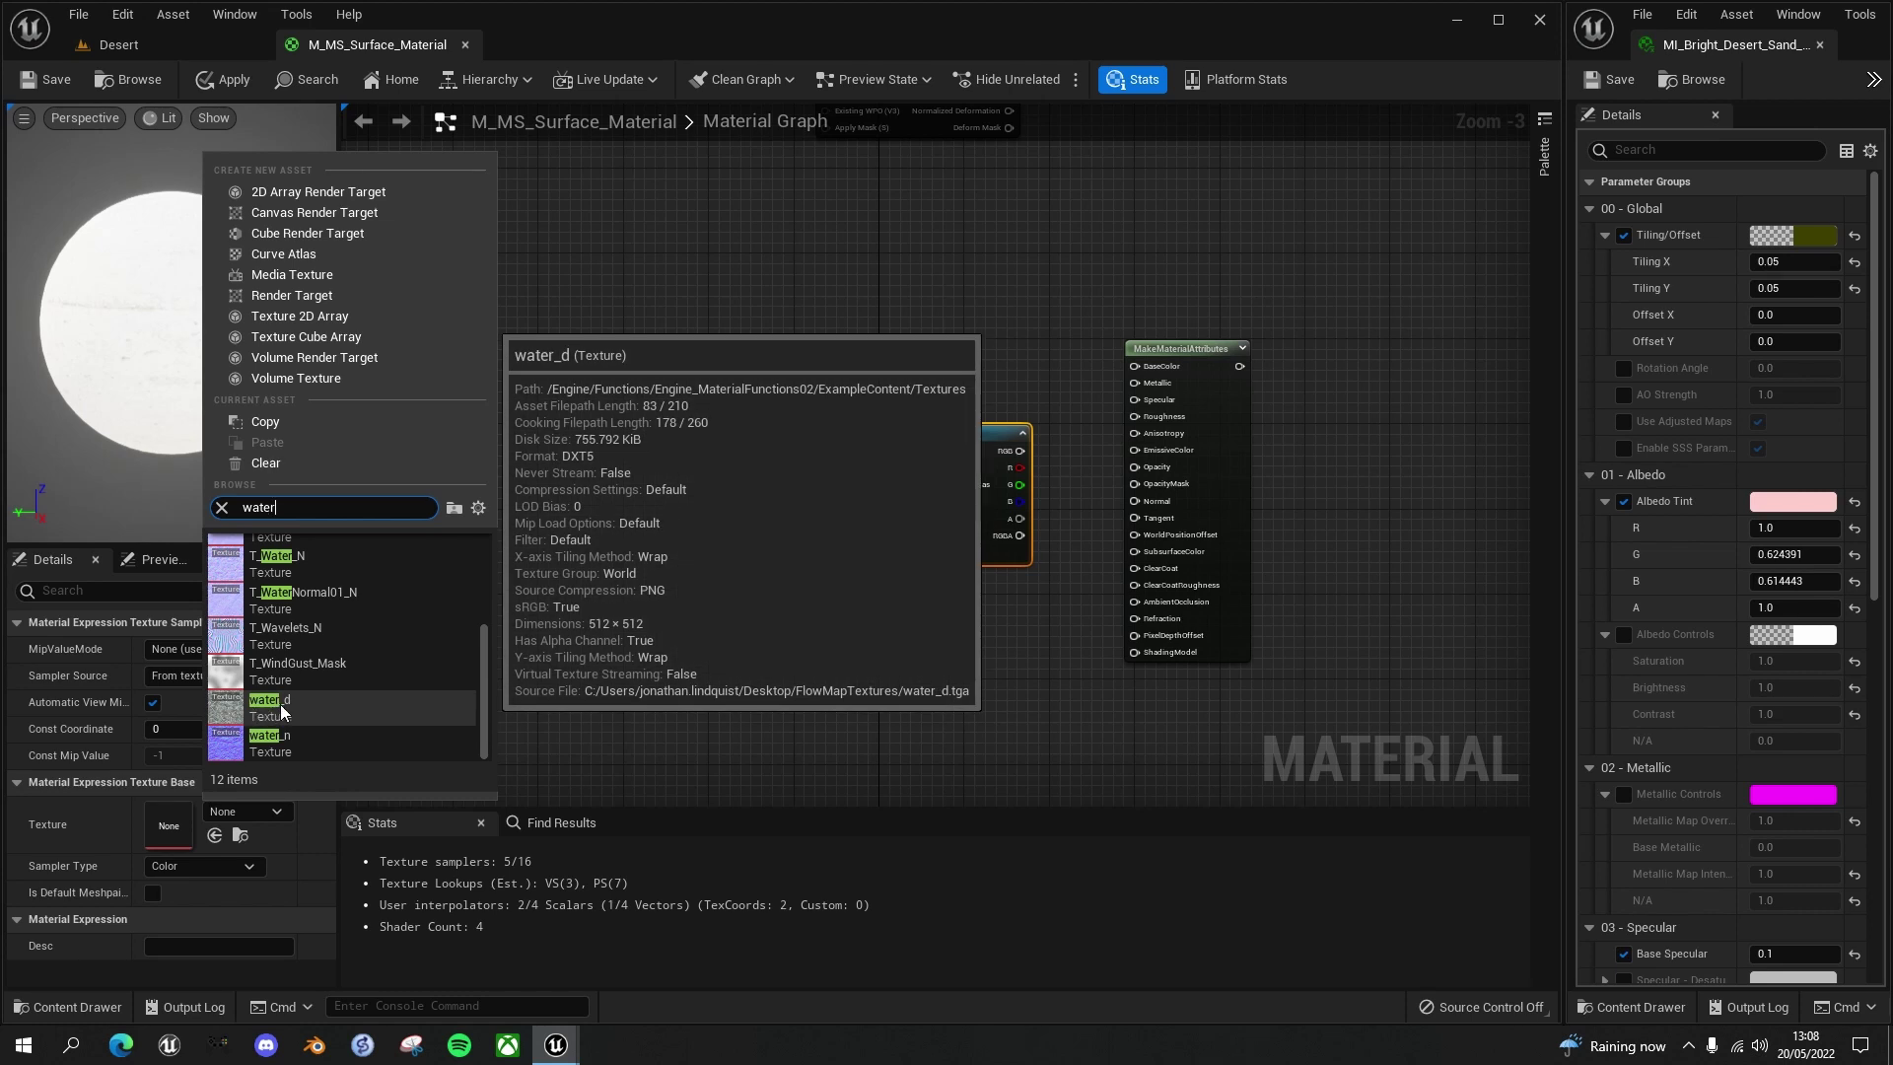
{"action": "left_click", "coordinate": [271, 704]}
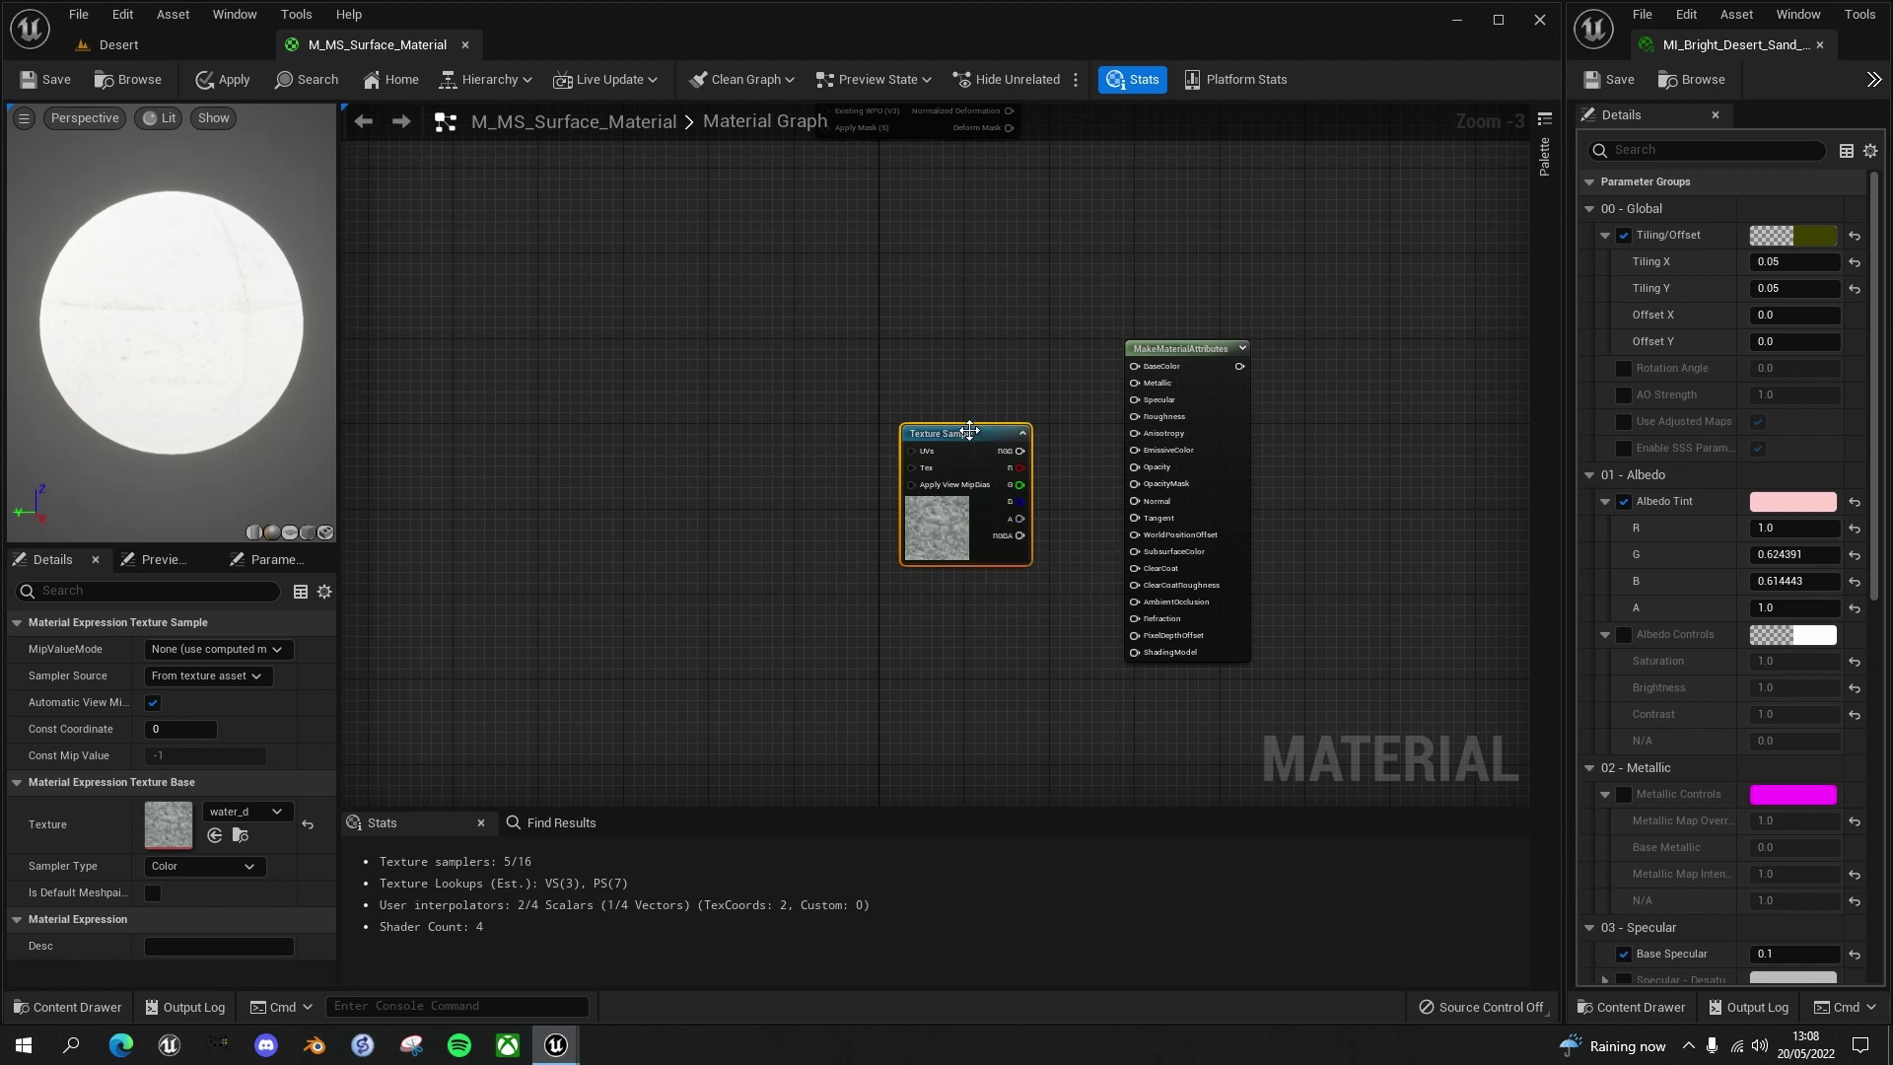
Connect the Texture Sample's RGB output to BaseColor and its alpha output to Opacity on the new MakeMaterialAttributes node
{"action": "left_click_drag", "start_coordinate": [968, 431], "coordinate": [954, 411]}
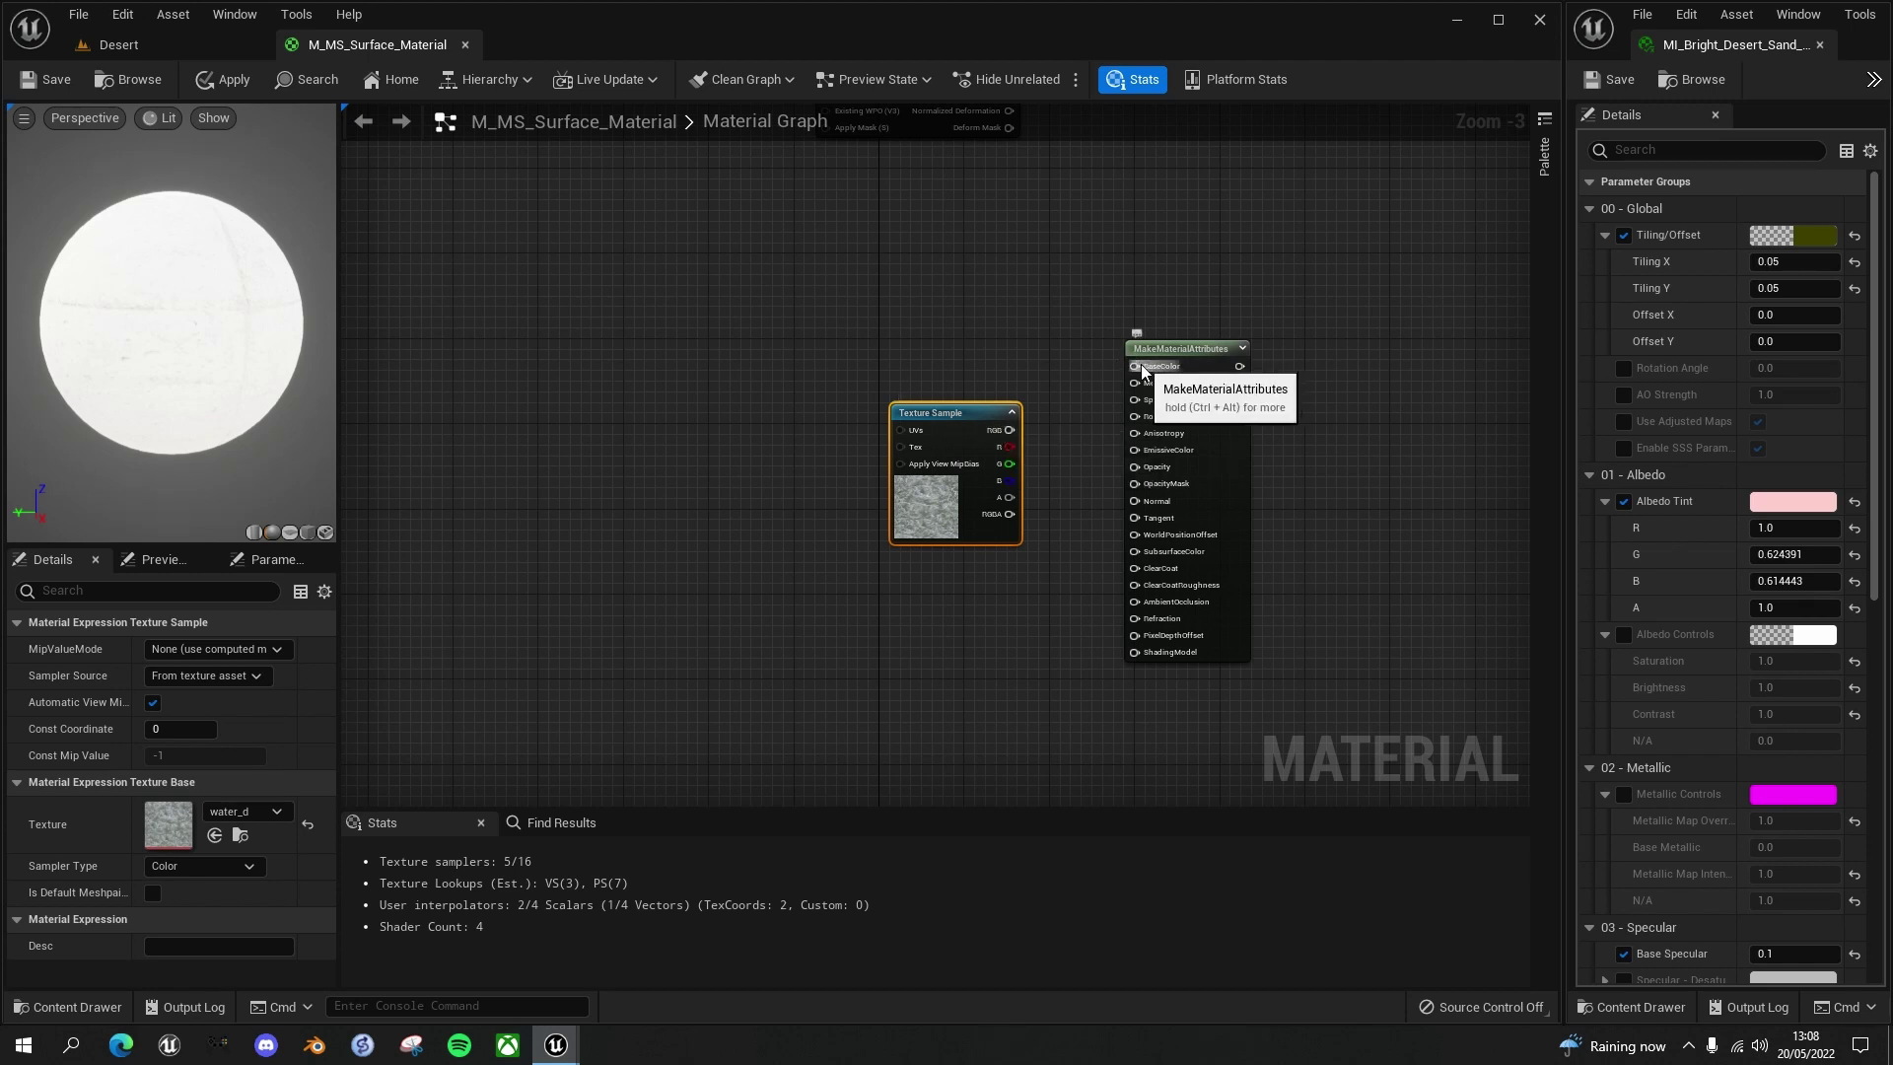
{"action": "left_click_drag", "start_coordinate": [1010, 430], "coordinate": [1135, 366]}
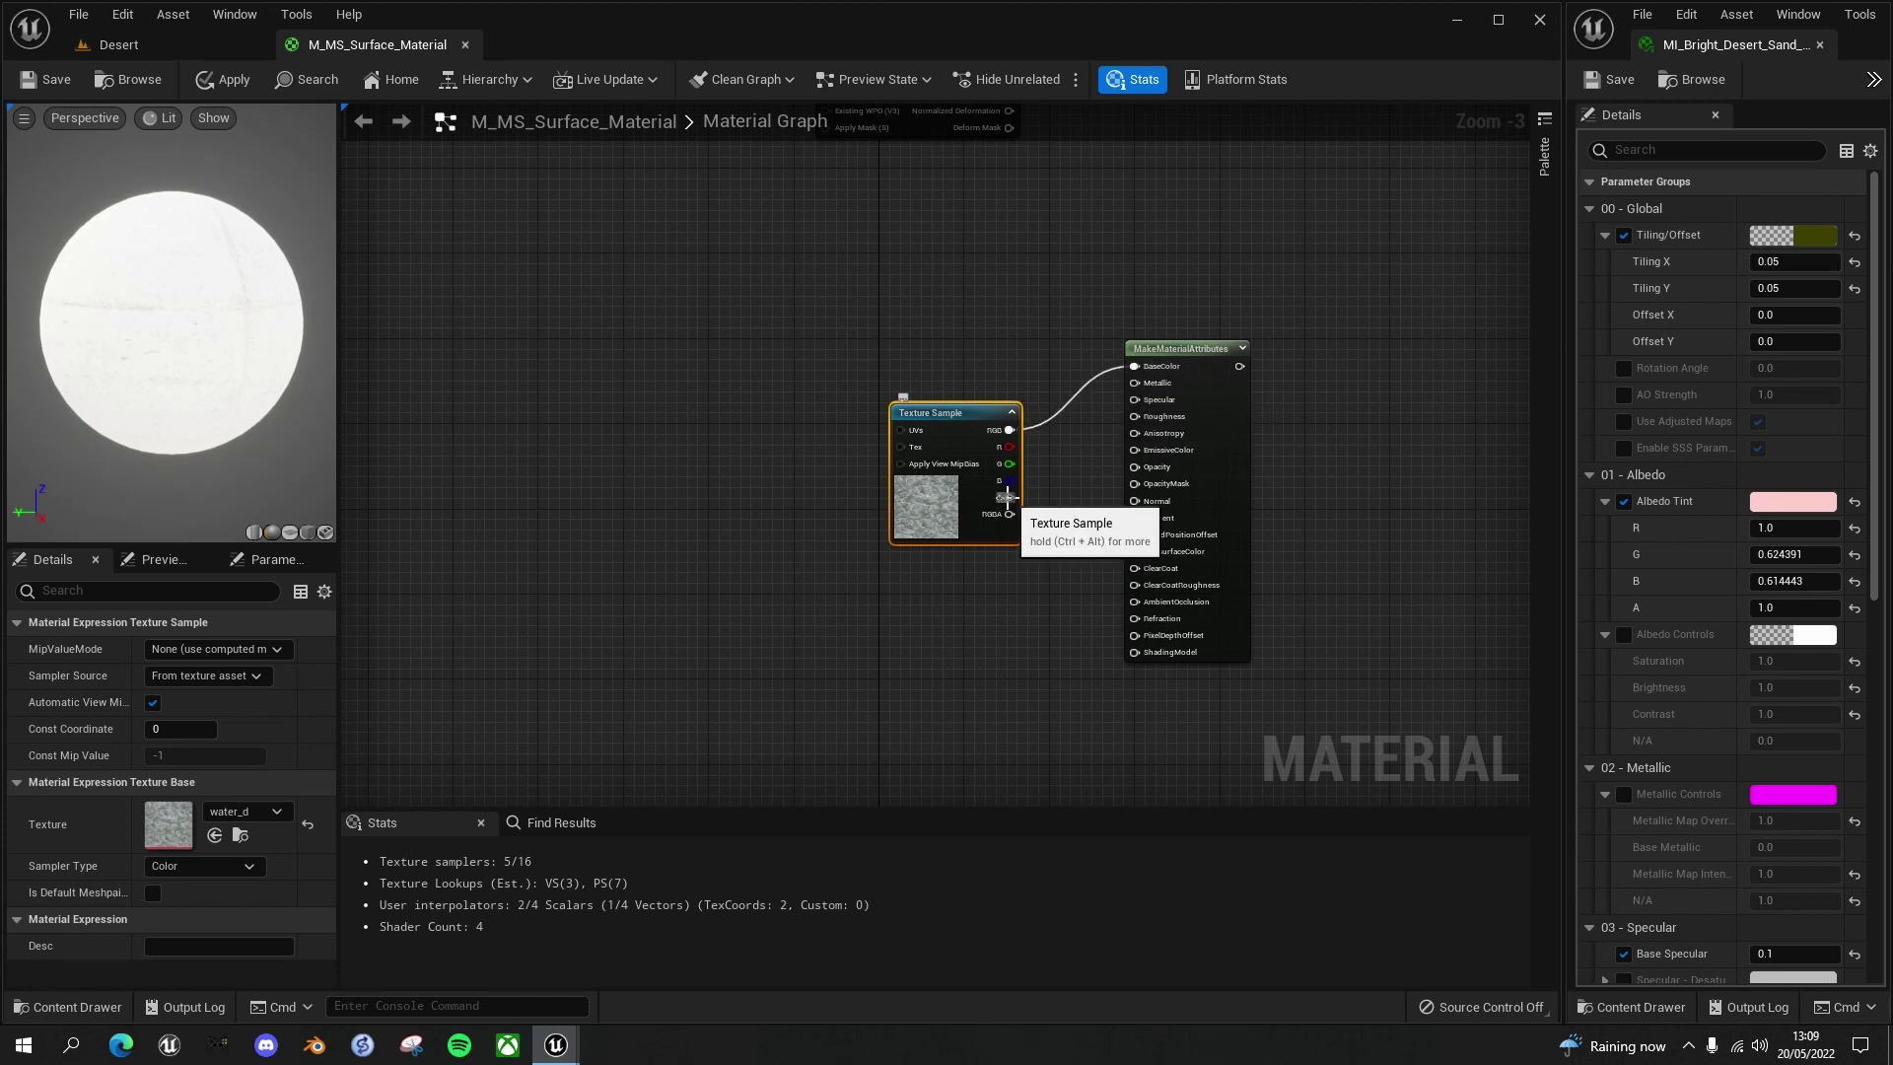
{"action": "left_click_drag", "start_coordinate": [1007, 497], "coordinate": [1133, 467]}
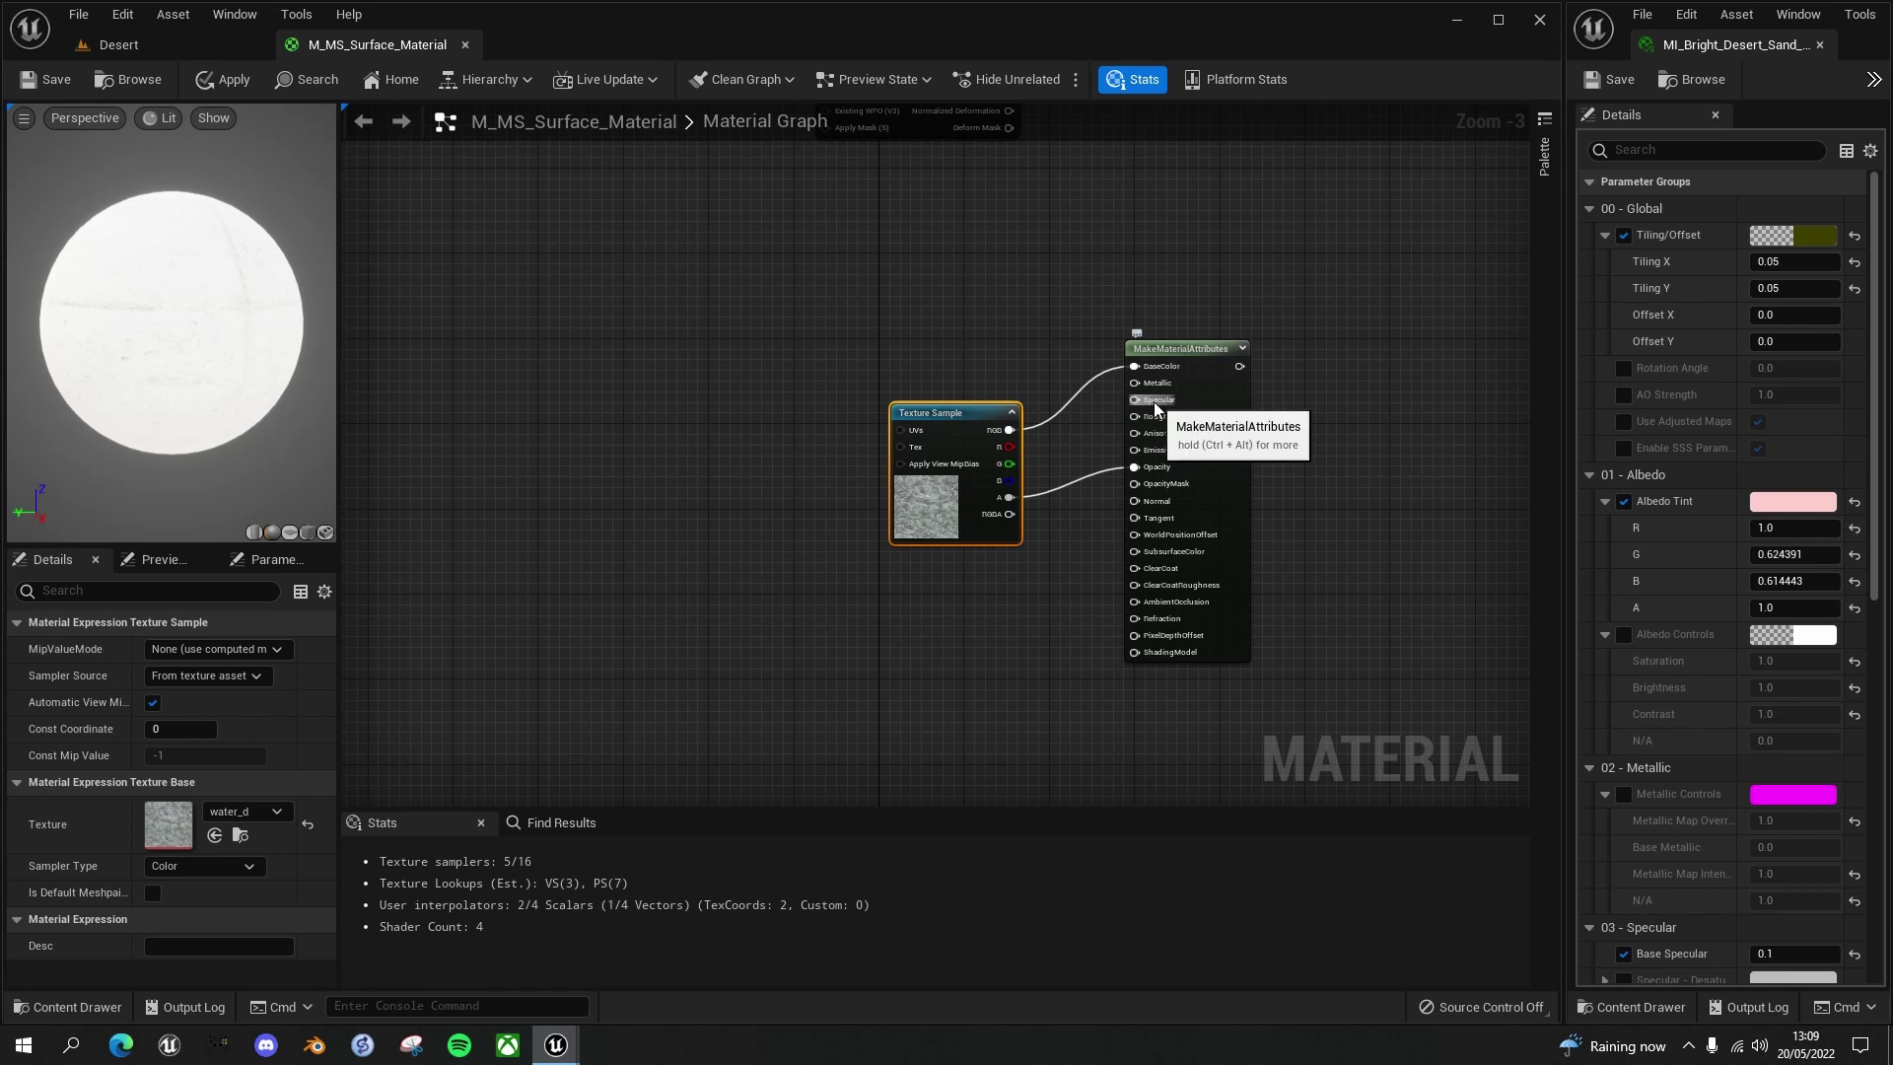
{"action": "left_click_drag", "start_coordinate": [988, 416], "coordinate": [966, 375]}
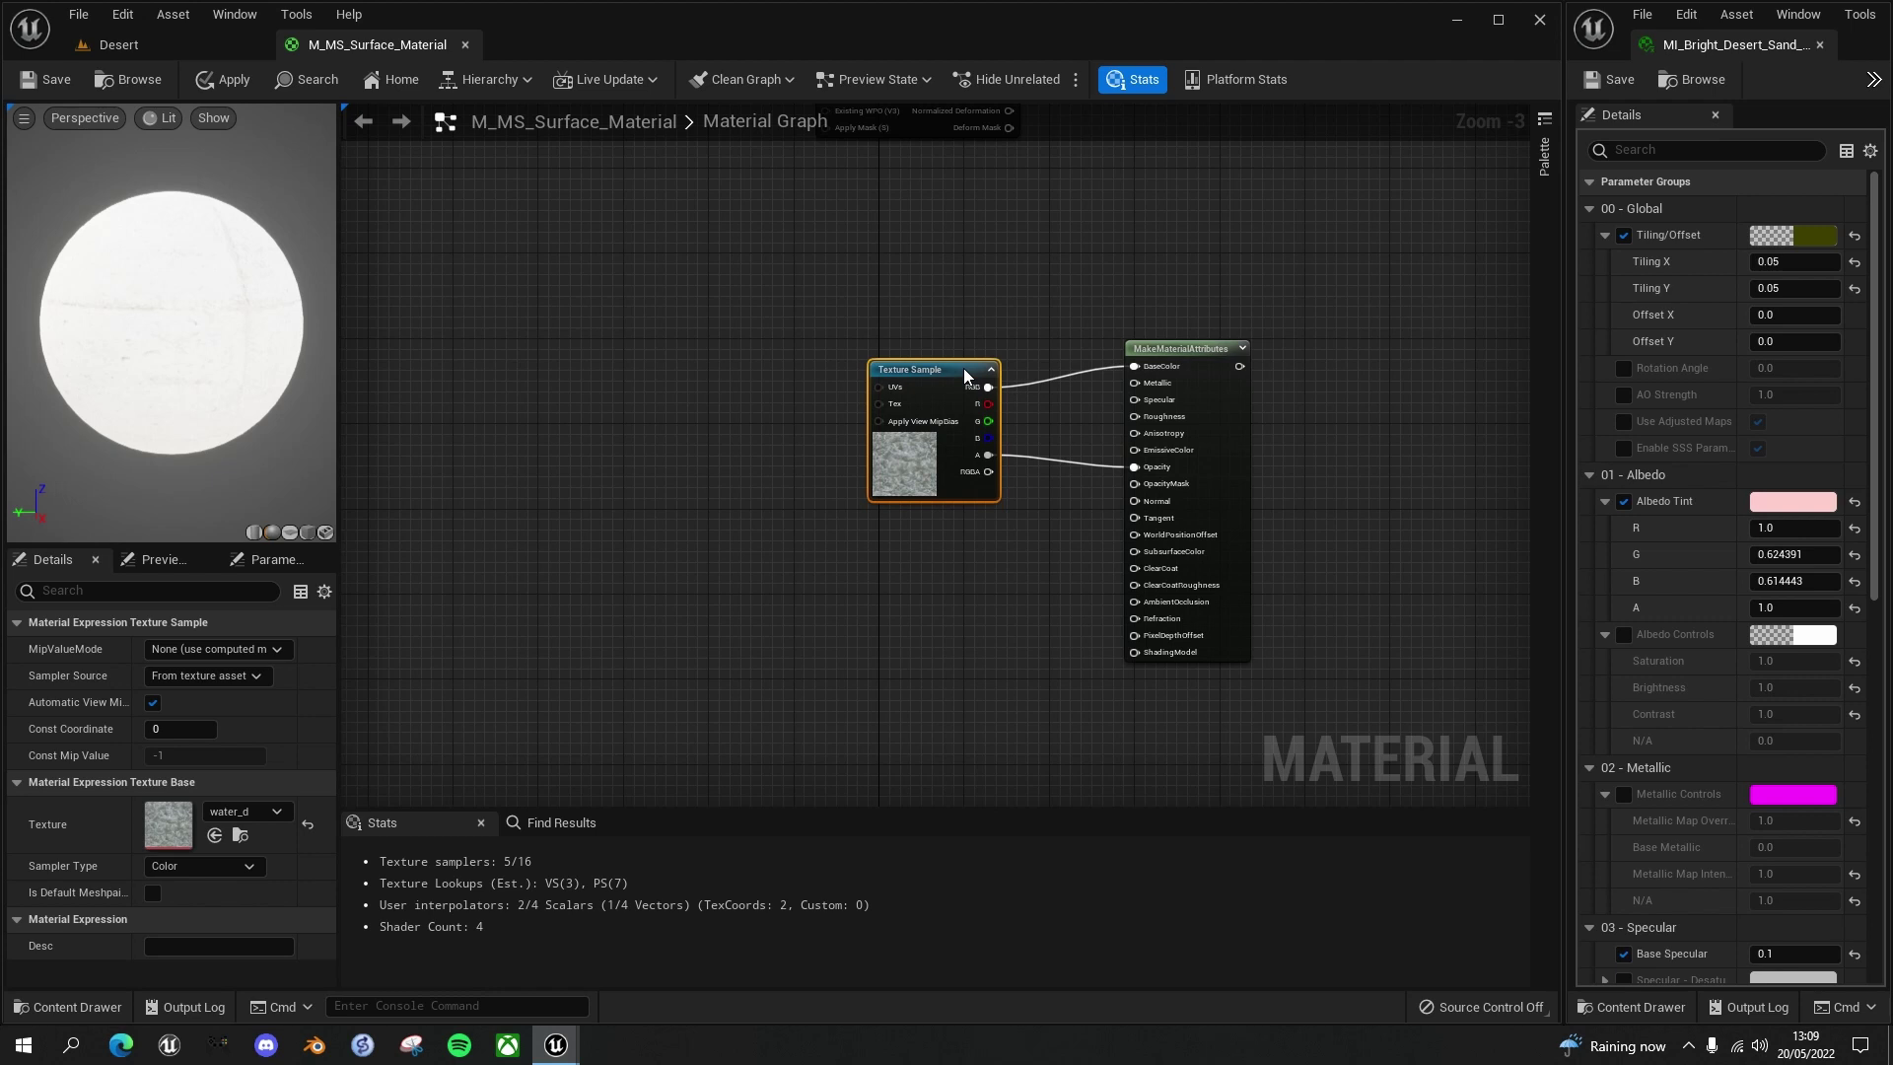
Add a Constant node with value 0 and connect it to the Specular input of the new MakeMaterialAttributes node
{"action": "left_click", "coordinate": [1073, 413]}
{"action": "left_click_drag", "start_coordinate": [1085, 418], "coordinate": [1080, 403]}
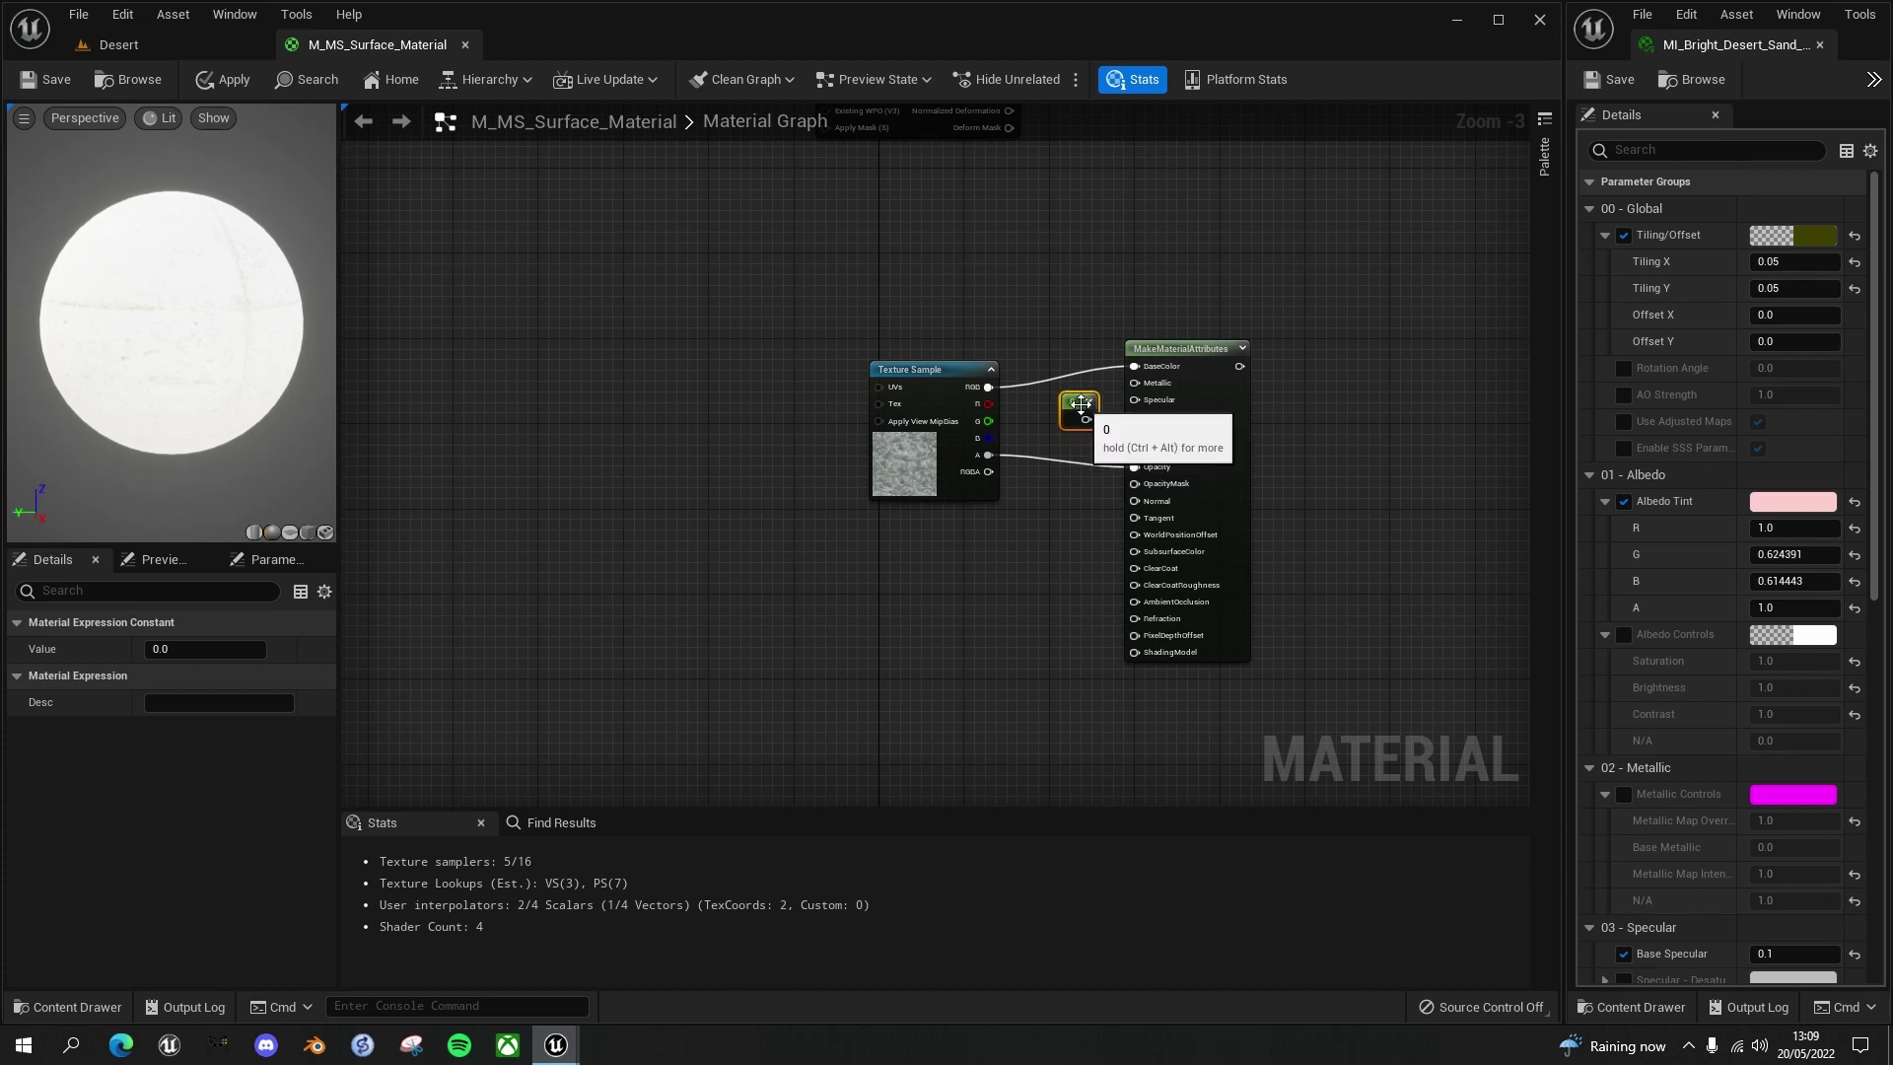
{"action": "left_click_drag", "start_coordinate": [1136, 400], "coordinate": [1137, 401]}
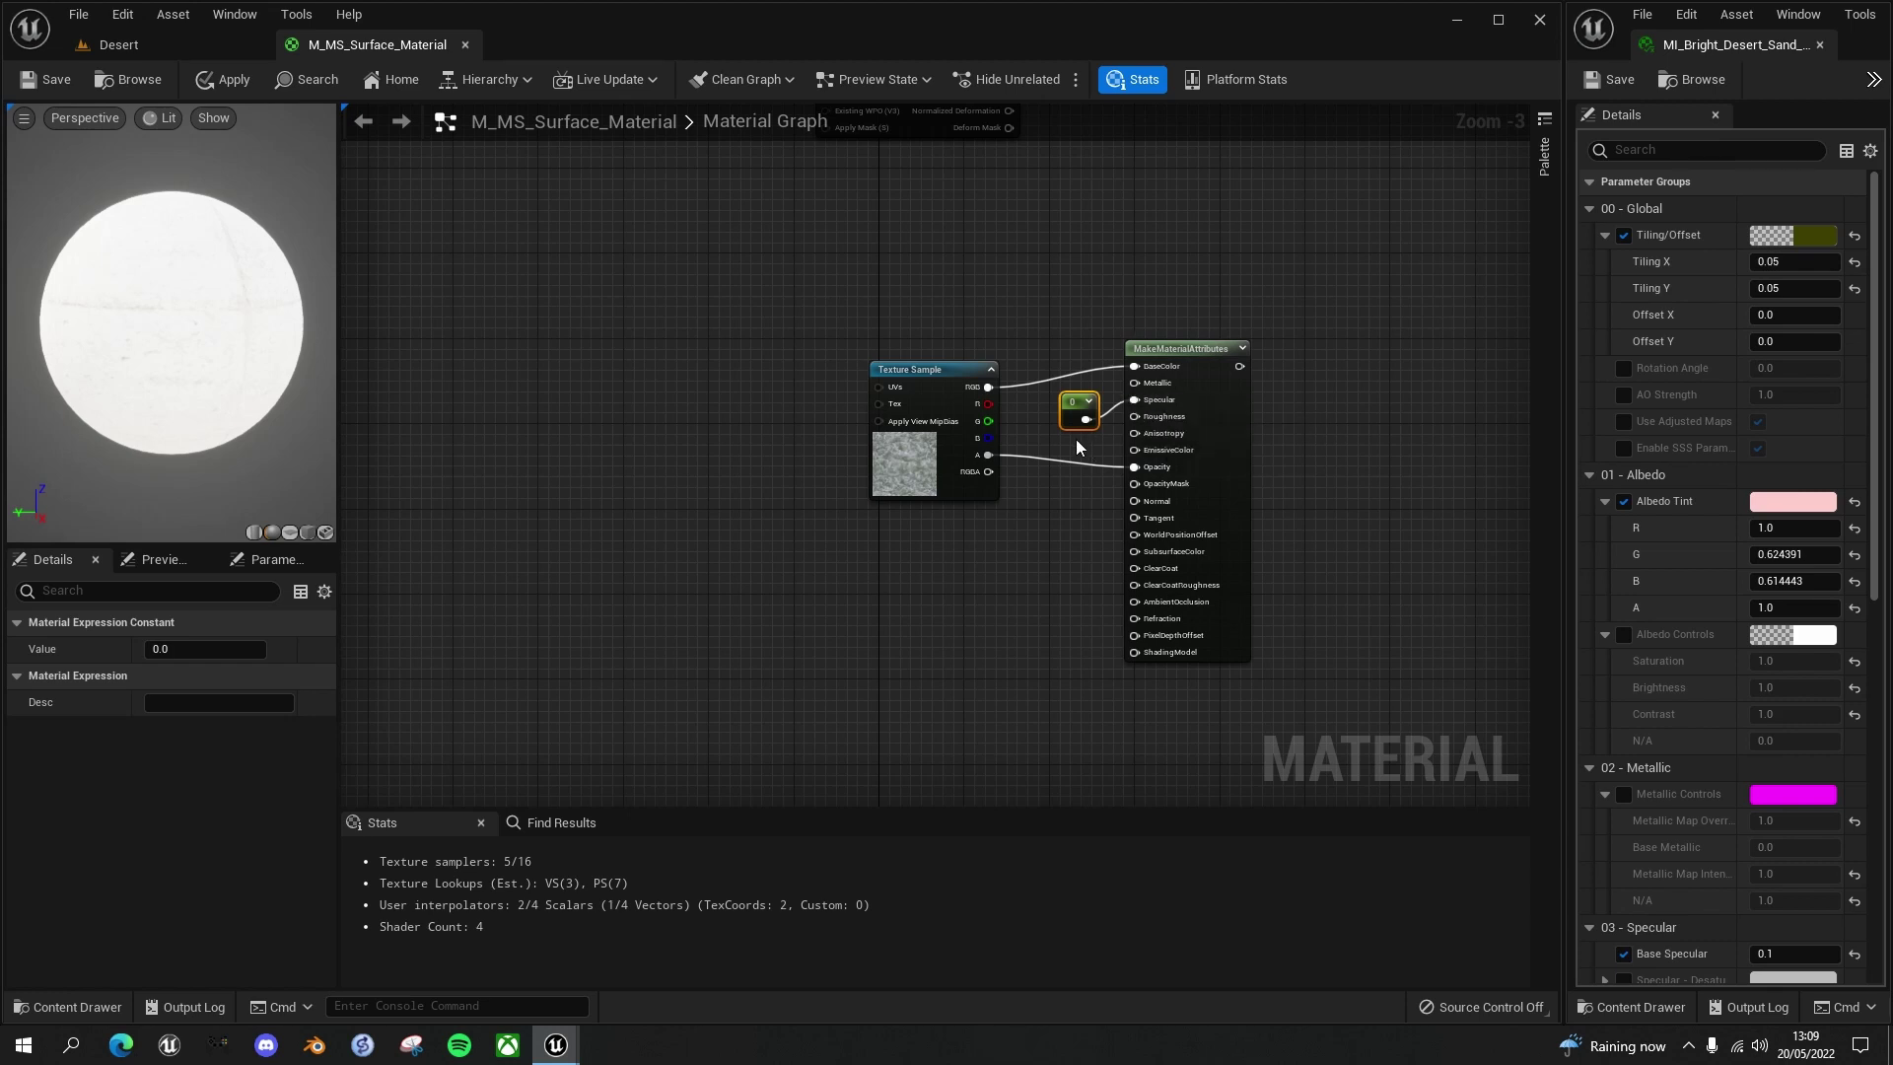
Add a Constant3Vector node above the Texture Sample and set its colour to white (1, 1, 1)
{"action": "mouse_move", "coordinate": [1073, 541]}
{"action": "right_mouse_down"}
{"action": "mouse_move", "coordinate": [1152, 600]}
{"action": "mouse_move", "coordinate": [1136, 622]}
{"action": "mouse_move", "coordinate": [1066, 560]}
{"action": "right_mouse_up"}
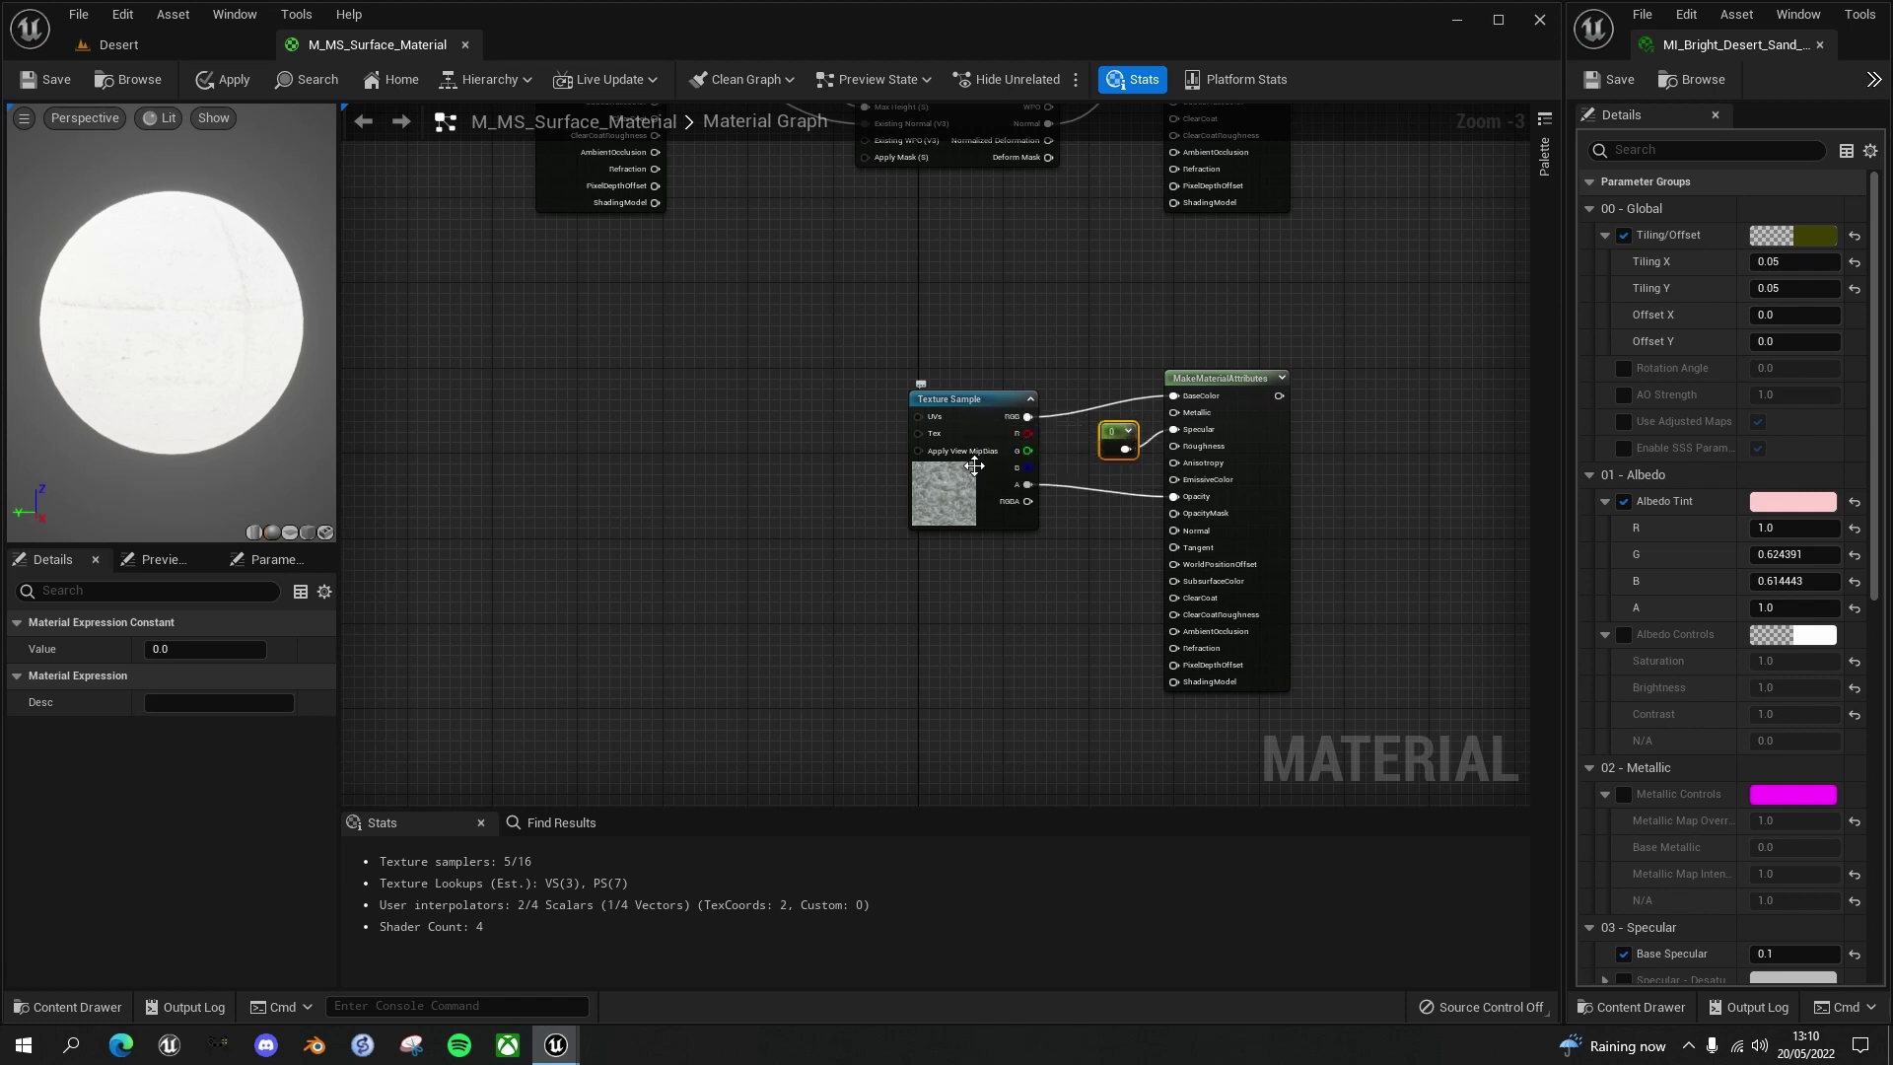
{"action": "right_click_drag", "start_coordinate": [1003, 548], "coordinate": [957, 617]}
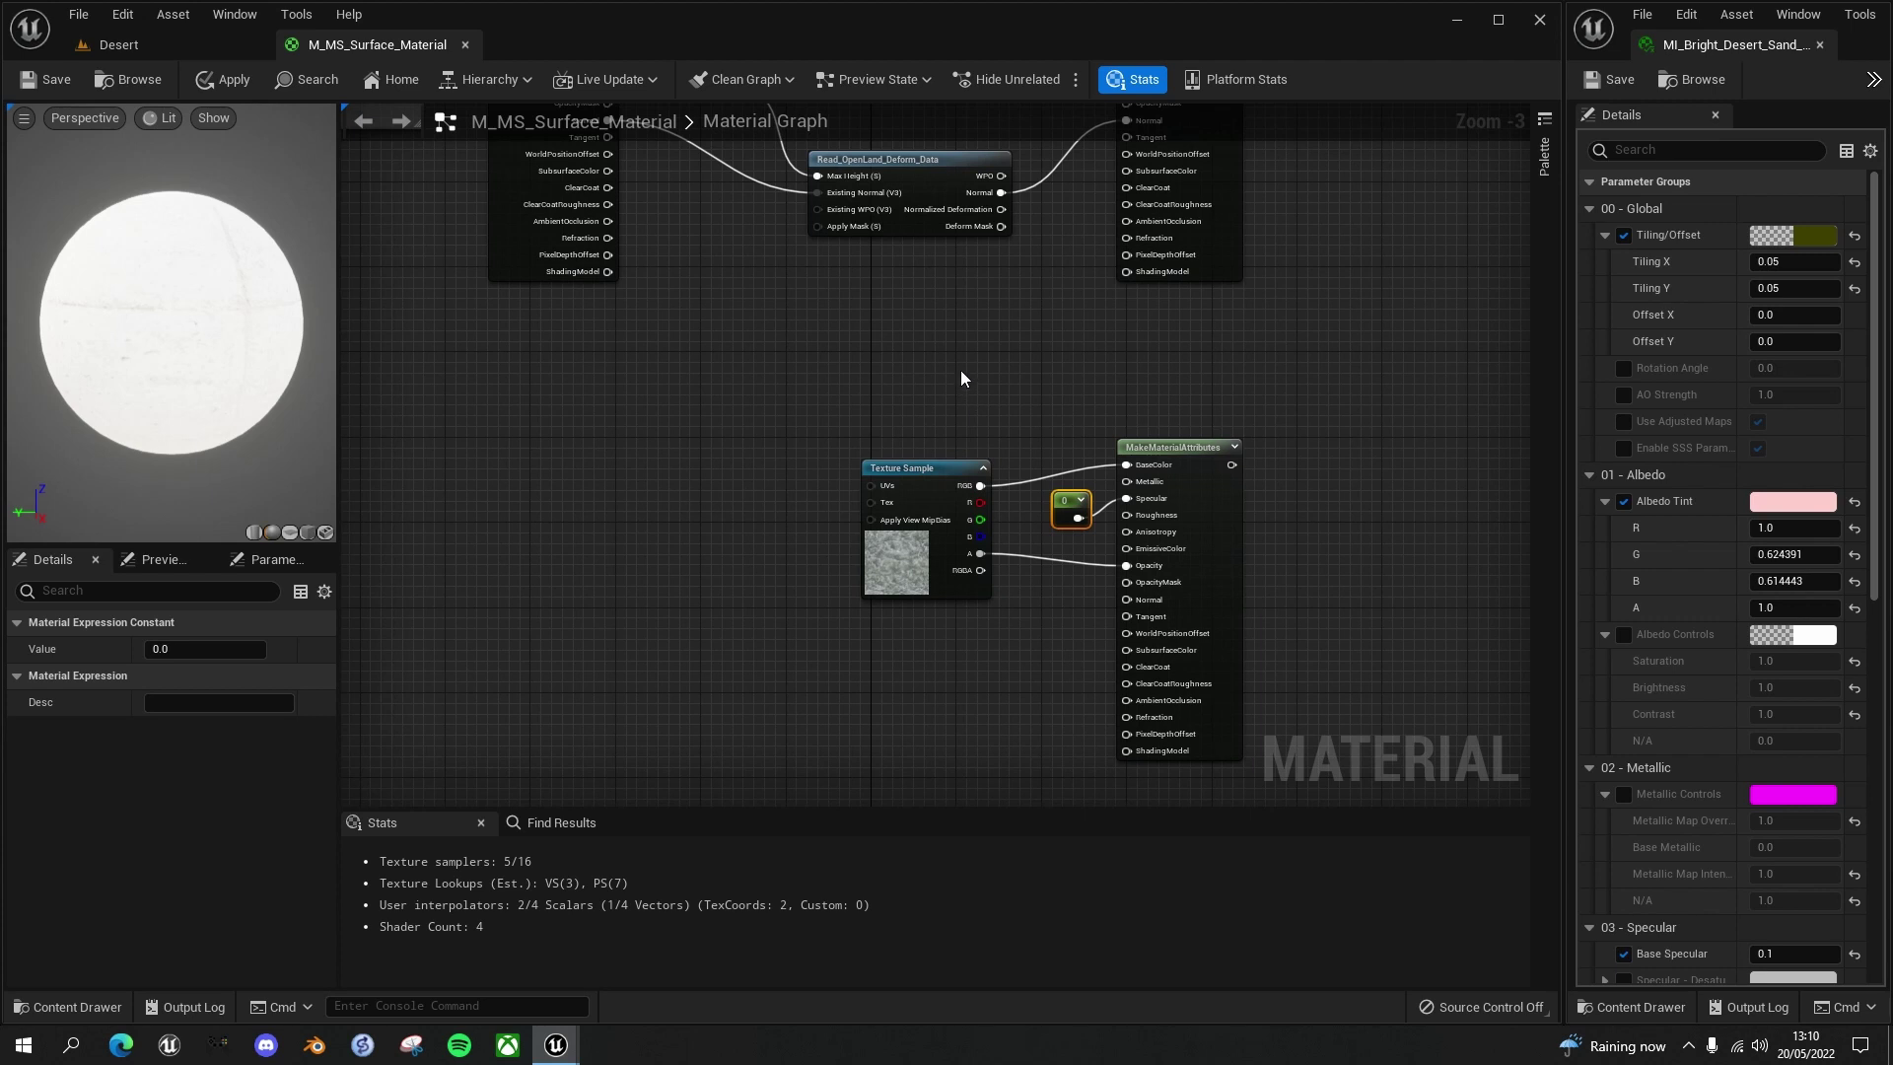
{"action": "right_click", "coordinate": [956, 366]}
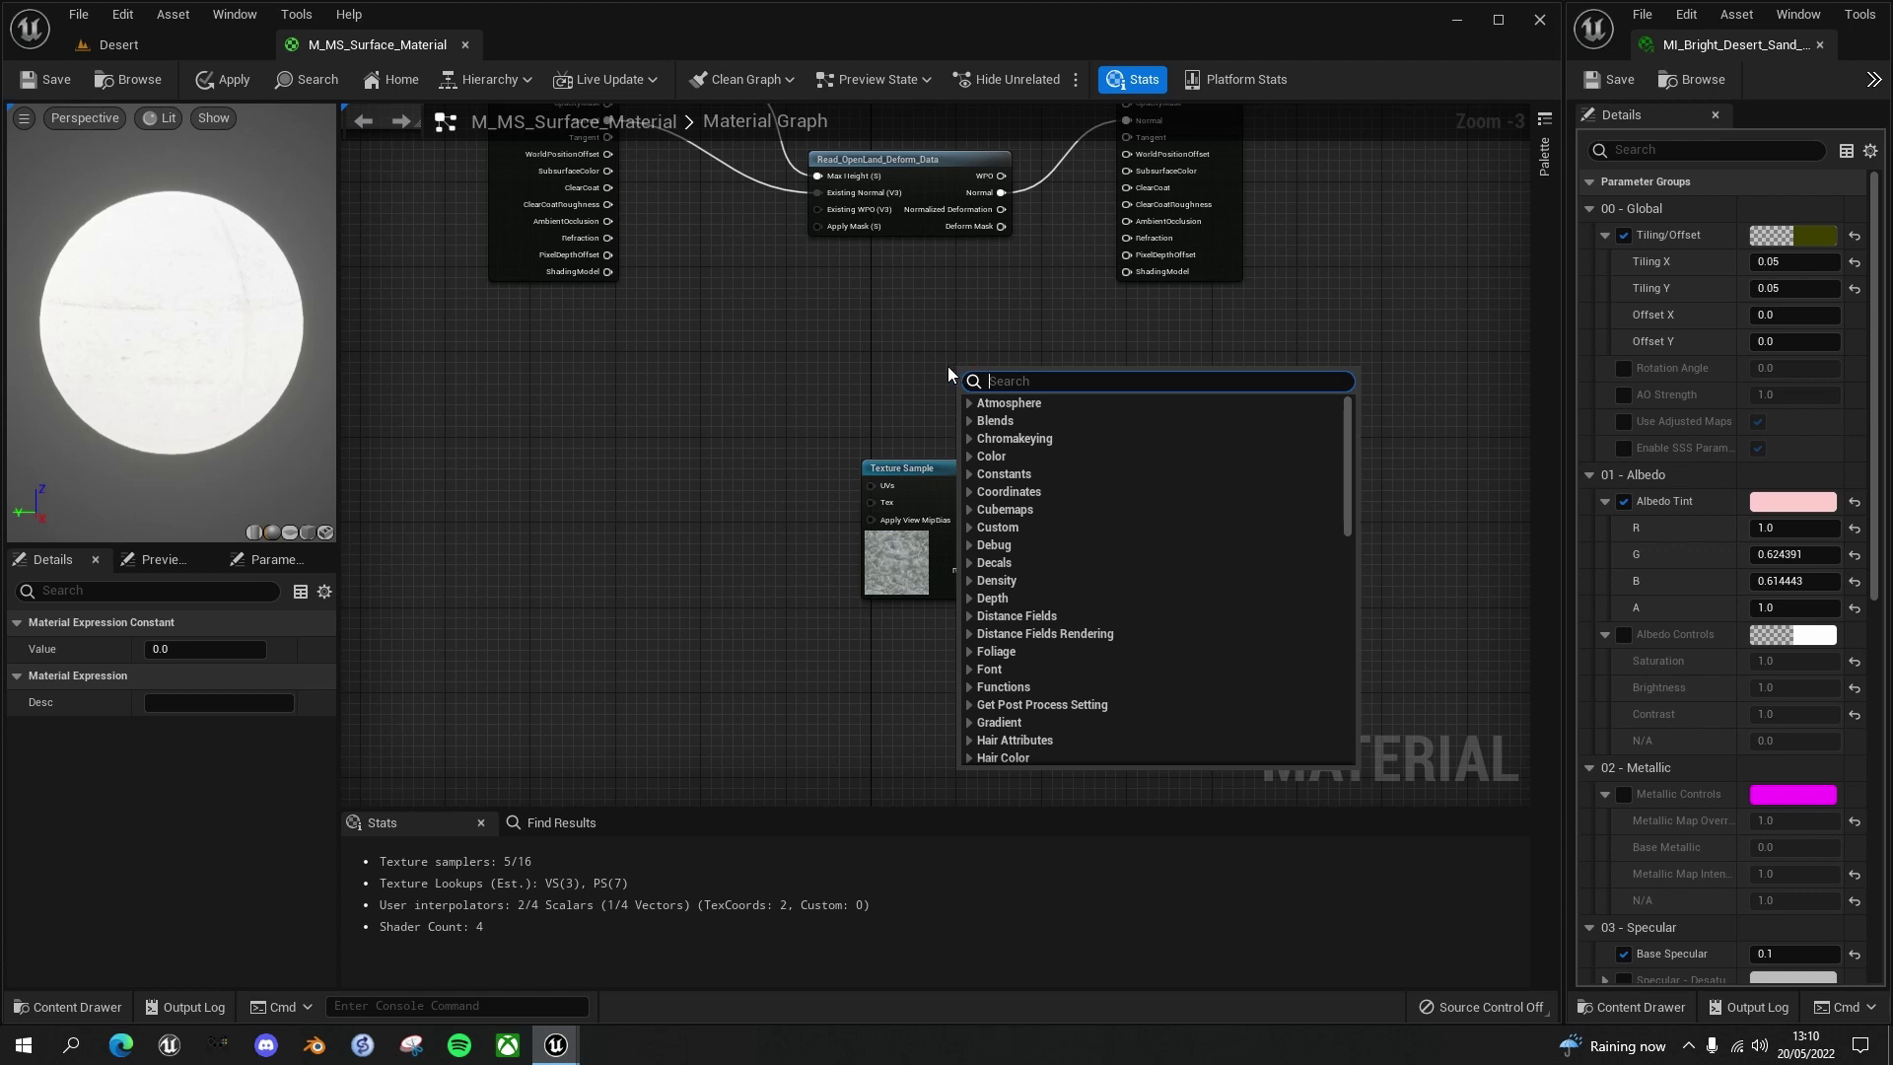
{"action": "left_click", "coordinate": [951, 364]}
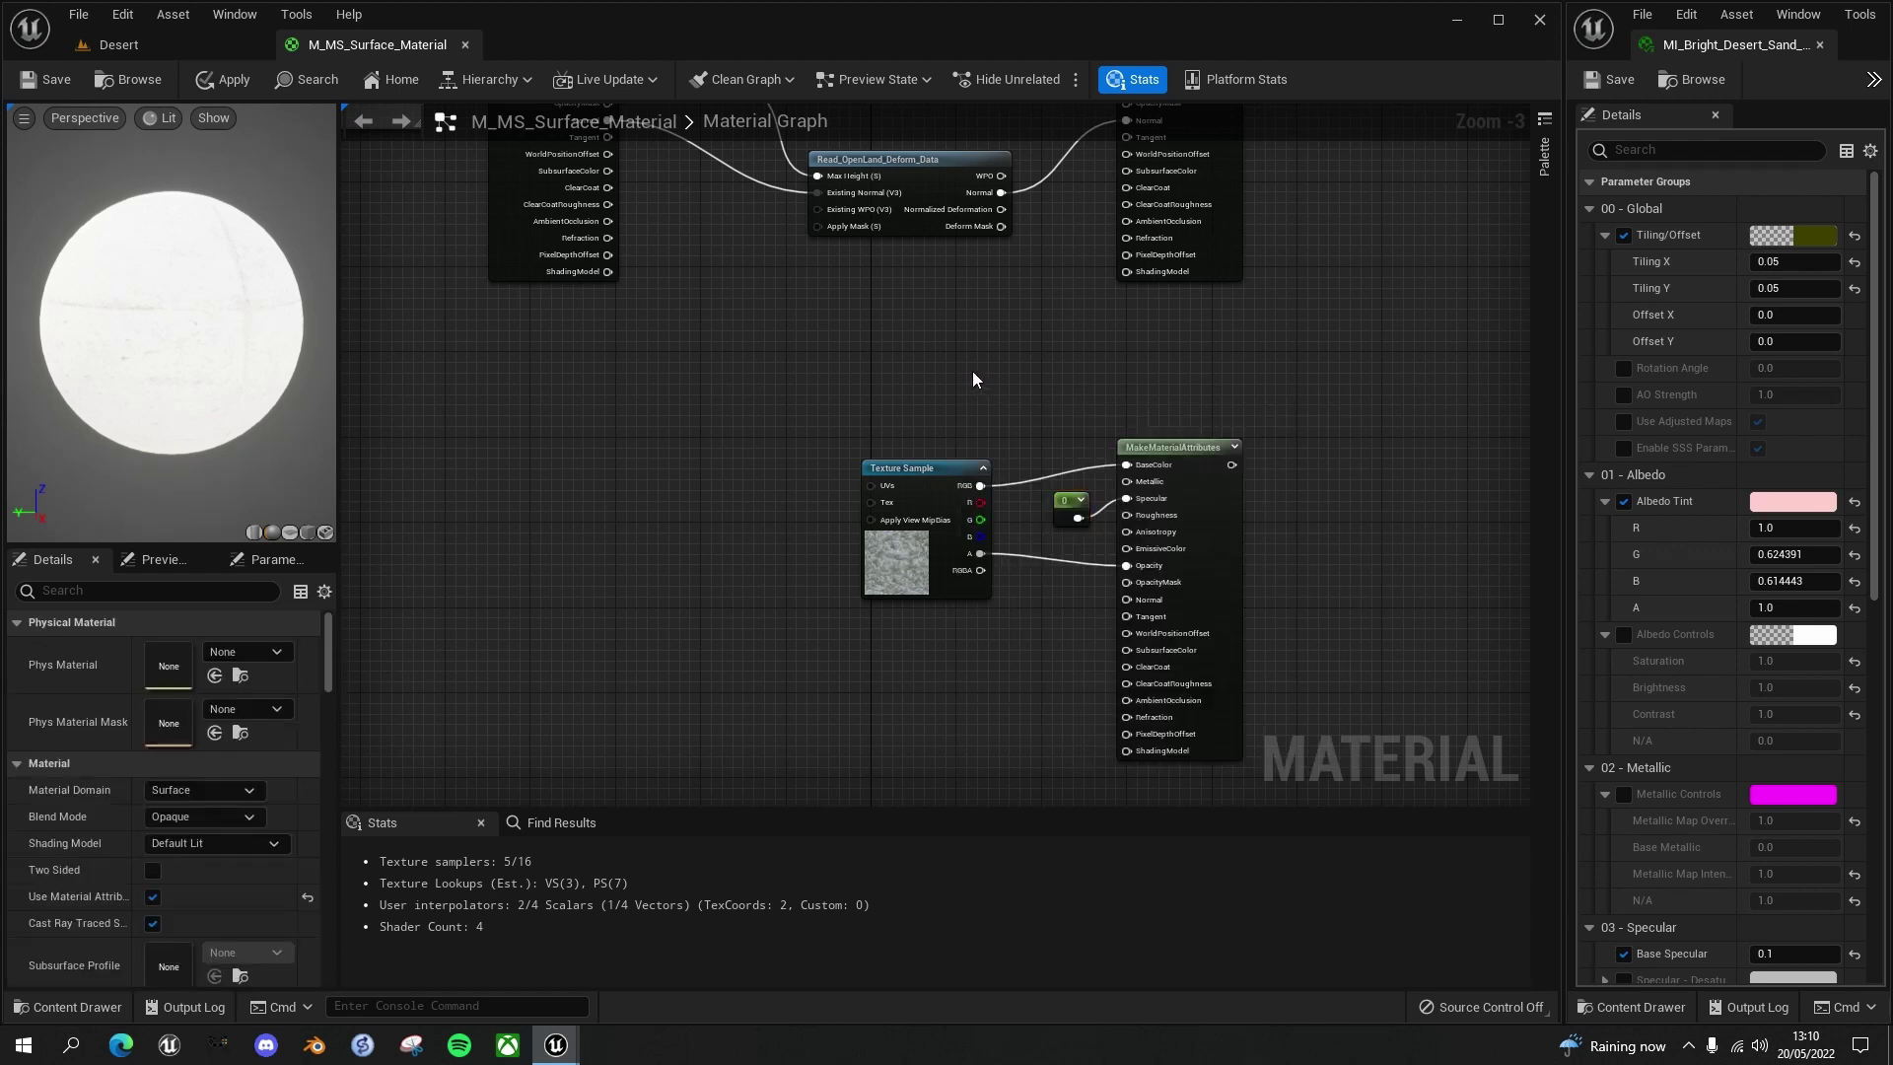
{"action": "left_click", "coordinate": [972, 371]}
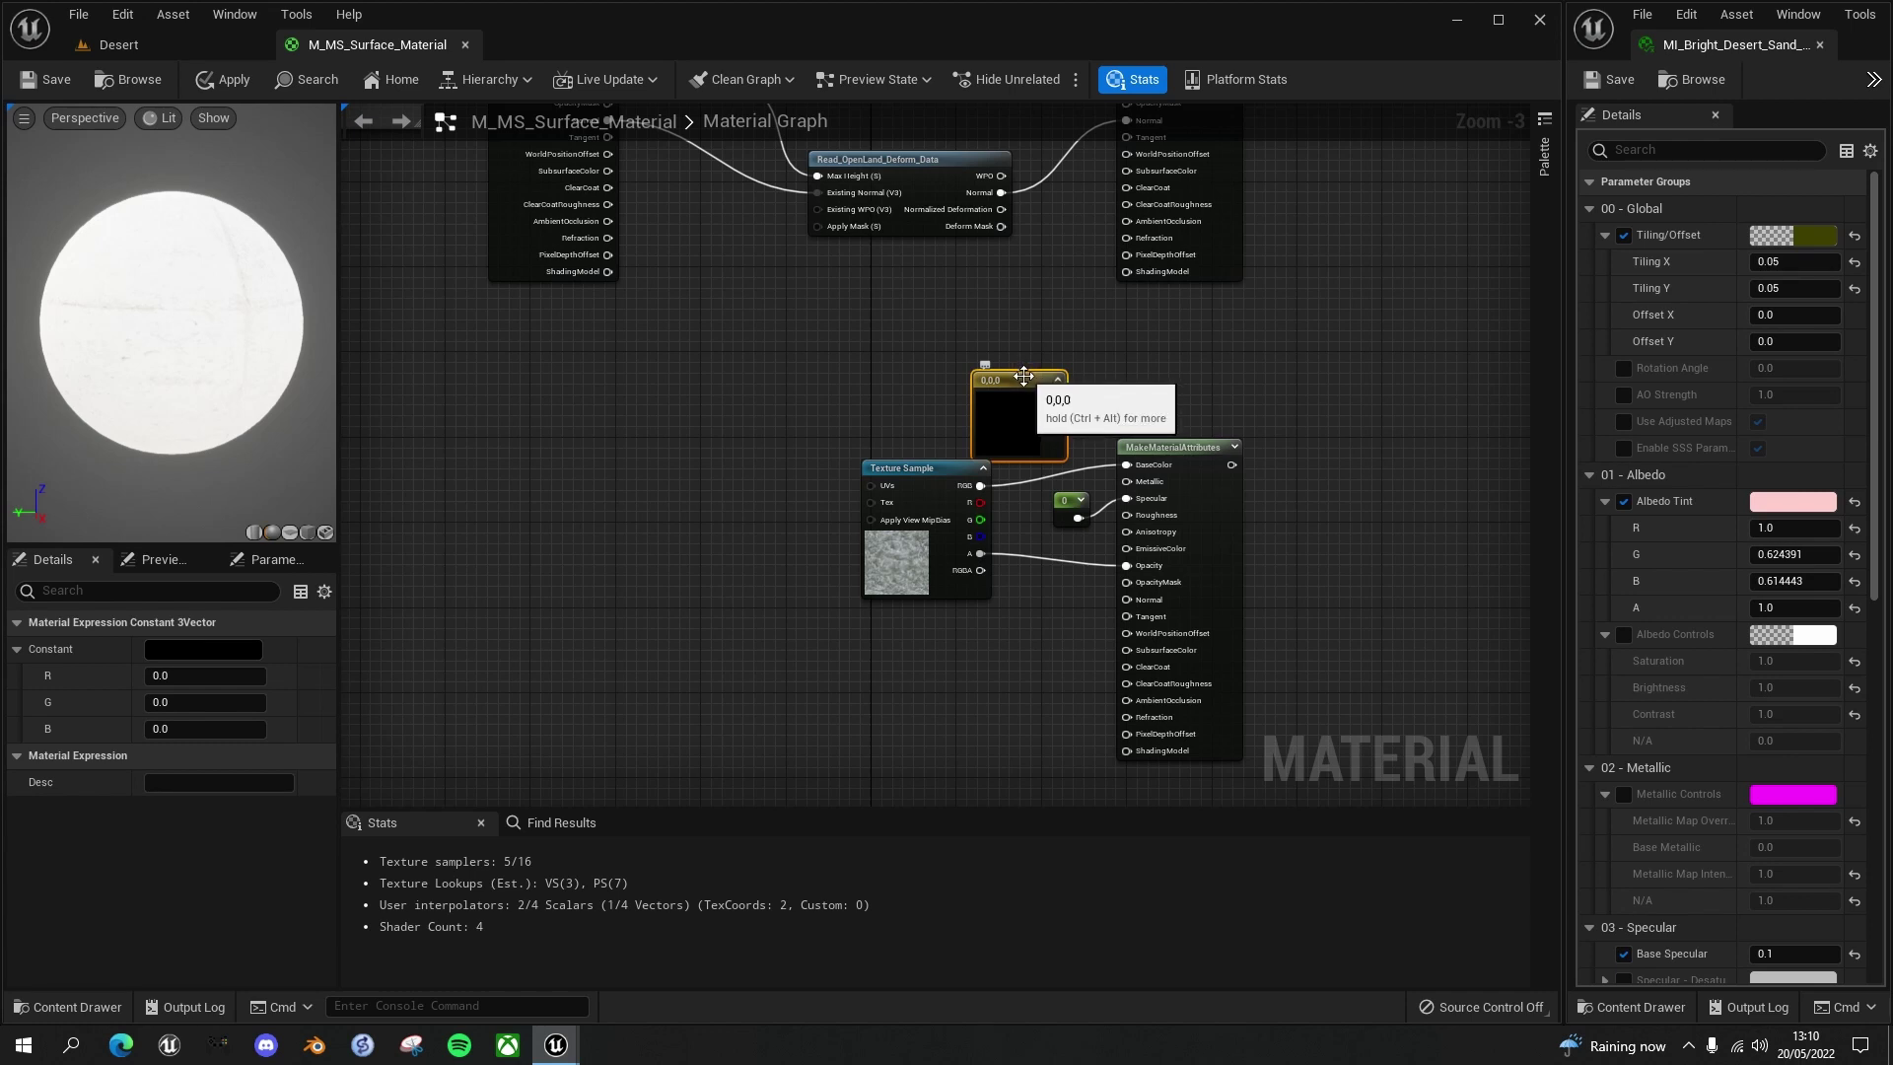
{"action": "left_click_drag", "start_coordinate": [1022, 376], "coordinate": [952, 339]}
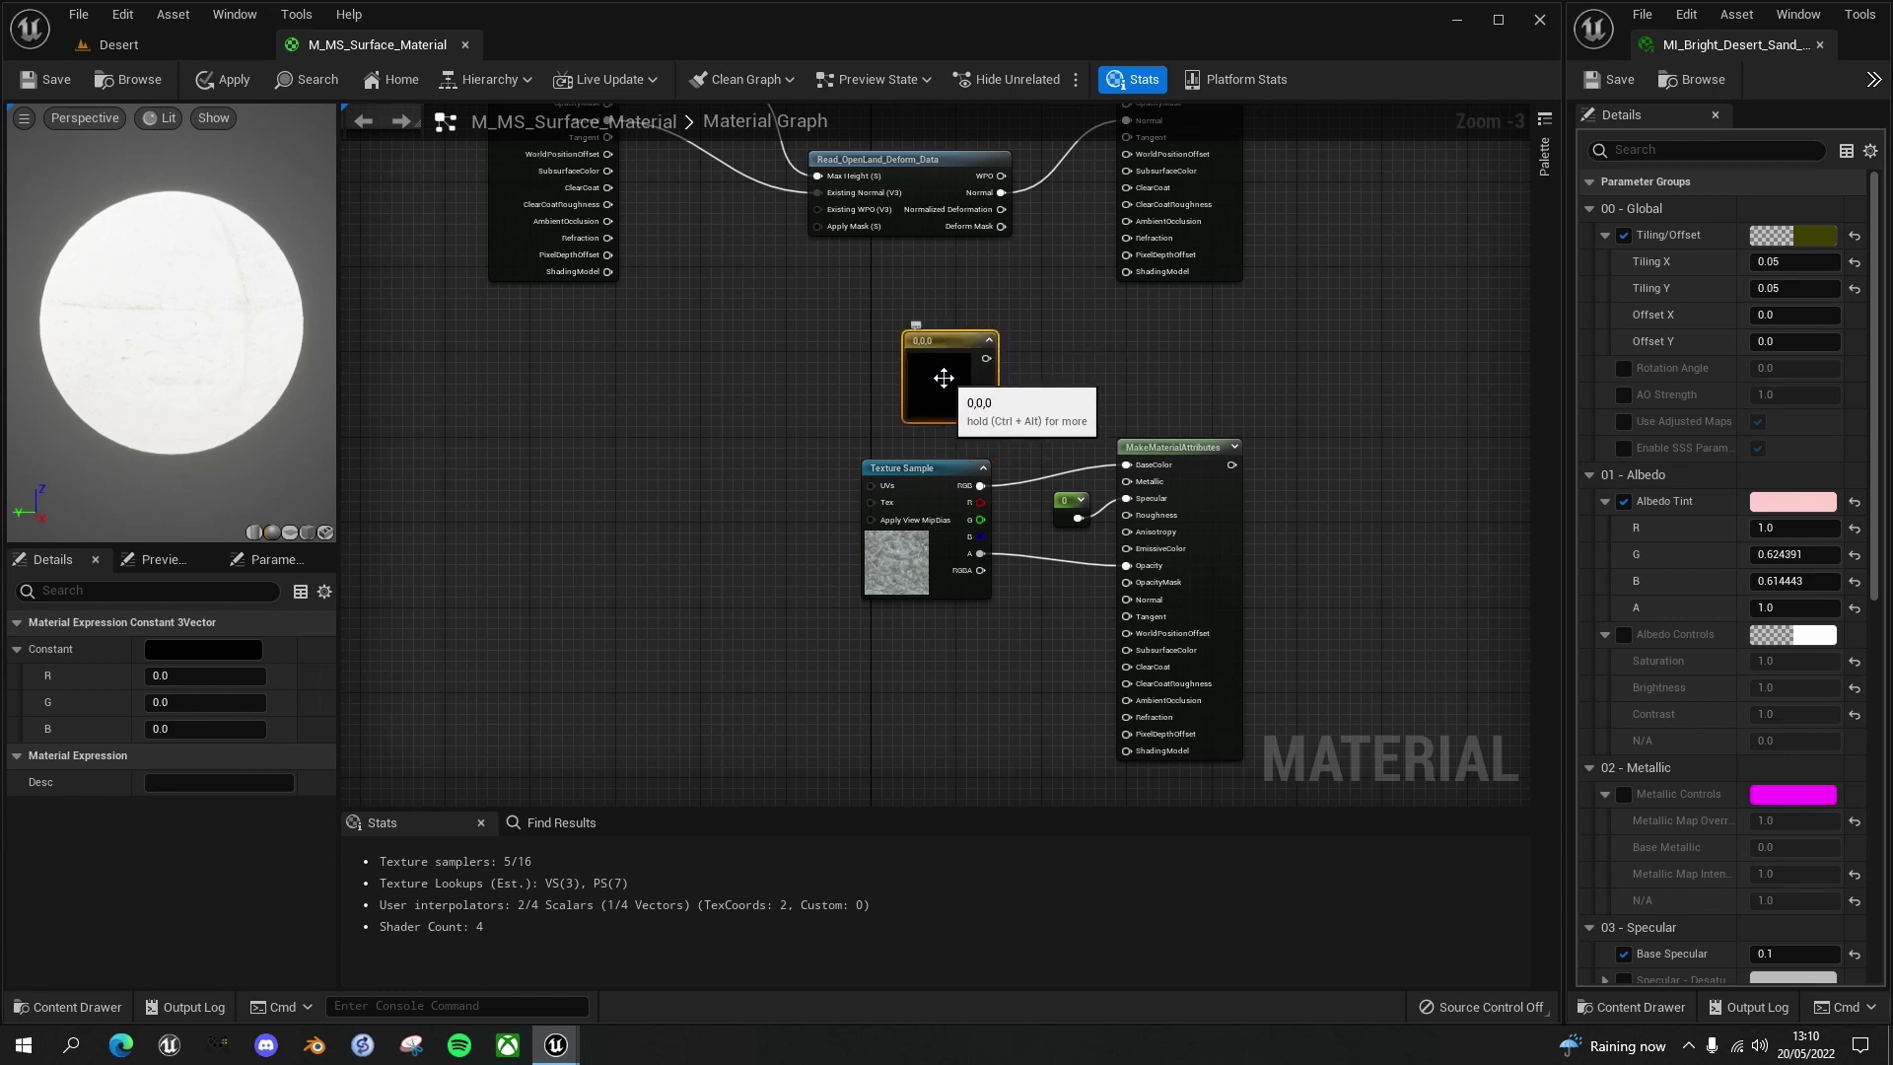
{"action": "double_click", "coordinate": [945, 377]}
{"action": "left_click_drag", "start_coordinate": [1252, 647], "coordinate": [1248, 460]}
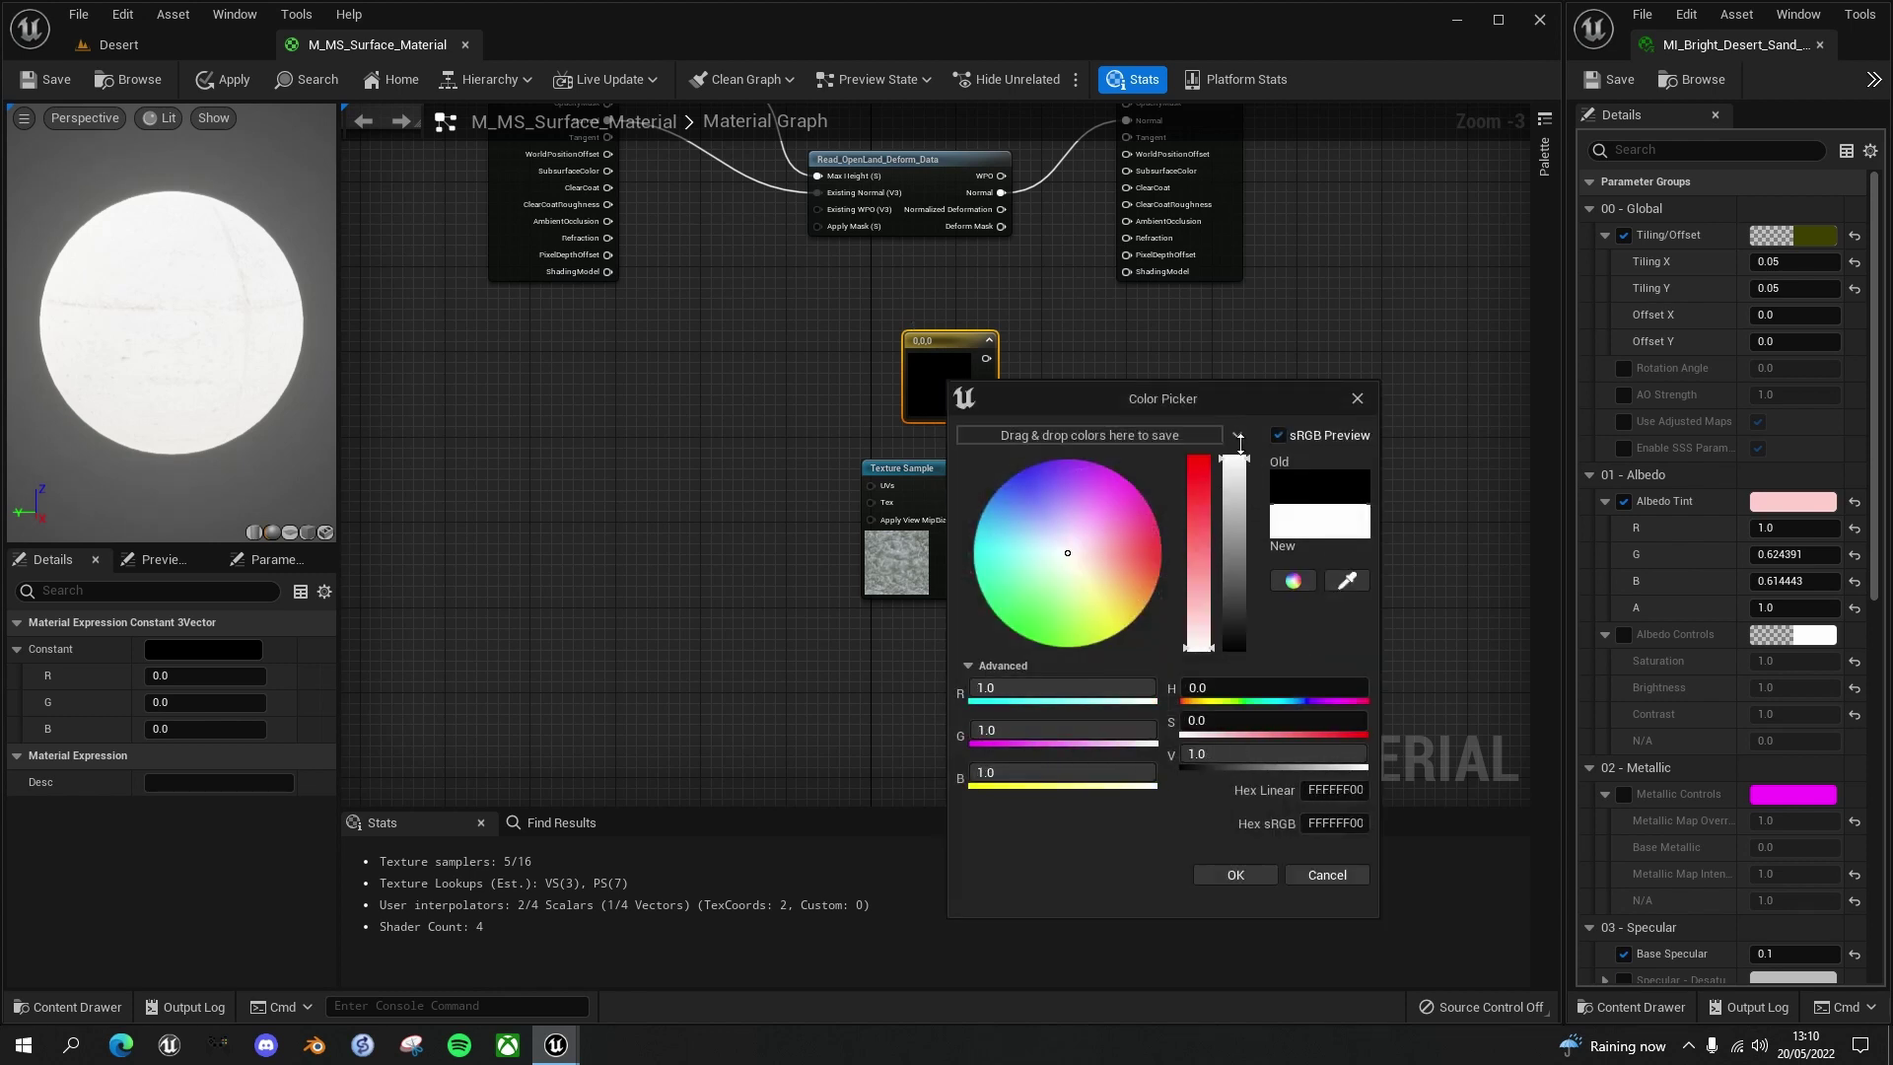
{"action": "left_click", "coordinate": [1251, 872]}
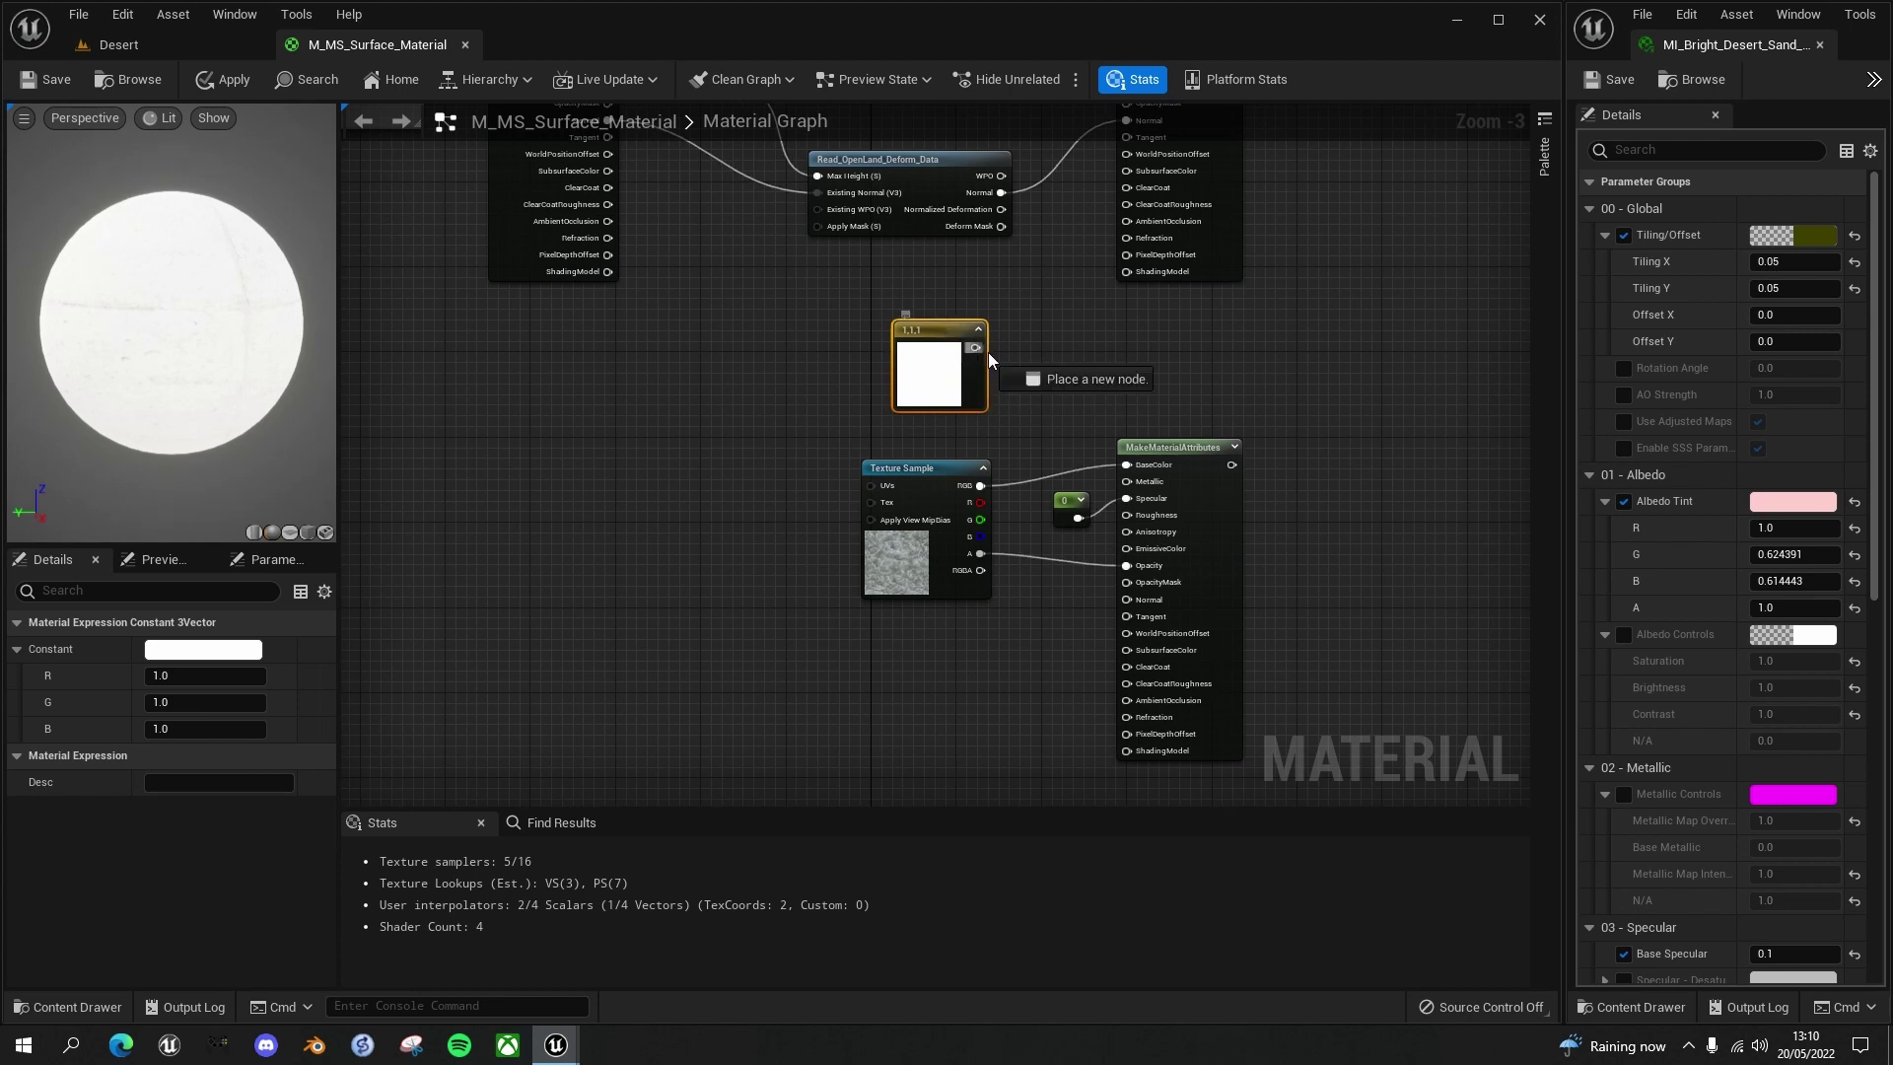
Multiply the white colour constant by the Texture Sample's RGB output and feed the result into BaseColor
{"action": "left_click_drag", "start_coordinate": [987, 351], "coordinate": [1039, 387]}
{"action": "type", "text": "*"}
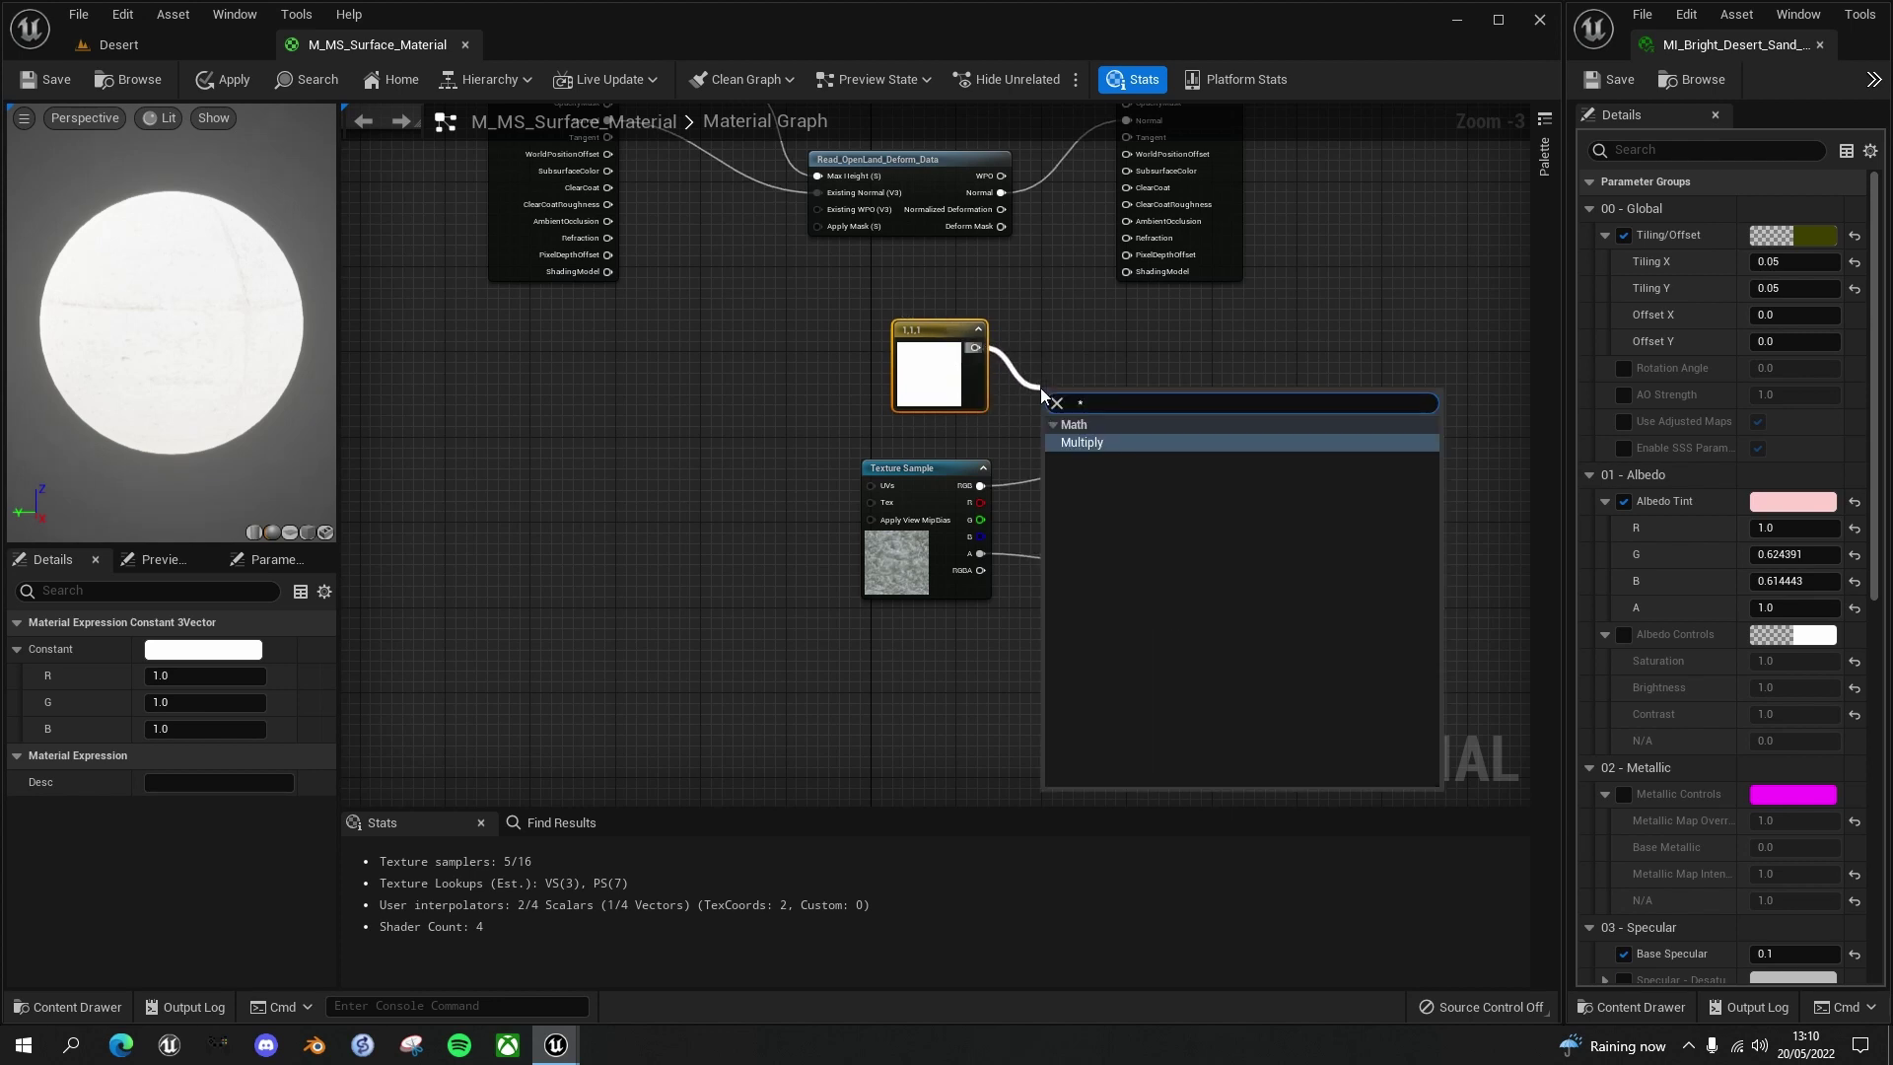
{"action": "key", "text": "Return"}
{"action": "left_click_drag", "start_coordinate": [1004, 483], "coordinate": [1127, 466]}
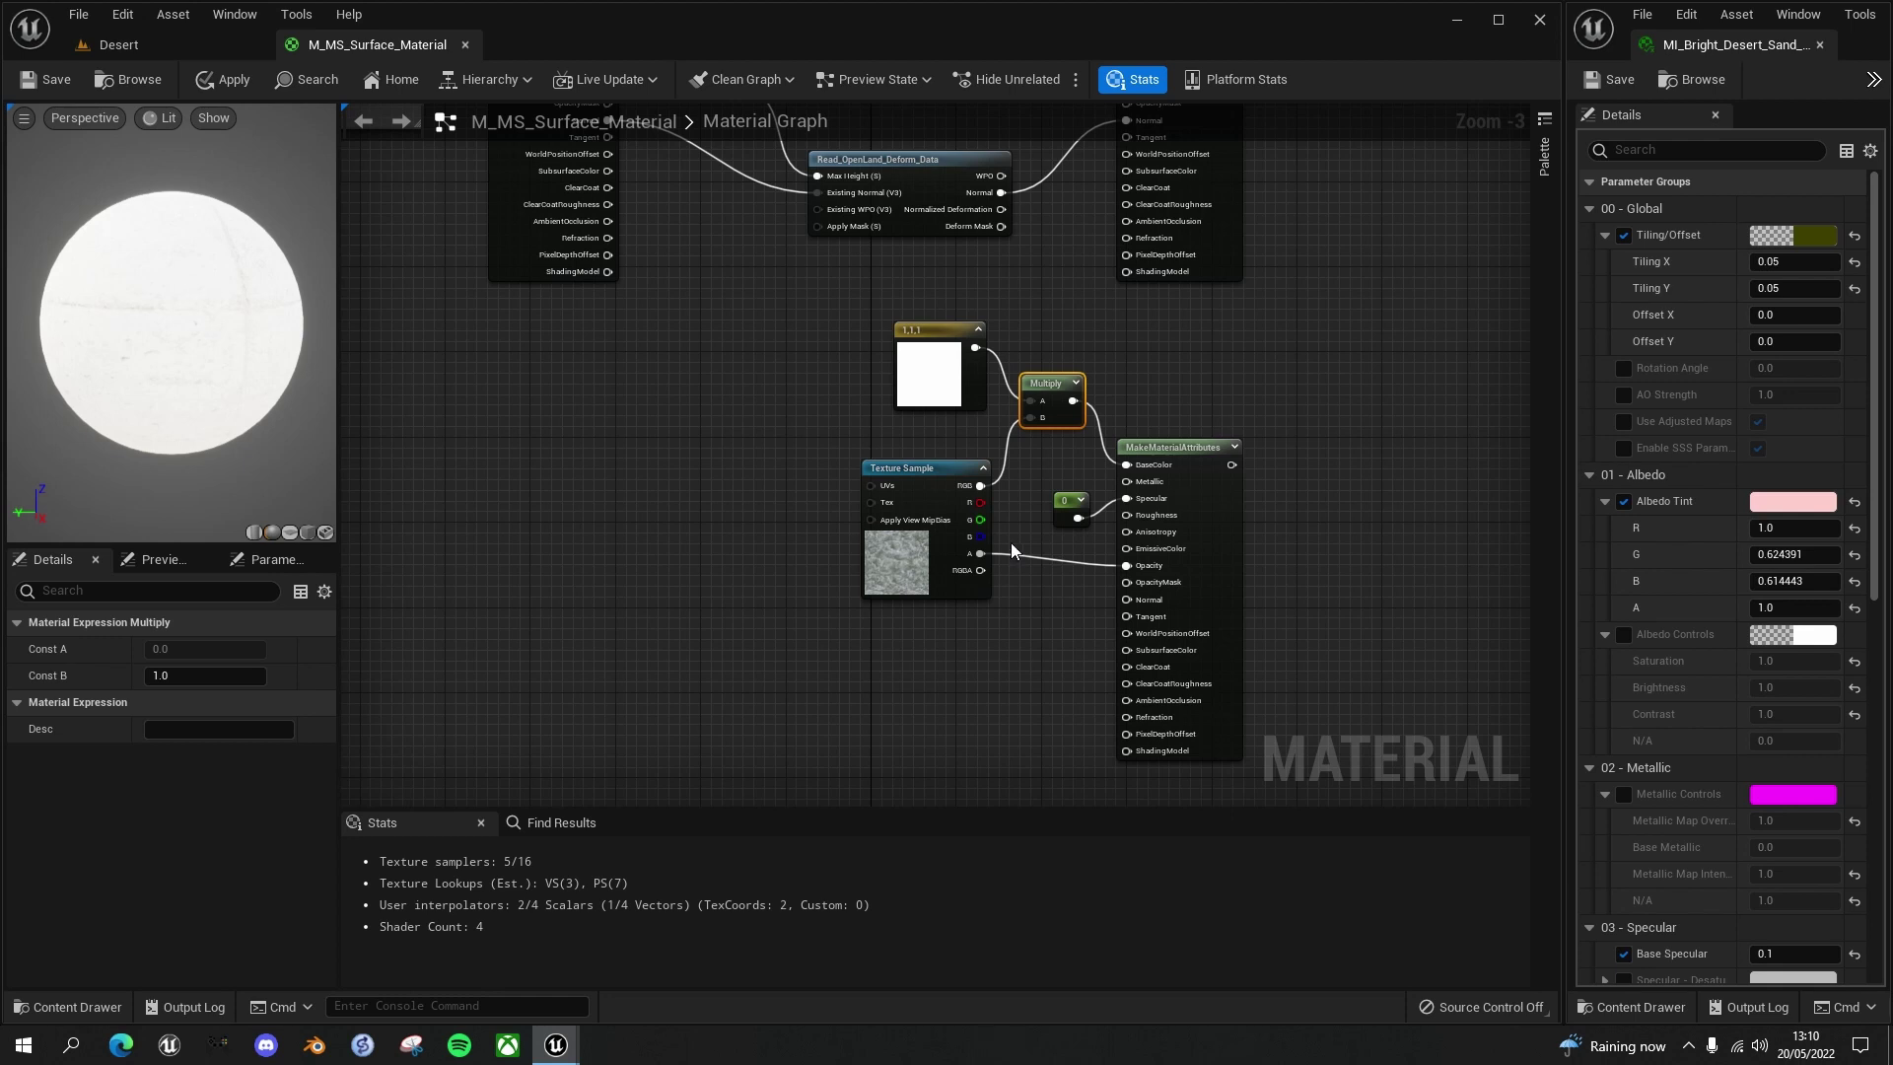
Add a Panner node in front of the Texture Sample and connect its output to the sample's UVs input
{"action": "right_click_drag", "start_coordinate": [807, 483], "coordinate": [795, 422]}
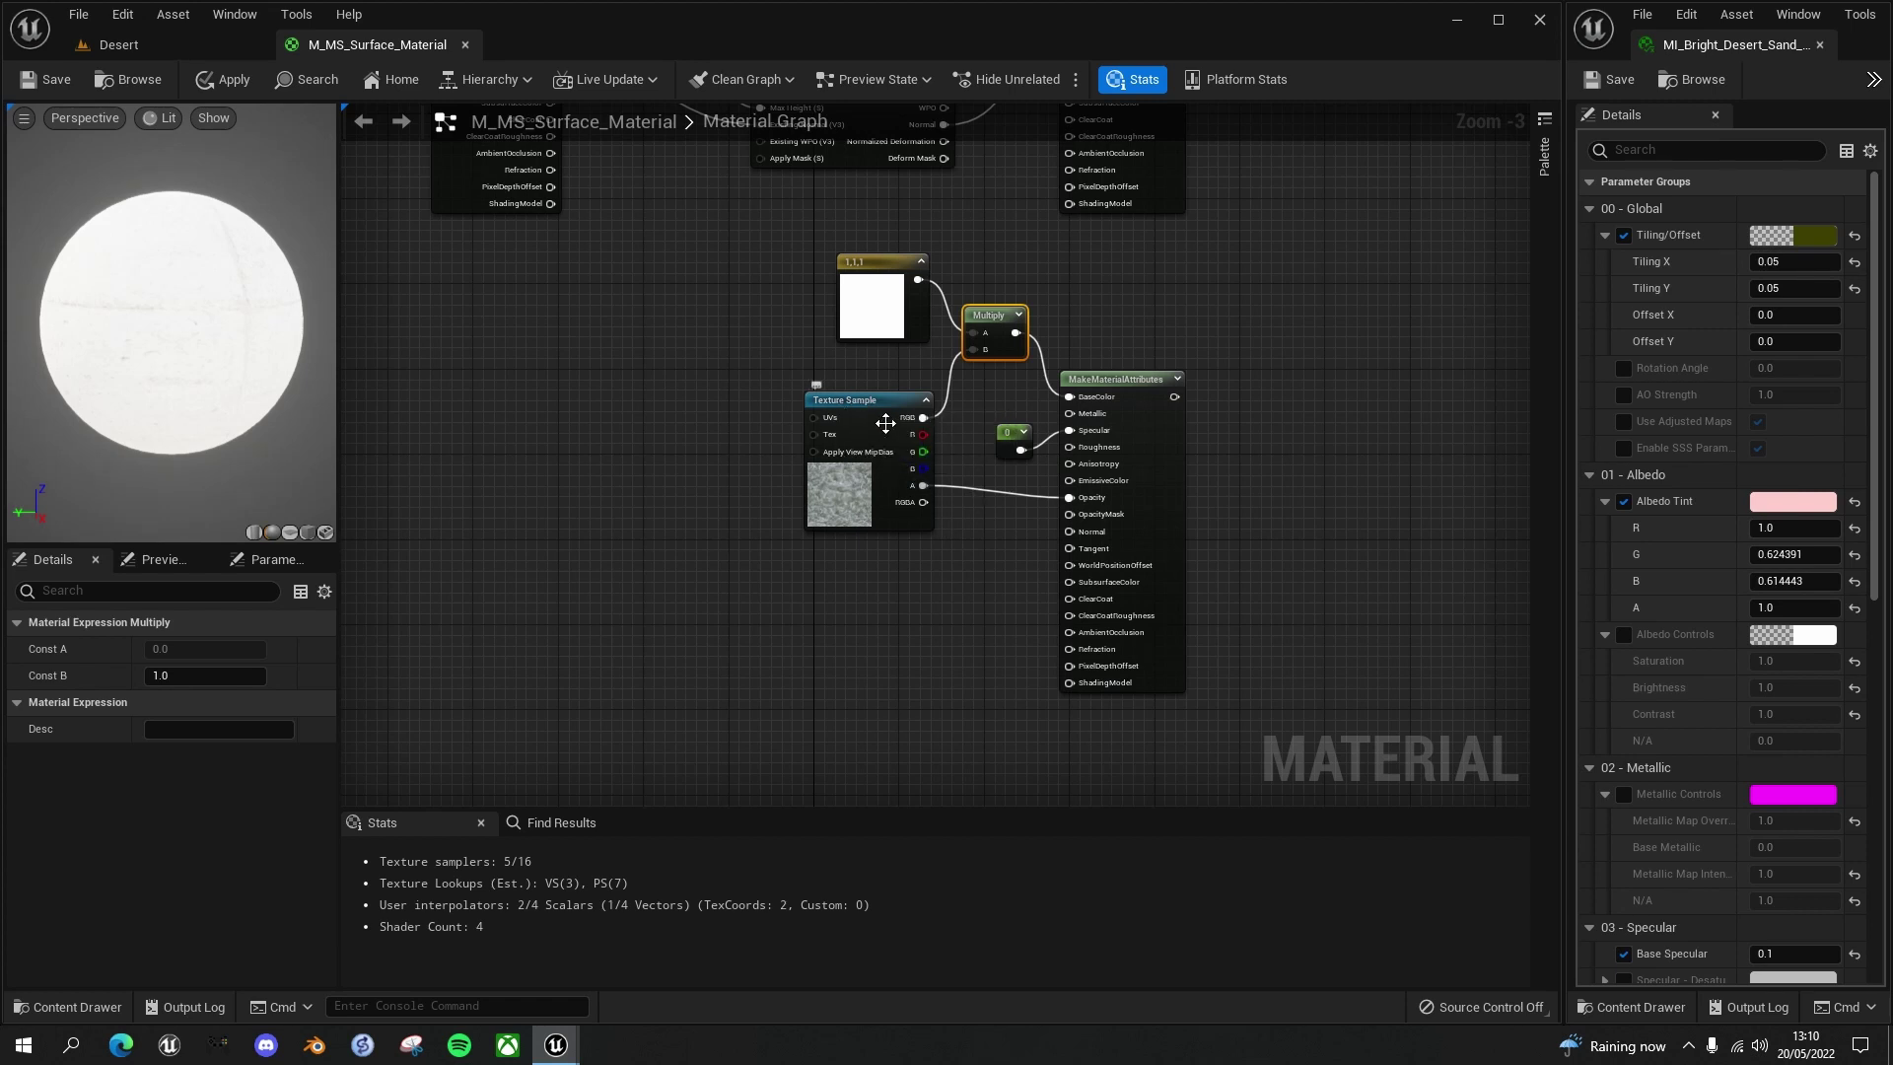
{"action": "right_click_drag", "start_coordinate": [861, 636], "coordinate": [1029, 676]}
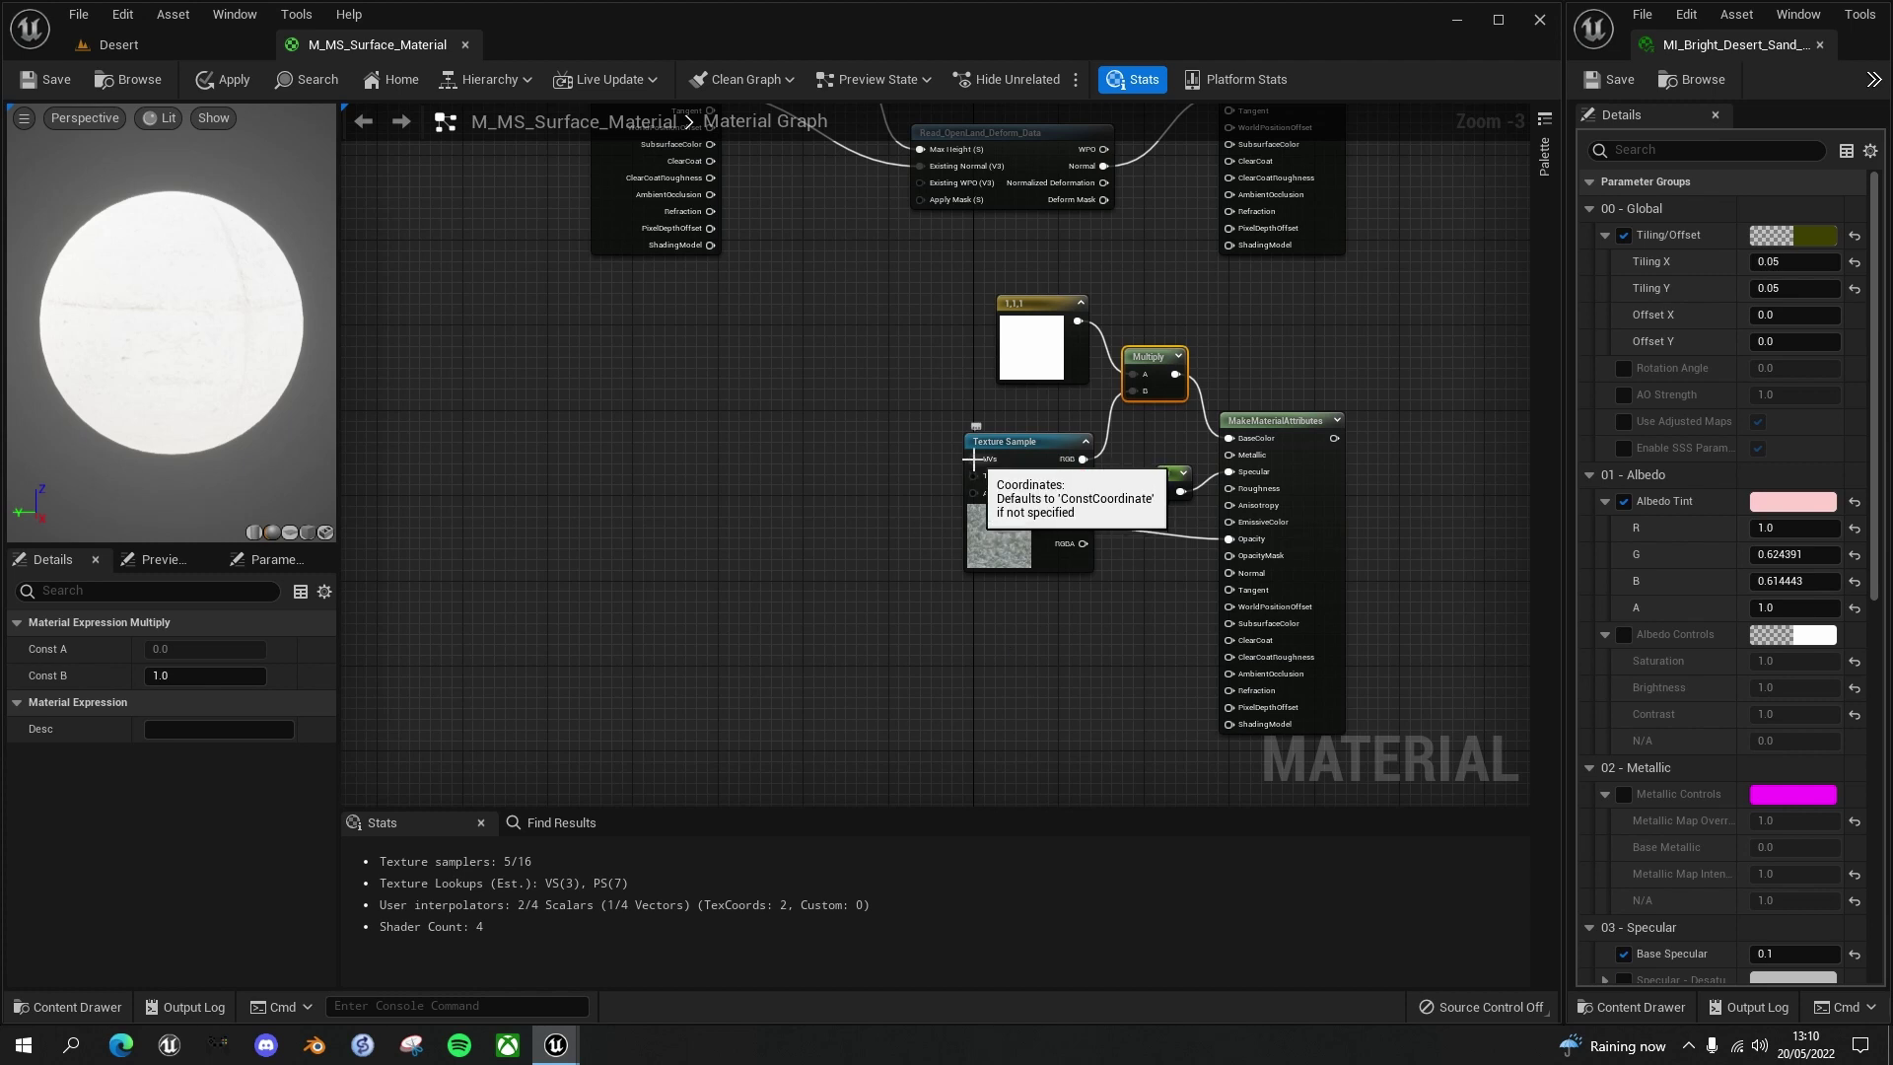
{"action": "right_click", "coordinate": [829, 458]}
{"action": "type", "text": "pann"}
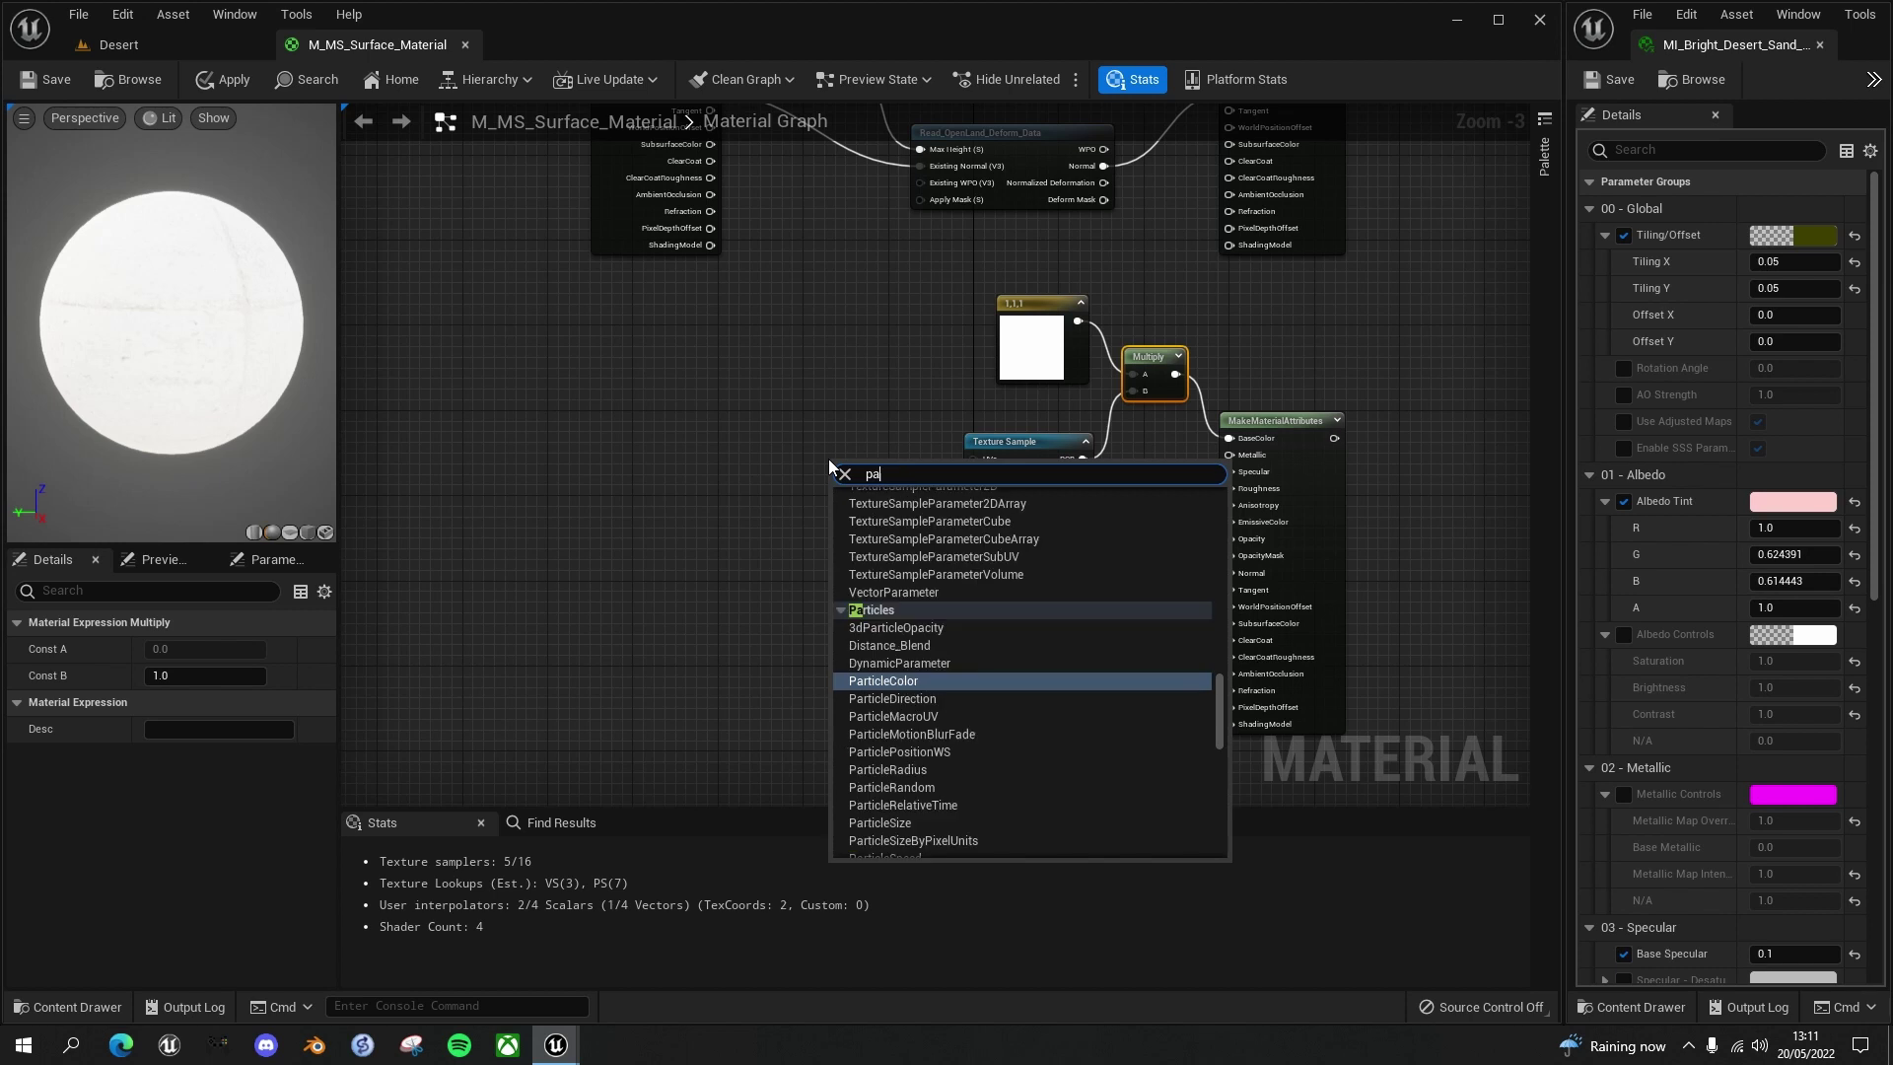
{"action": "left_click", "coordinate": [903, 511]}
{"action": "left_click_drag", "start_coordinate": [886, 458], "coordinate": [974, 458]}
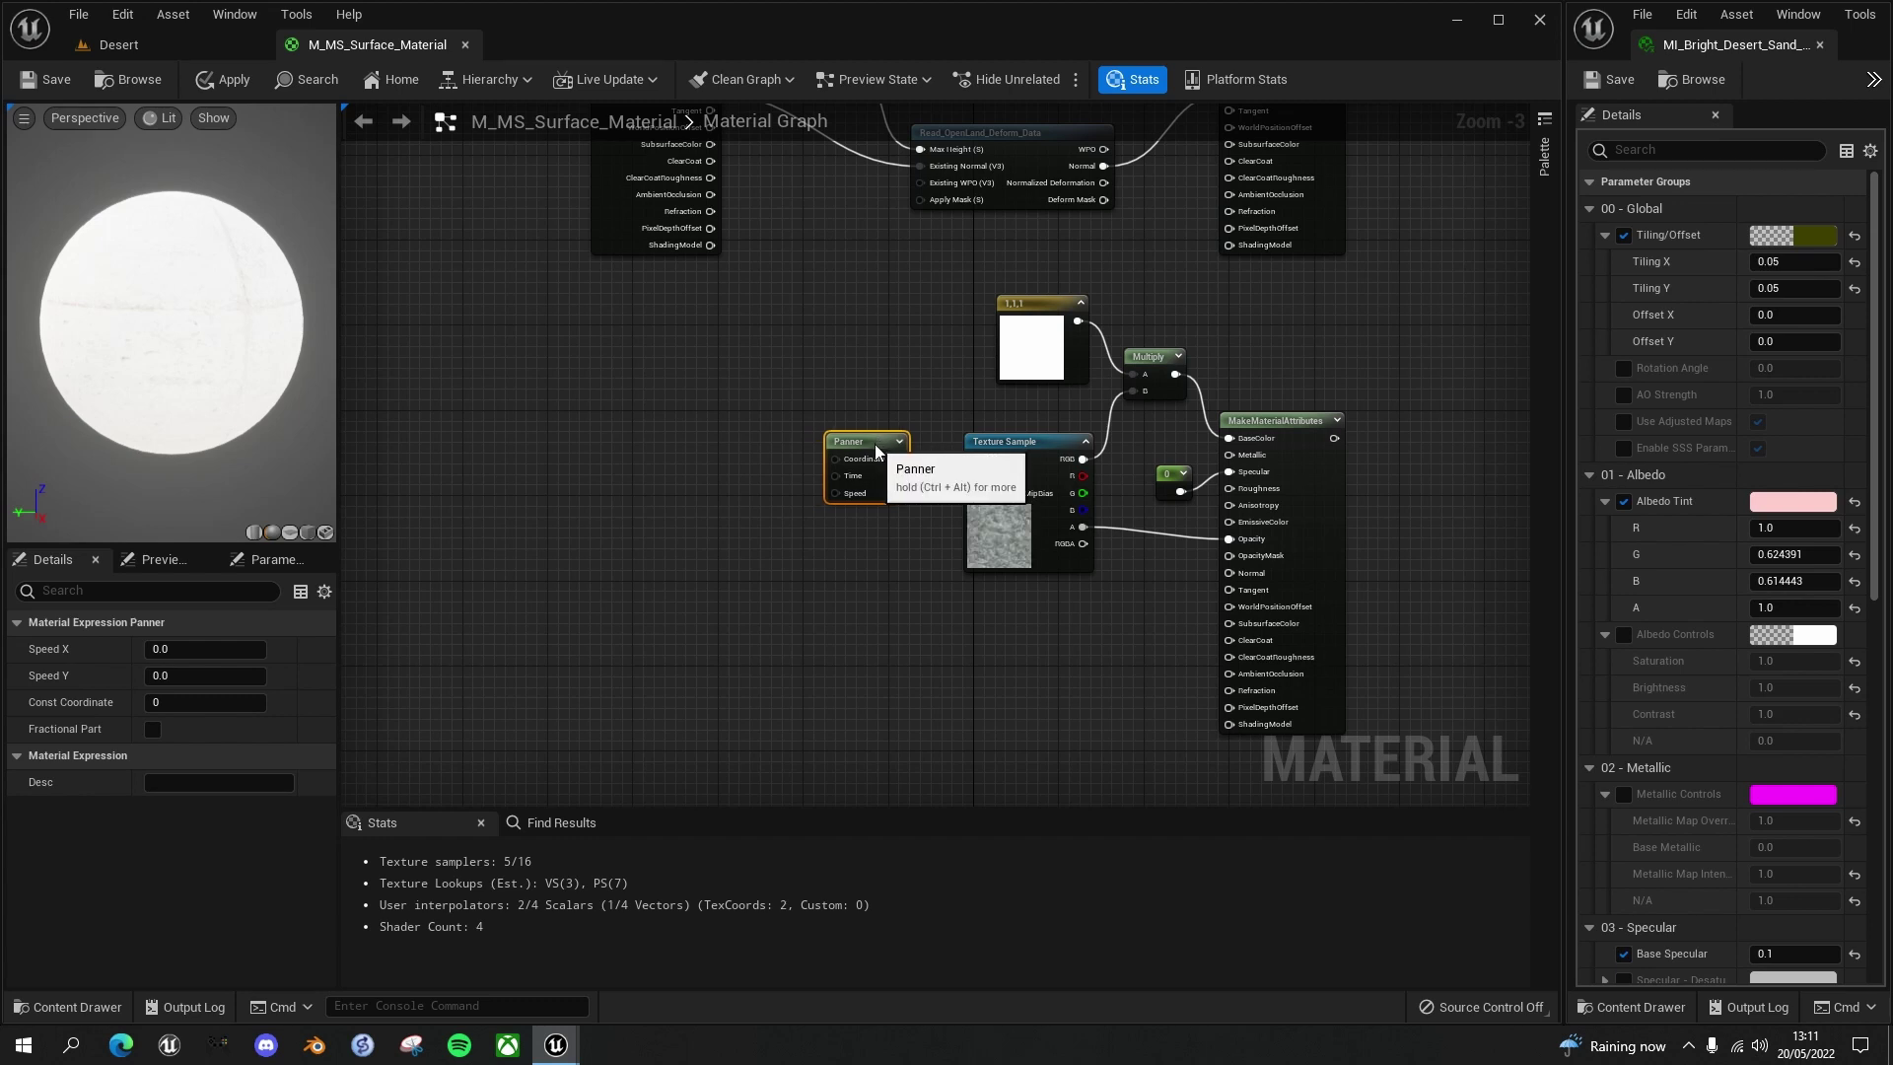
Add a TextureCoordinate node in the empty graph area ahead of the Panner
{"action": "right_click_drag", "start_coordinate": [861, 557], "coordinate": [996, 593]}
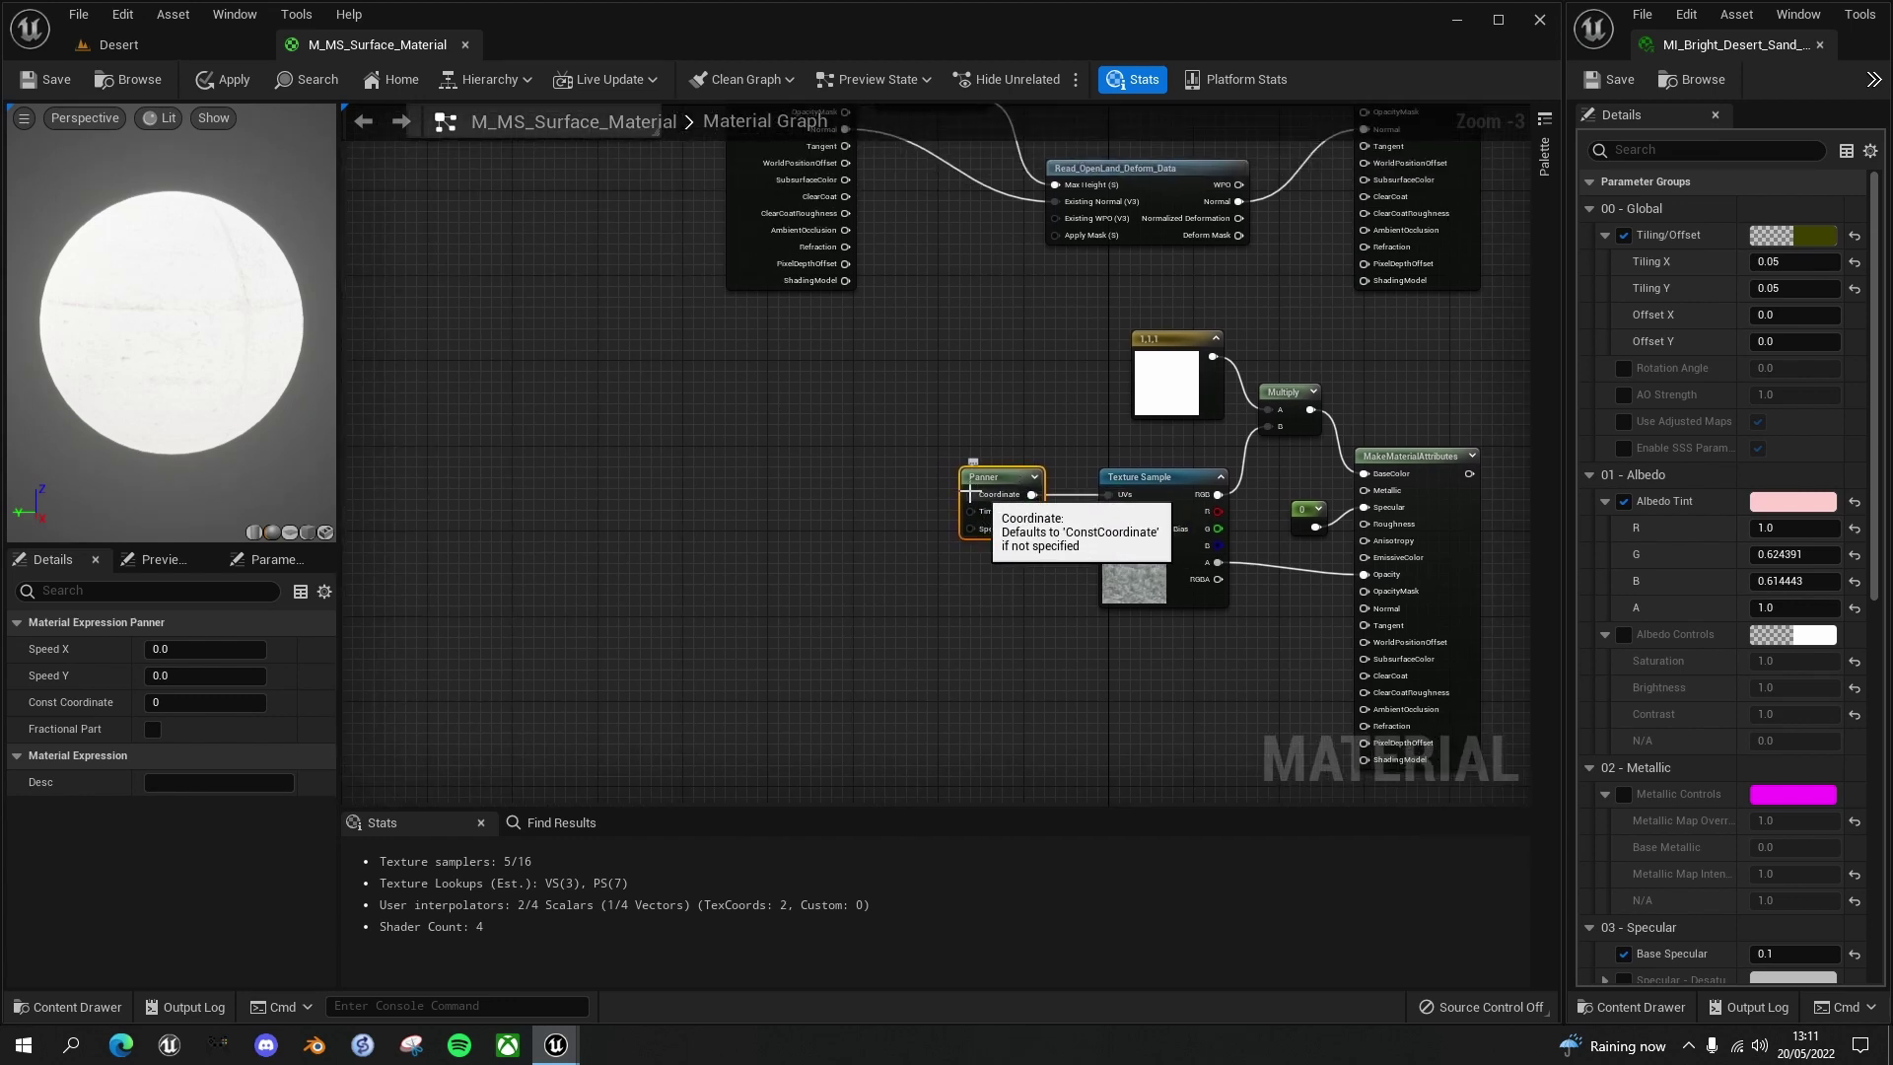
{"action": "right_click", "coordinate": [776, 411]}
{"action": "type", "text": "tex"}
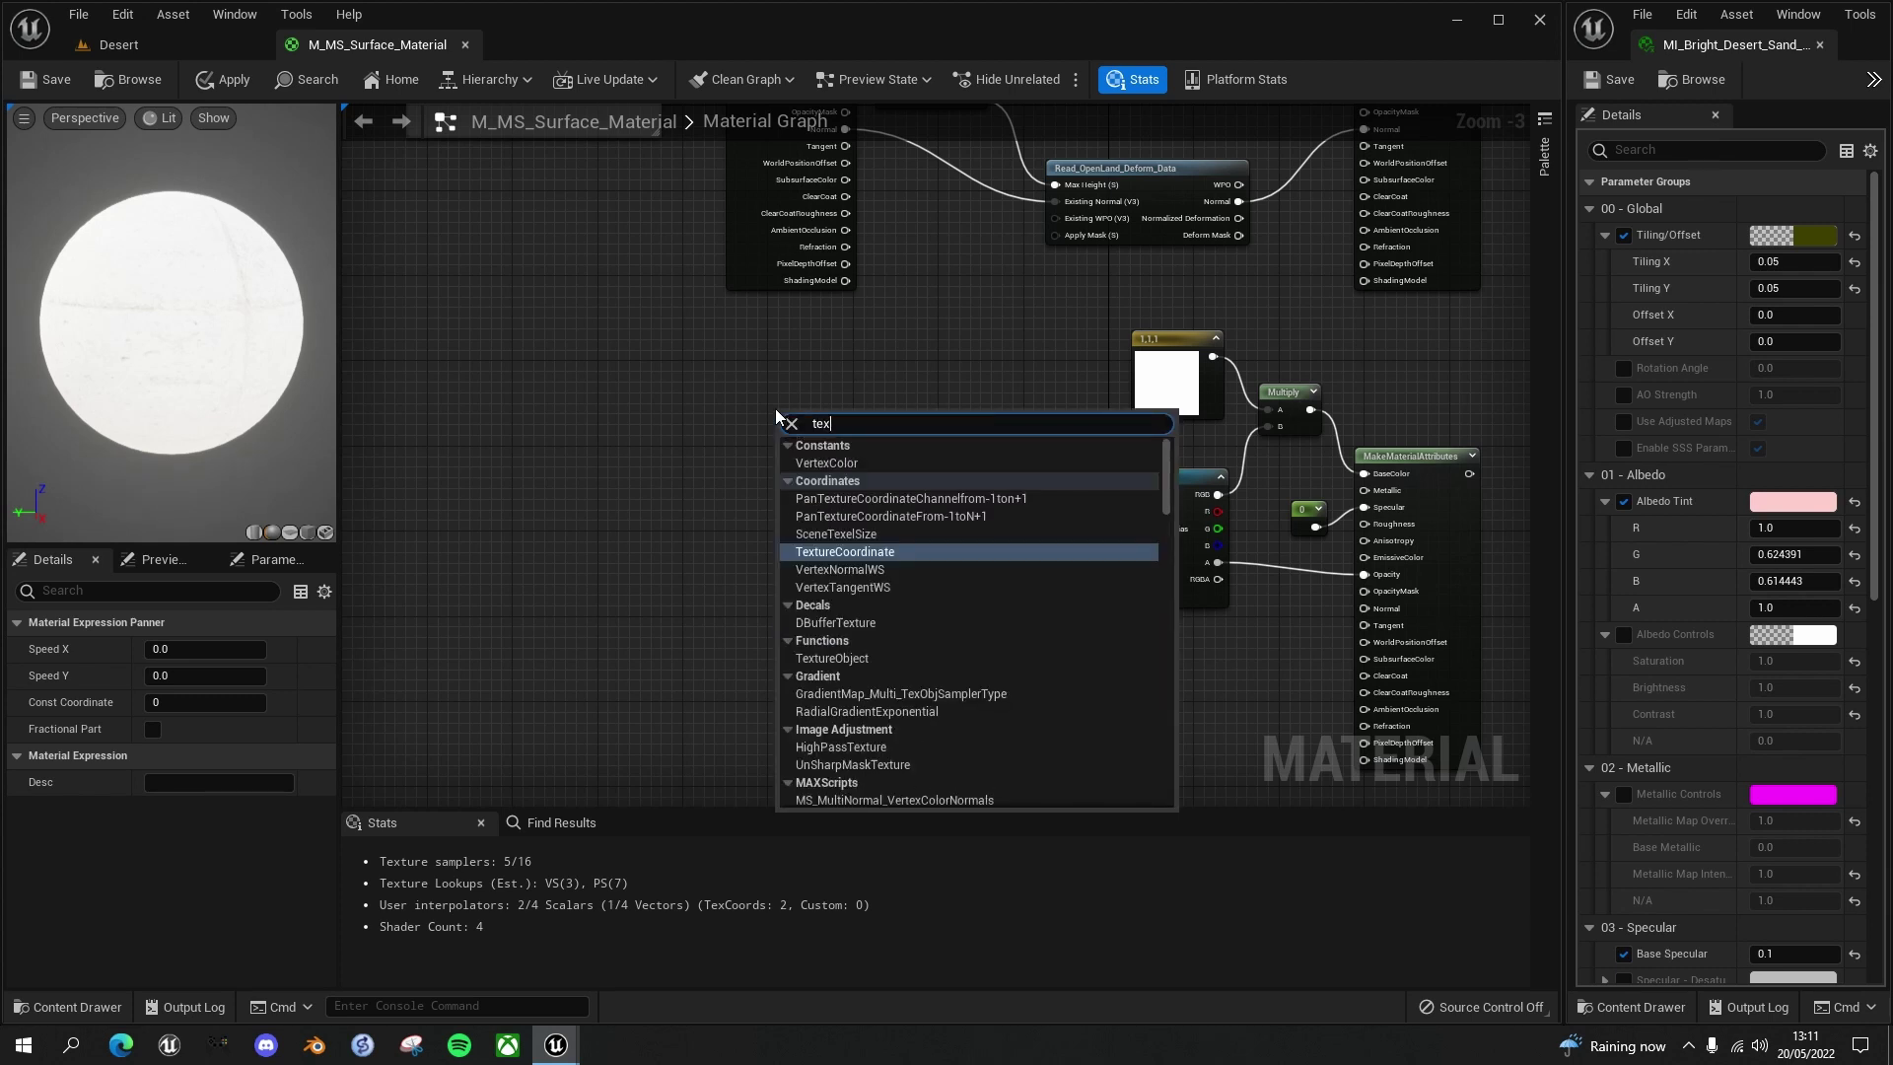
{"action": "type", "text": "t"}
{"action": "type", "text": " coor"}
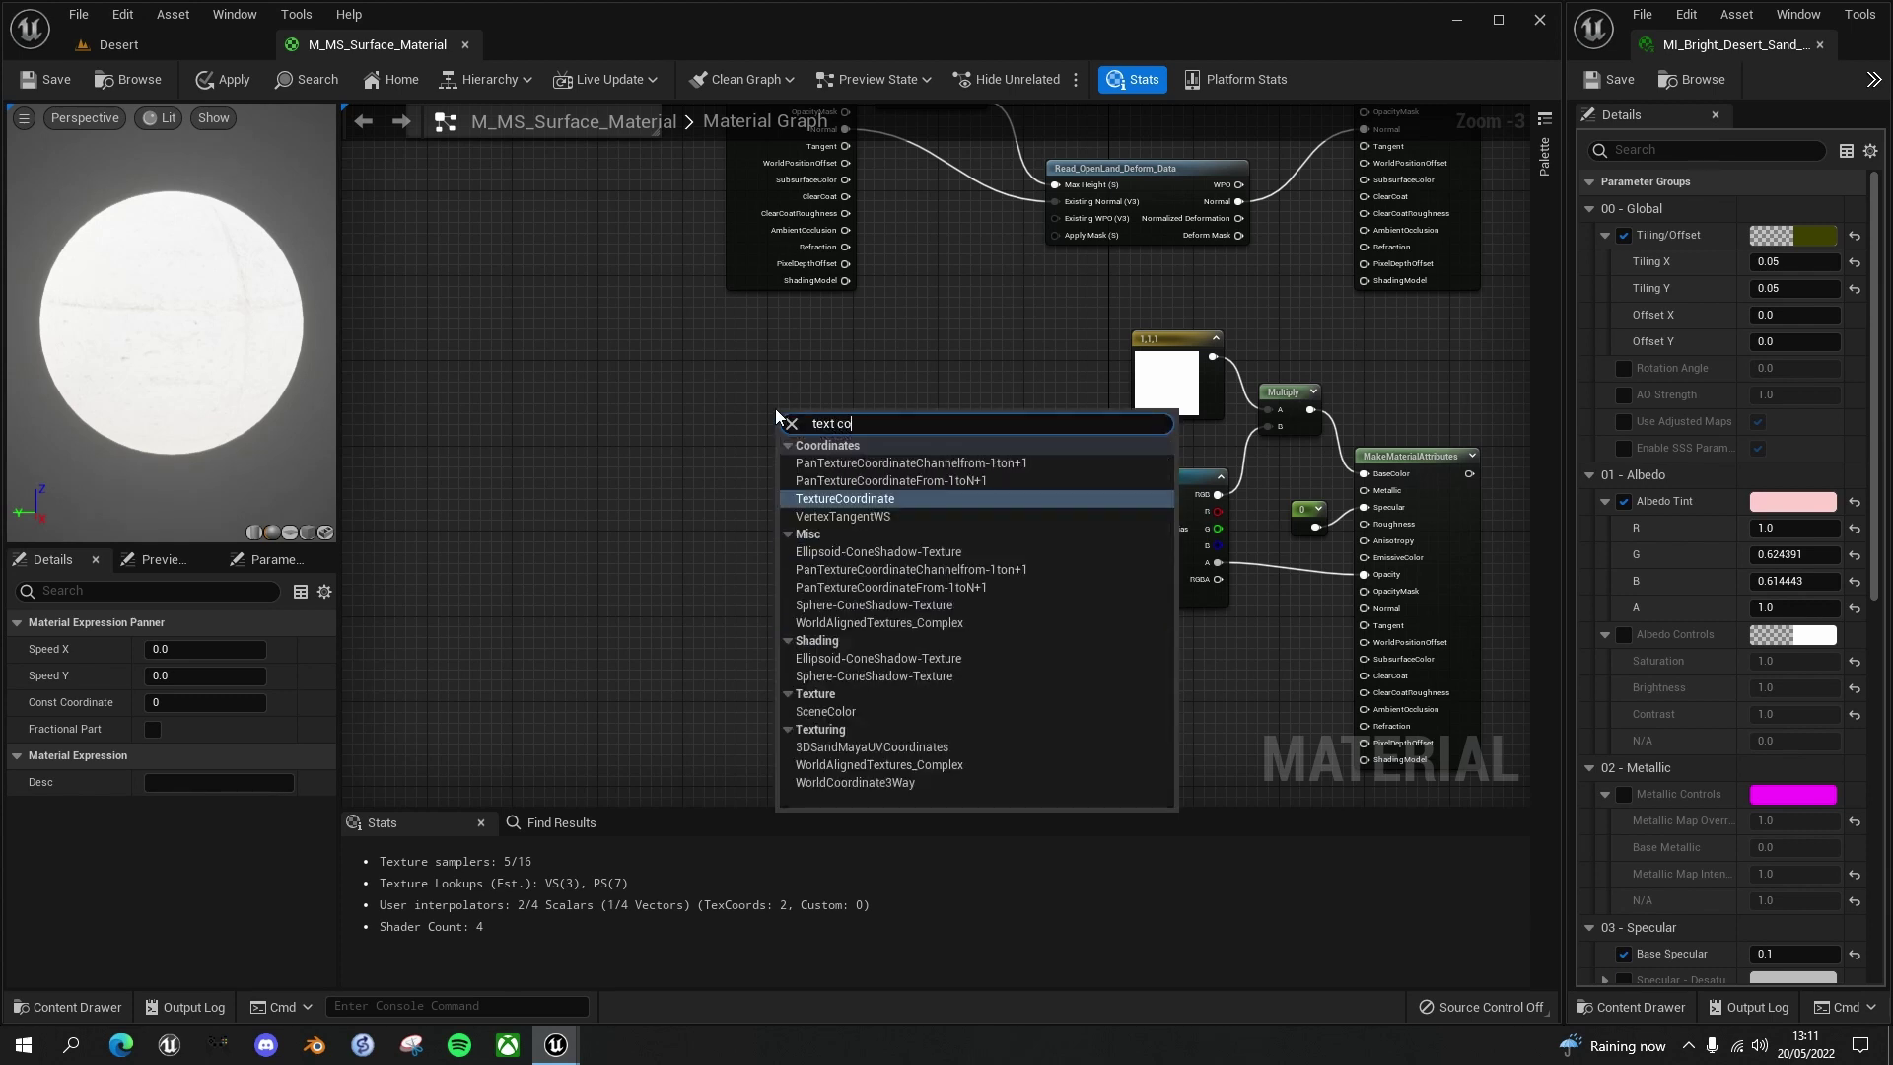
{"action": "left_click", "coordinate": [880, 499]}
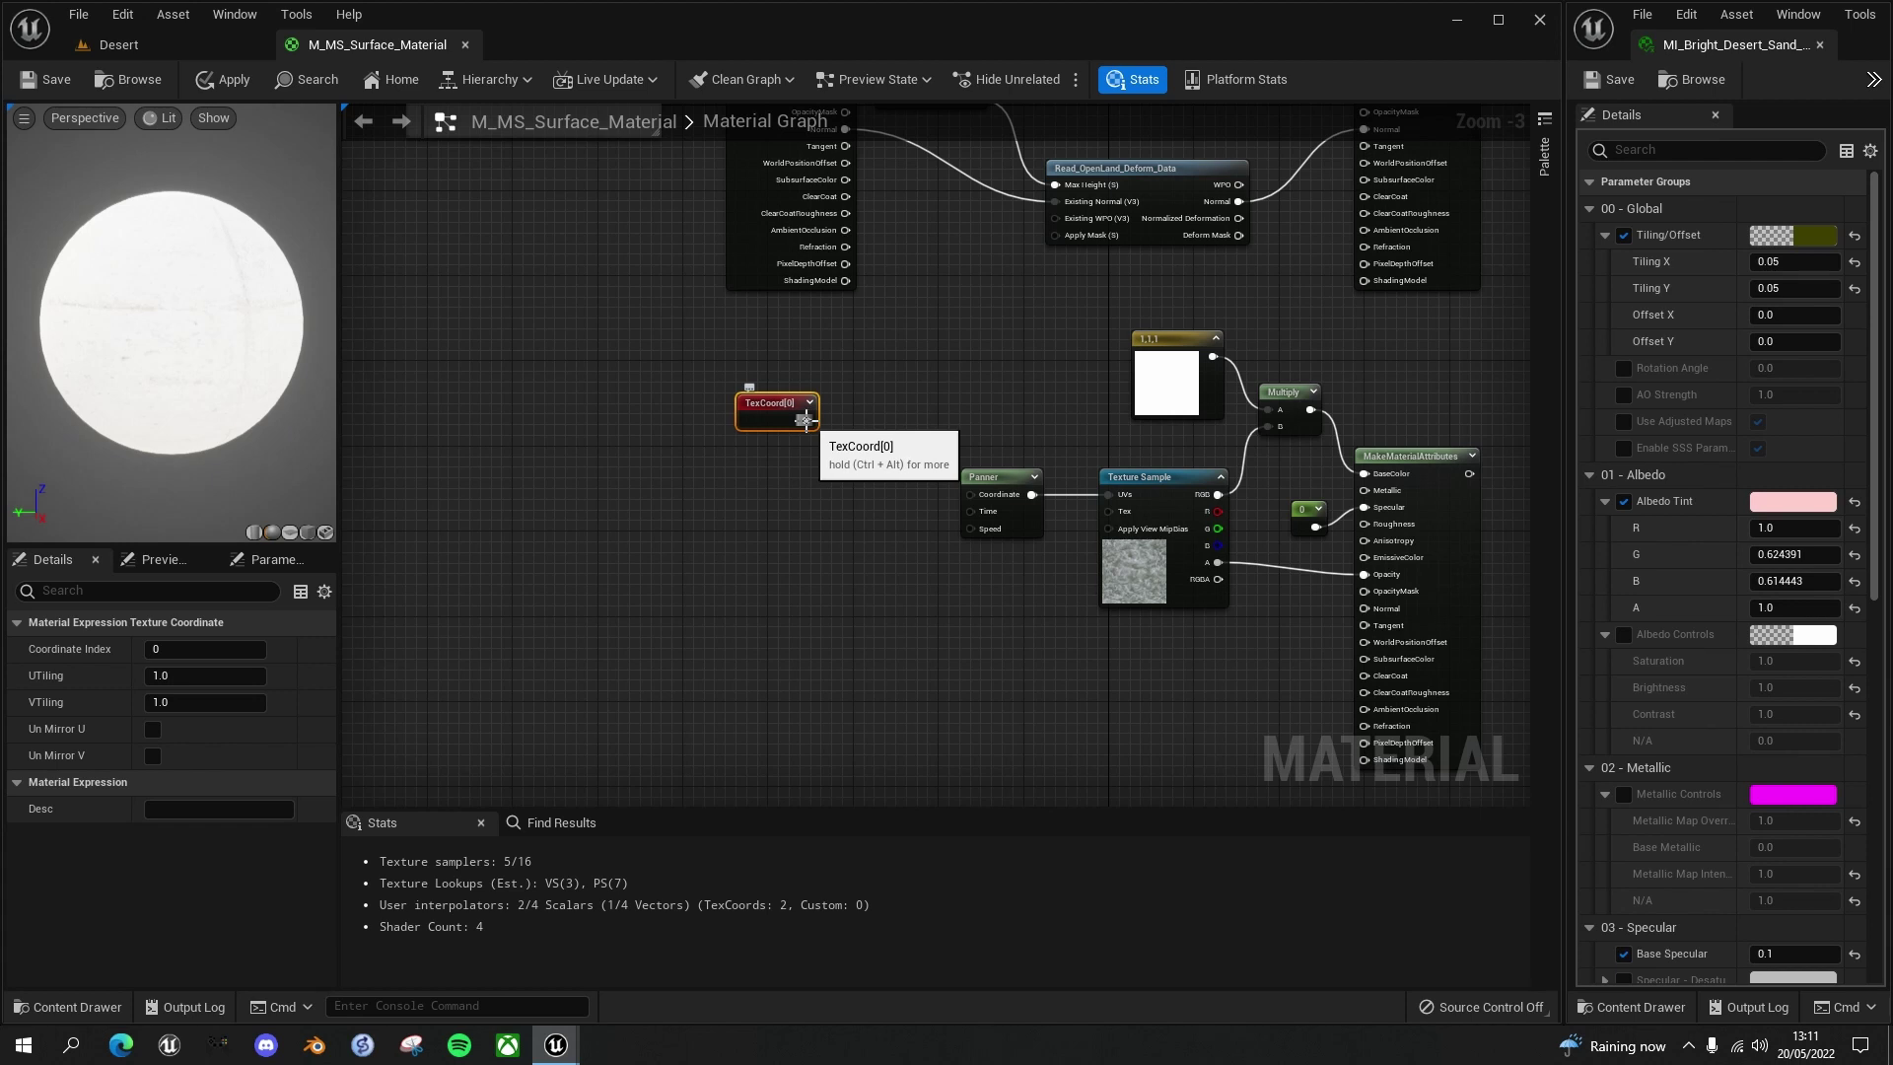
Add a scalar parameter named Wind Tiling beneath the TexCoord node and assign it to the Desert Wind group
{"action": "left_click", "coordinate": [771, 483]}
{"action": "type", "text": "ssssssss"}
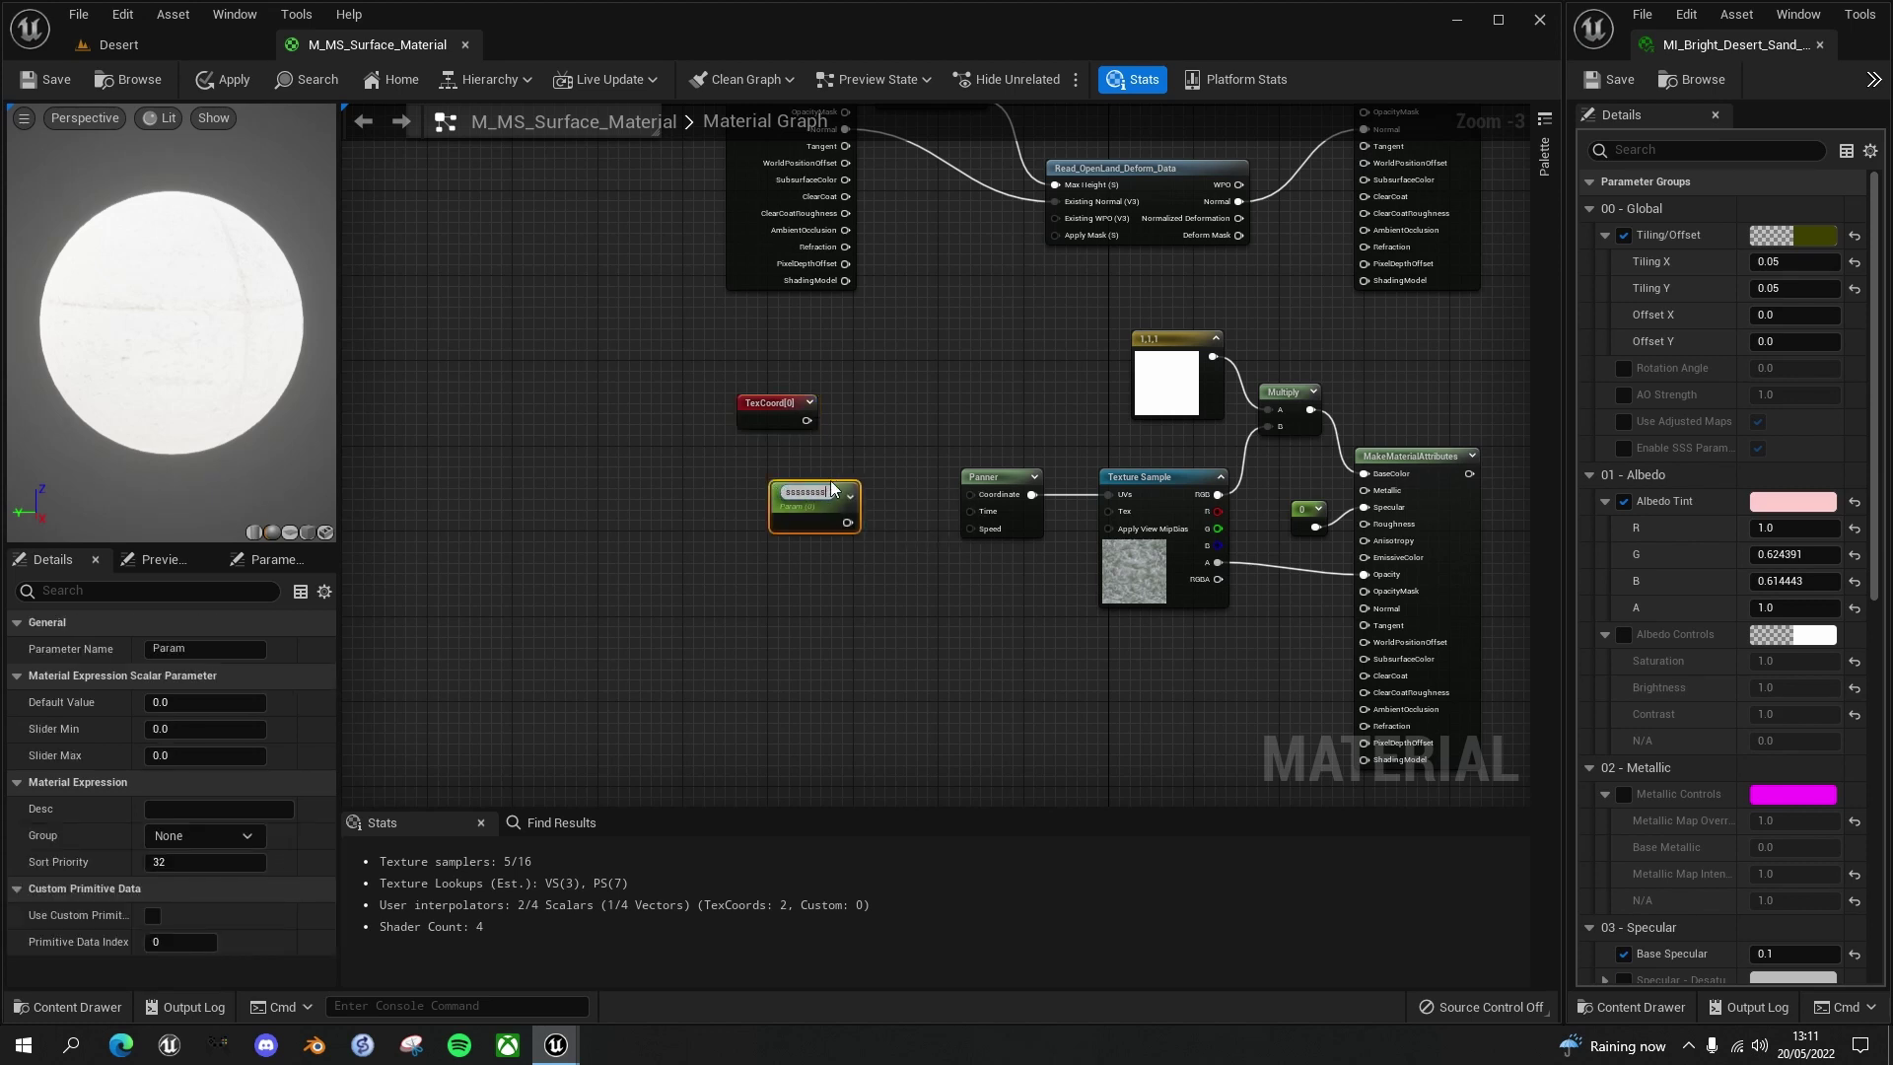
{"action": "key", "text": "BackSpace"}
{"action": "key", "text": "BackSpace"}
{"action": "key", "text": "BackSpace"}
{"action": "key", "text": "BackSpace"}
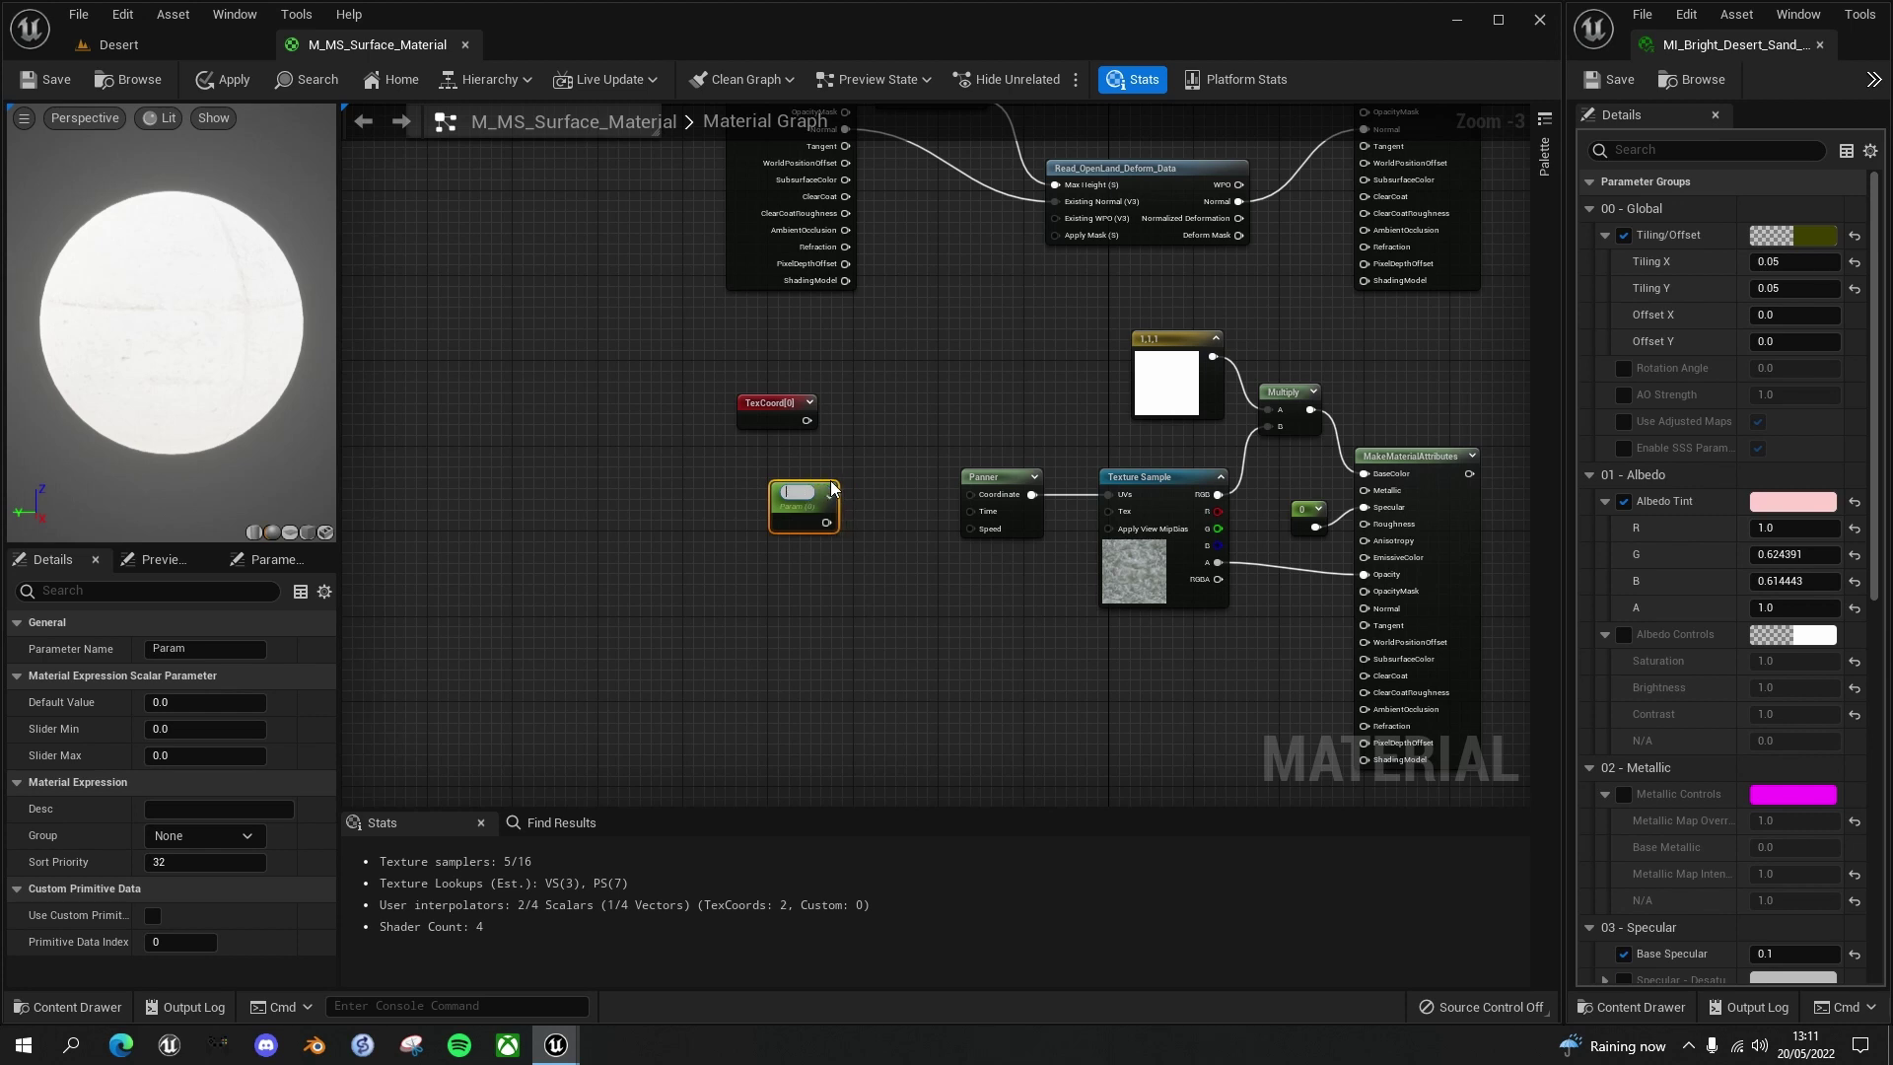
{"action": "type", "text": "n"}
{"action": "key", "text": "BackSpace"}
{"action": "key", "text": "BackSpace"}
{"action": "type", "text": "iling"}
{"action": "key", "text": "Return"}
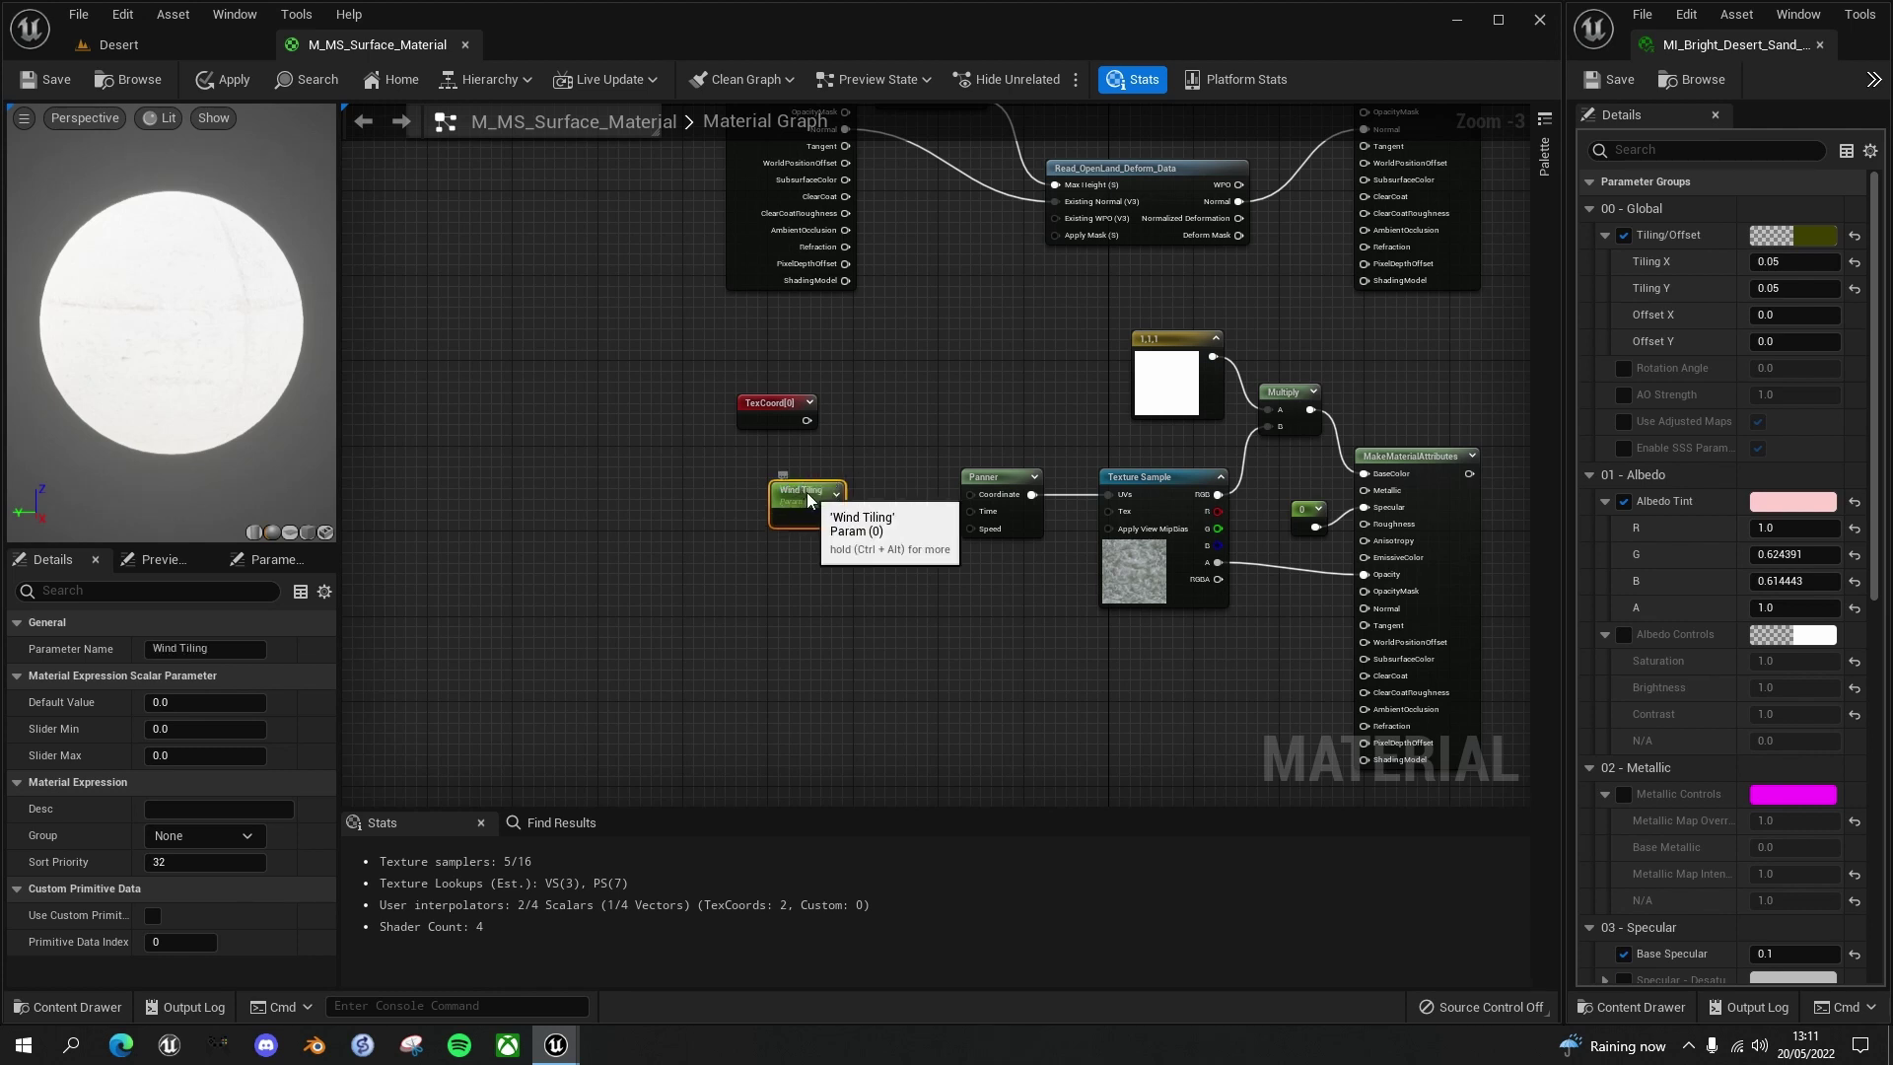
{"action": "left_click_drag", "start_coordinate": [828, 484], "coordinate": [805, 471]}
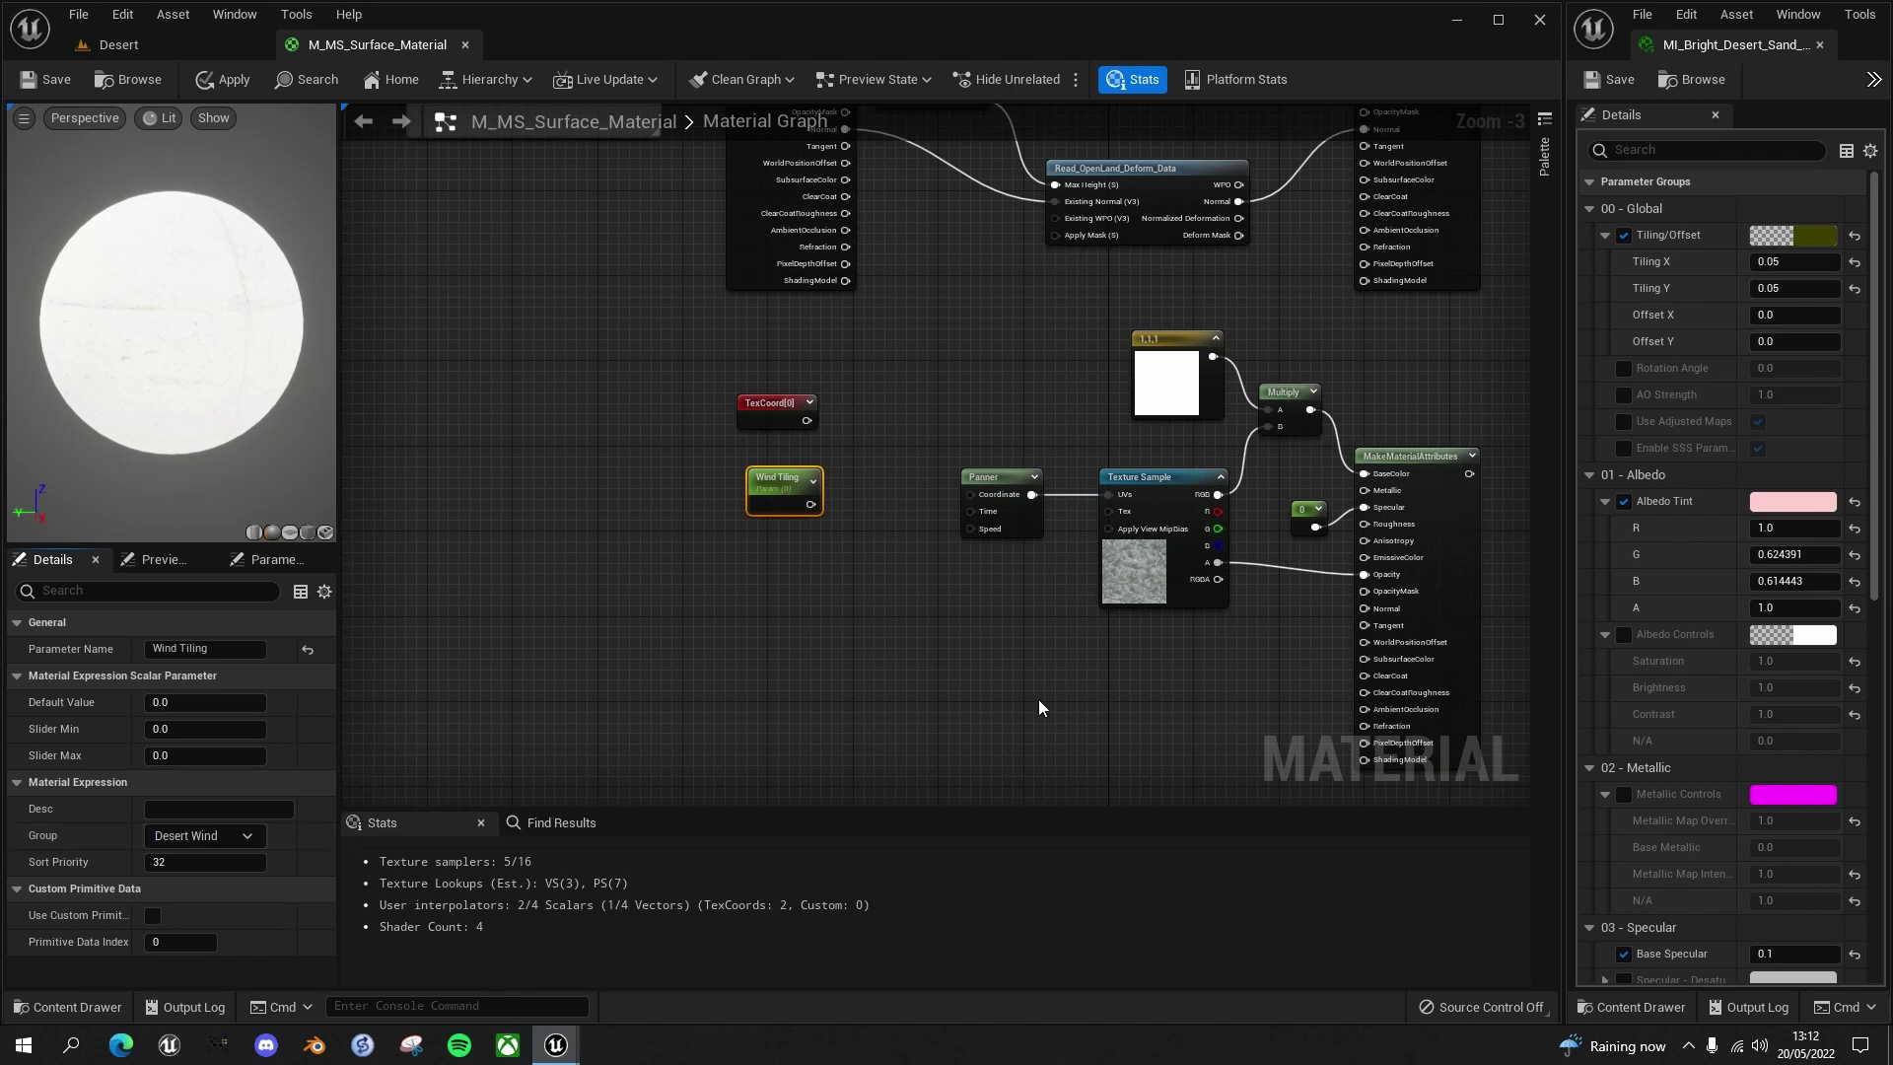
Multiply the TexCoord output by the Wind Tiling parameter and feed the result into the Panner's Coordinate input, aligning Wind Tiling beneath TexCoord
{"action": "left_click_drag", "start_coordinate": [806, 420], "coordinate": [853, 445]}
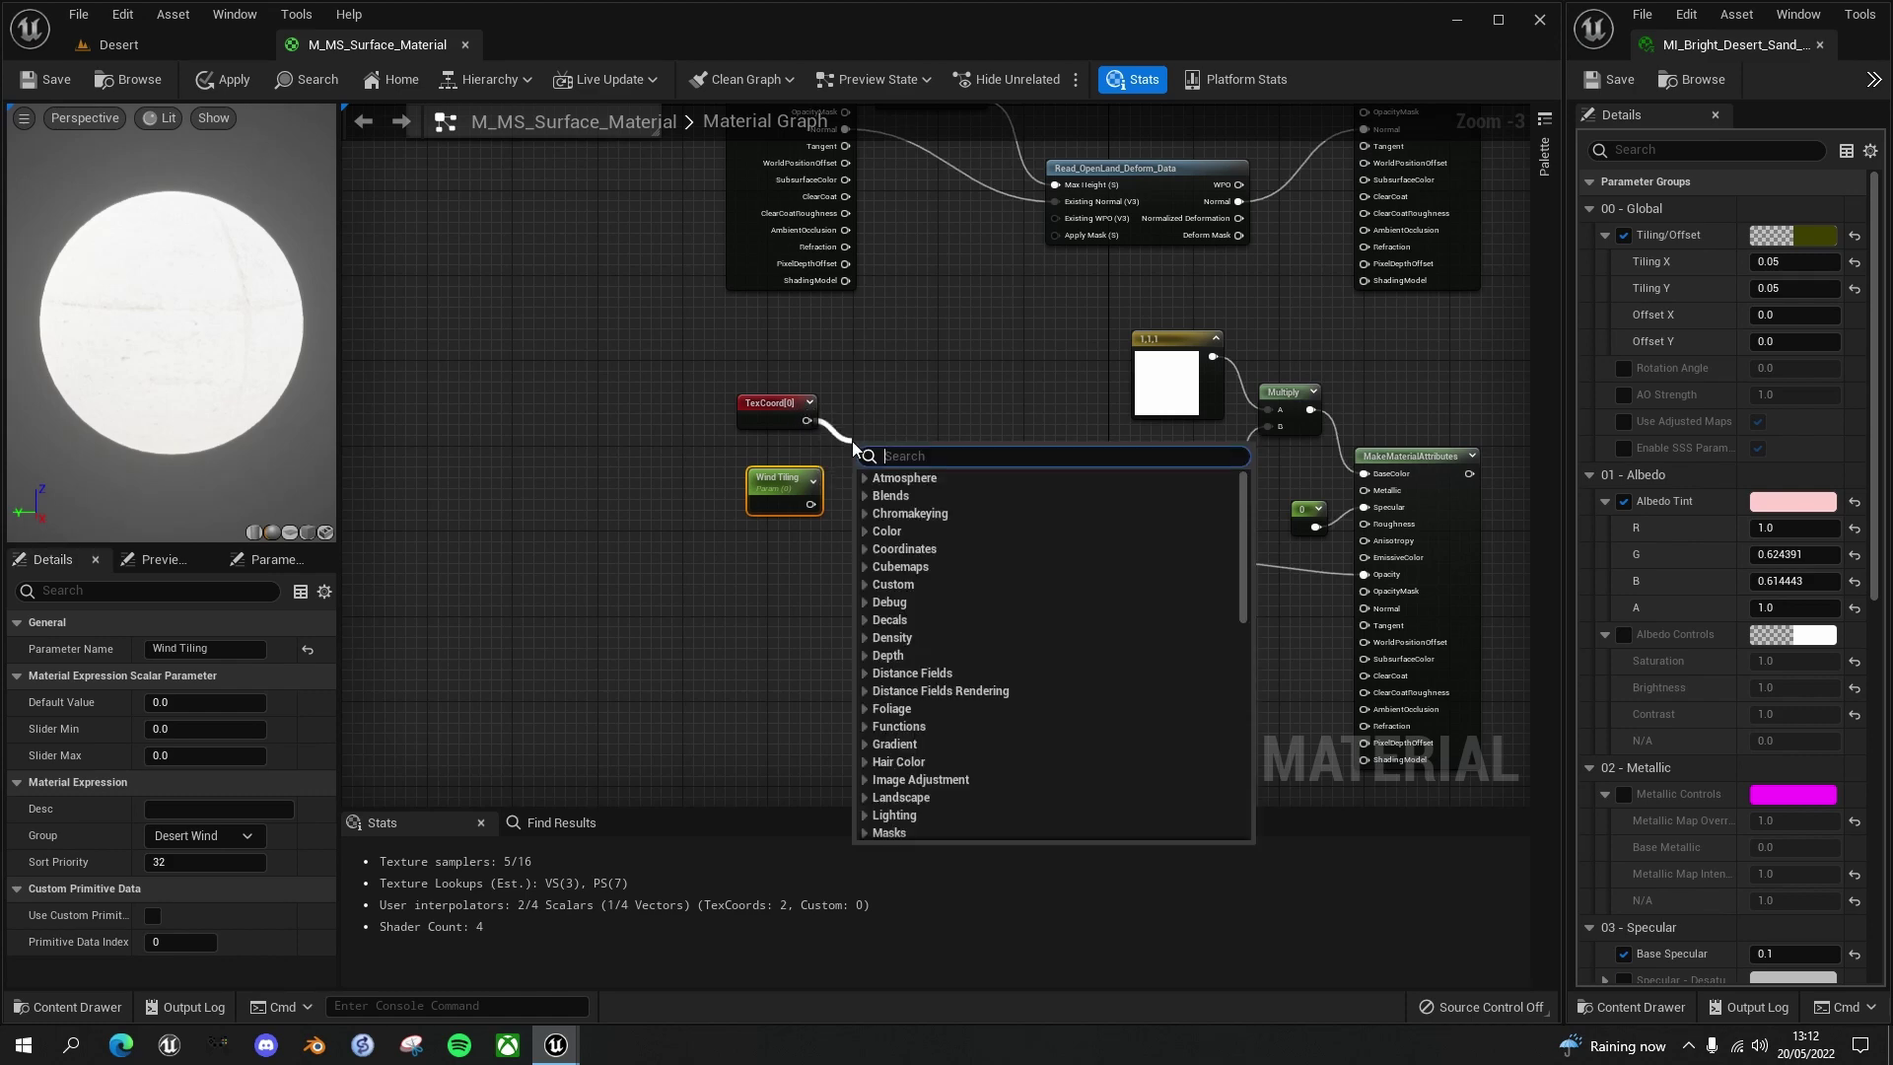
{"action": "type", "text": "multiply"}
{"action": "key", "text": "Return"}
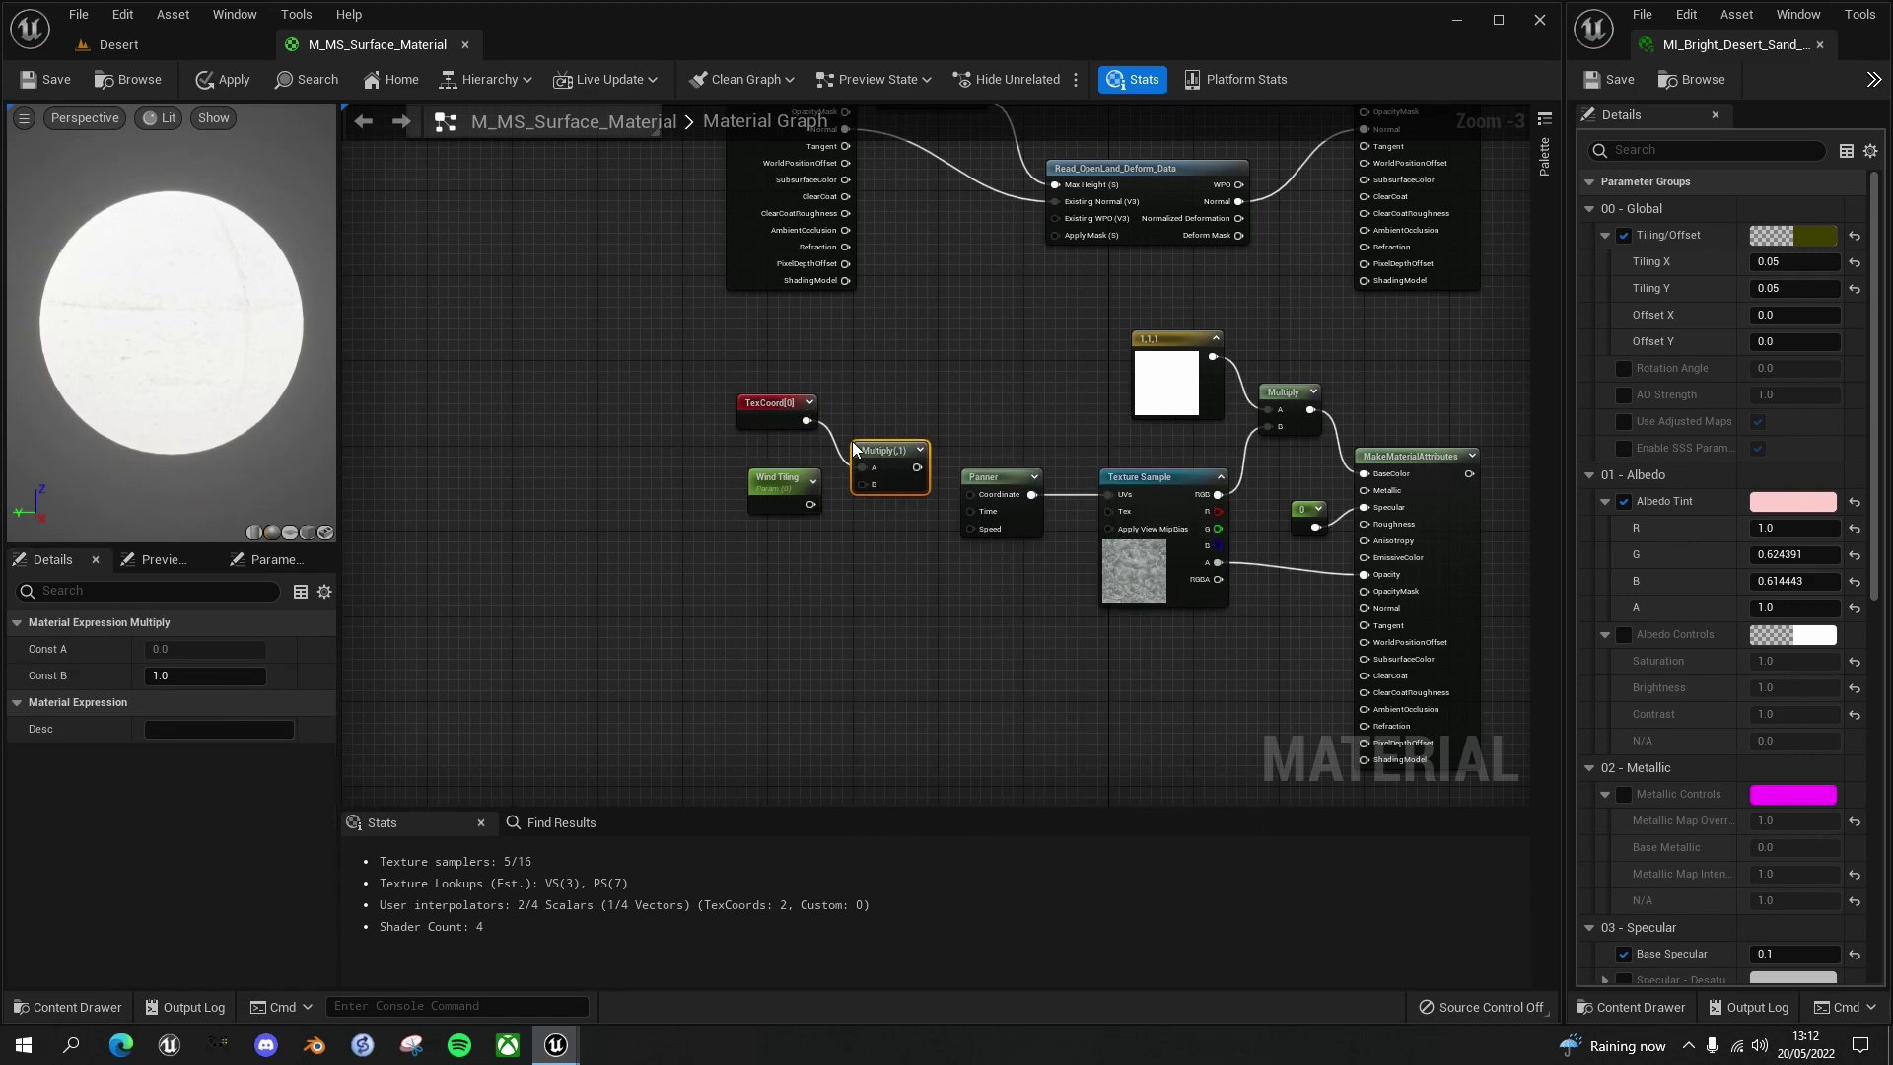
{"action": "left_click_drag", "start_coordinate": [810, 504], "coordinate": [974, 501]}
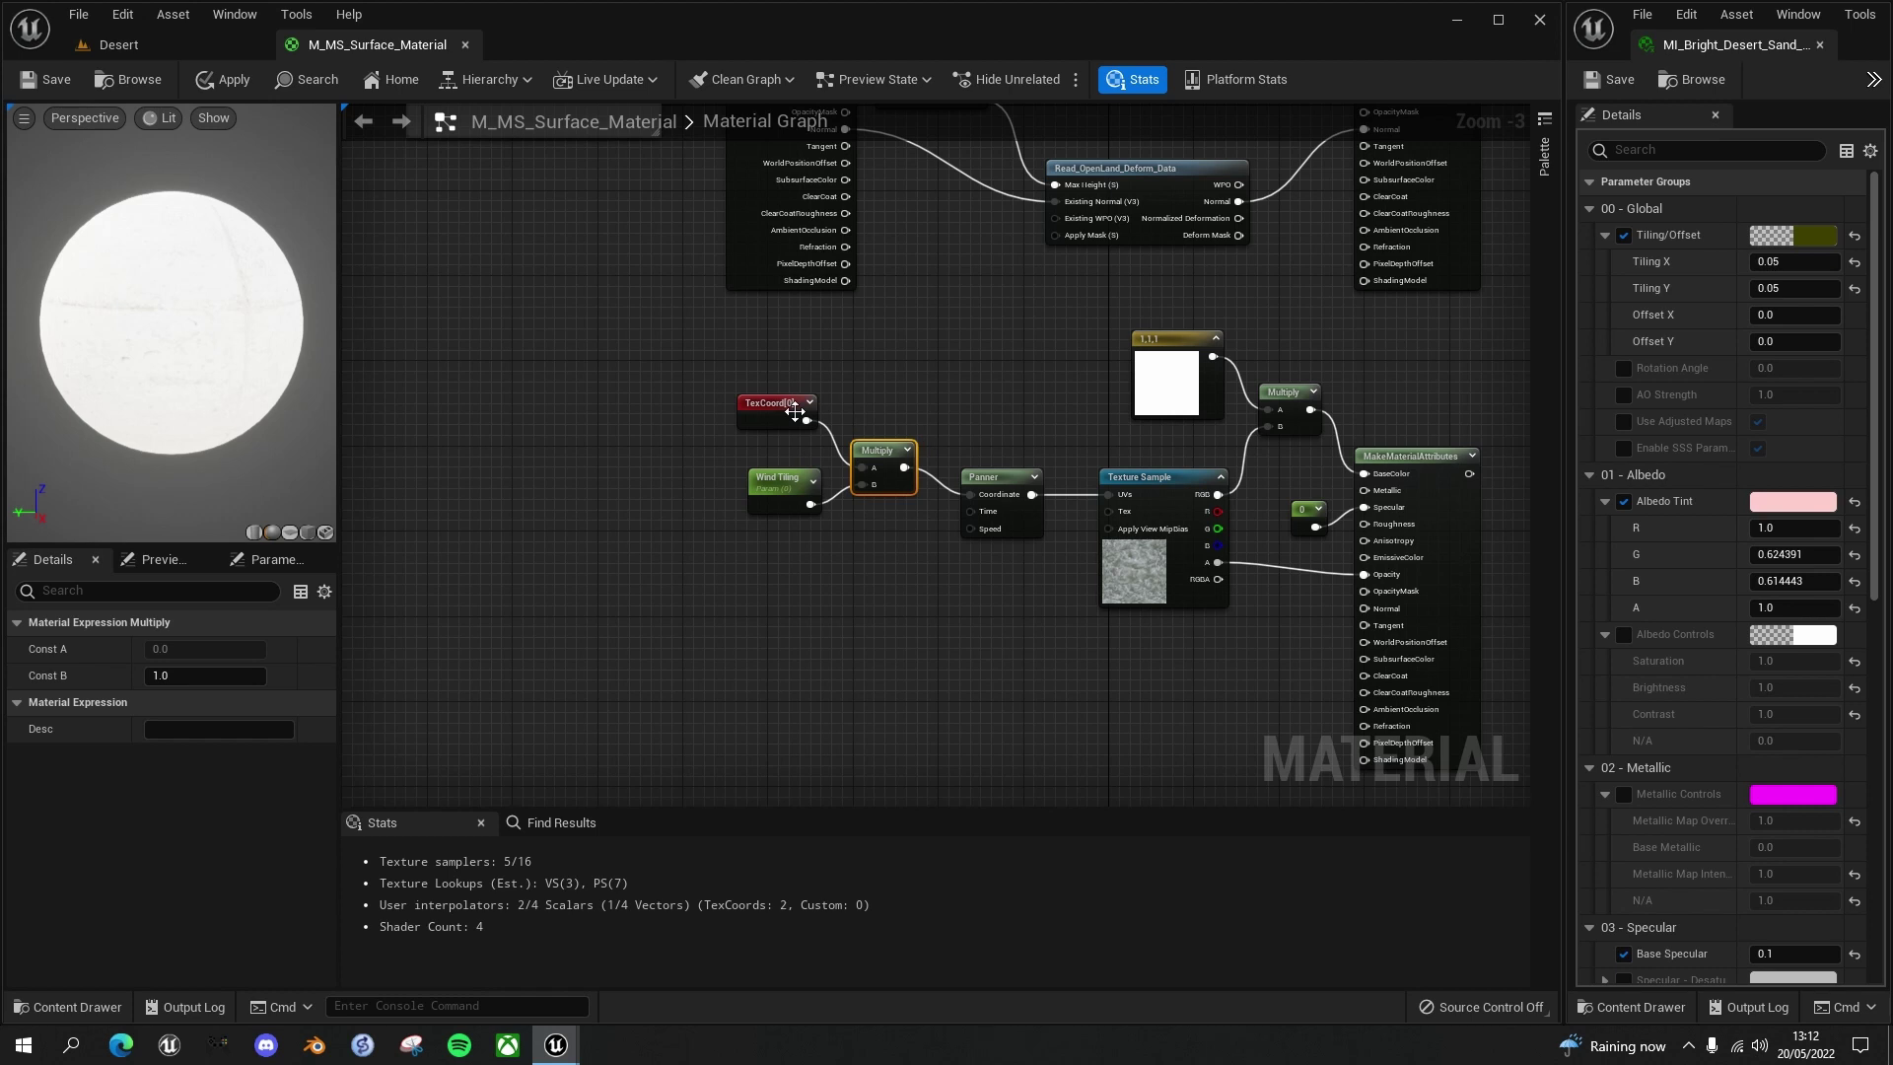
{"action": "left_click", "coordinate": [776, 478]}
{"action": "left_click_drag", "start_coordinate": [776, 479], "coordinate": [765, 478]}
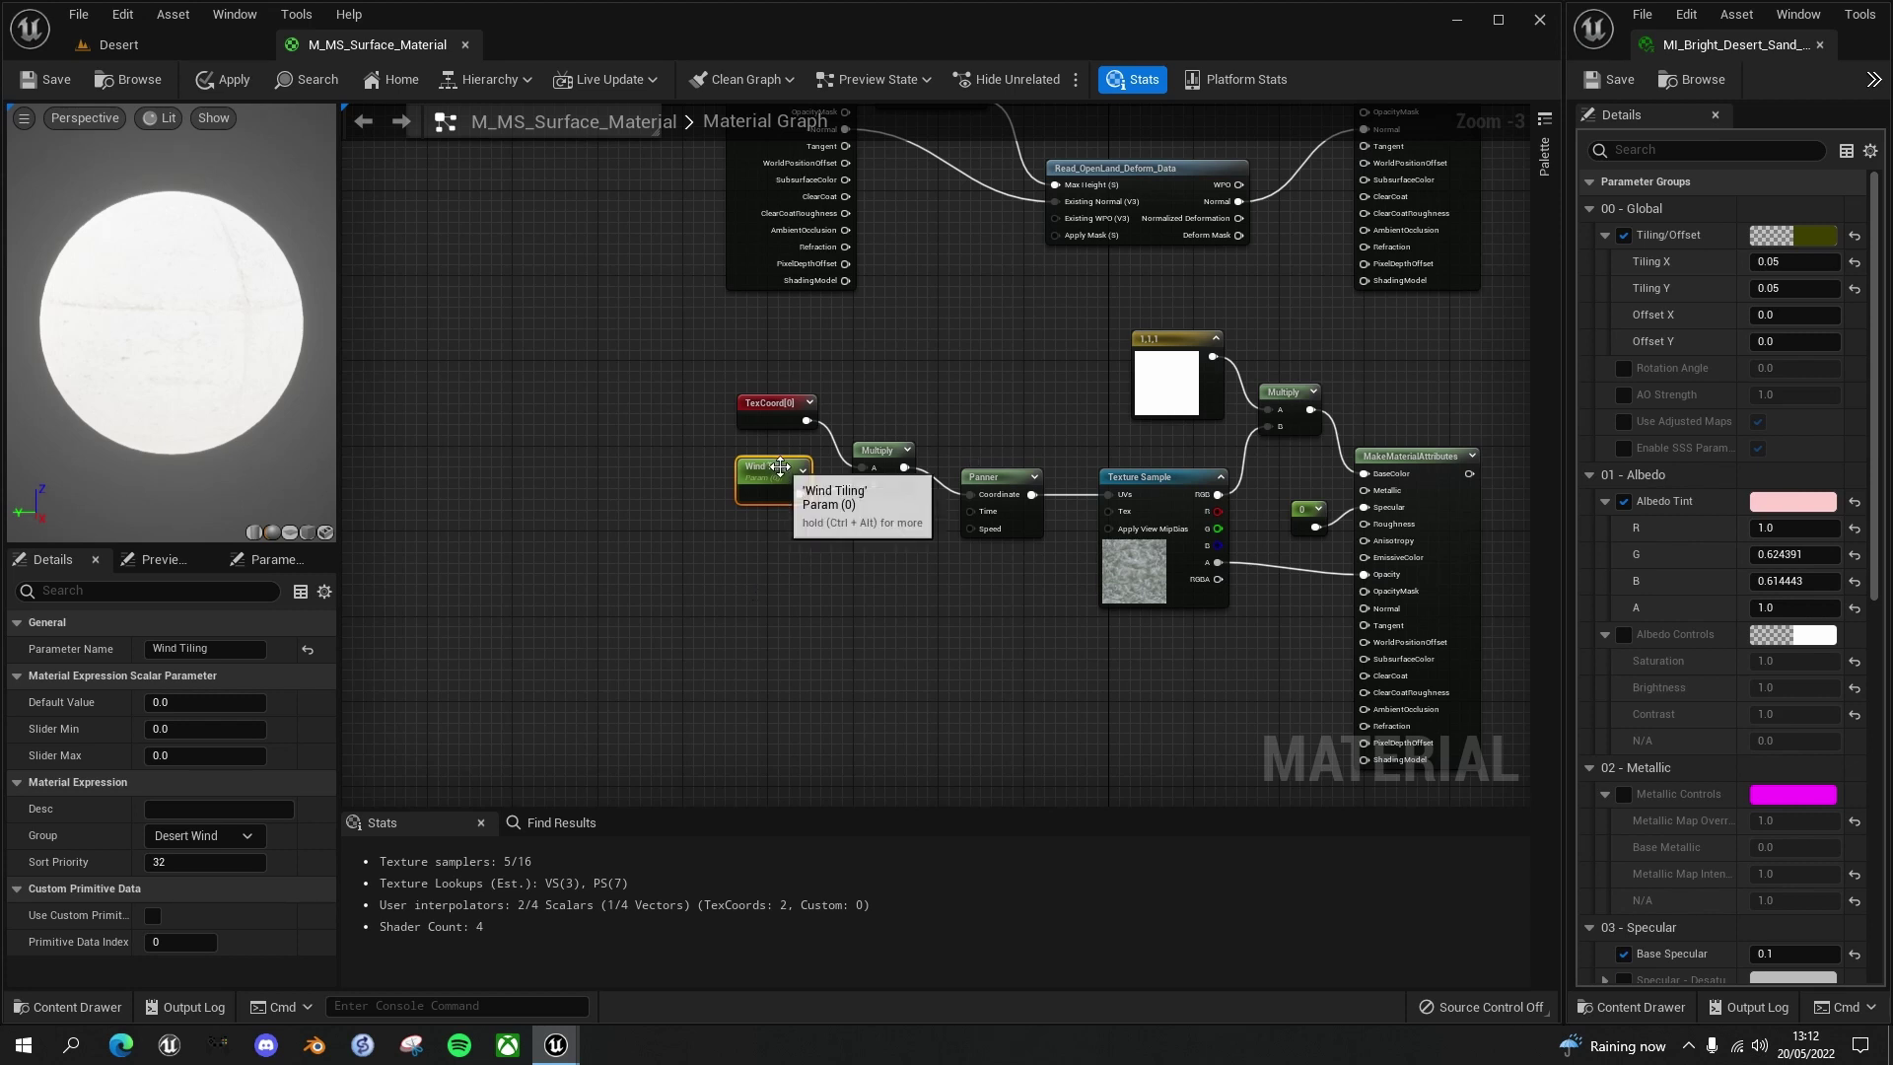
Duplicate the Wind Tiling parameter twice and stack the two copies beneath the original
{"action": "left_click", "coordinate": [771, 467]}
{"action": "key", "text": "ctrl+d"}
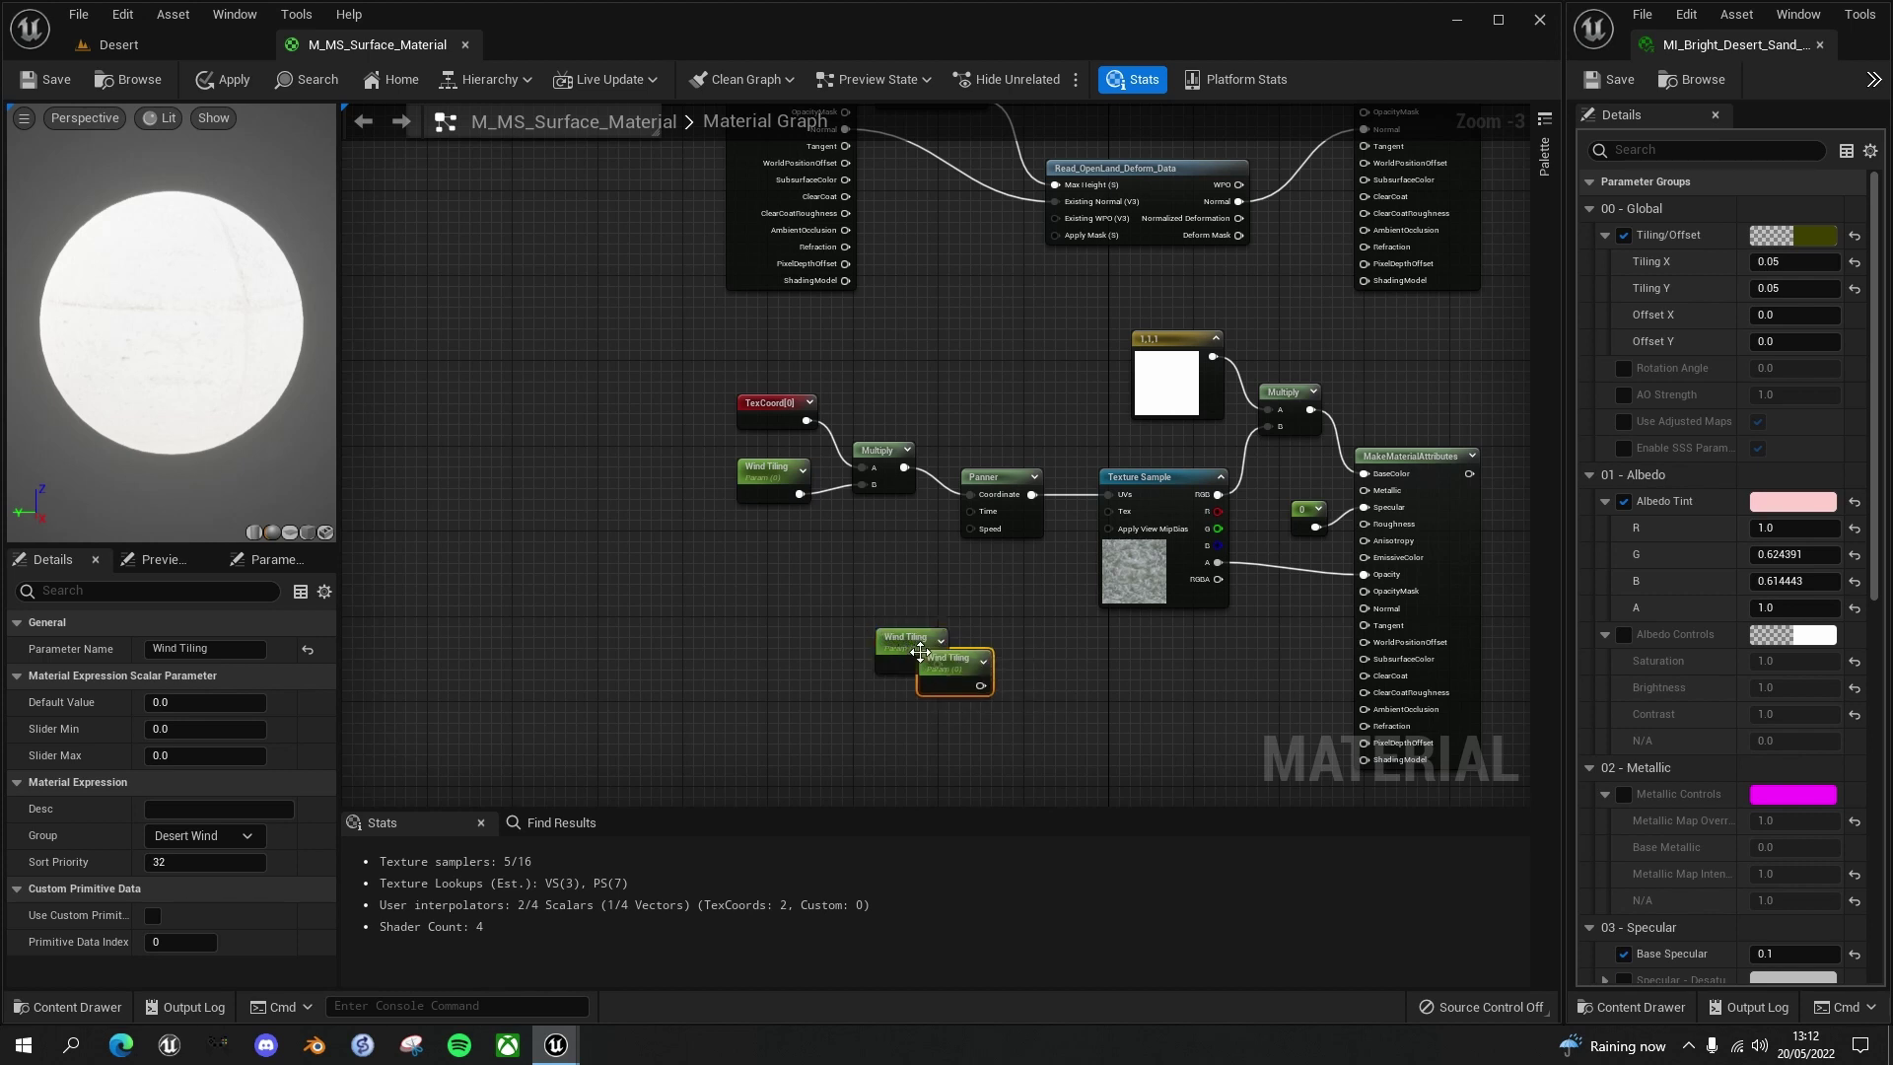
{"action": "left_click_drag", "start_coordinate": [908, 638], "coordinate": [775, 563]}
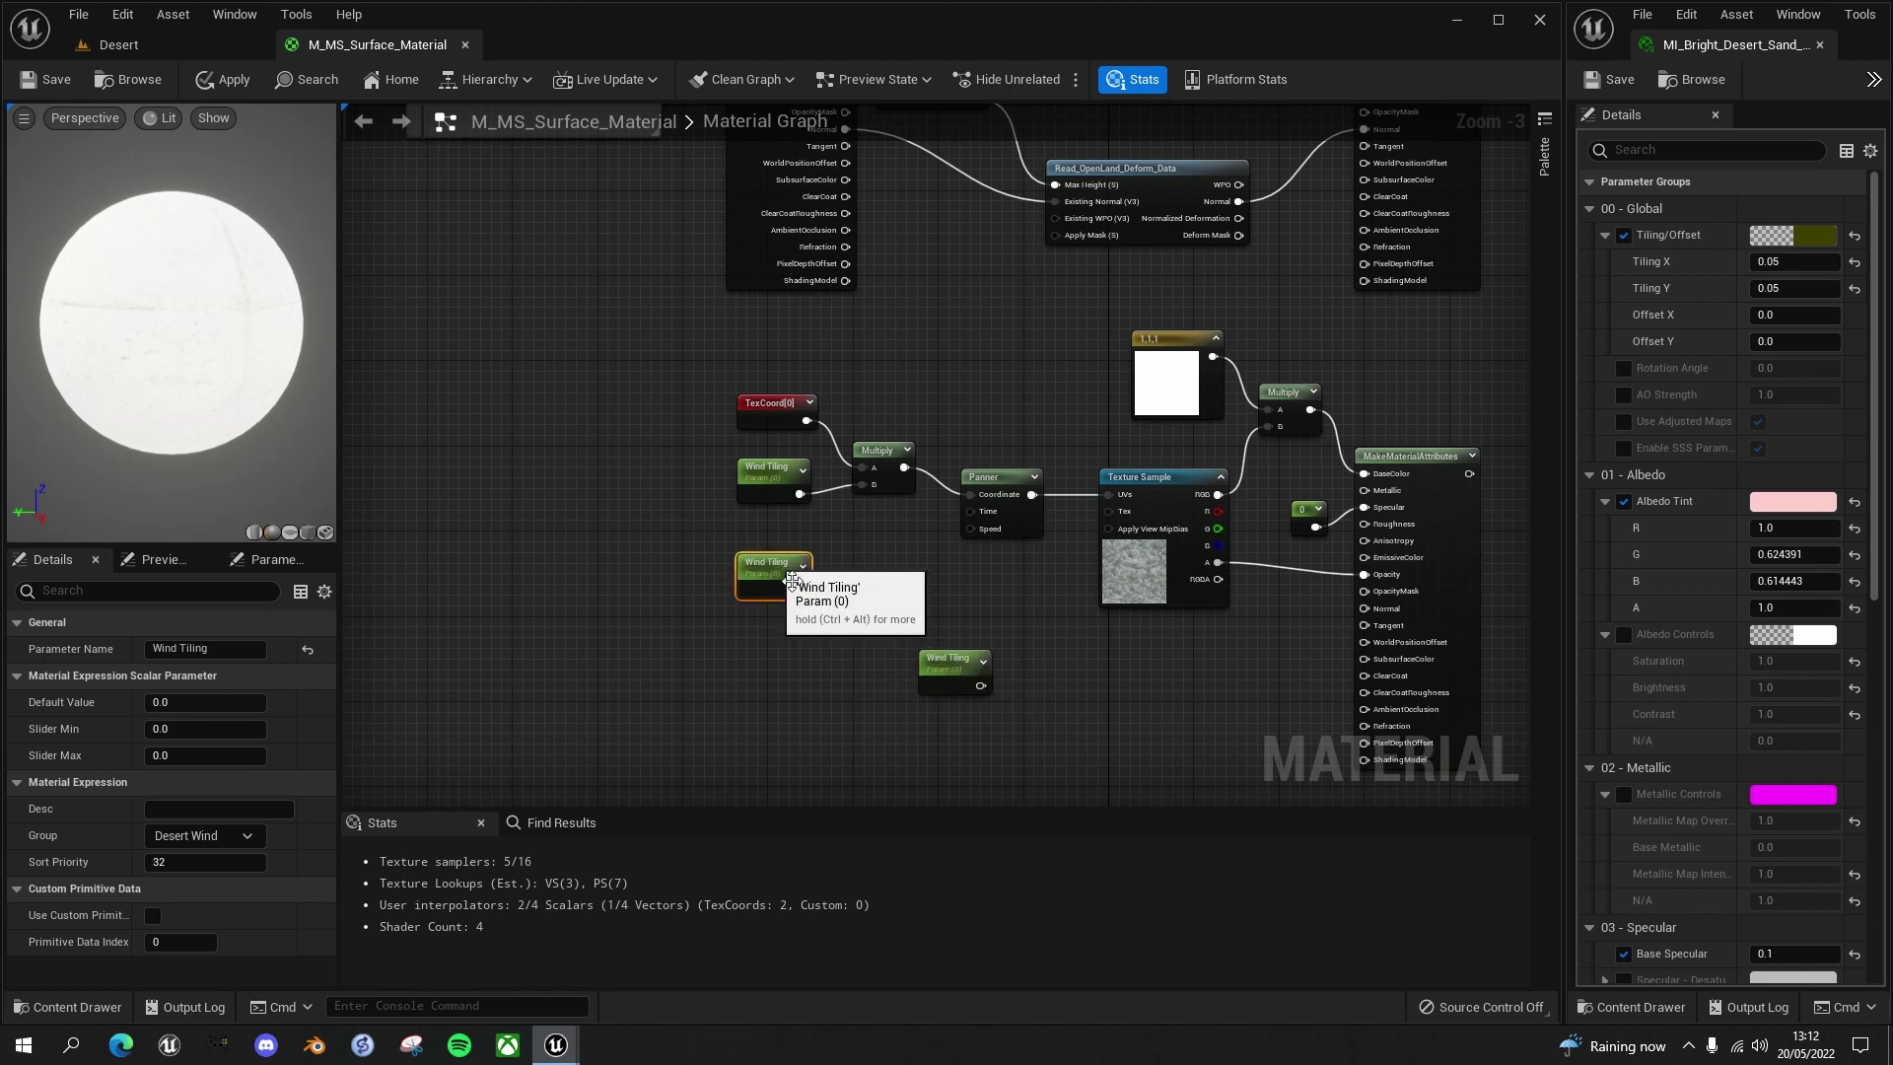
{"action": "left_click_drag", "start_coordinate": [955, 662], "coordinate": [777, 639]}
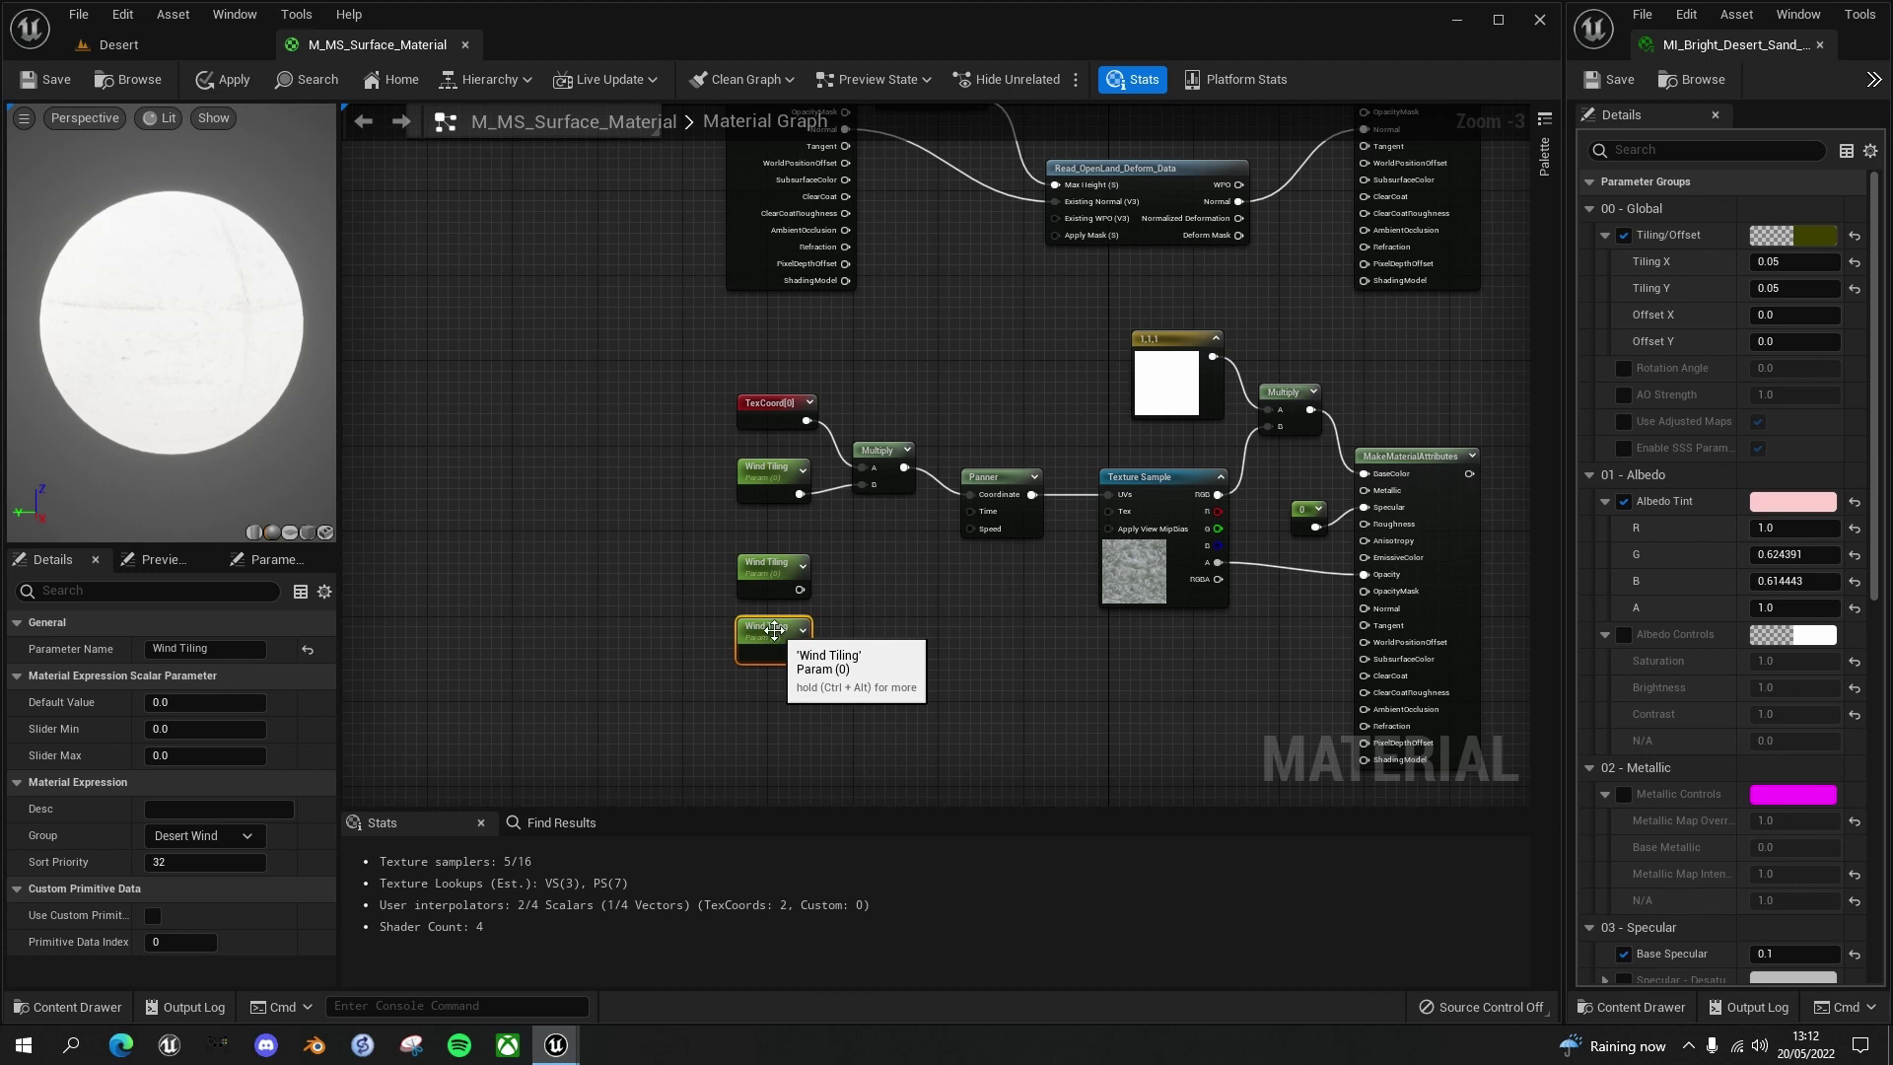
Rename the upper duplicated parameter to Wind Speed X and the lower one to Wind Speed Y
{"action": "left_click", "coordinate": [766, 570]}
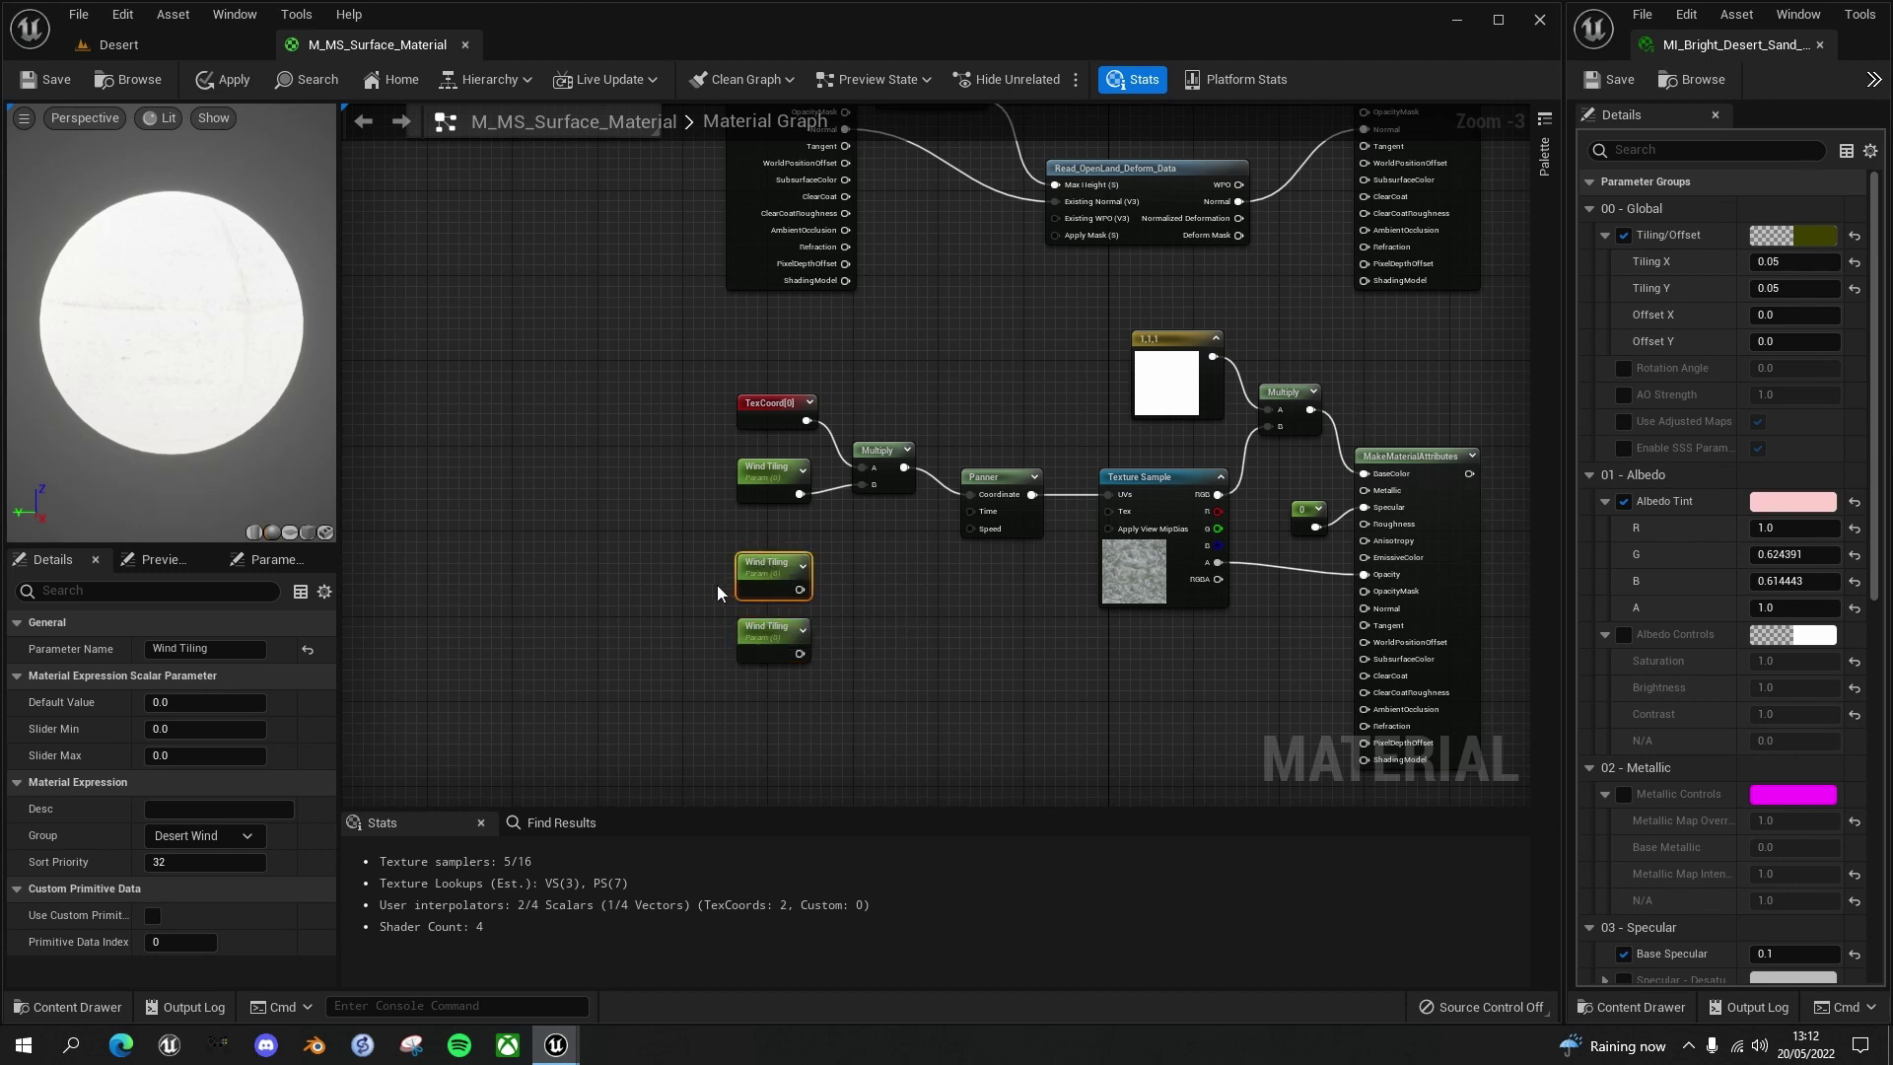
{"action": "left_click_drag", "start_coordinate": [225, 649], "coordinate": [83, 646]}
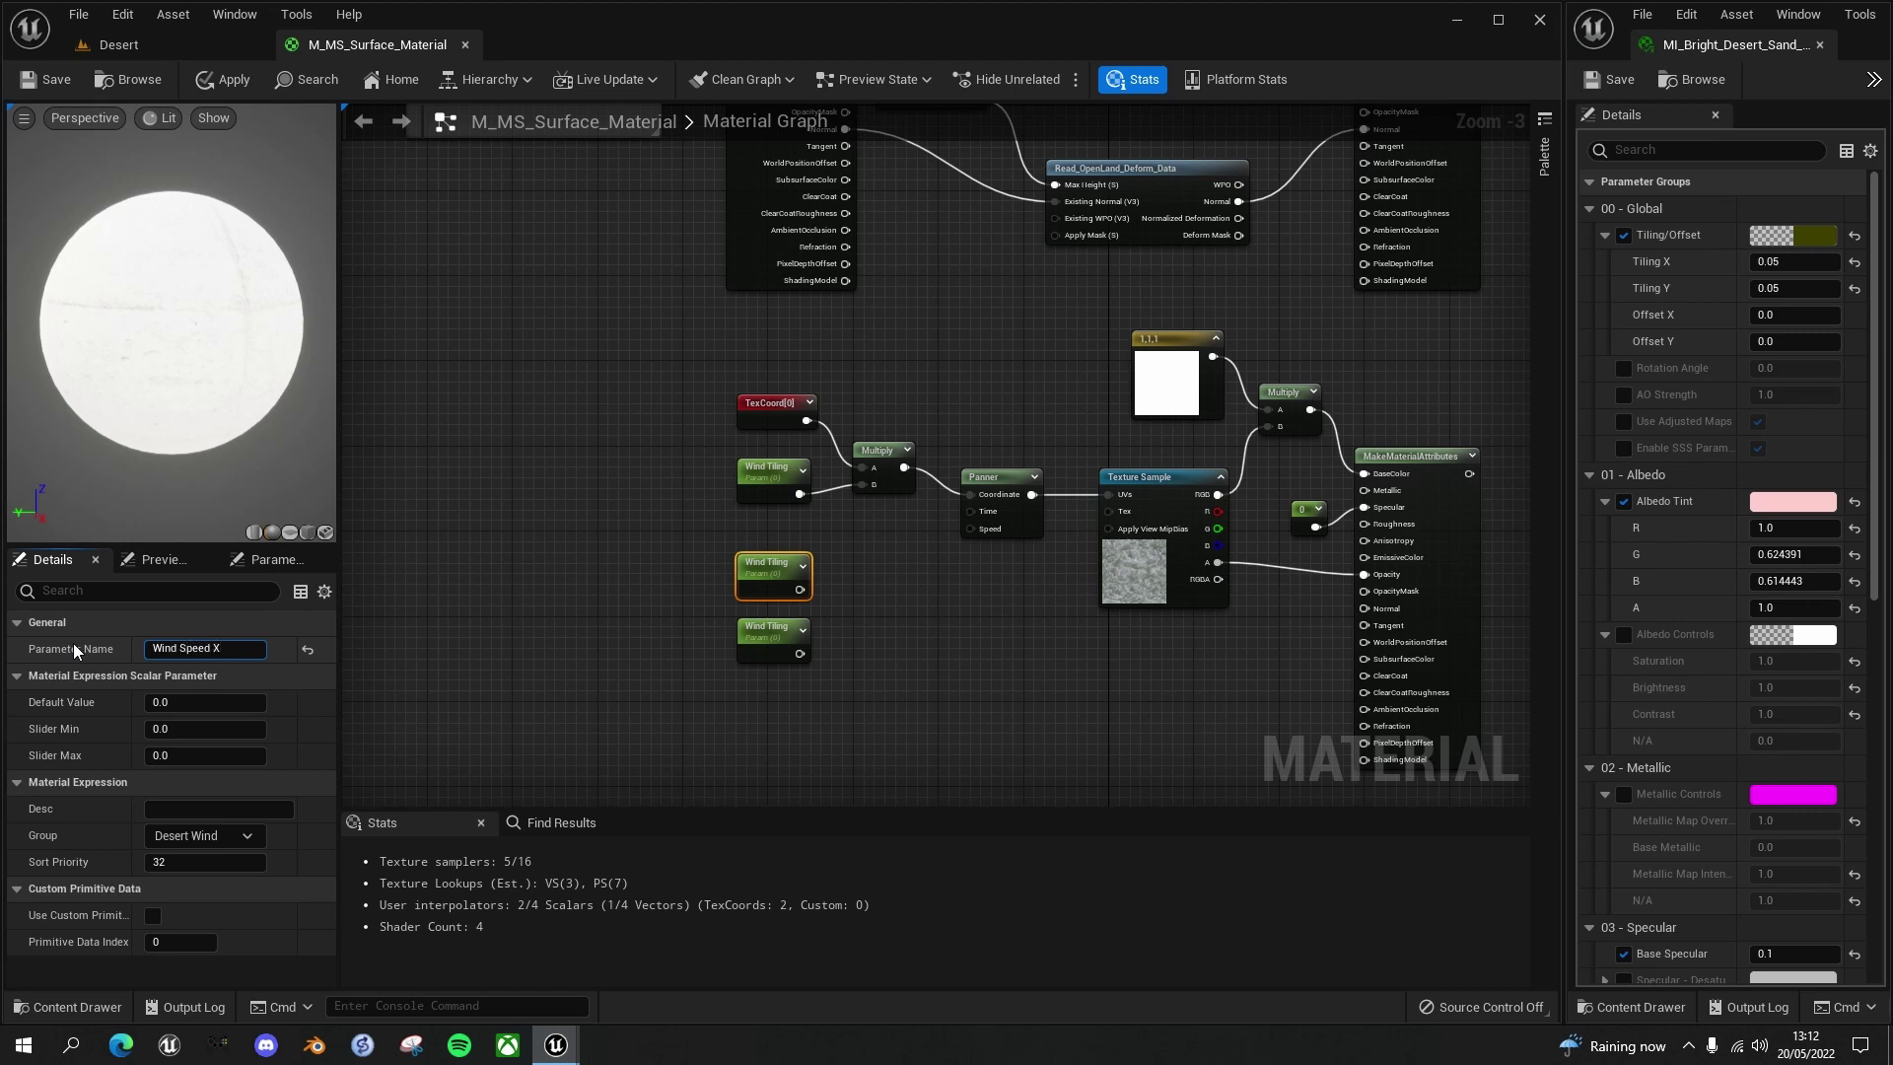
{"action": "key", "text": "Return"}
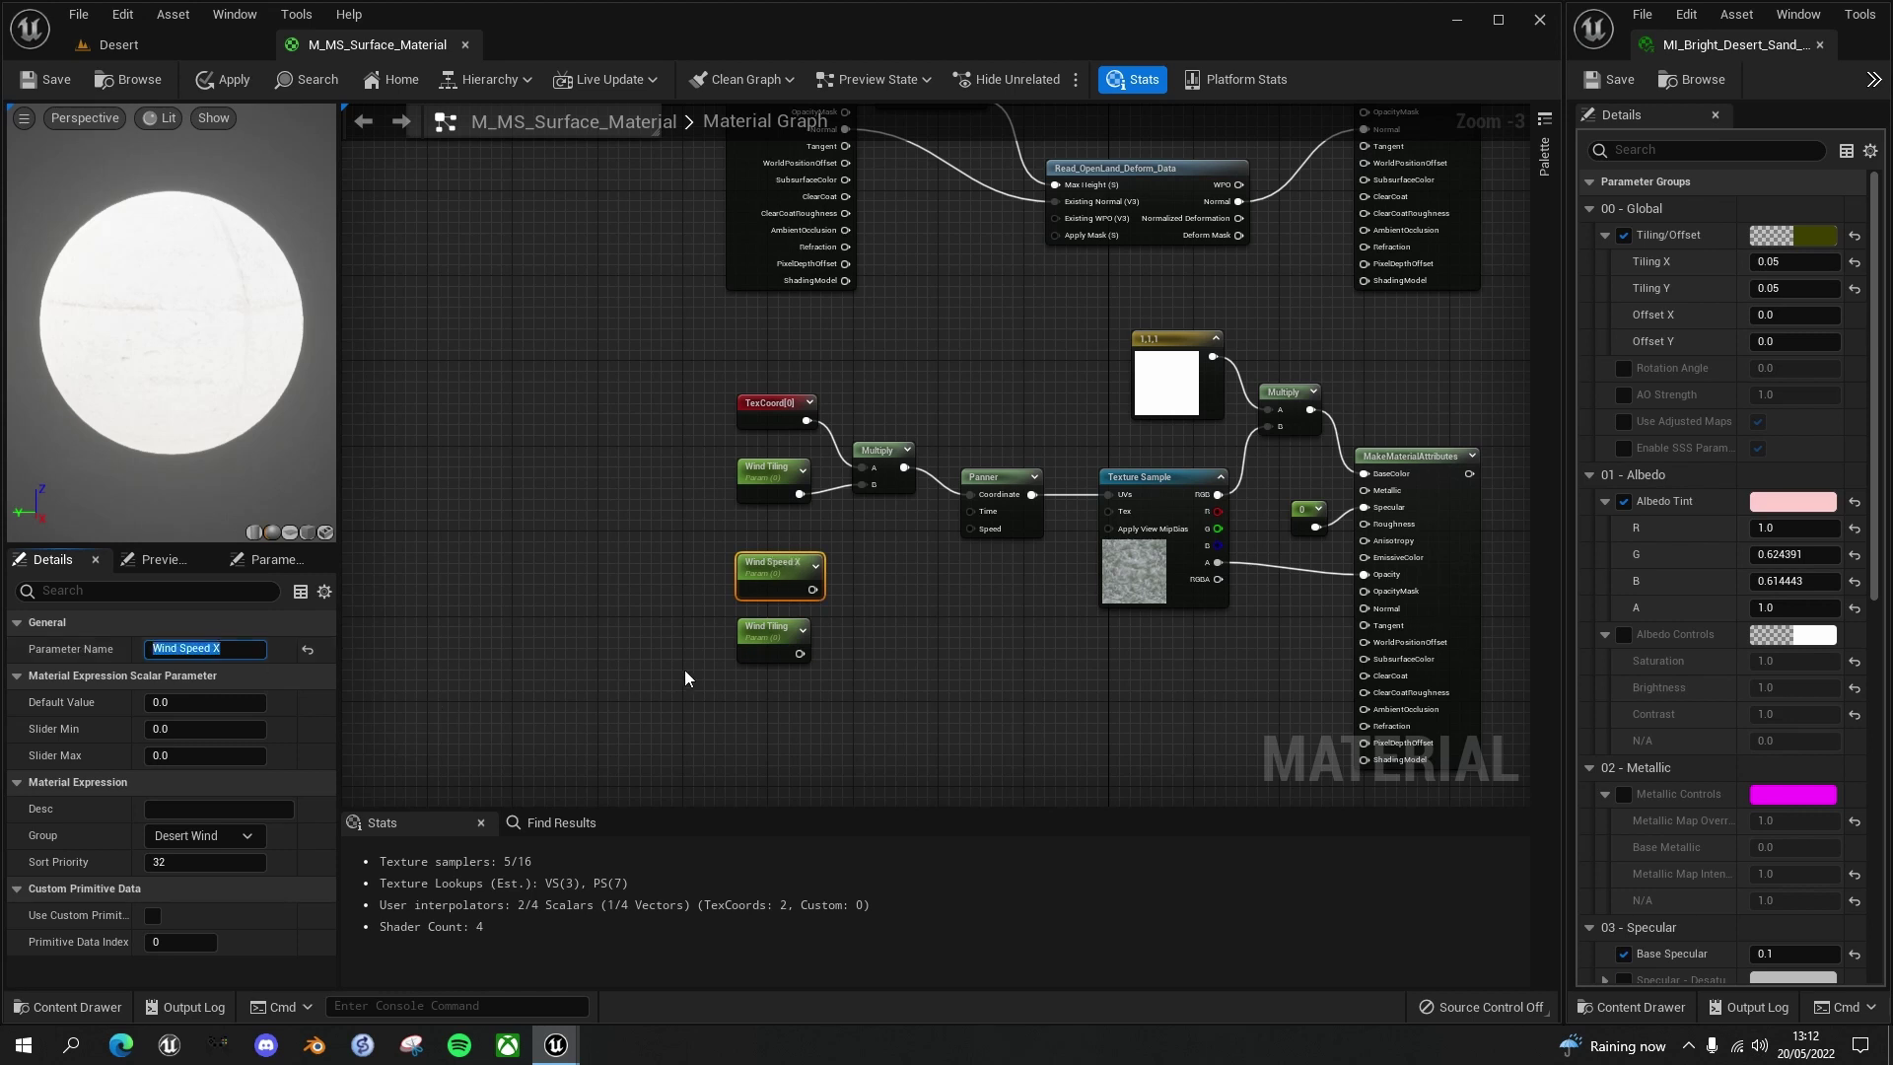
{"action": "left_click", "coordinate": [779, 638]}
{"action": "left_click", "coordinate": [193, 650]}
{"action": "double_click", "coordinate": [197, 649]}
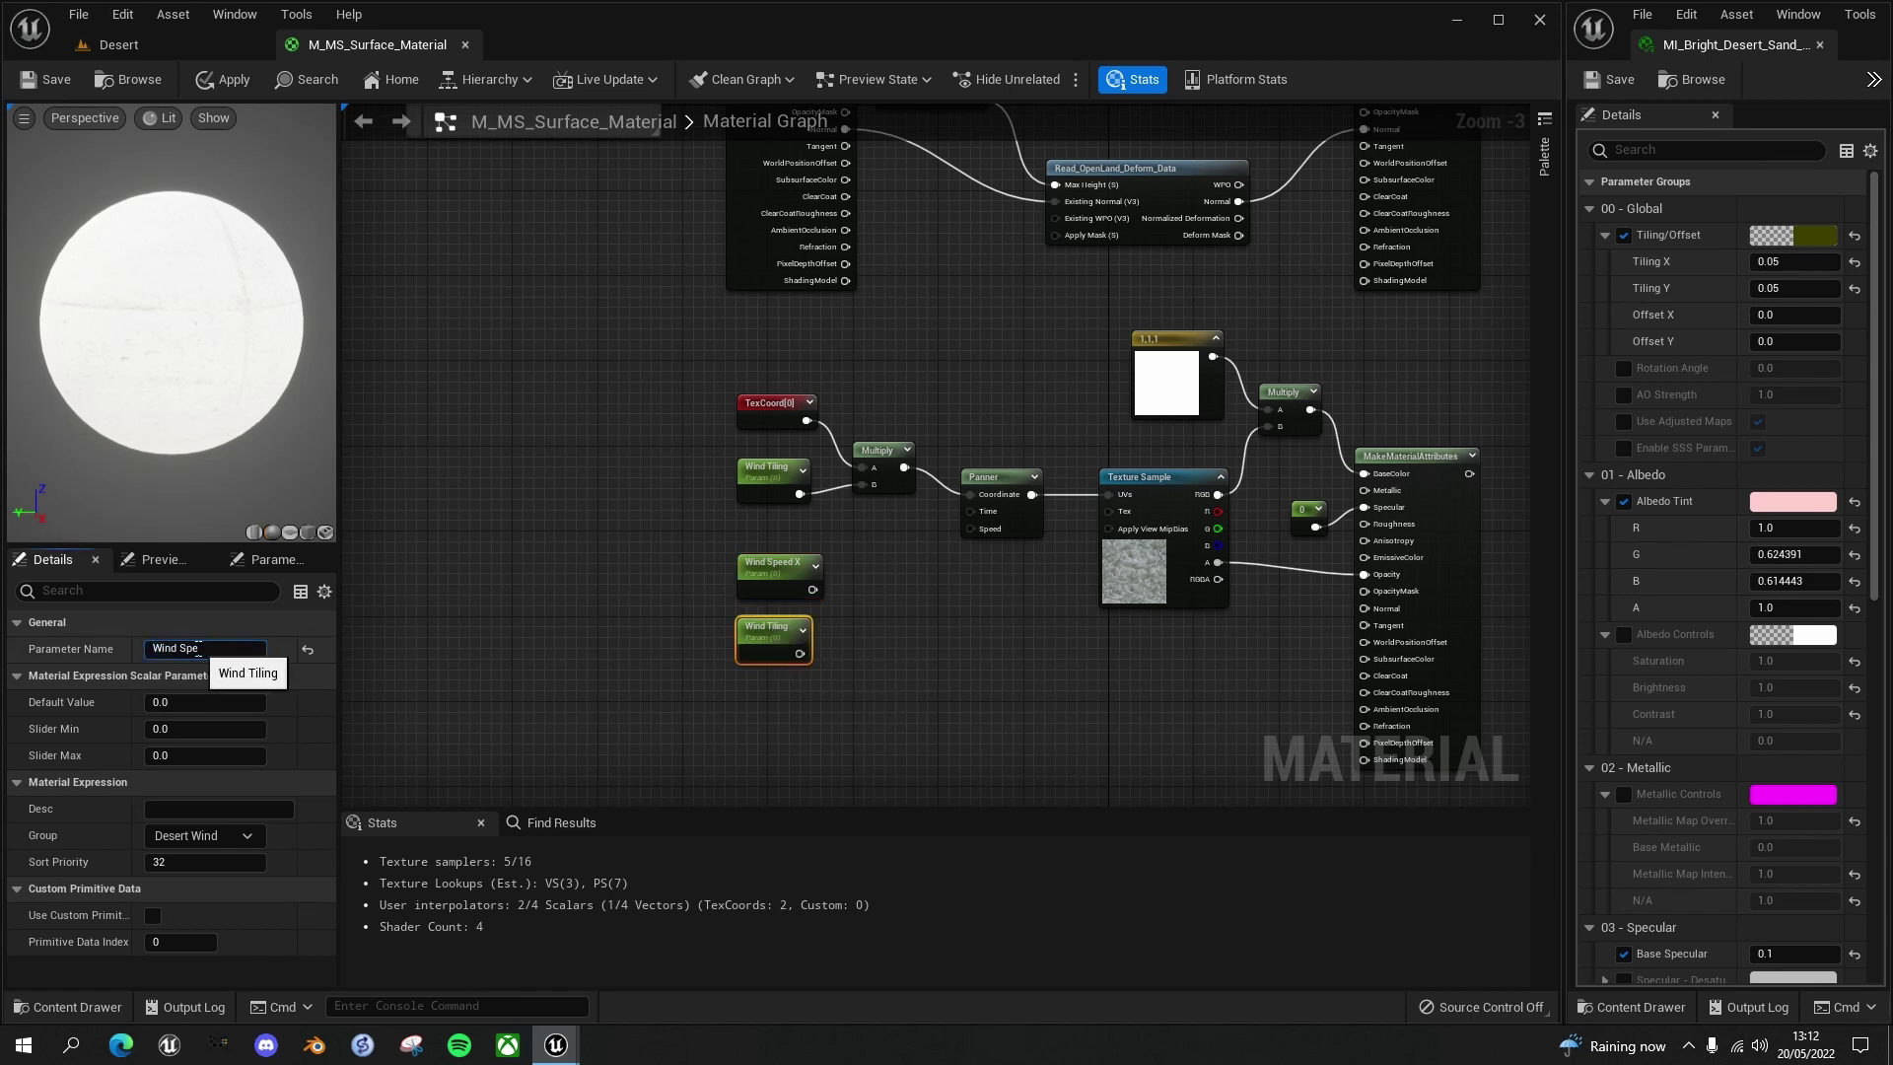
{"action": "key", "text": "Return"}
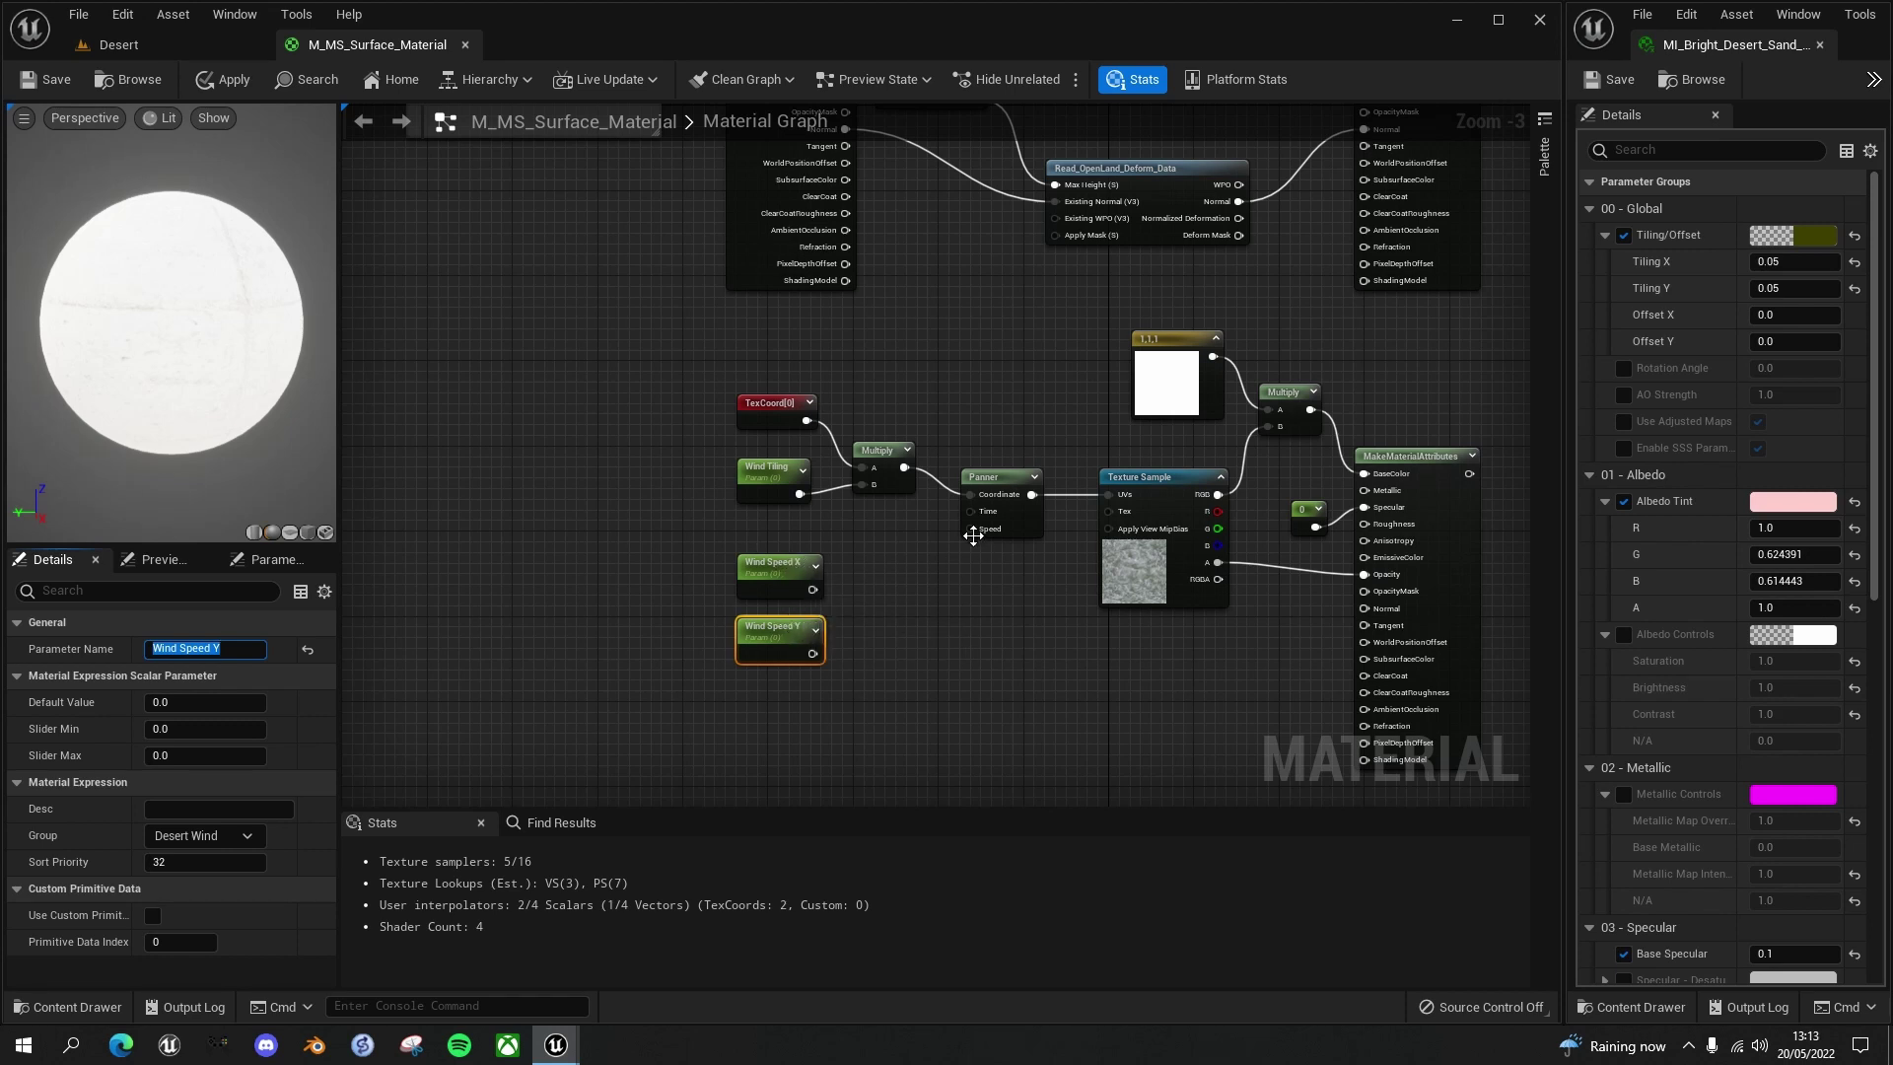
Combine Wind Speed X and Wind Speed Y with an AppendVector node and connect its output to the Panner's Speed input
{"action": "left_click_drag", "start_coordinate": [809, 590], "coordinate": [860, 604]}
{"action": "type", "text": "append"}
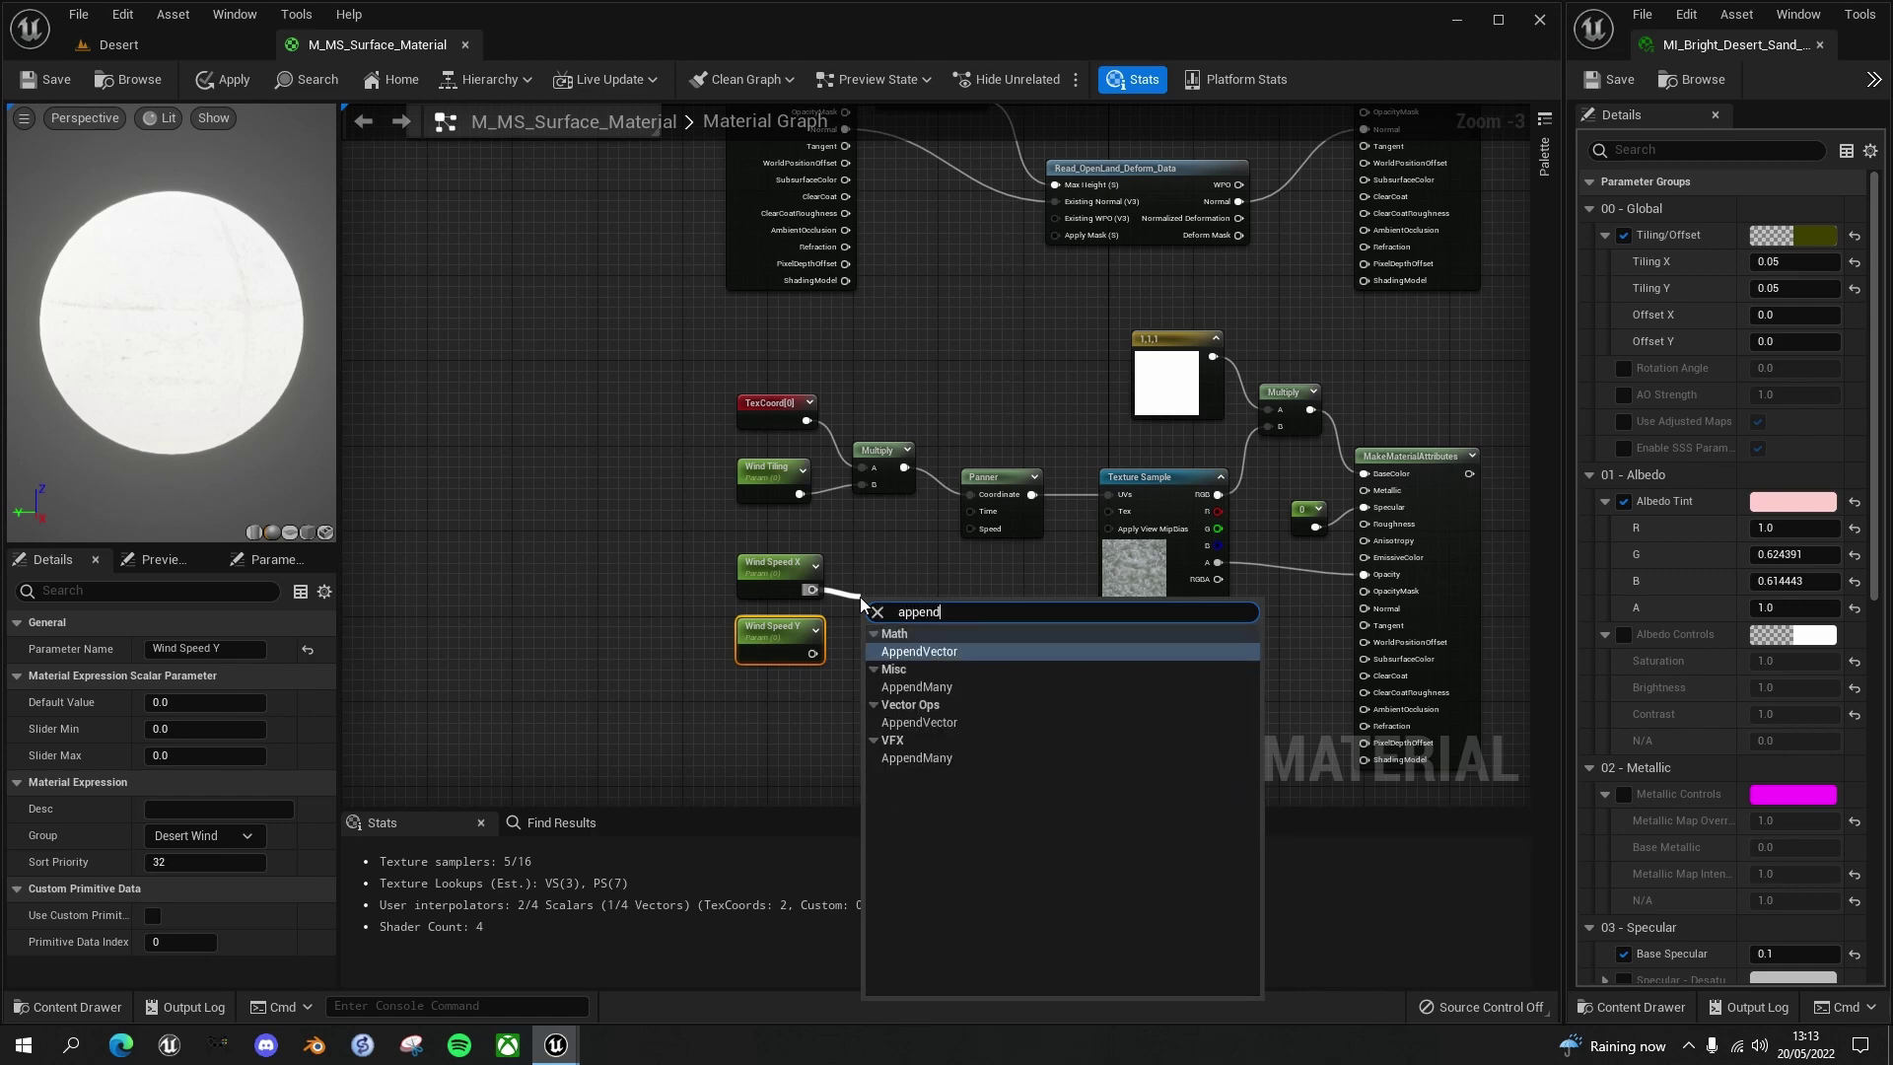
{"action": "key", "text": "Return"}
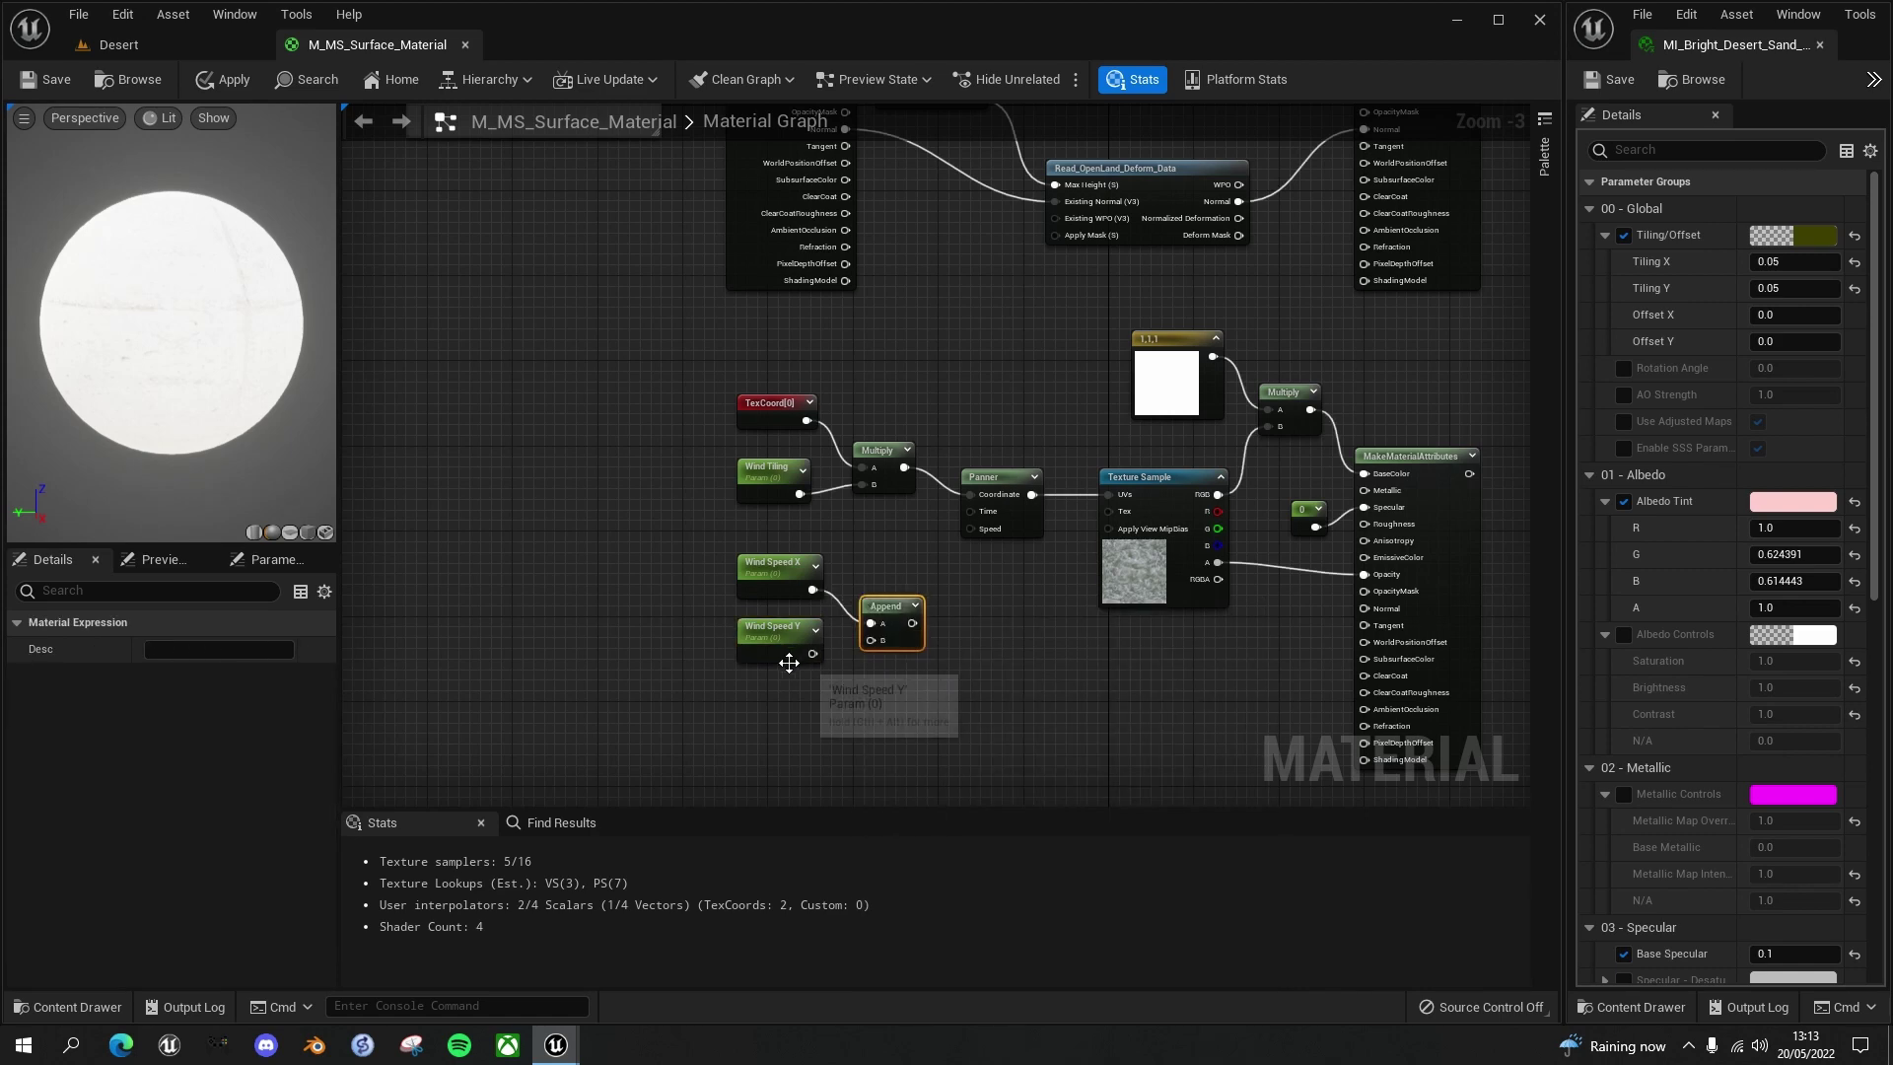
{"action": "left_click_drag", "start_coordinate": [812, 654], "coordinate": [975, 532]}
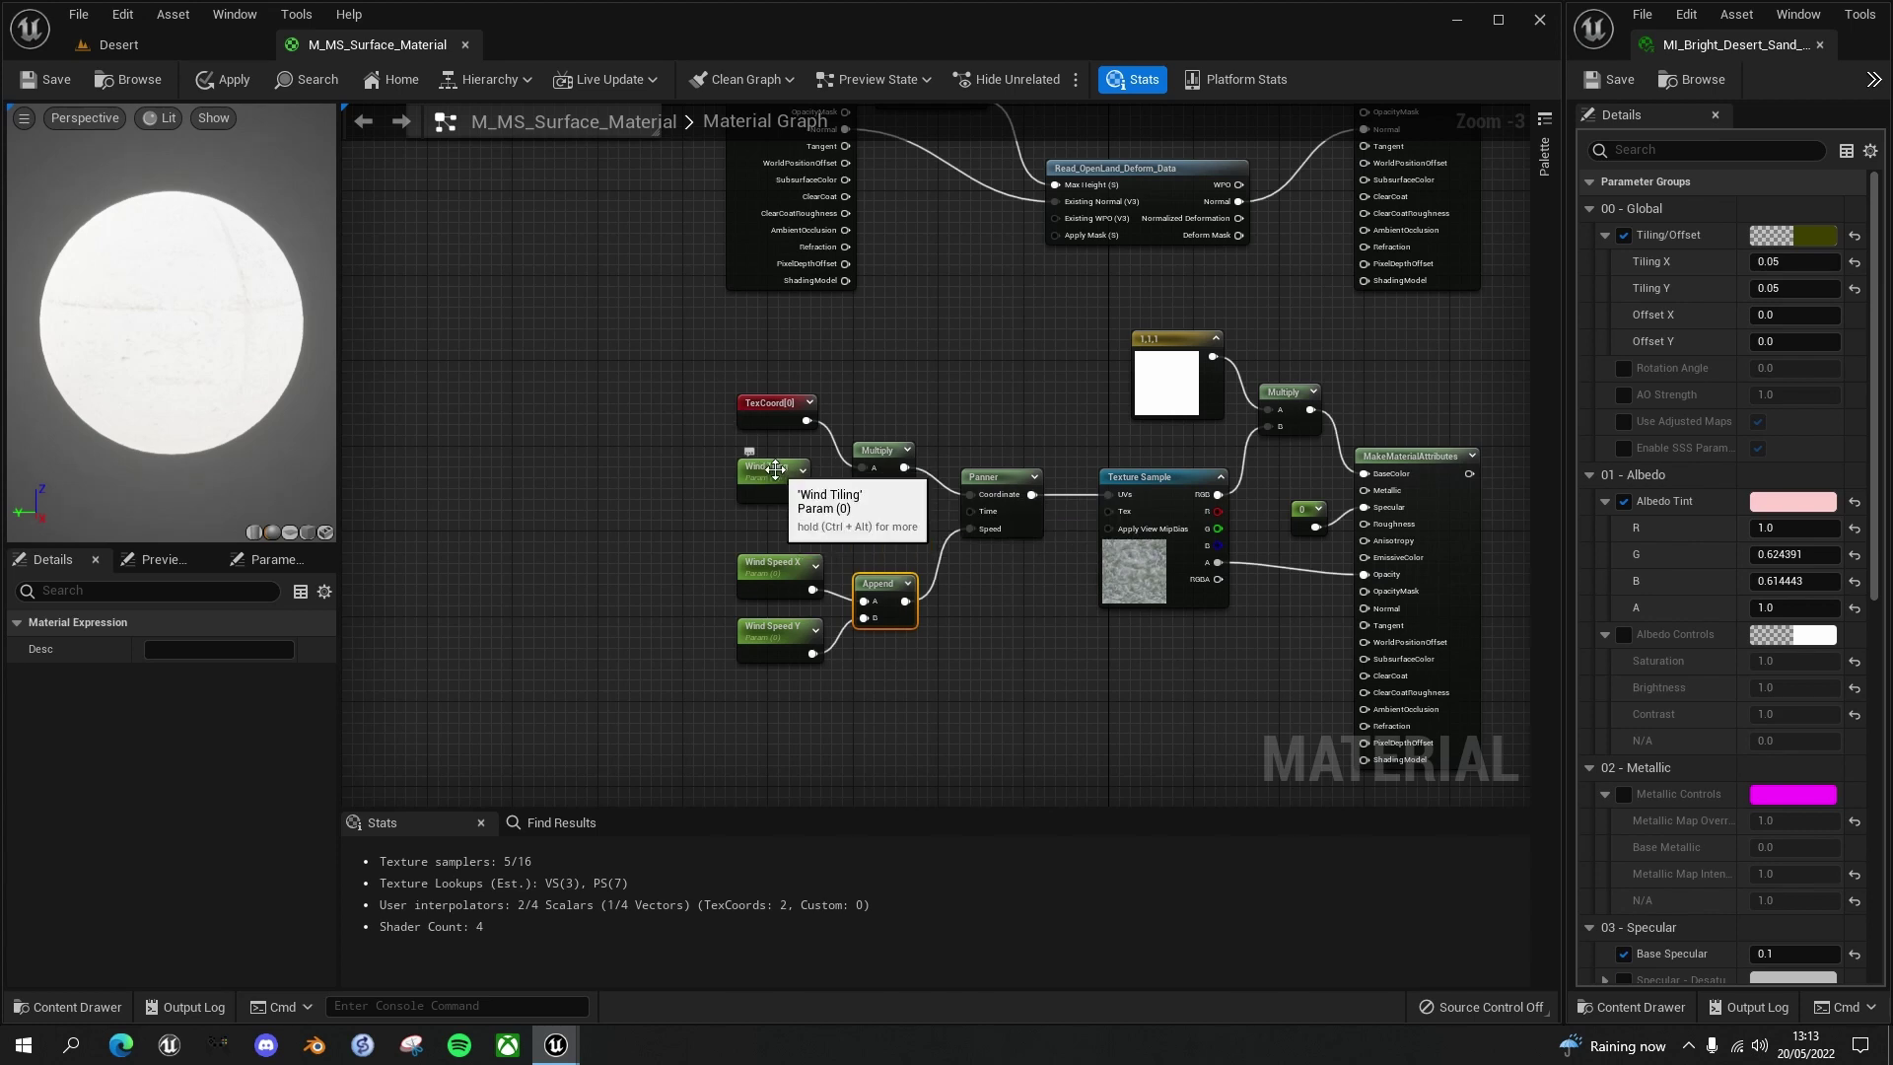
Set the Wind Tiling parameter's default value to 1.0 and check the defaults of the two wind speed parameters
{"action": "left_click", "coordinate": [771, 493]}
{"action": "left_click", "coordinate": [174, 703]}
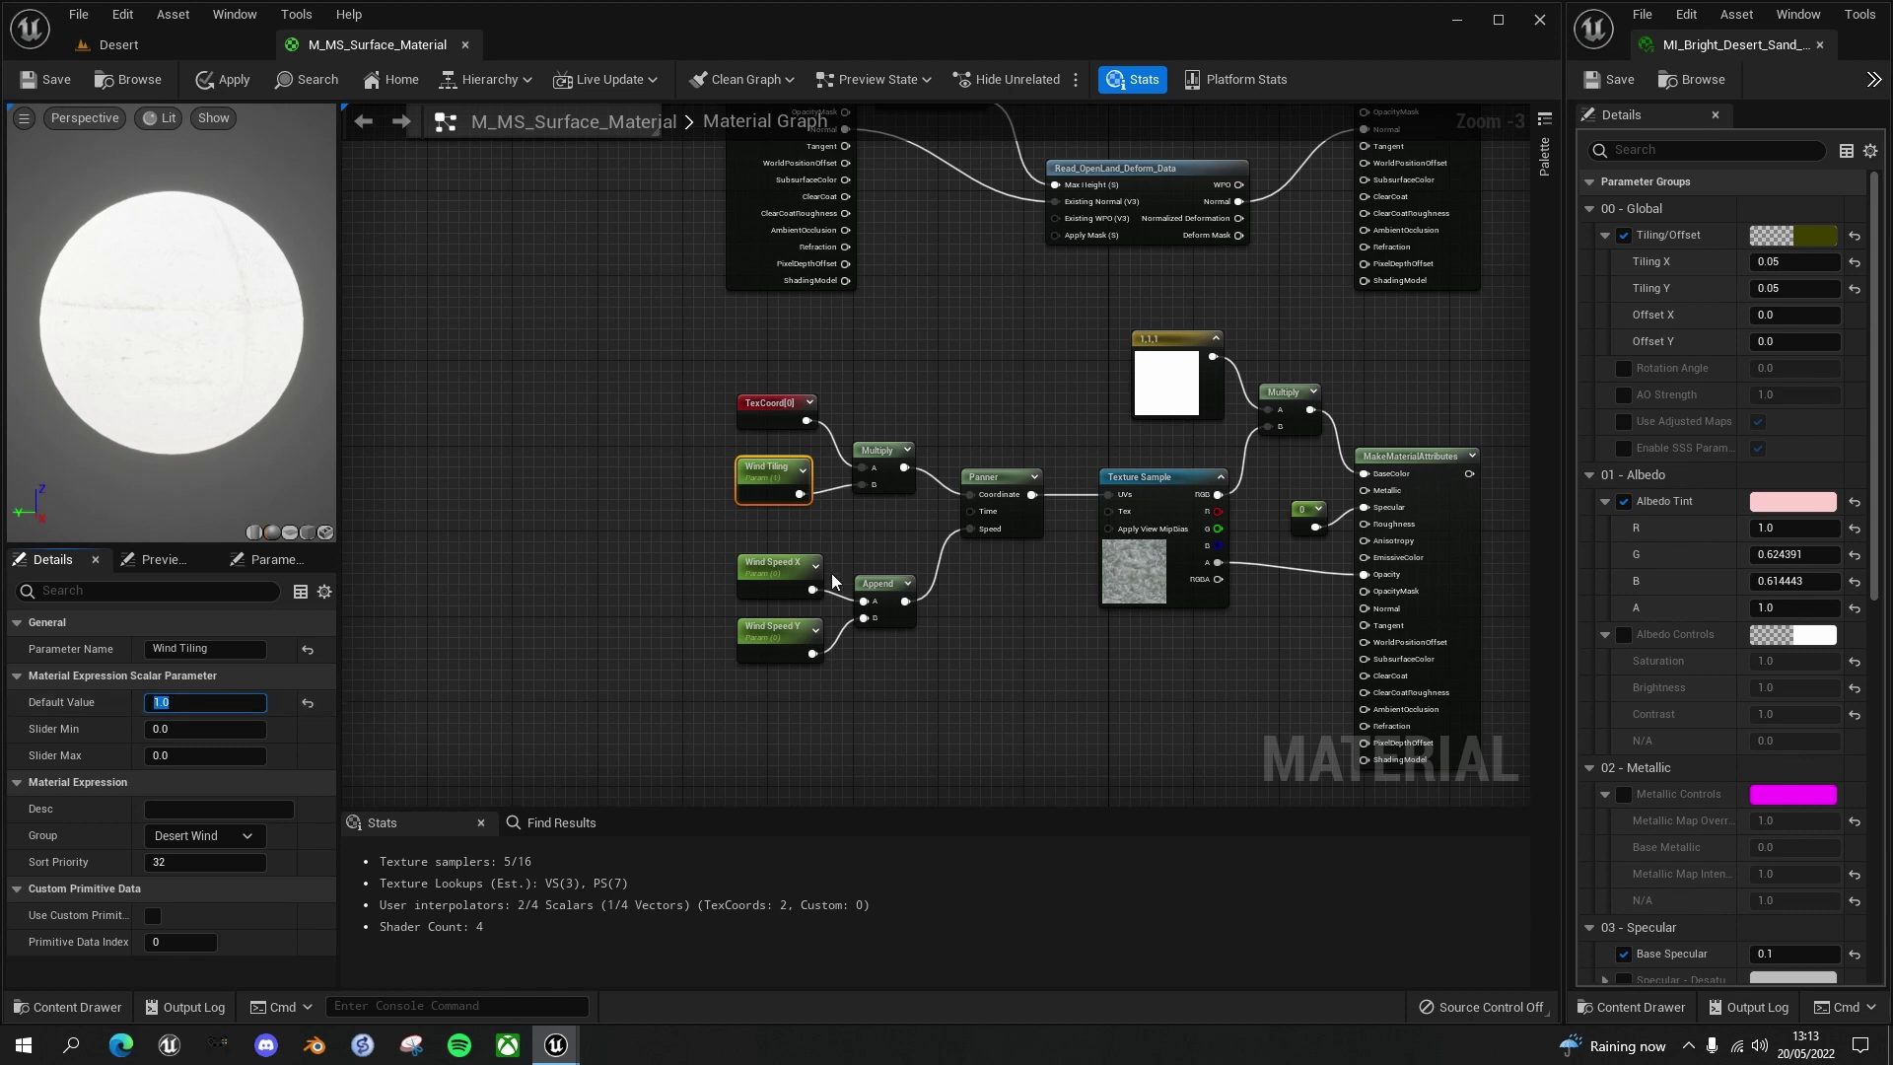
{"action": "left_click", "coordinate": [793, 580]}
{"action": "left_click", "coordinate": [781, 632]}
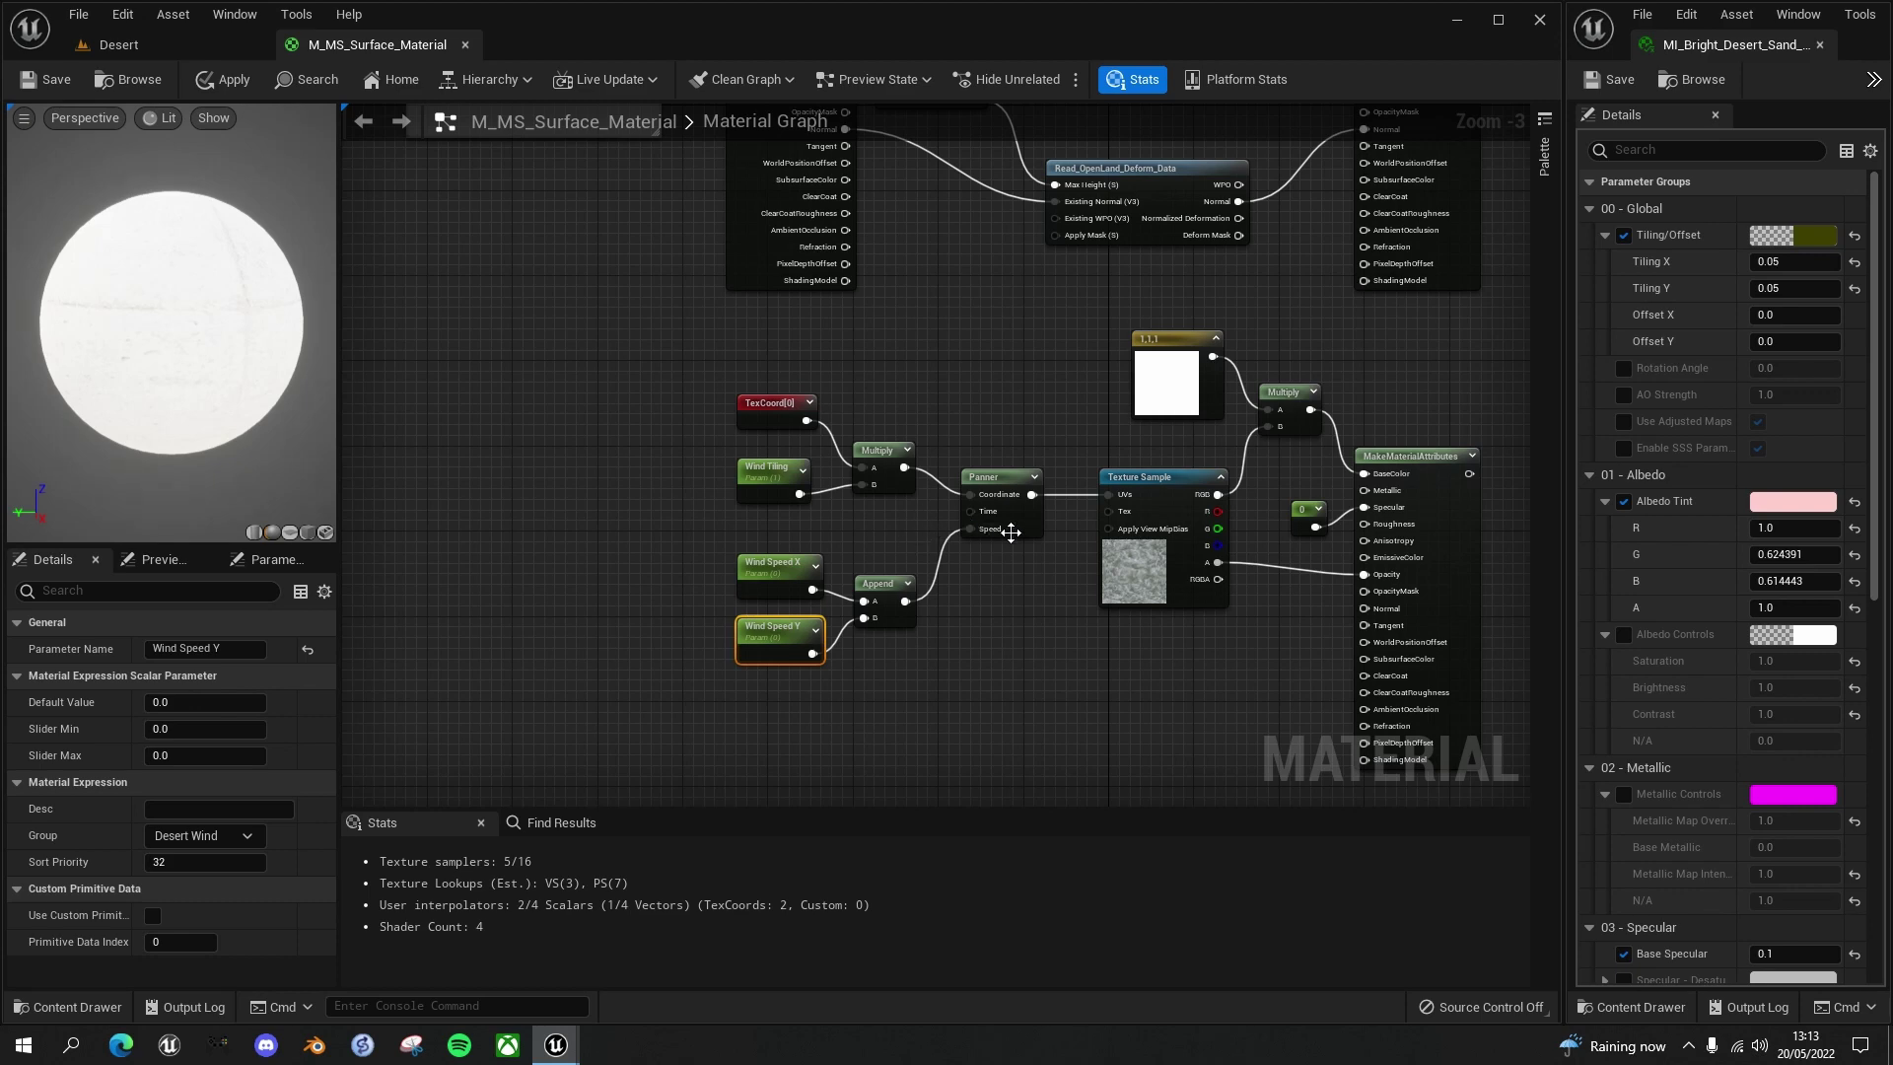
Move all the wind nodes slightly down and enclose them in a comment box titled Desert Wind
{"action": "right_click_drag", "start_coordinate": [1154, 656], "coordinate": [1039, 598]}
{"action": "scroll", "coordinate": [1046, 635], "scroll_direction": "down", "scroll_amount": 1}
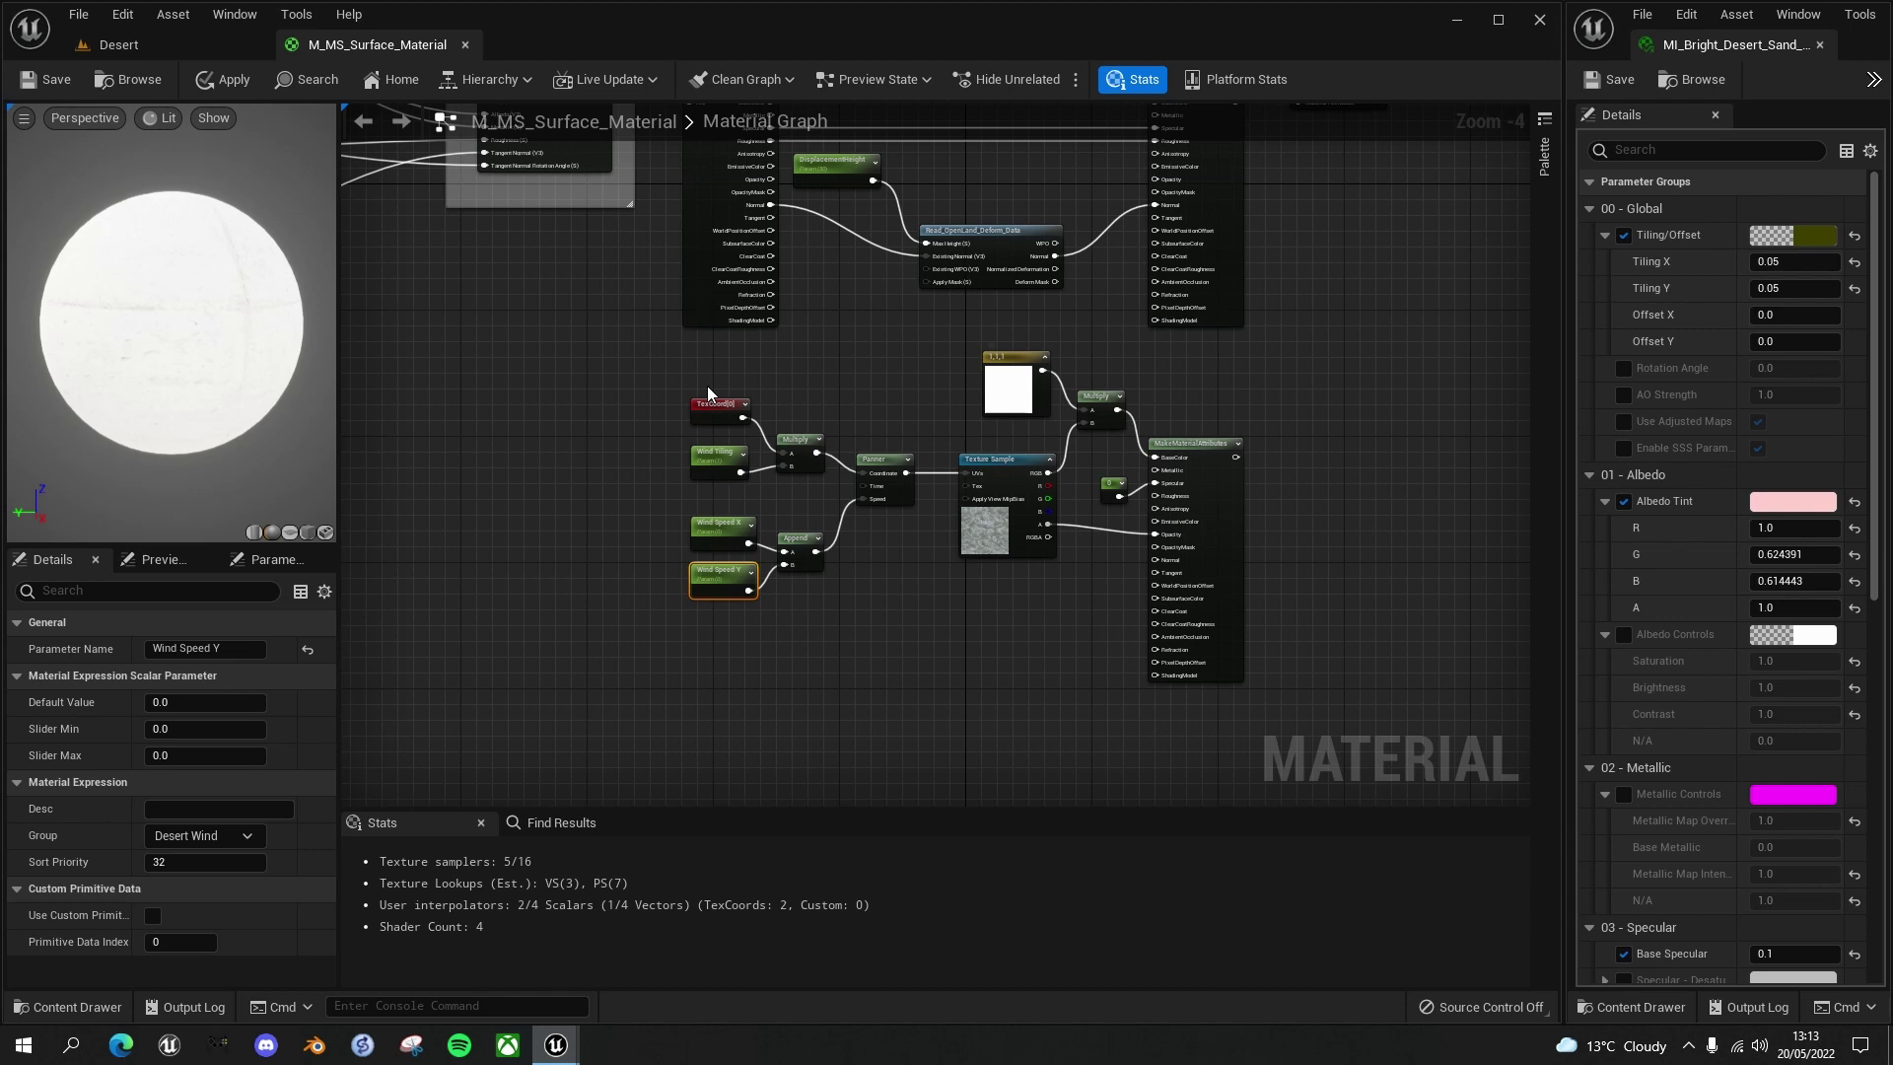
{"action": "left_click_drag", "start_coordinate": [697, 362], "coordinate": [1237, 592]}
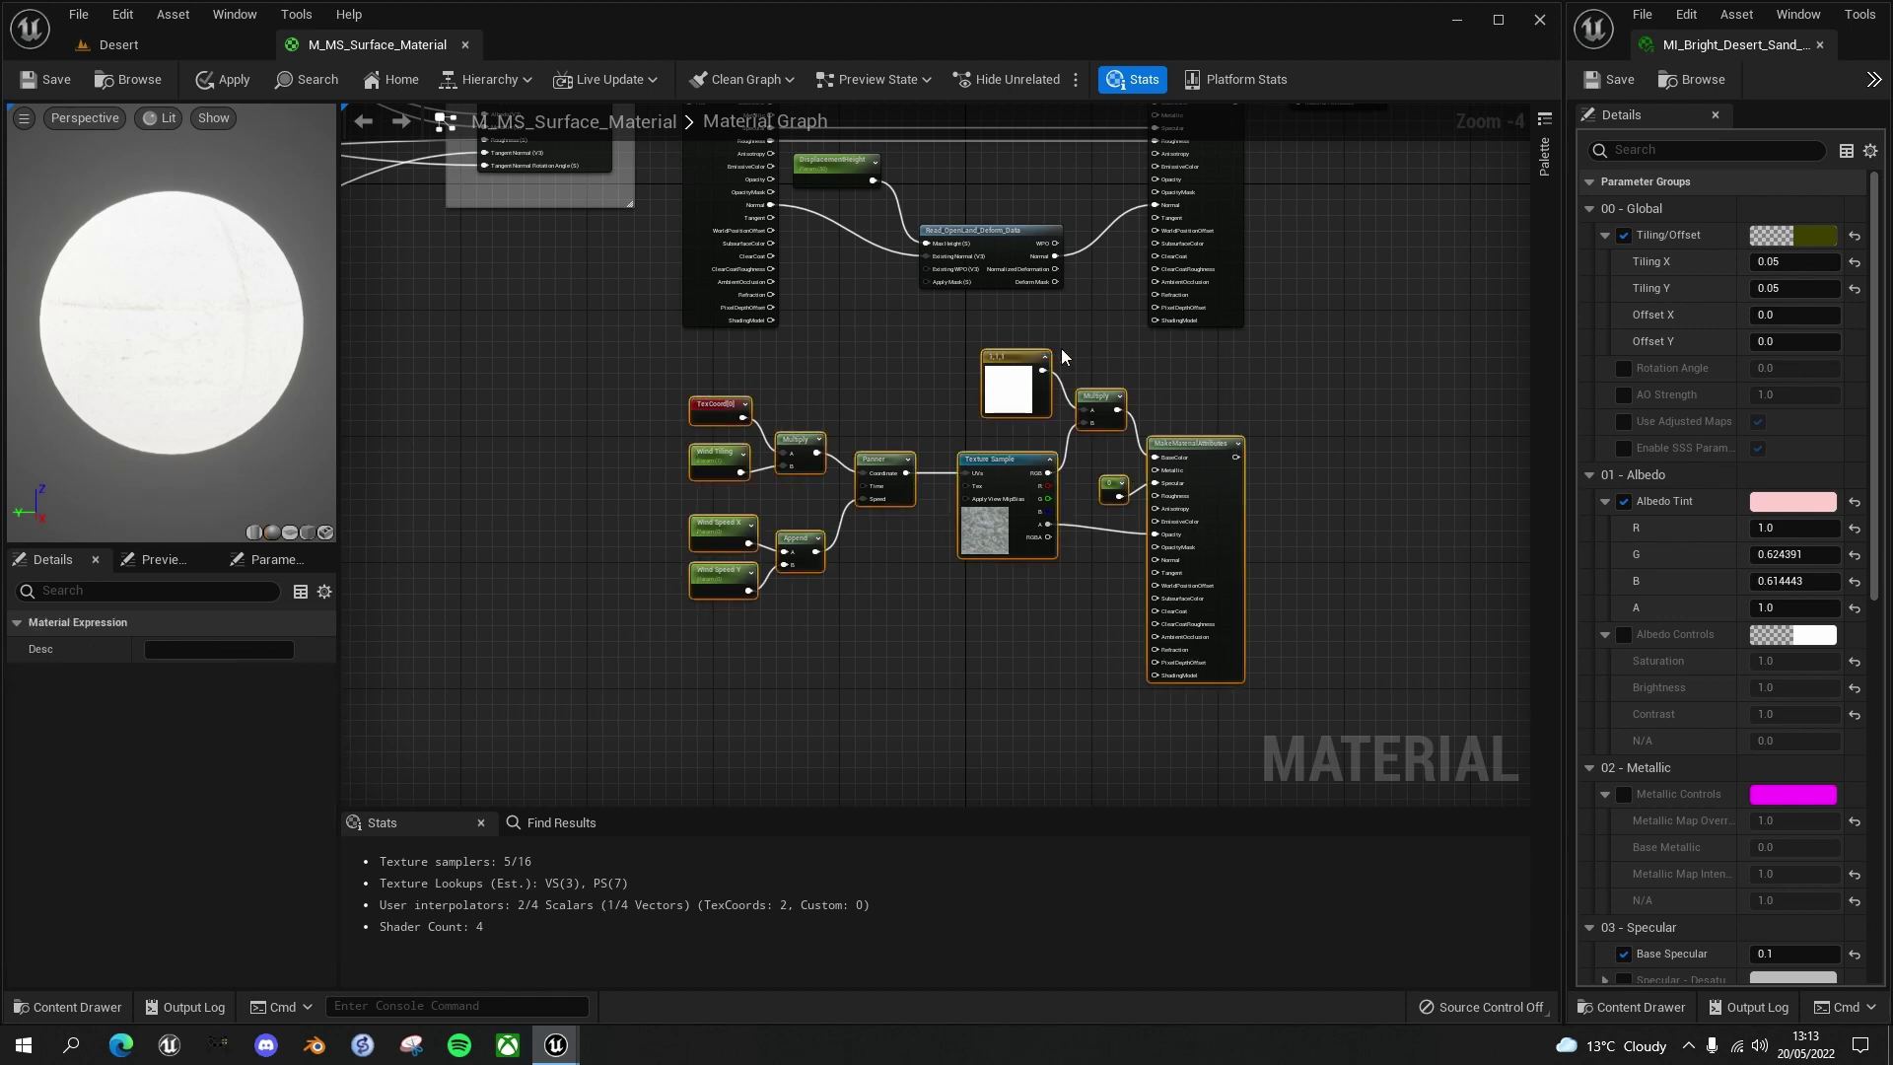
{"action": "left_click_drag", "start_coordinate": [1026, 353], "coordinate": [1028, 412]}
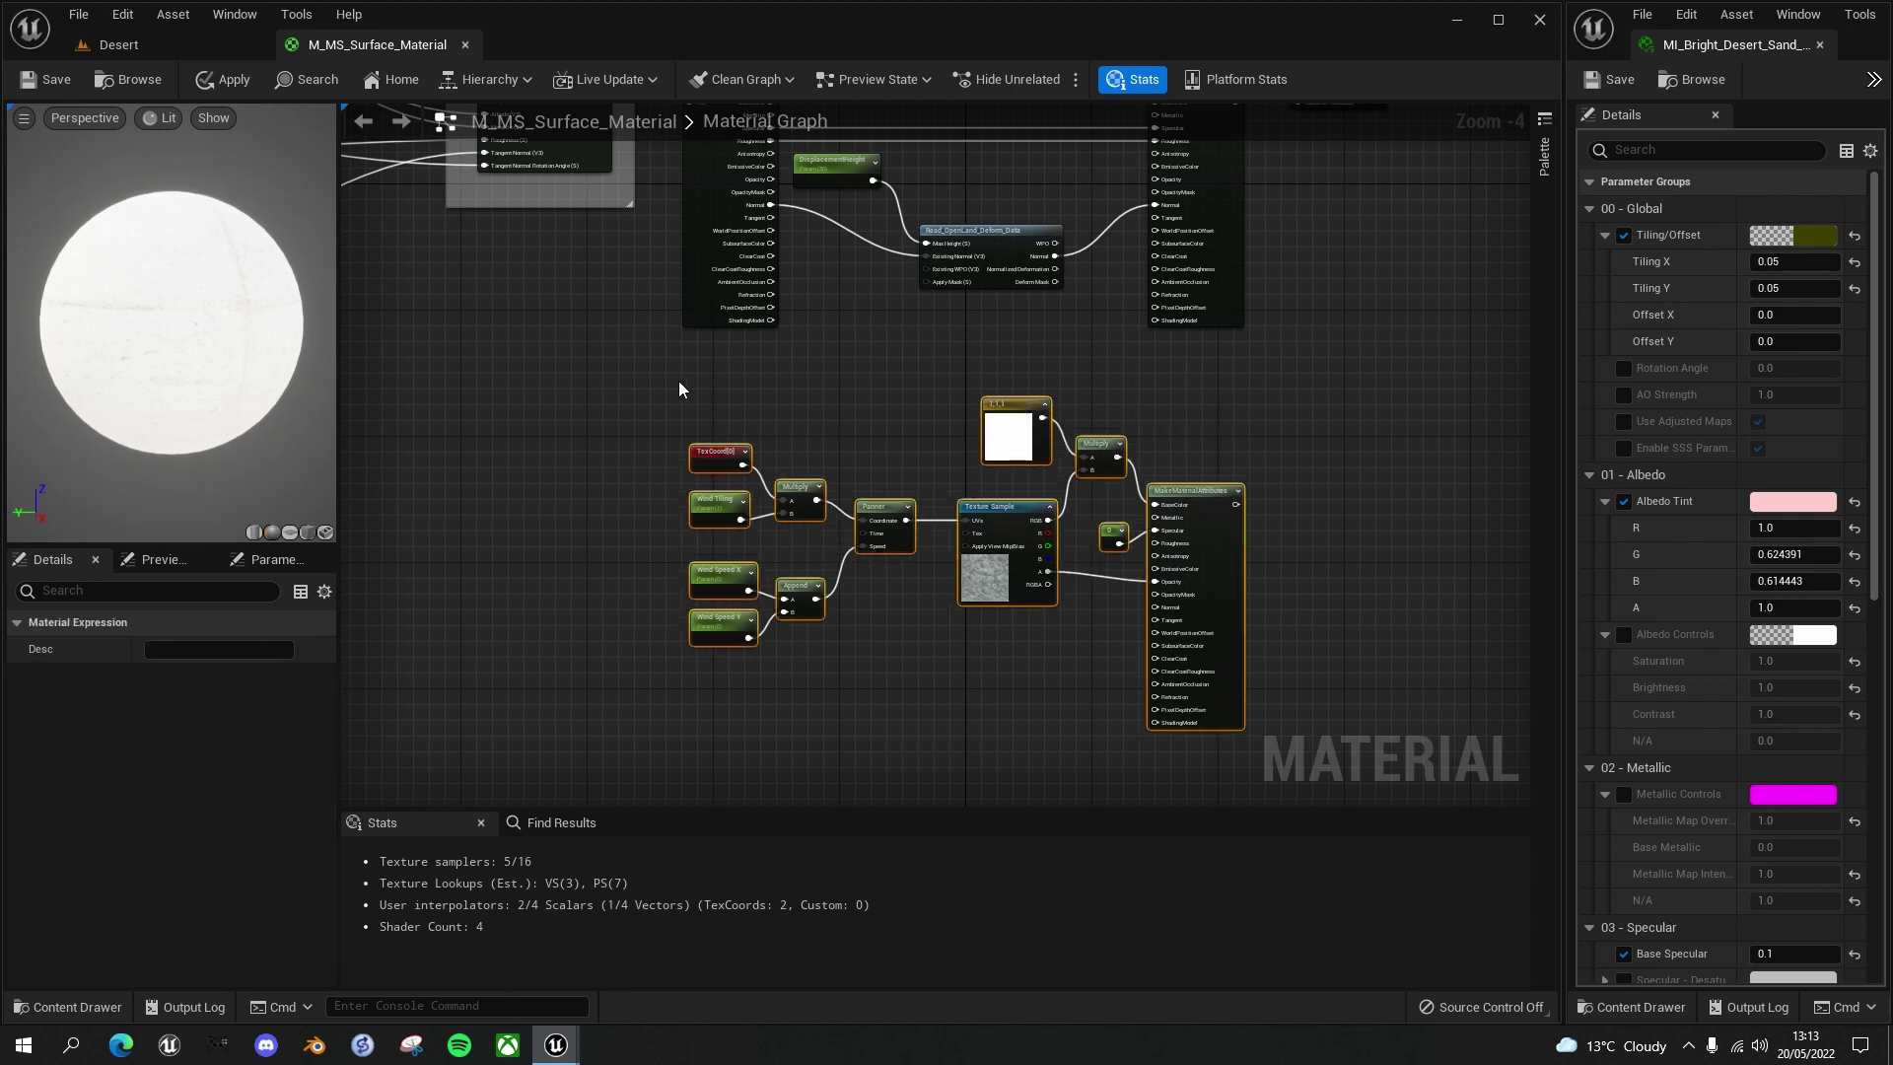
{"action": "left_click_drag", "start_coordinate": [667, 362], "coordinate": [1272, 772]}
{"action": "key", "text": "c"}
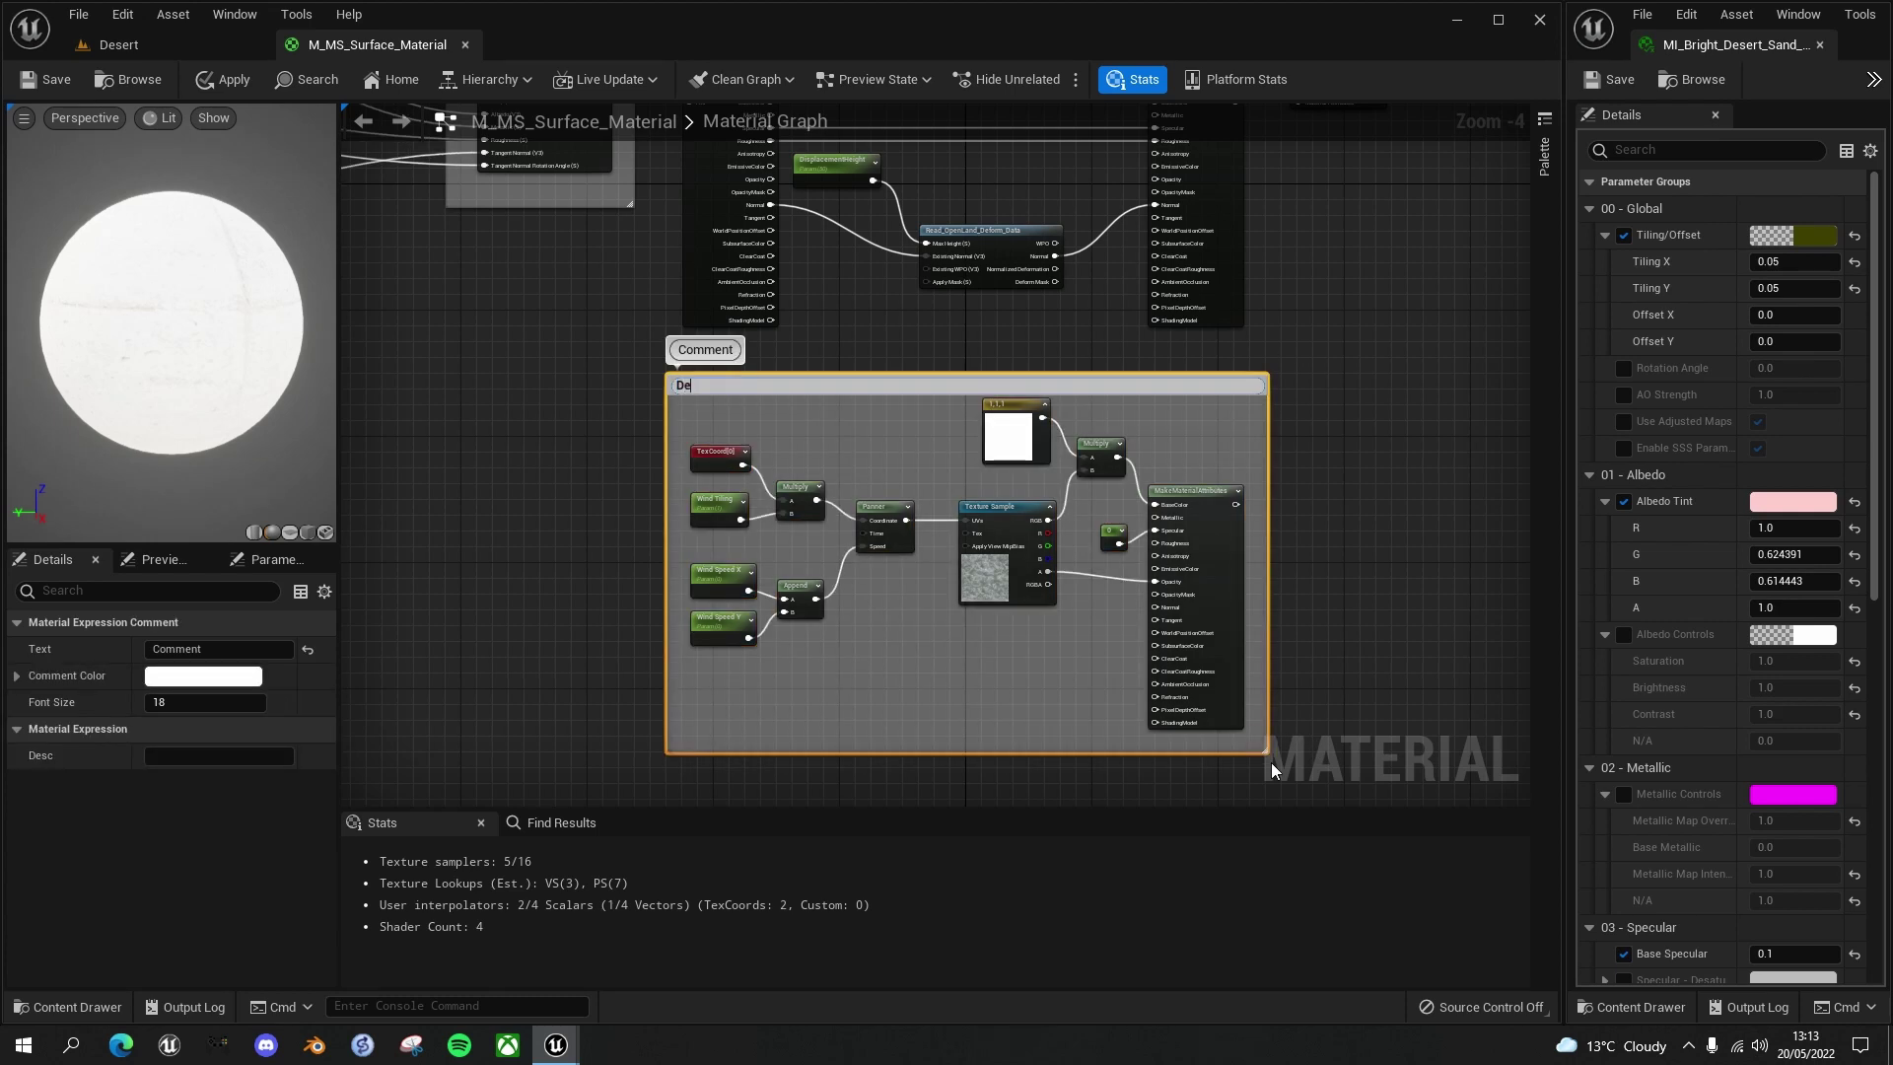
{"action": "key", "text": "Return"}
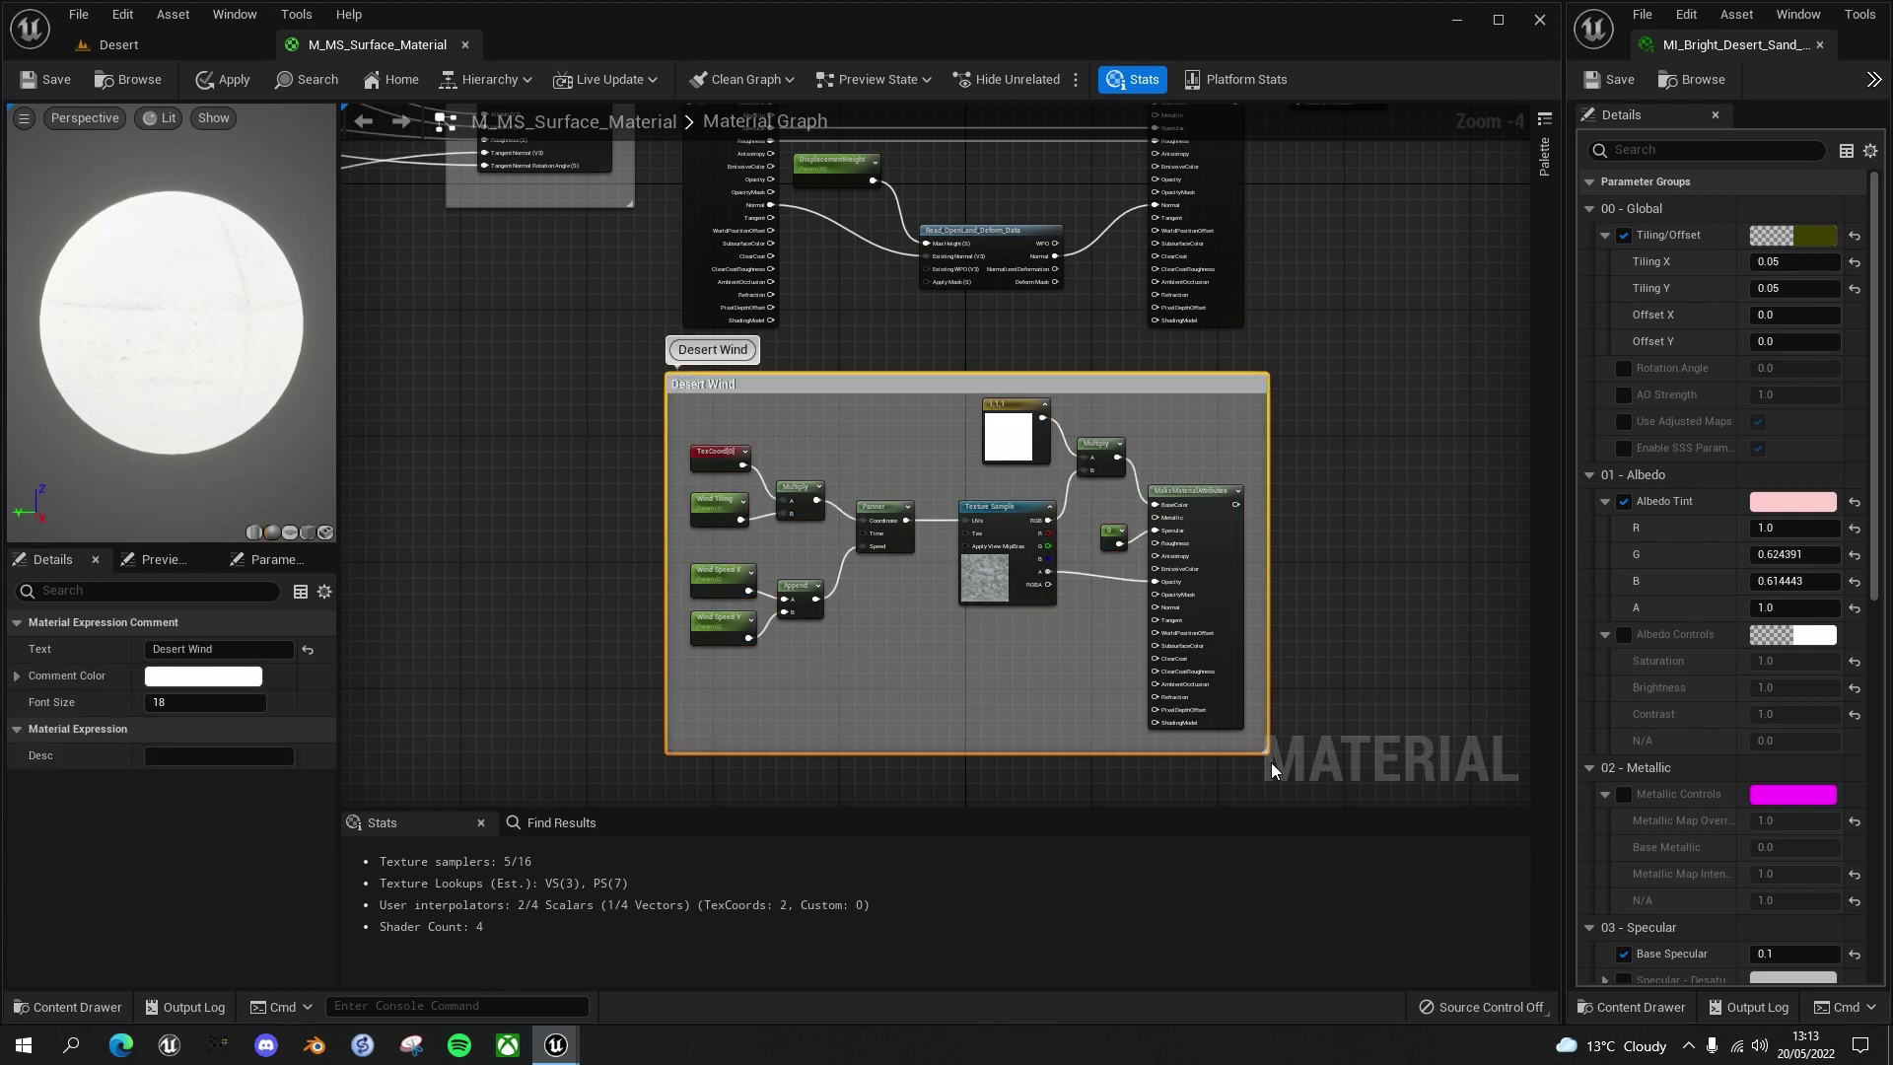
Move the material's result node further away, connect the Desert Wind MakeMaterialAttributes output to it, and save the material
{"action": "scroll", "coordinate": [1345, 480], "scroll_direction": "down", "scroll_amount": 1}
{"action": "right_click_drag", "start_coordinate": [1352, 473], "coordinate": [1031, 506]}
{"action": "left_click_drag", "start_coordinate": [1025, 244], "coordinate": [1190, 244]}
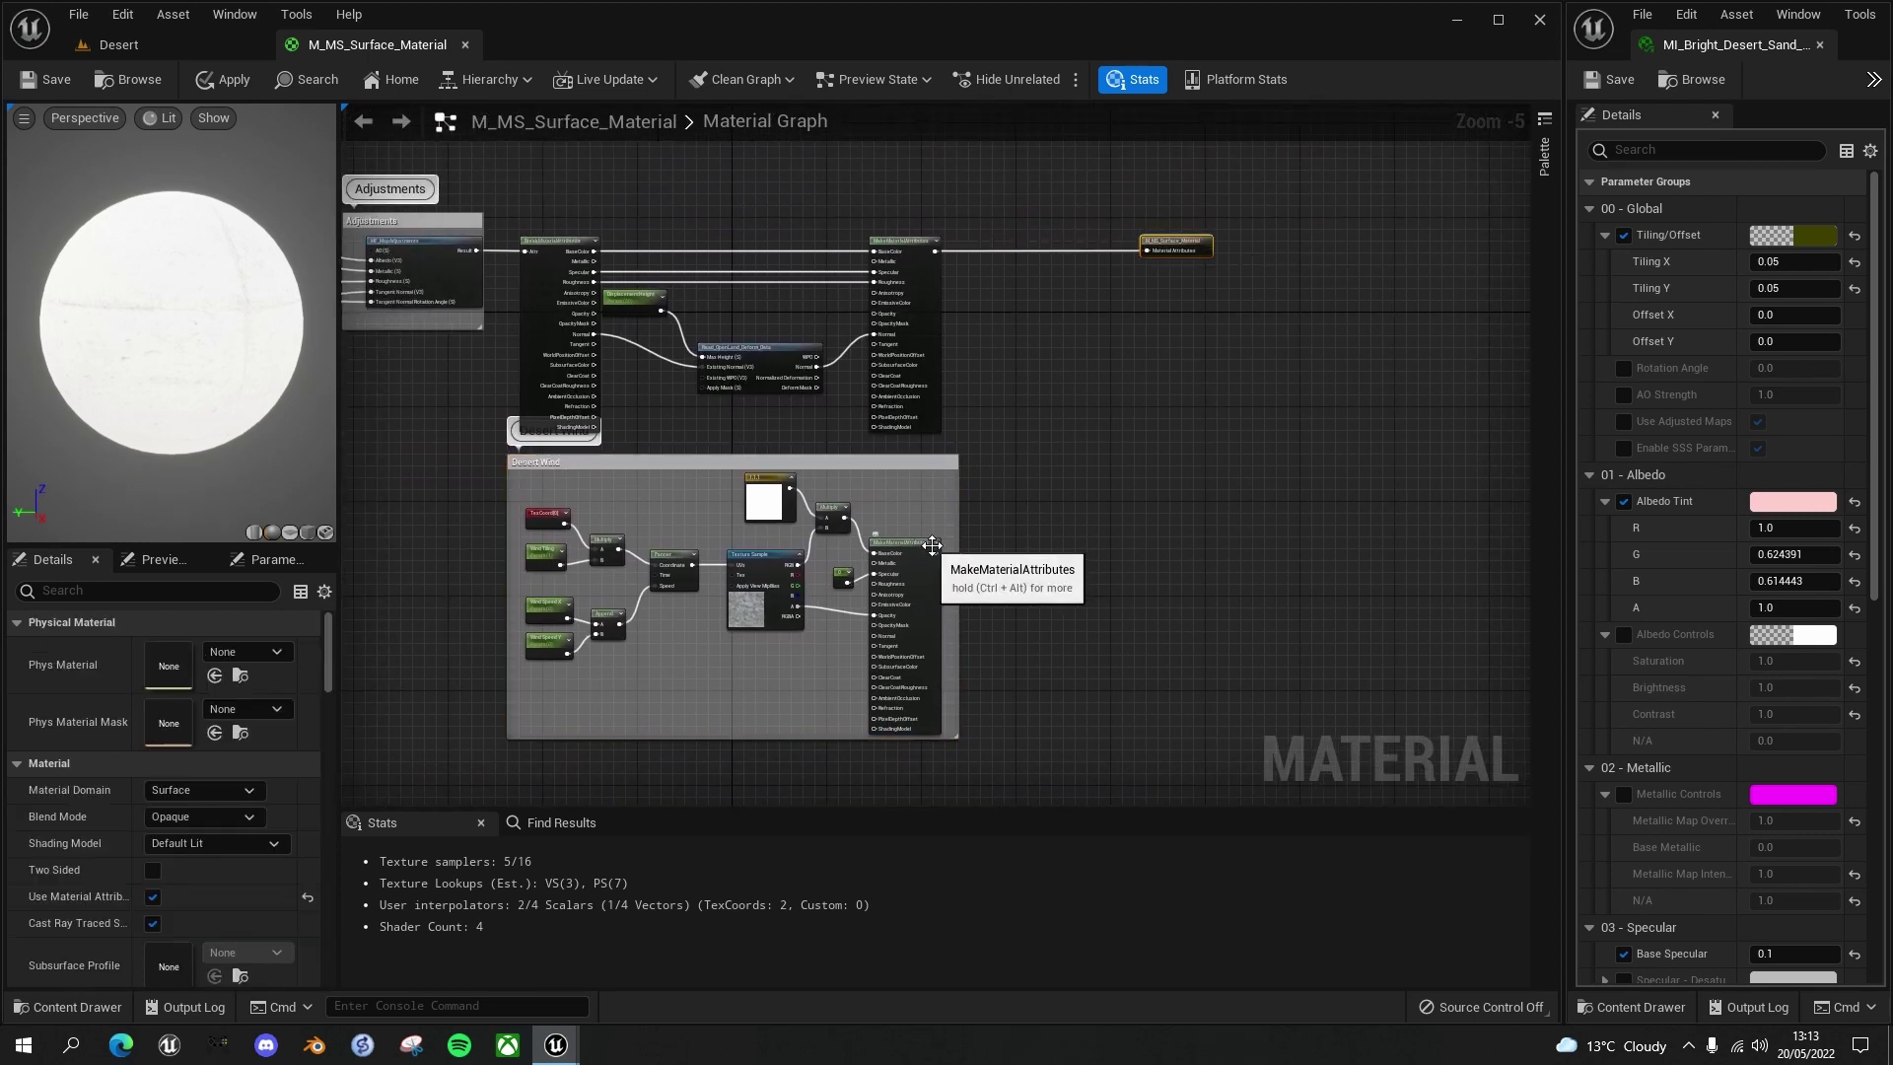
{"action": "left_click_drag", "start_coordinate": [935, 555], "coordinate": [1153, 255]}
{"action": "scroll", "coordinate": [1156, 253], "scroll_direction": "up", "scroll_amount": 3}
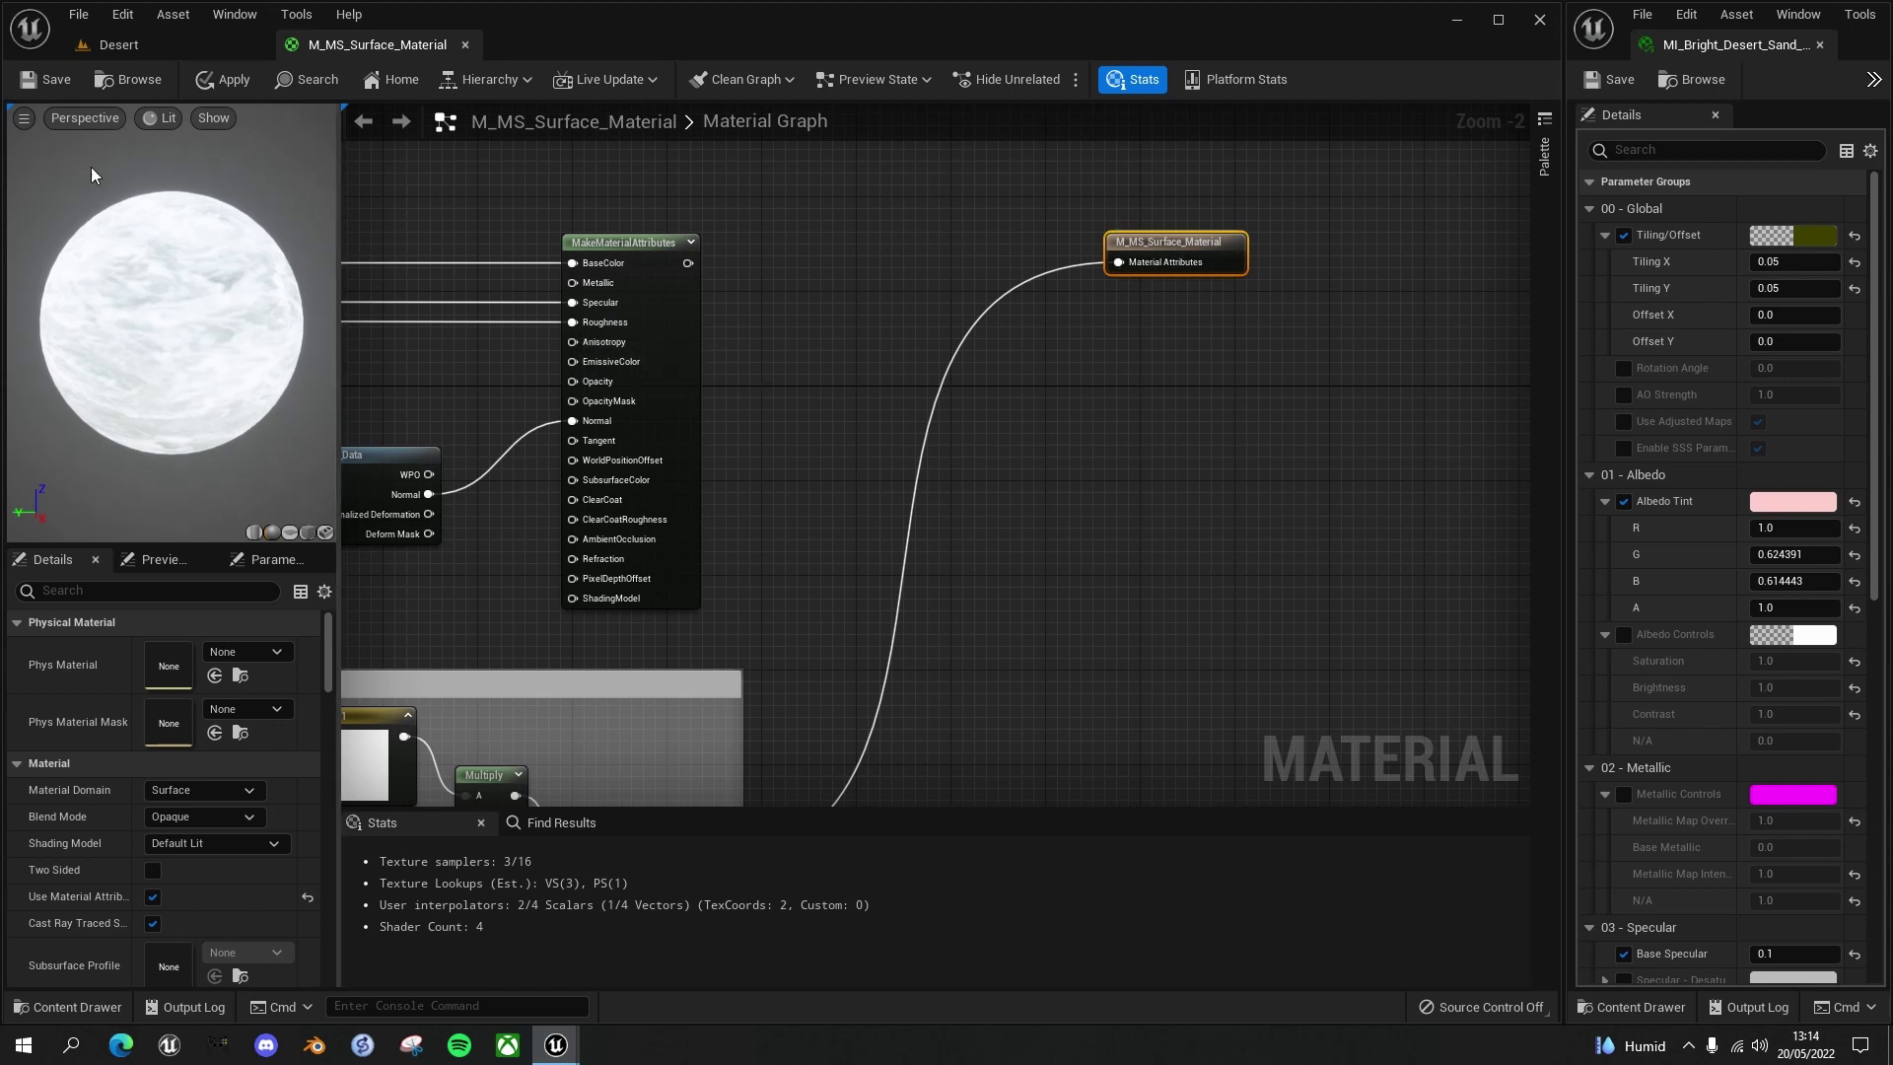
{"action": "left_click", "coordinate": [67, 84]}
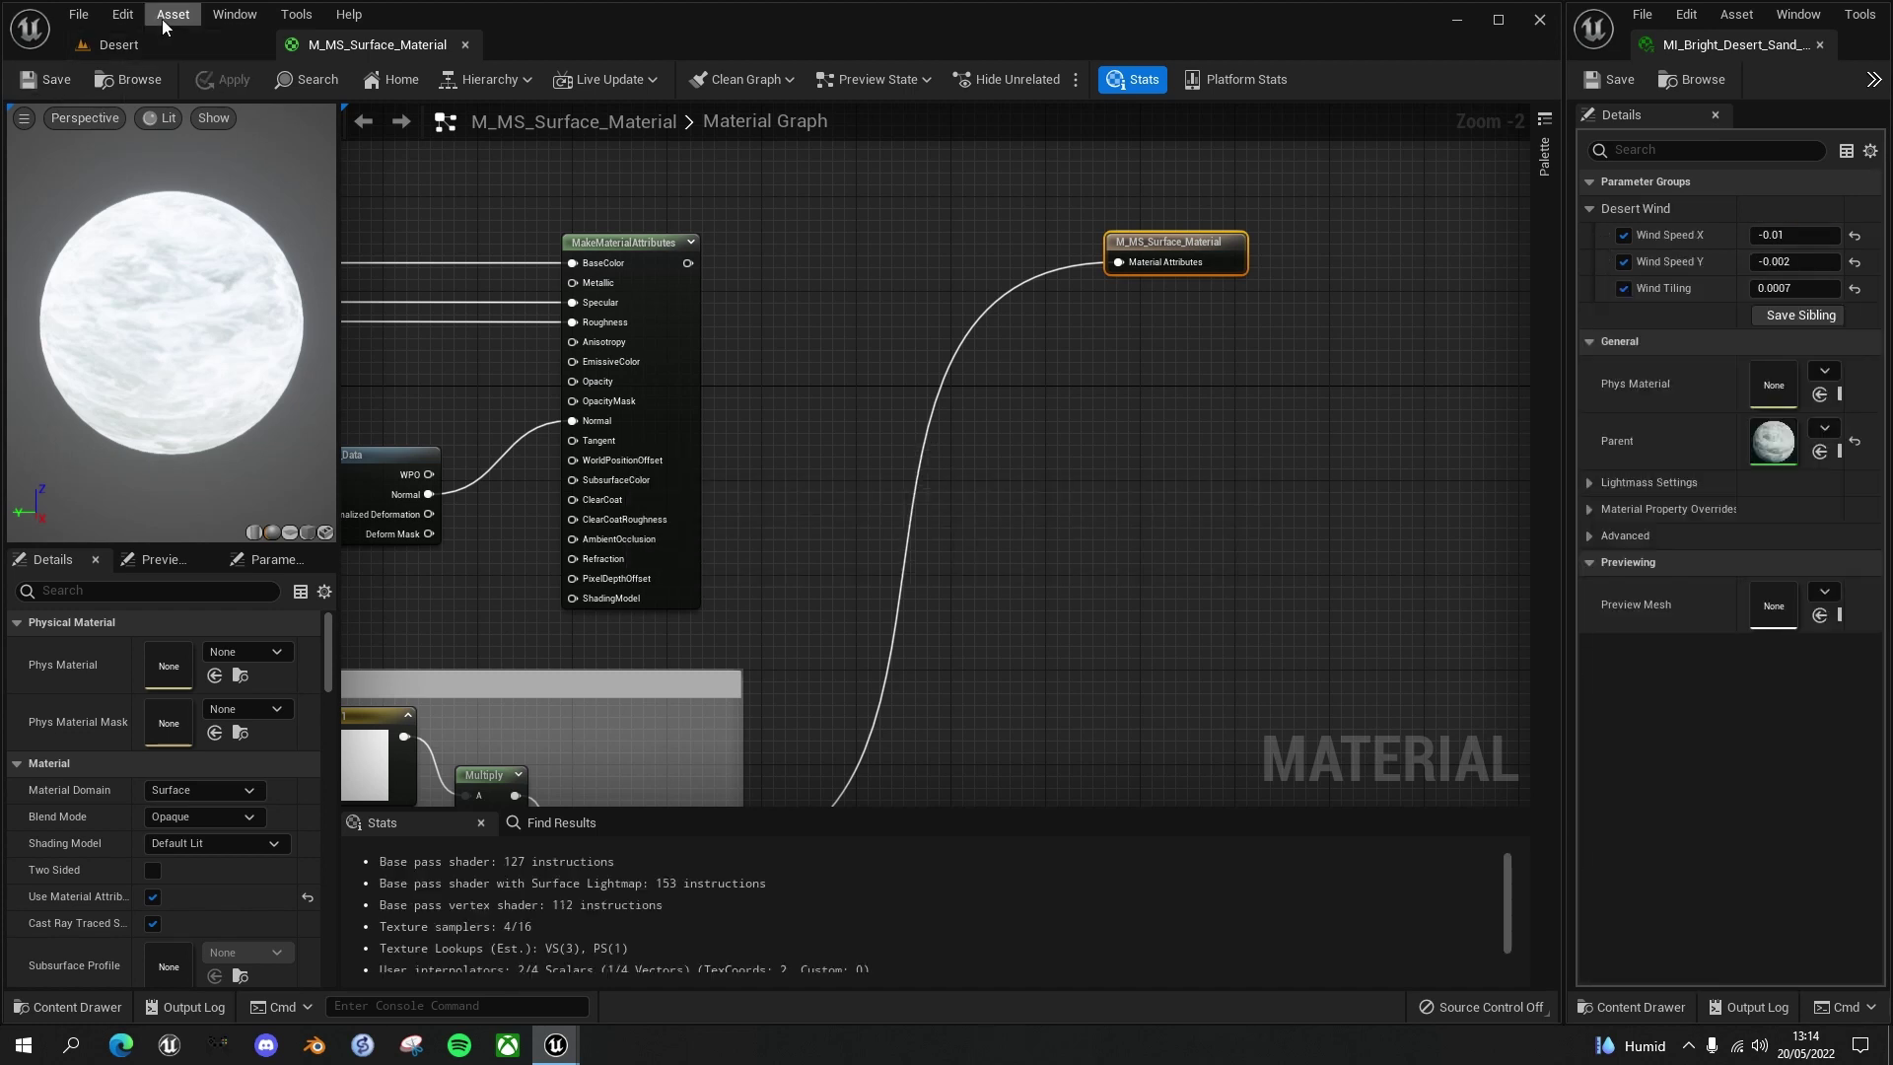
Return to the Desert level and set Wind Speed X and Wind Speed Y to 0 in the landscape's material instance
{"action": "left_click", "coordinate": [188, 40]}
{"action": "mouse_move", "coordinate": [657, 501]}
{"action": "right_mouse_down"}
{"action": "mouse_move", "coordinate": [598, 537]}
{"action": "mouse_move", "coordinate": [611, 512]}
{"action": "mouse_move", "coordinate": [552, 508]}
{"action": "mouse_move", "coordinate": [641, 493]}
{"action": "right_mouse_up"}
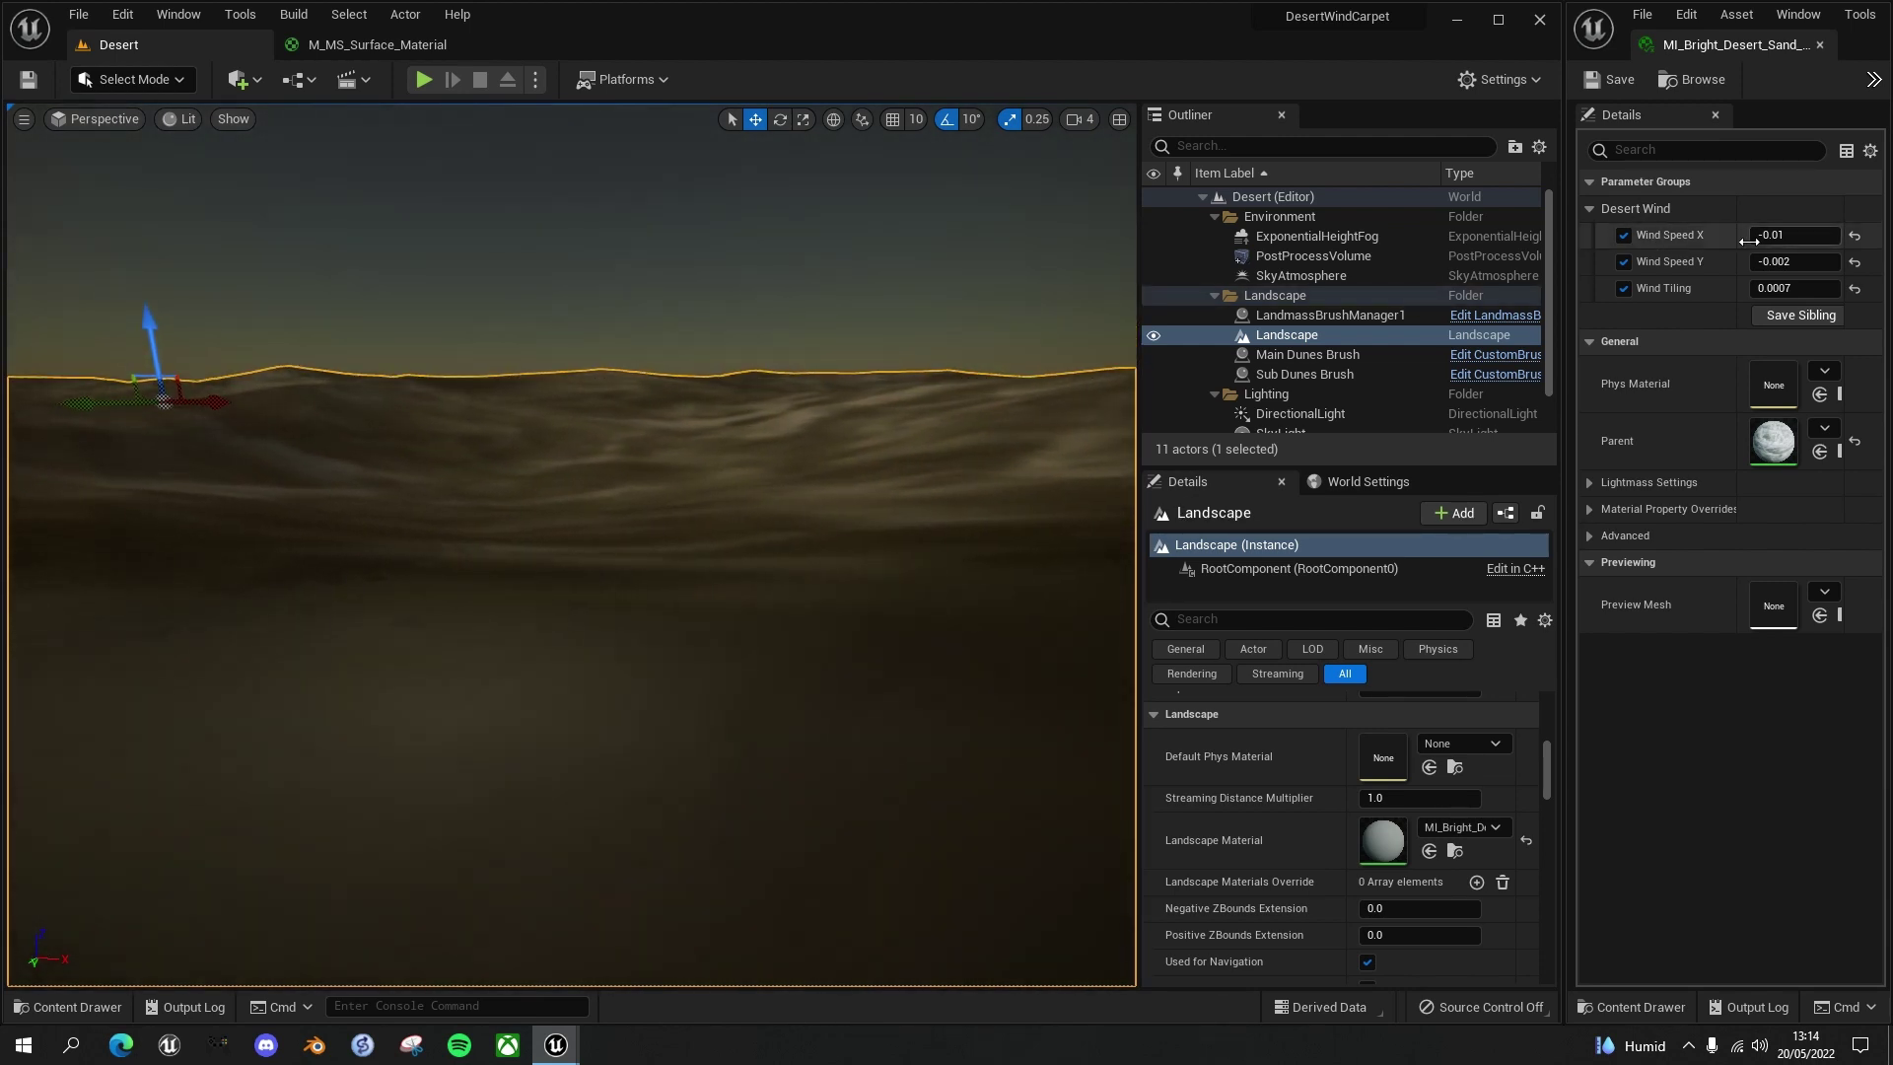
{"action": "left_click", "coordinate": [1780, 237]}
{"action": "type", "text": "0"}
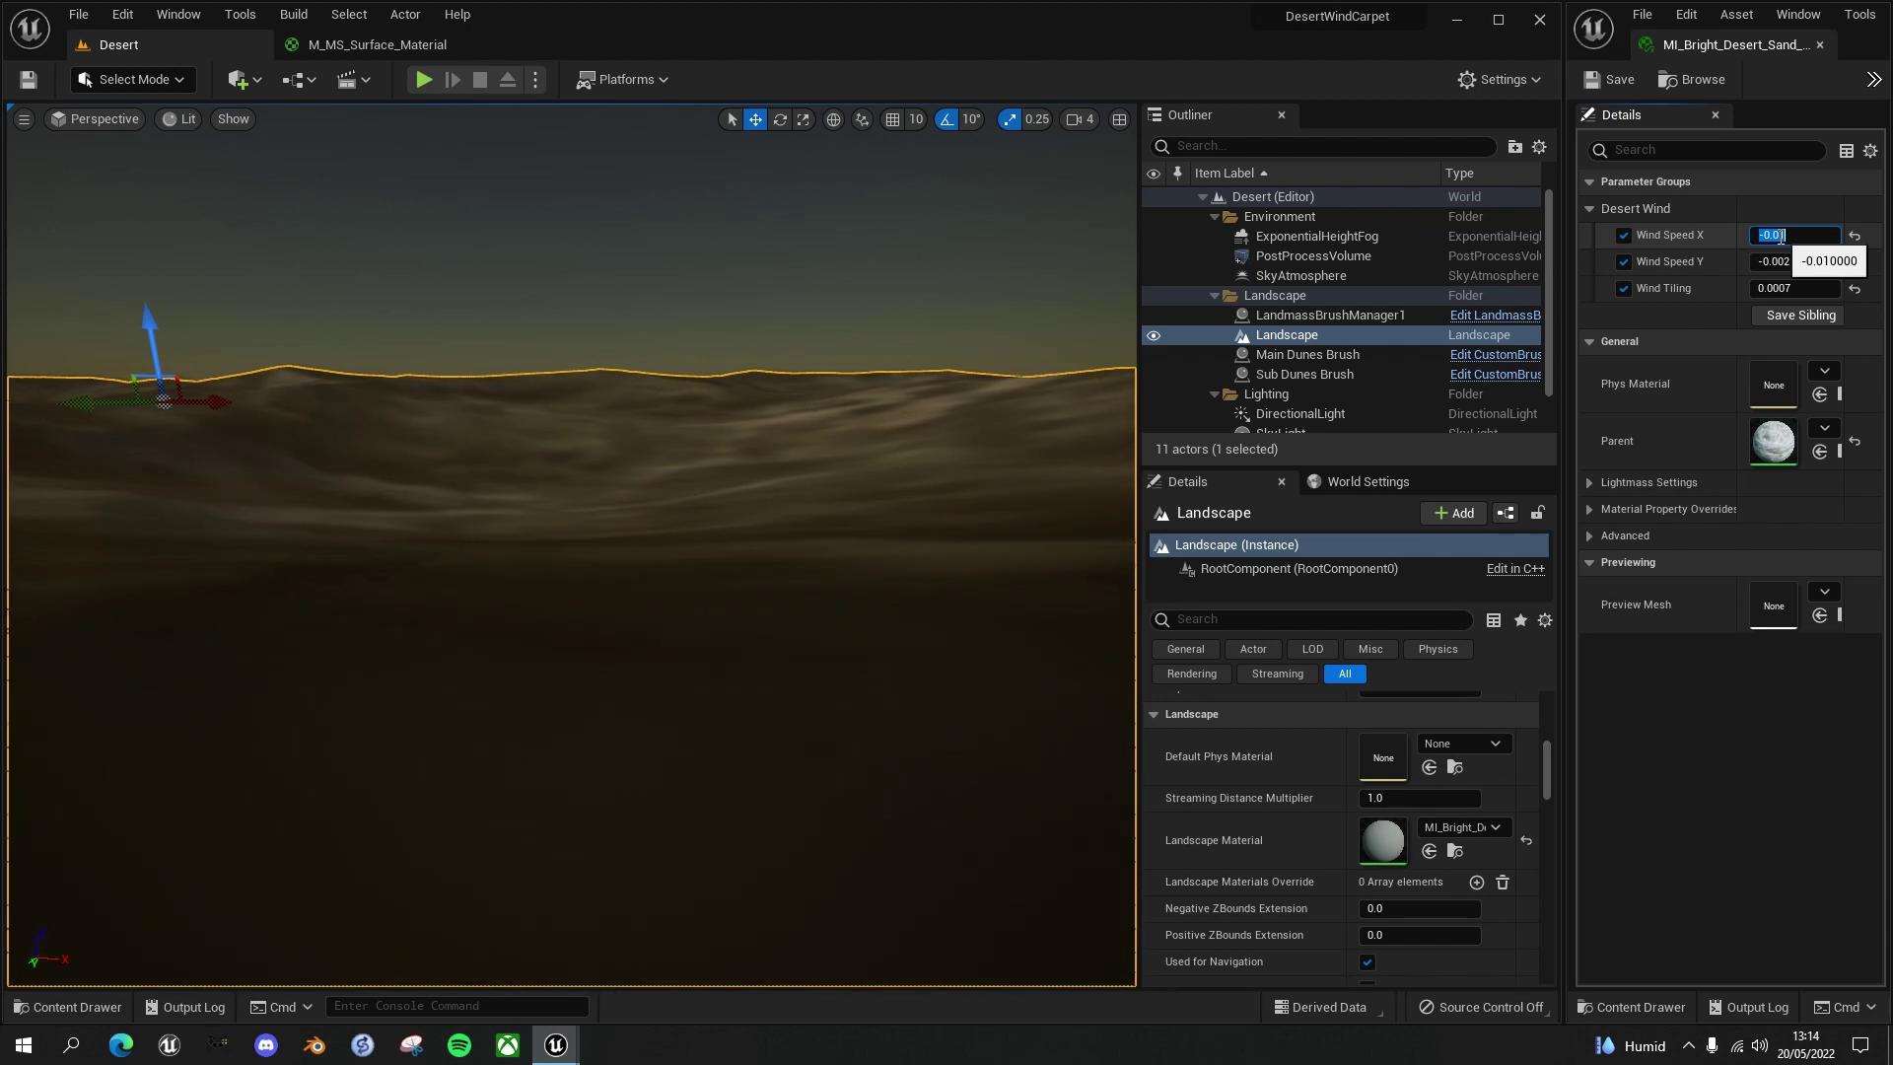
{"action": "key", "text": "Return"}
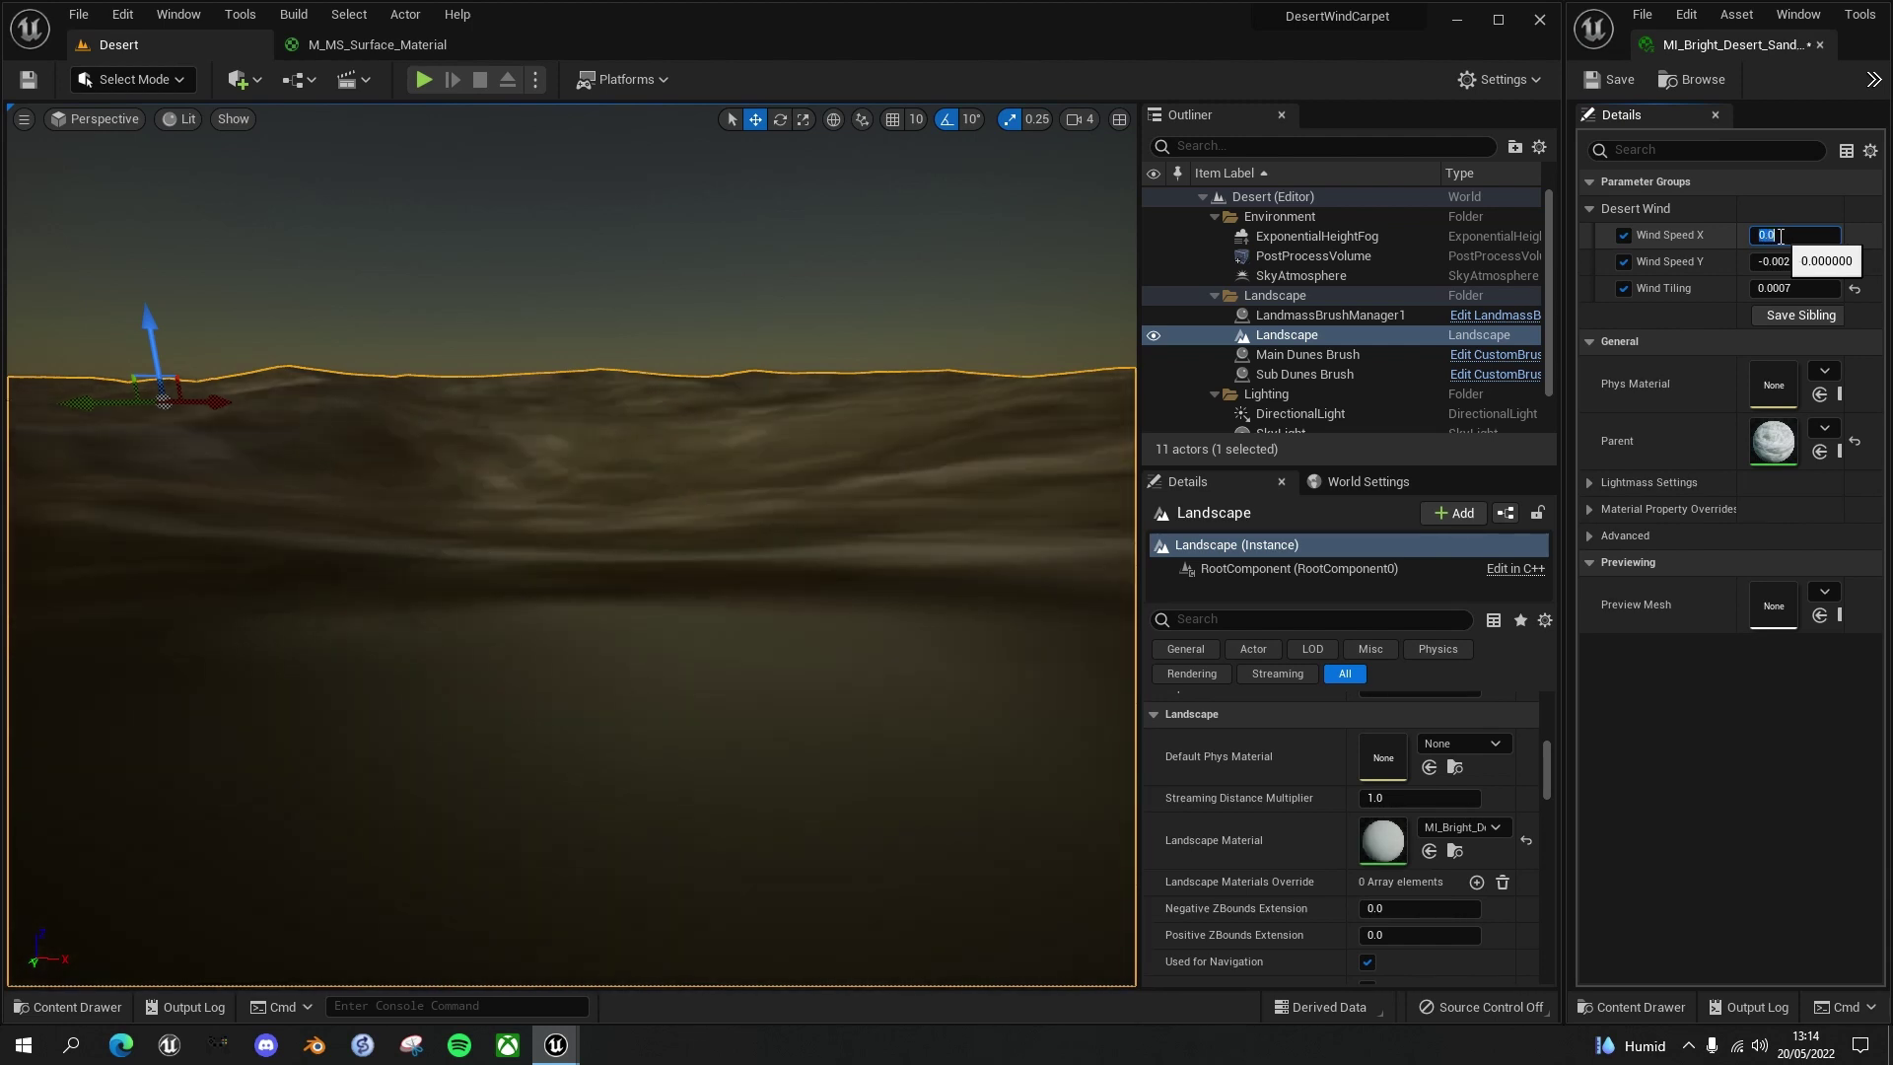
{"action": "left_click", "coordinate": [1791, 263]}
{"action": "type", "text": "0"}
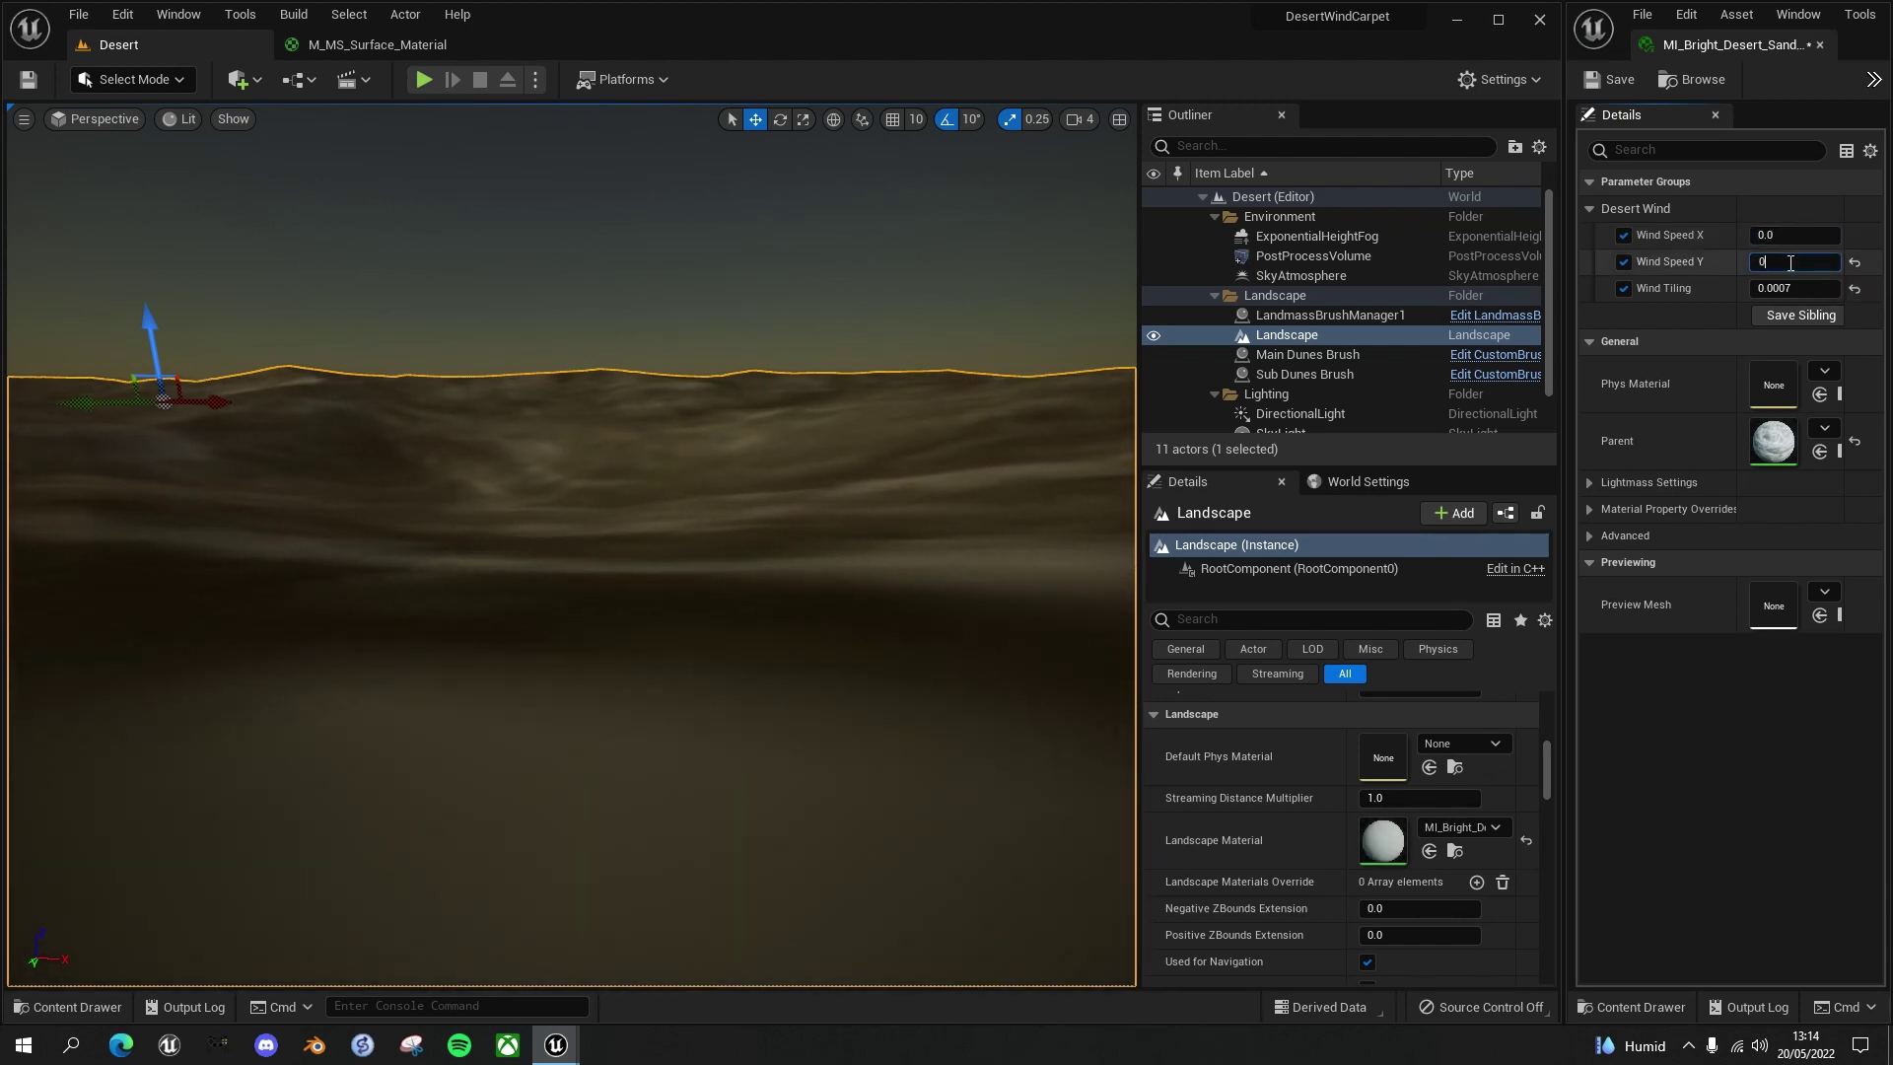
{"action": "key", "text": "Return"}
Set Wind Tiling to 1 in the material instance and inspect the texture across the landscape
{"action": "left_click", "coordinate": [1790, 287]}
{"action": "type", "text": "1"}
{"action": "key", "text": "Return"}
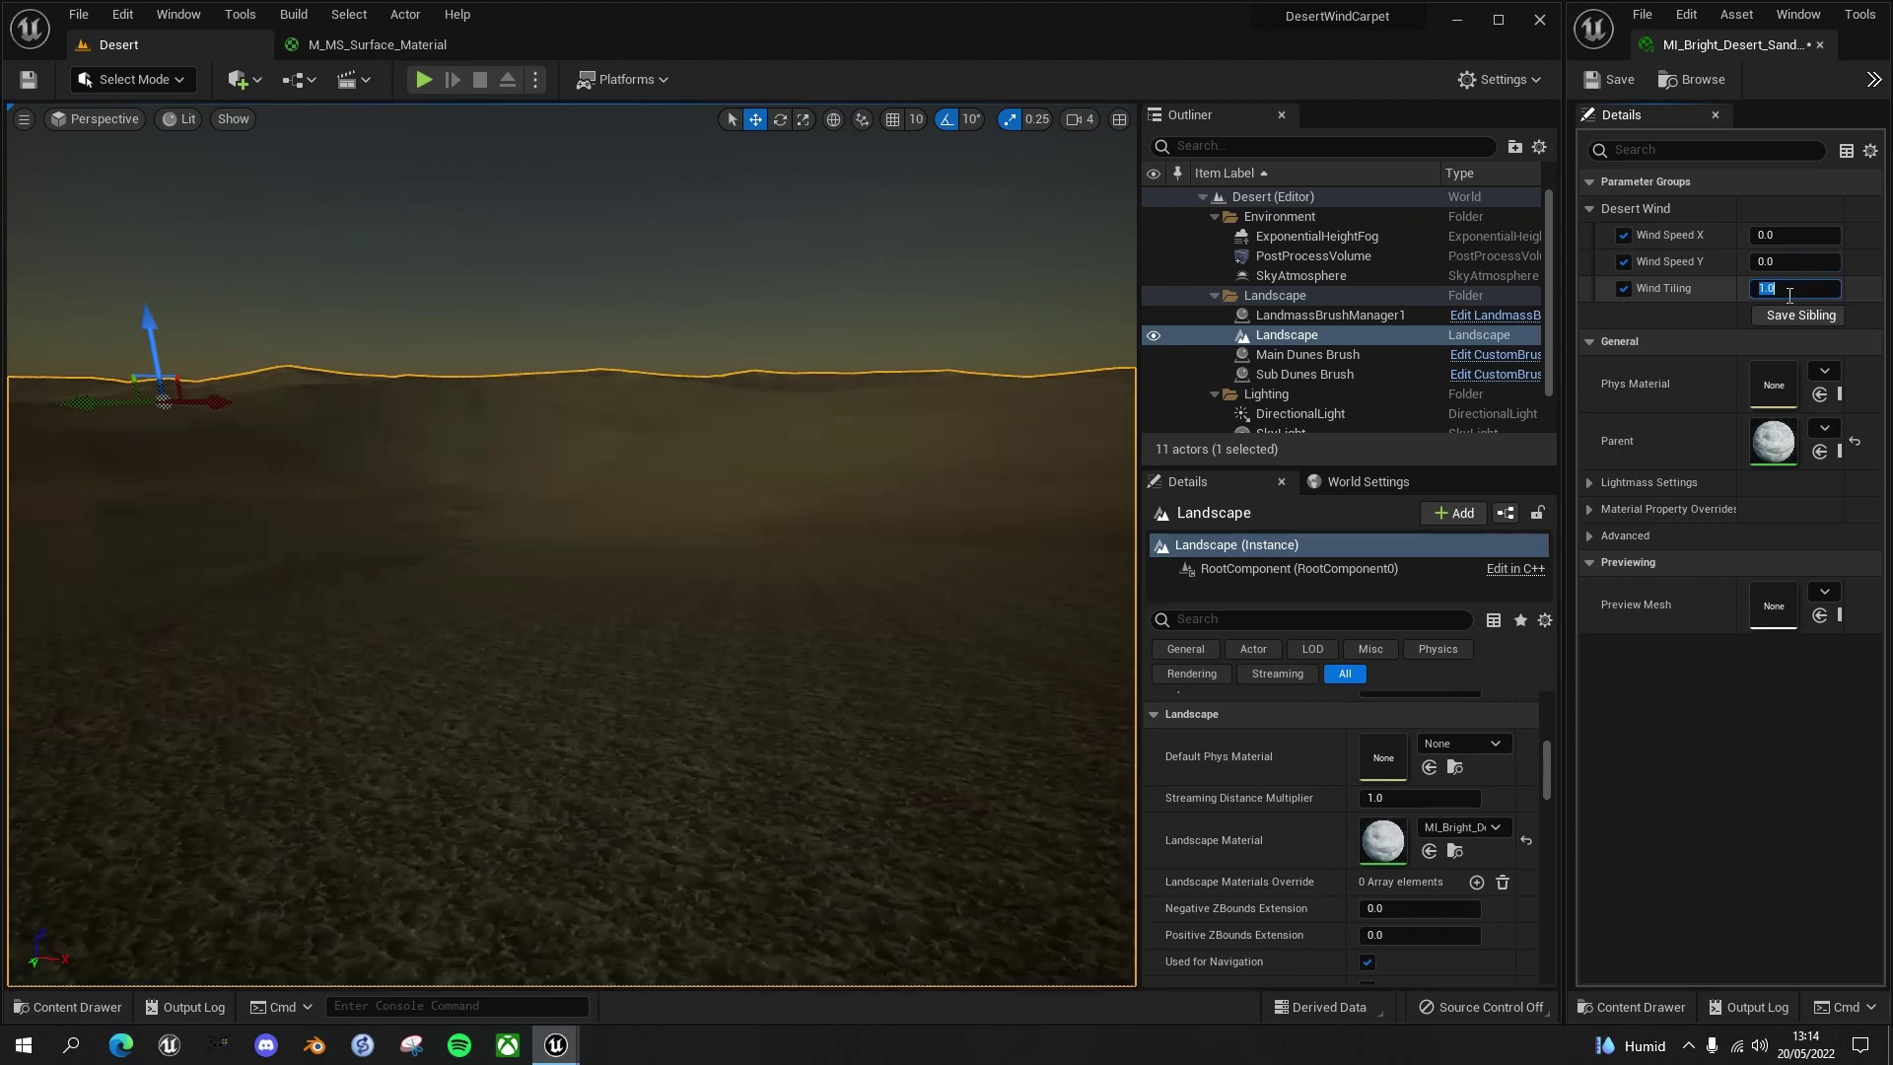
{"action": "right_click_drag", "start_coordinate": [794, 411], "coordinate": [1032, 398]}
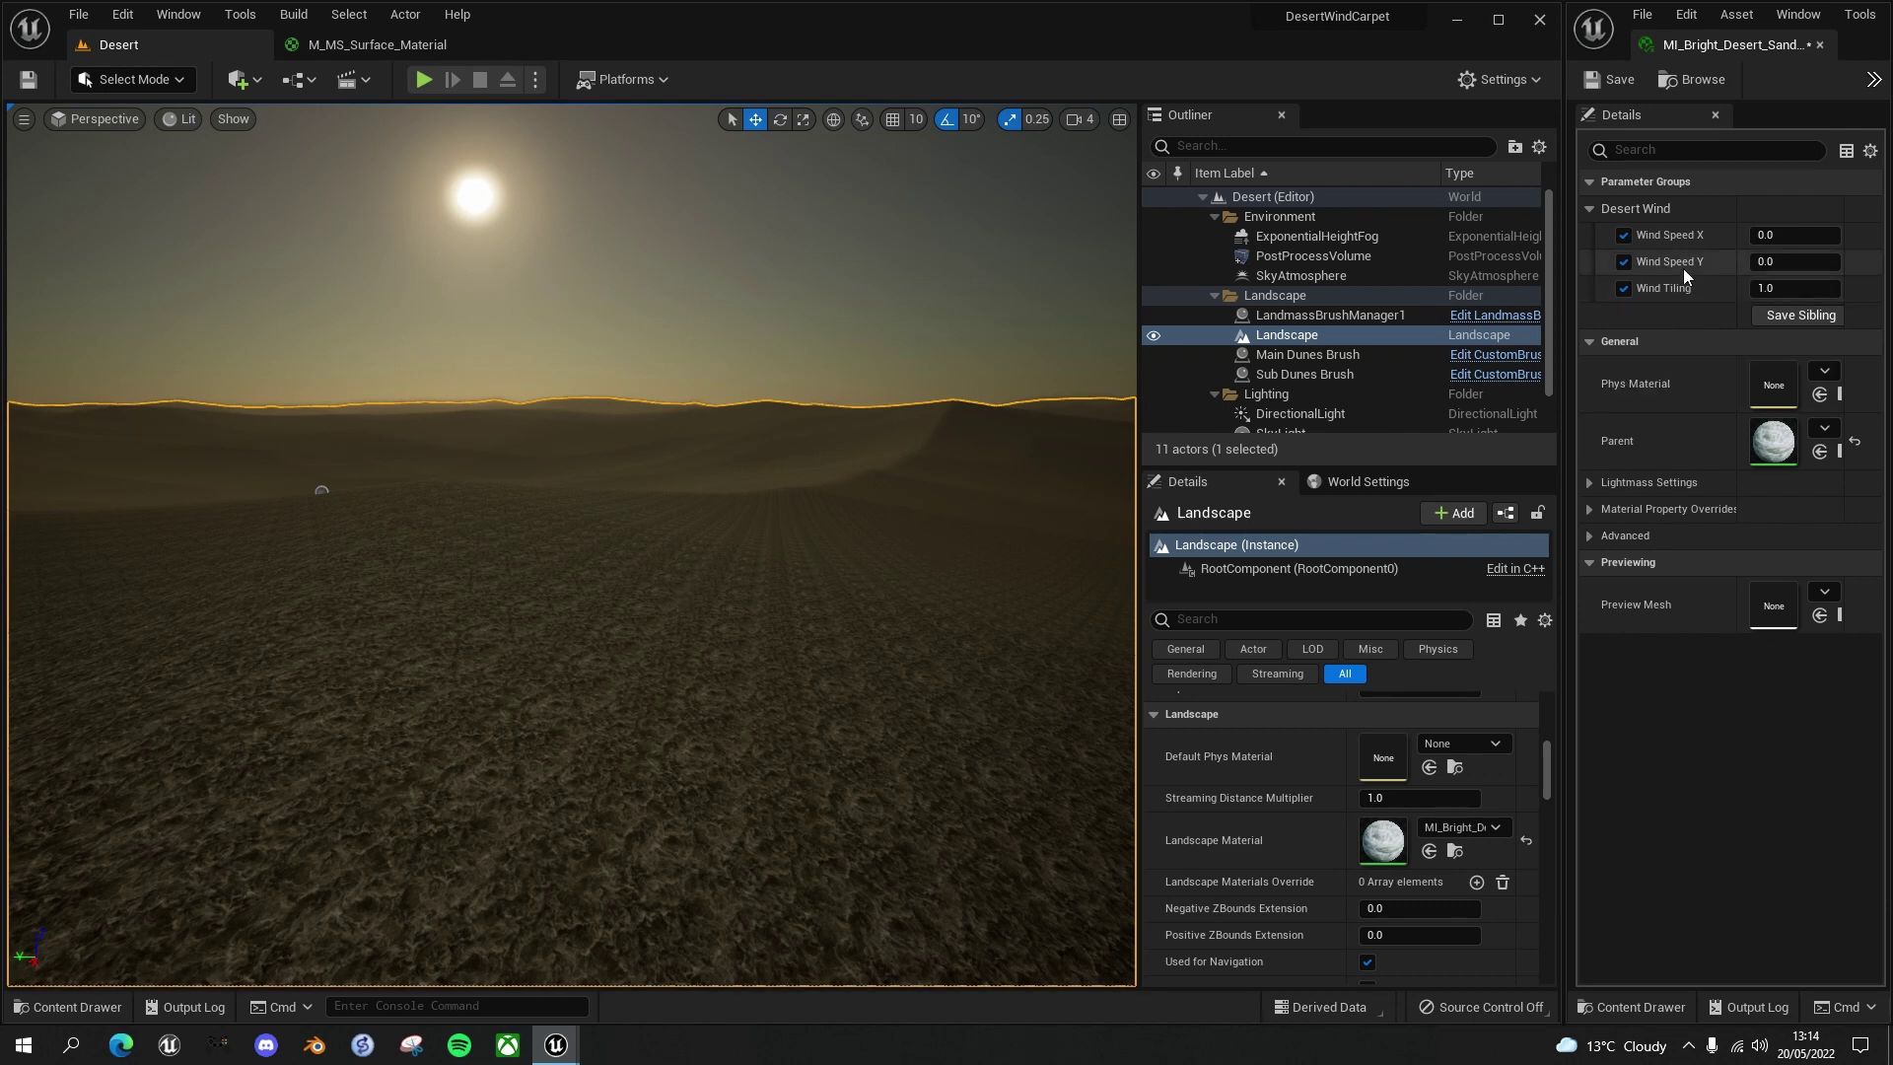
Set Wind Tiling to 0.0007 in the material instance and view the enlarged wind pattern over the dunes
{"action": "left_click", "coordinate": [1778, 288]}
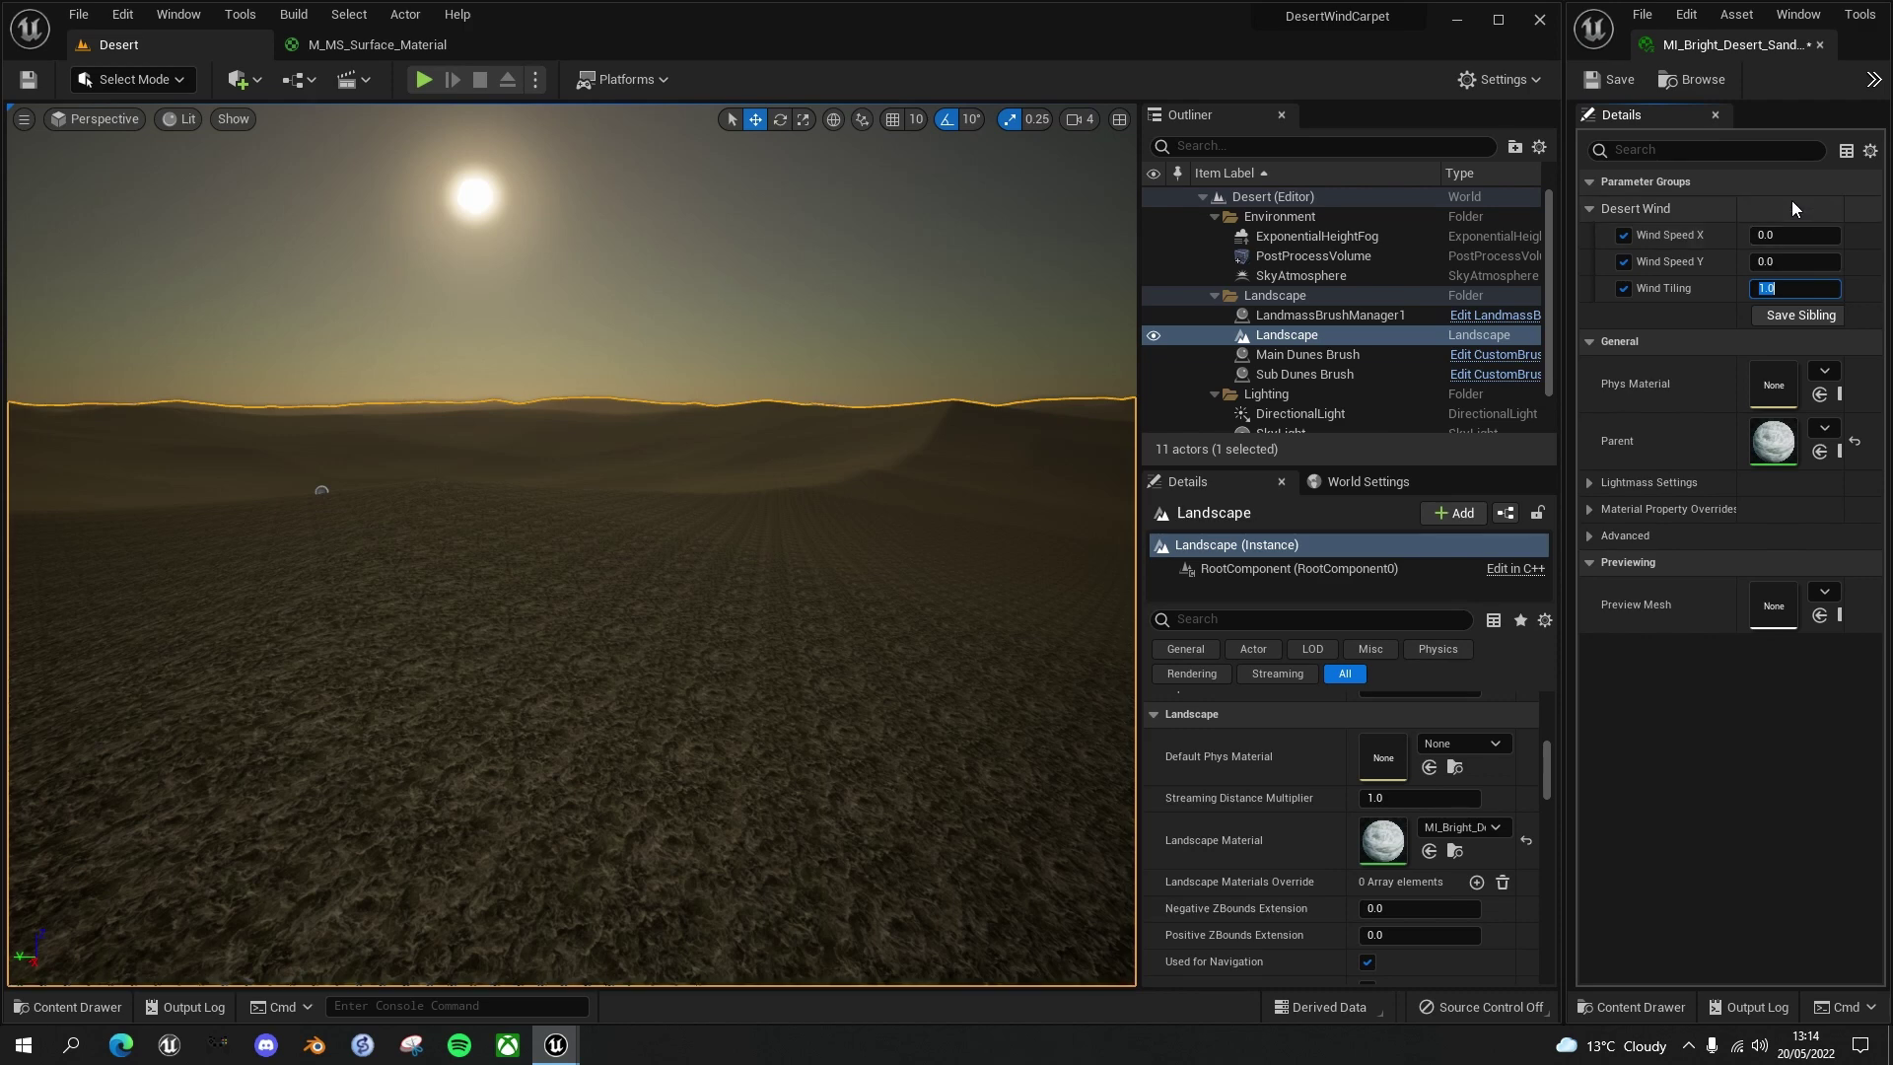
{"action": "type", "text": "."}
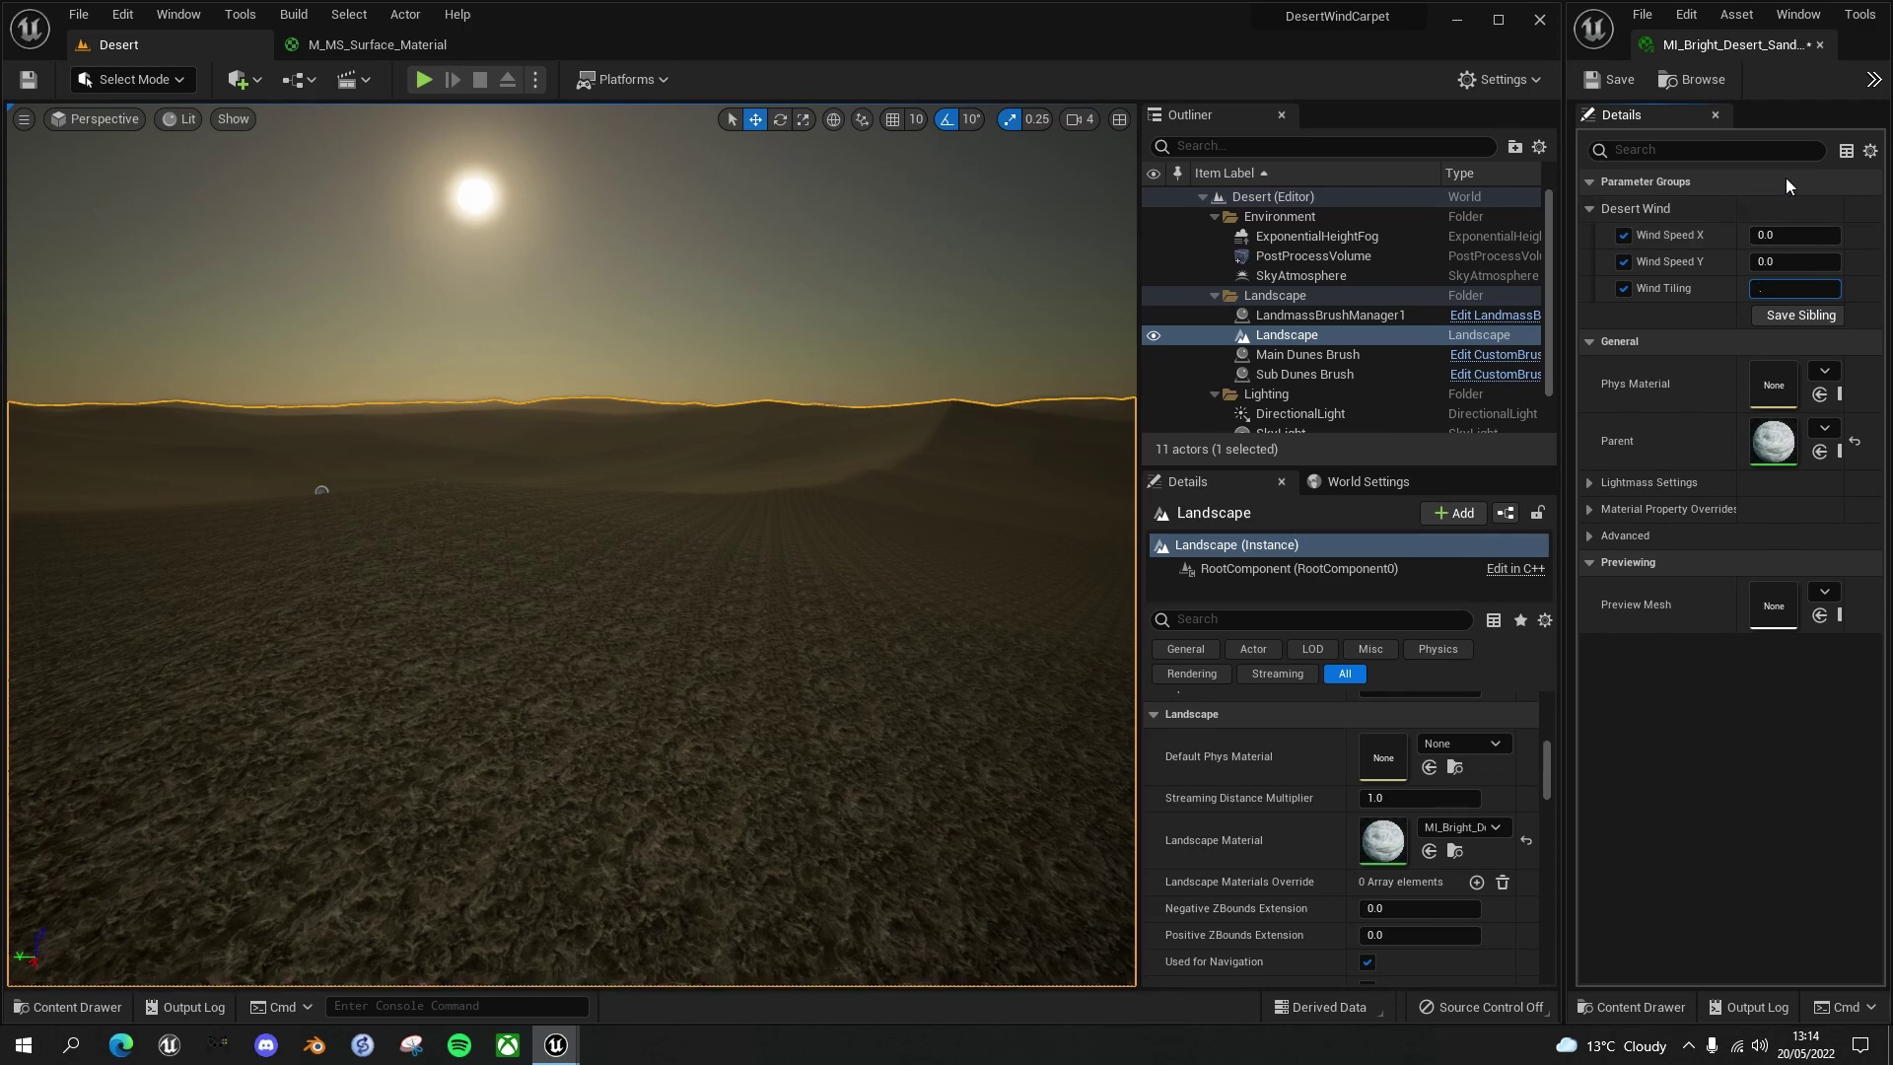
{"action": "type", "text": "0007"}
{"action": "key", "text": "Return"}
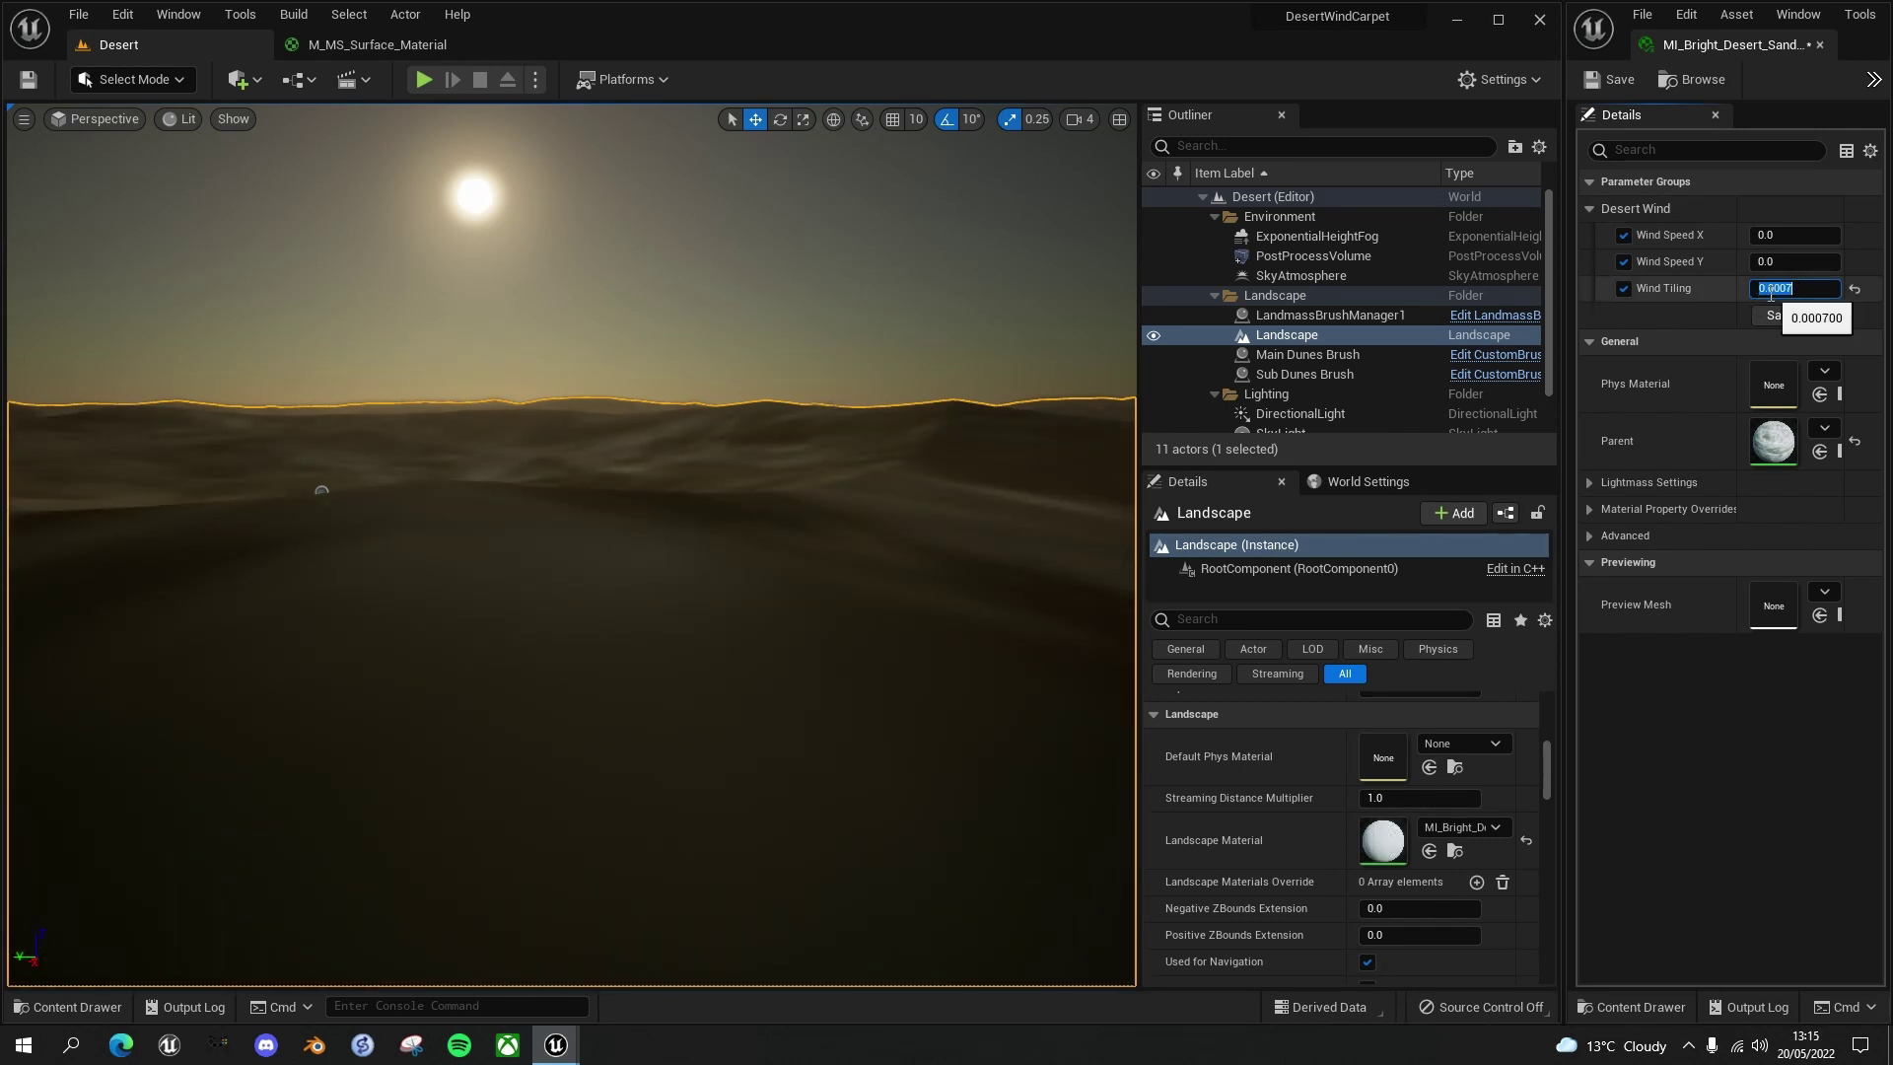
{"action": "right_click_drag", "start_coordinate": [837, 529], "coordinate": [837, 529]}
{"action": "mouse_move", "coordinate": [572, 545]}
{"action": "right_mouse_down"}
{"action": "mouse_move", "coordinate": [532, 561]}
{"action": "mouse_move", "coordinate": [554, 558]}
{"action": "right_mouse_up"}
{"action": "key", "text": "e"}
{"action": "key", "text": "e"}
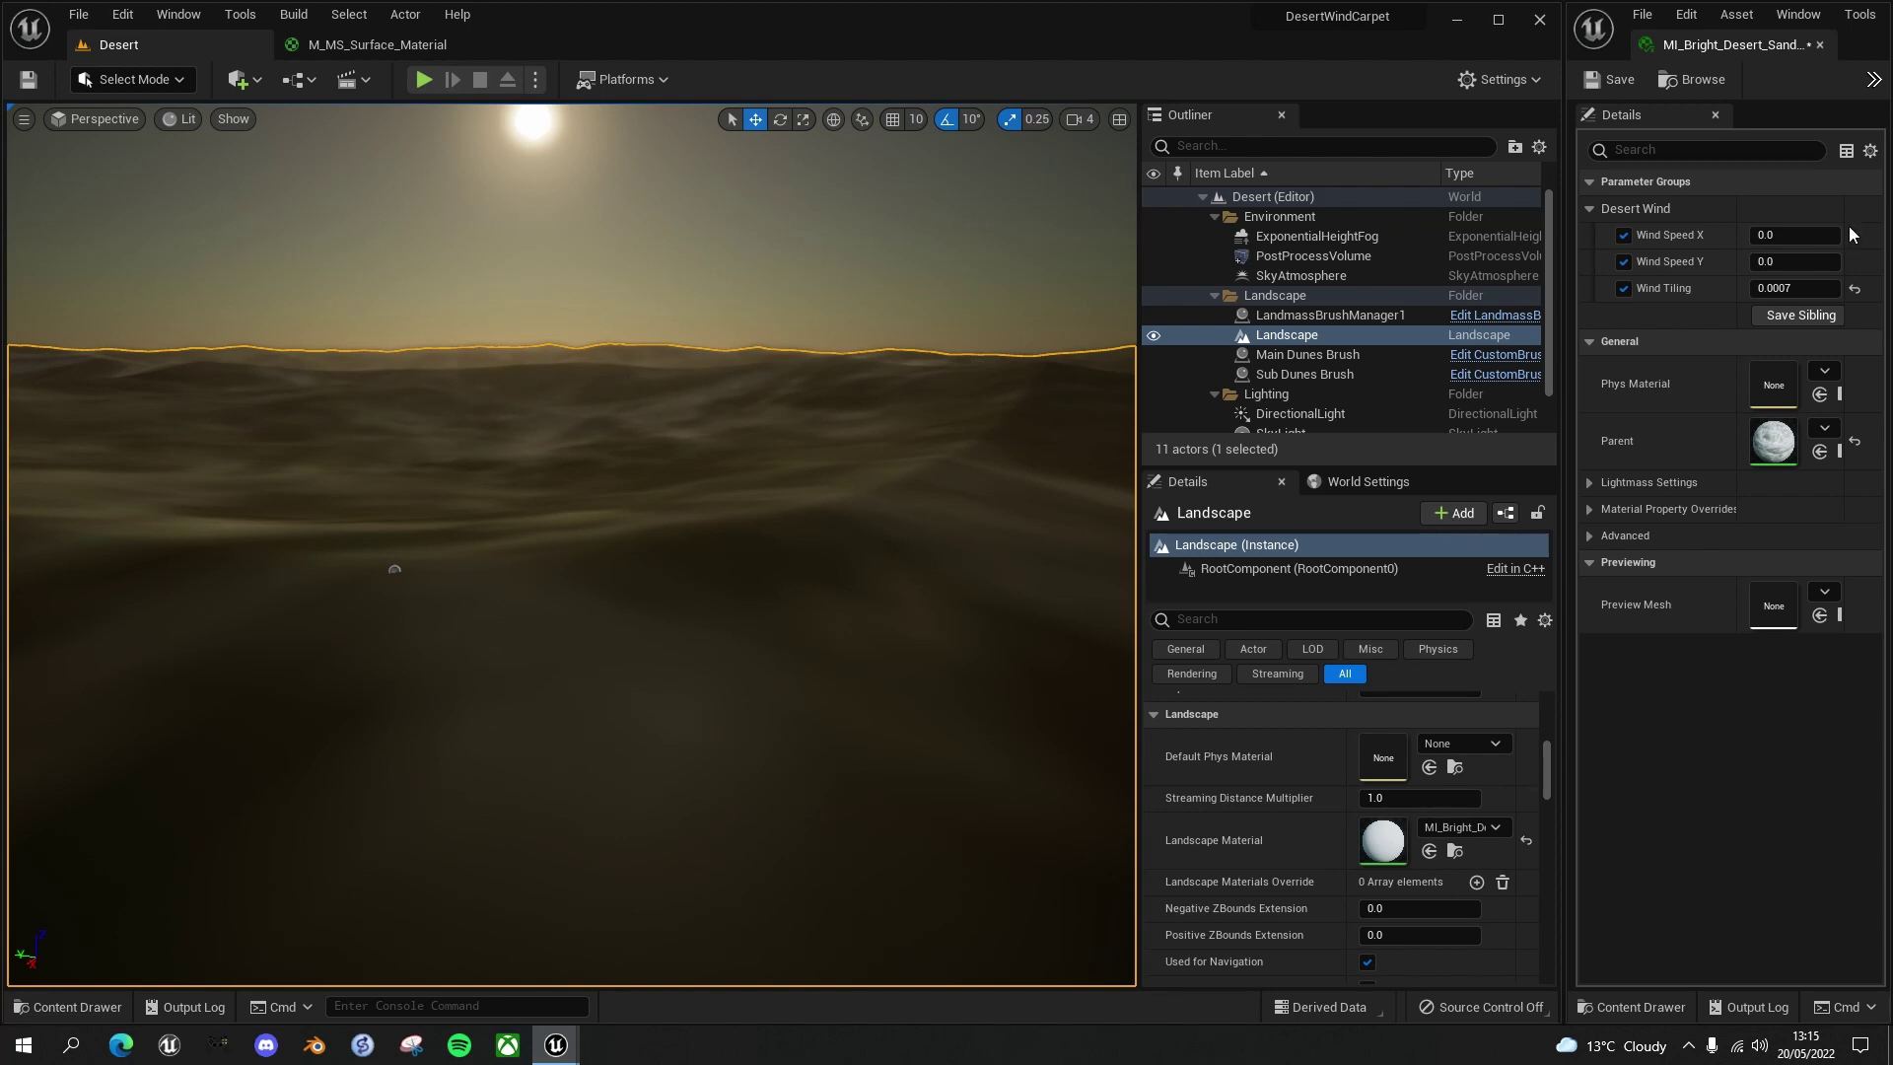
Set Wind Speed X to -0.01 and Wind Speed Y to -0.002 in the landscape's material instance
{"action": "left_click", "coordinate": [1769, 238]}
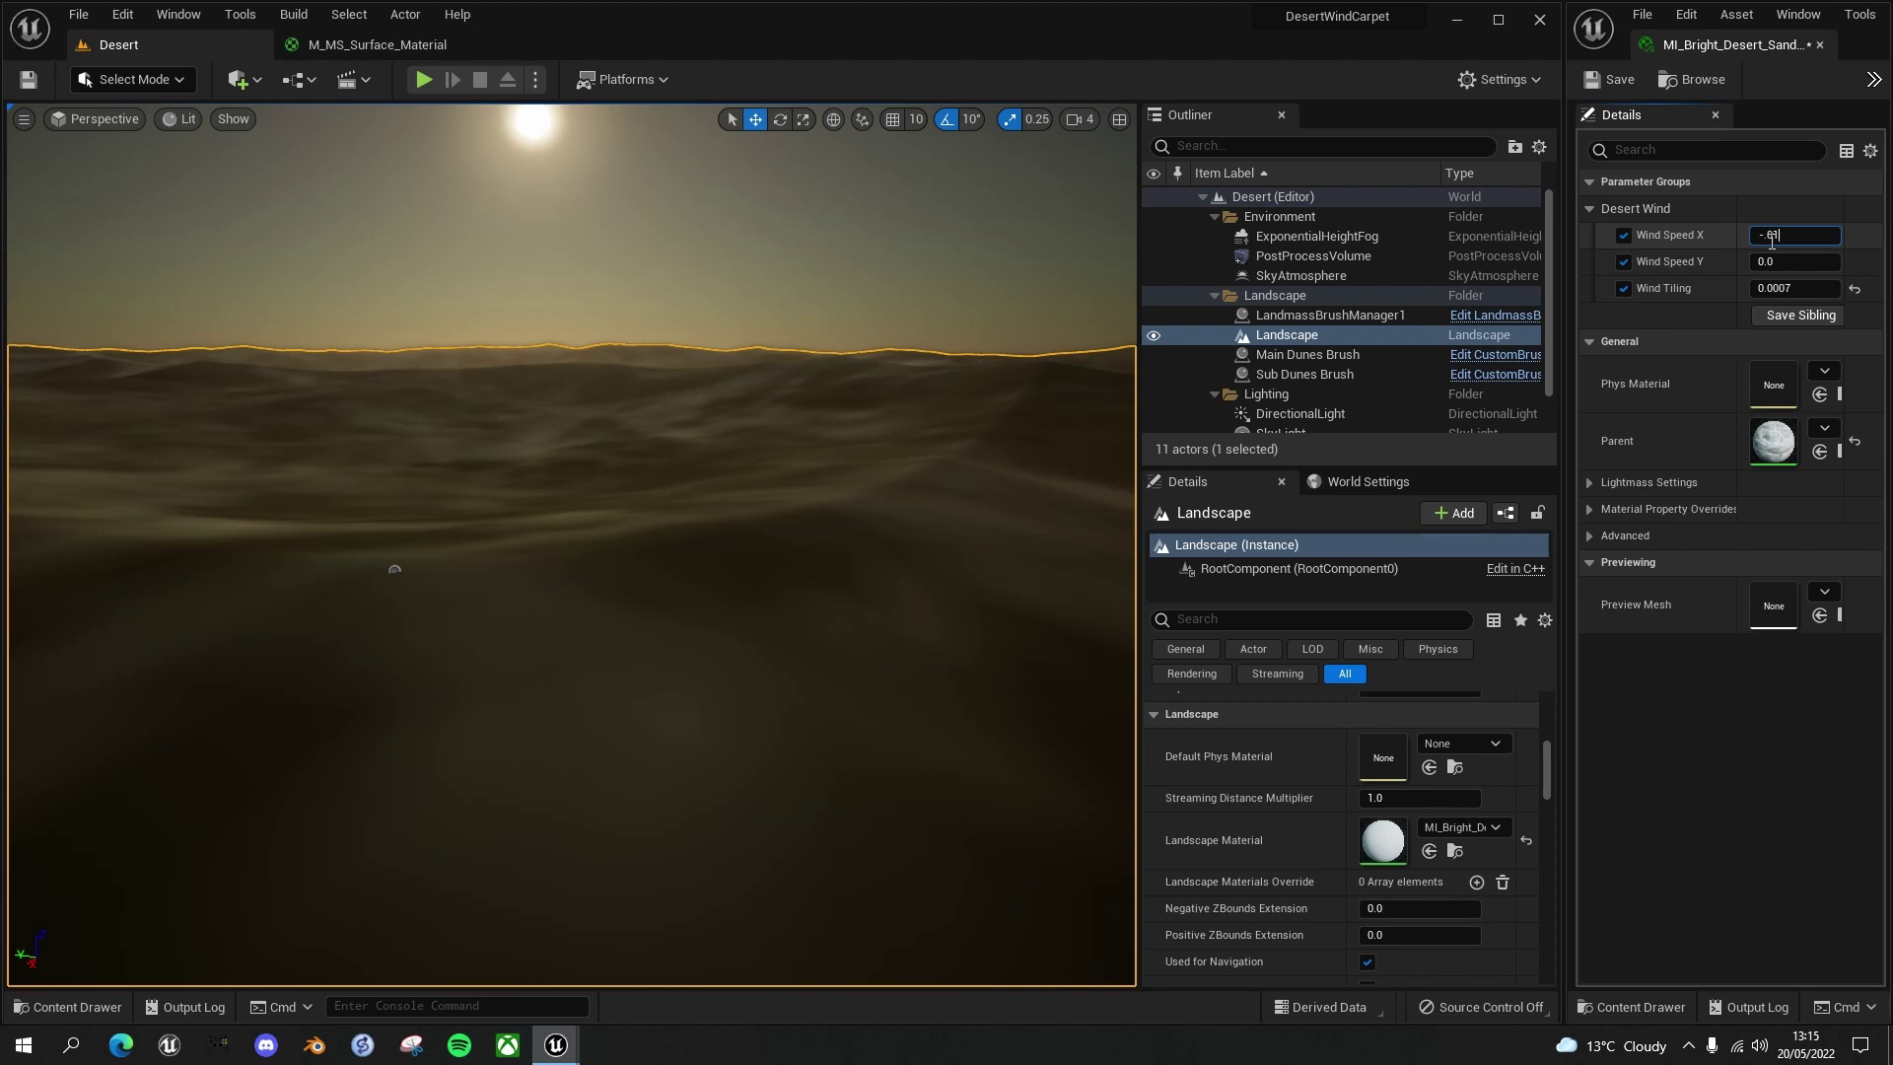
{"action": "type", "text": "-.01"}
{"action": "key", "text": "Return"}
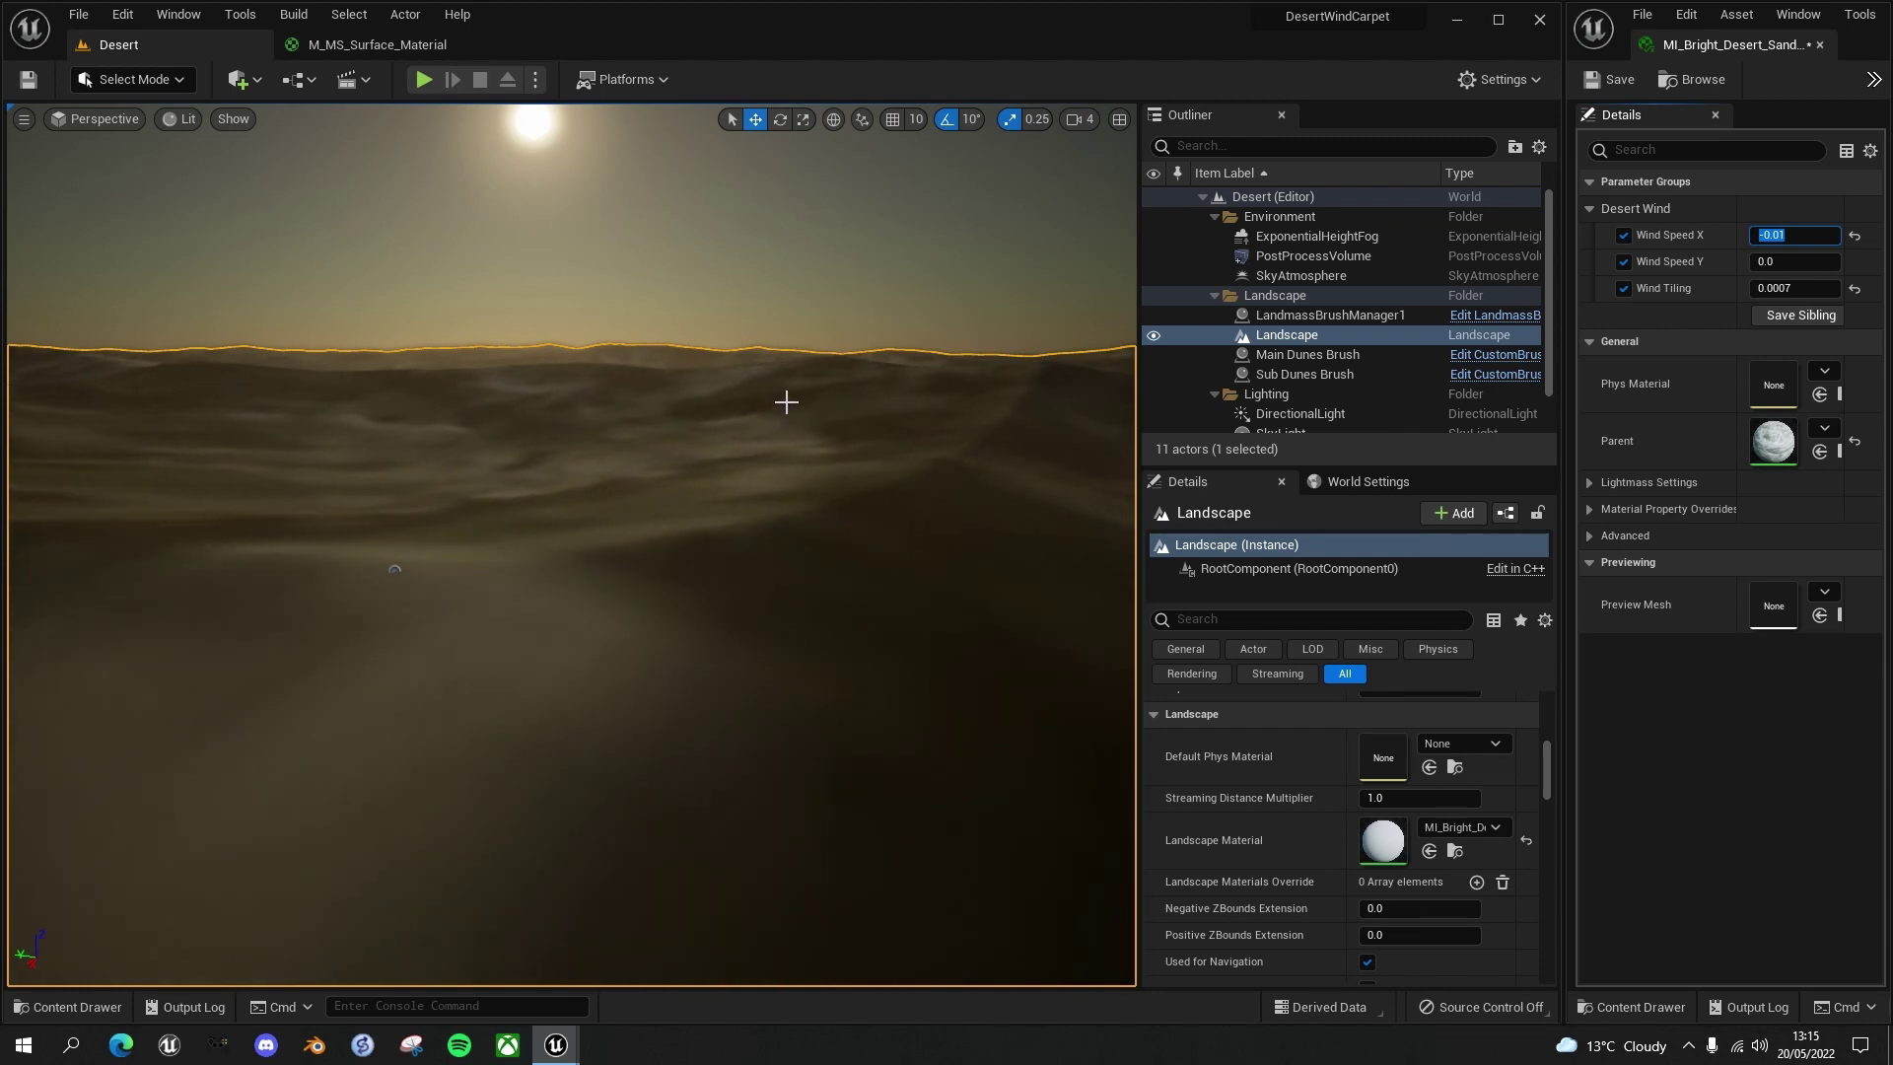
{"action": "left_click", "coordinate": [1773, 262]}
{"action": "left_click", "coordinate": [1774, 262]}
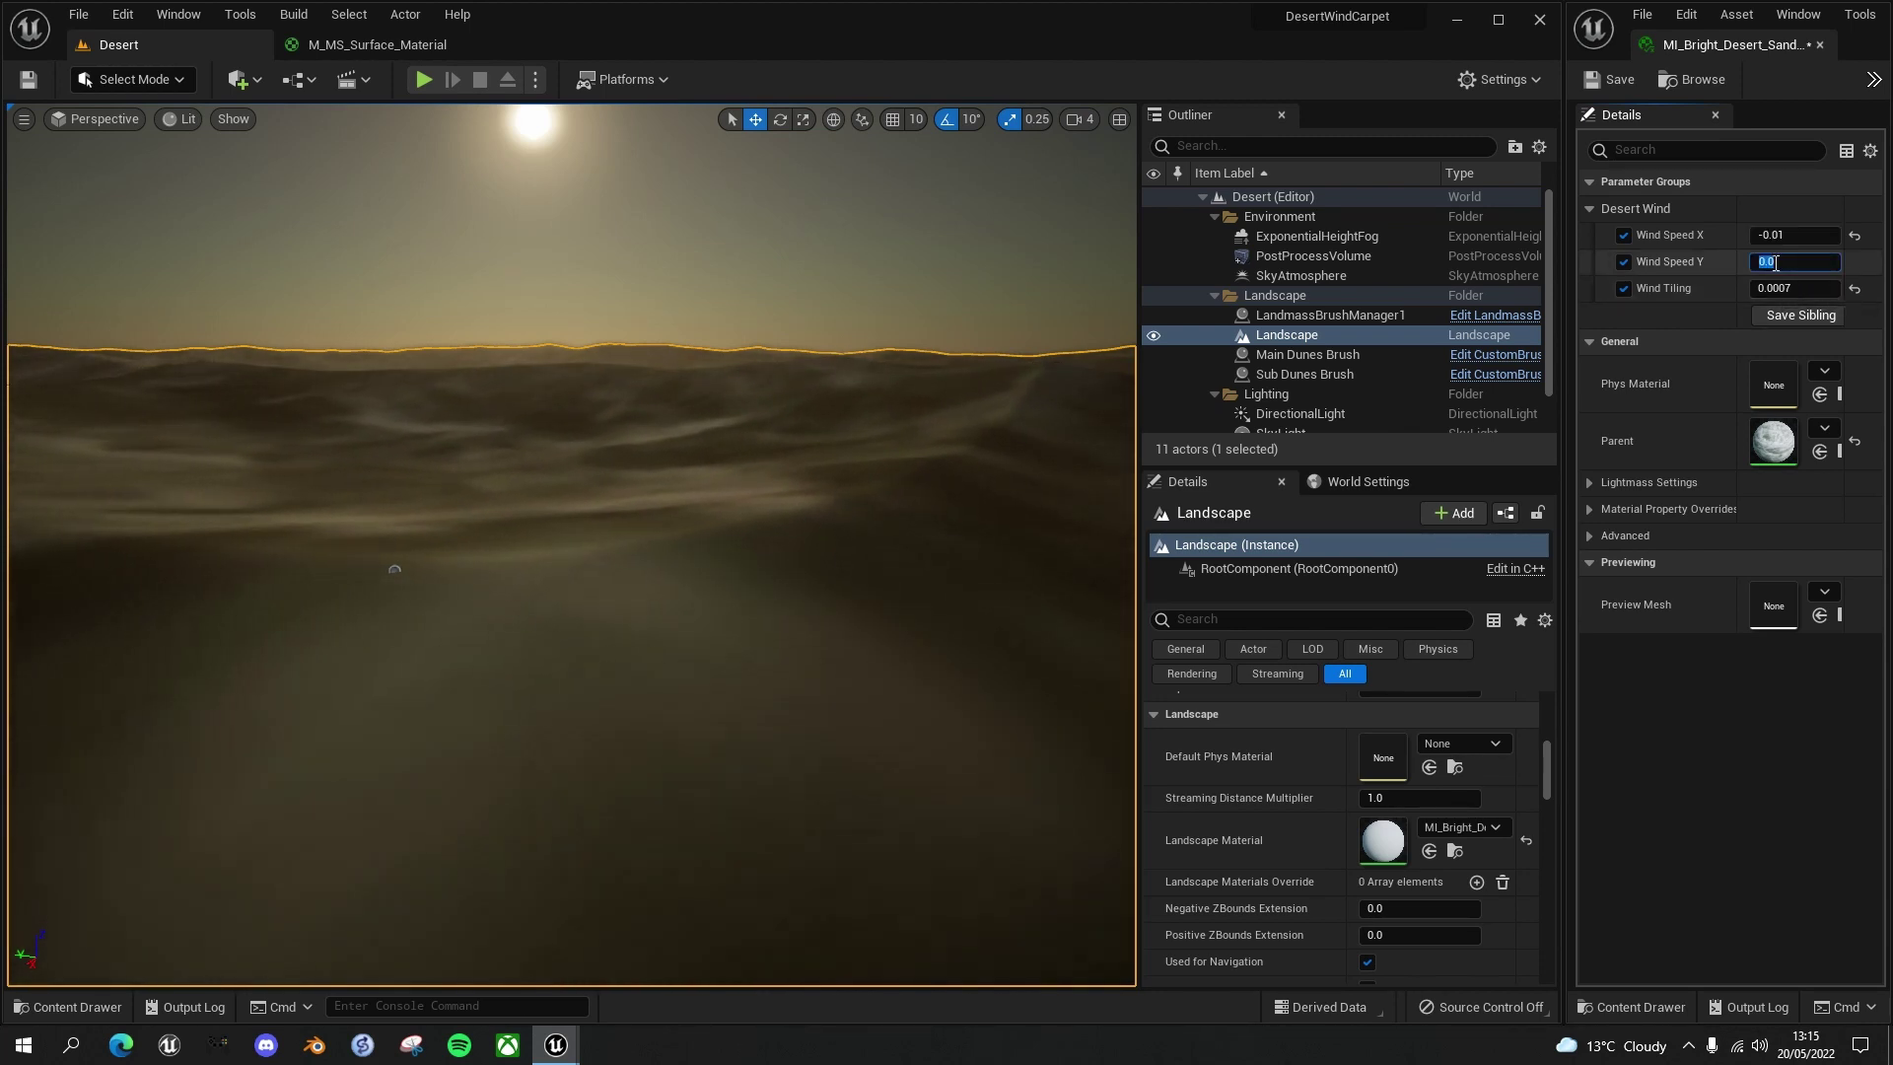
{"action": "type", "text": "-0.002"}
{"action": "key", "text": "Return"}
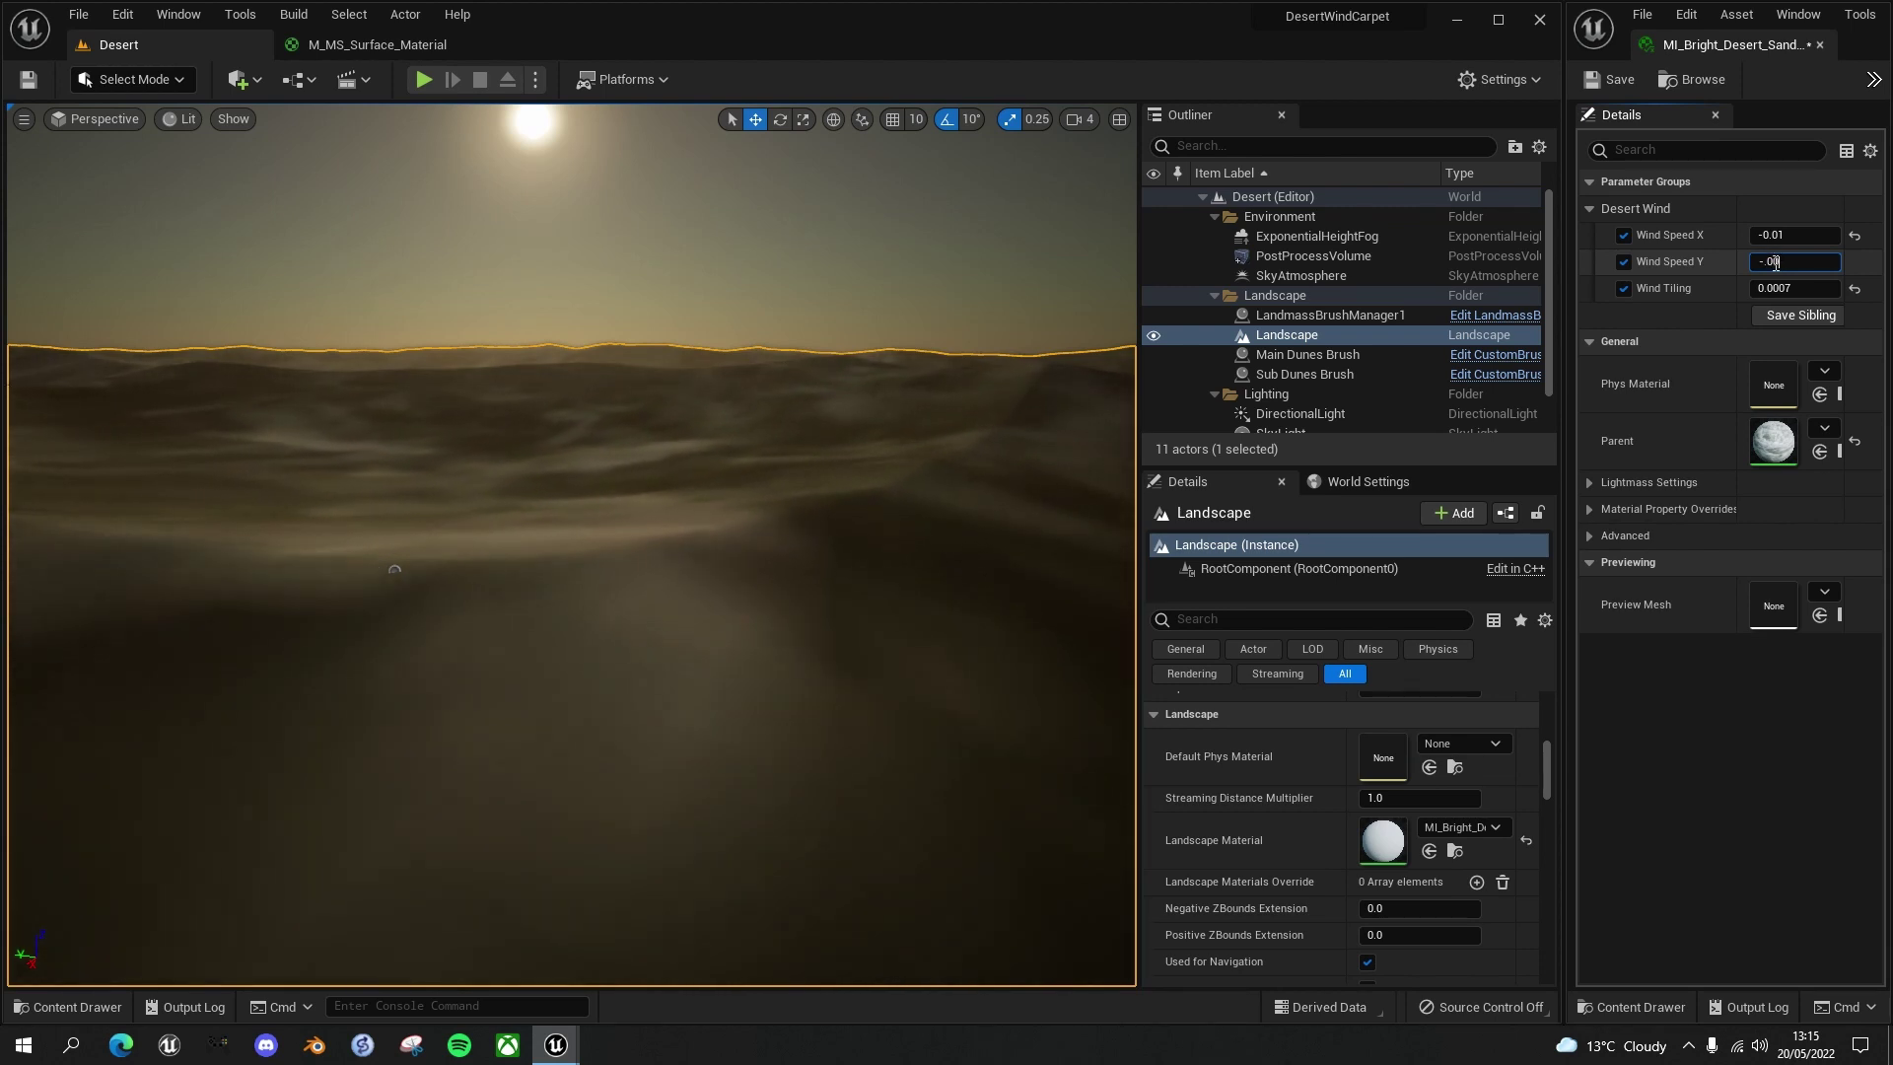
Play the Desert level, run the character across the dunes to examine the wind effect, and stop the play session
{"action": "mouse_move", "coordinate": [739, 436]}
{"action": "right_mouse_down"}
{"action": "mouse_move", "coordinate": [199, 480]}
{"action": "mouse_move", "coordinate": [866, 533]}
{"action": "mouse_move", "coordinate": [494, 562]}
{"action": "mouse_move", "coordinate": [416, 550]}
{"action": "mouse_move", "coordinate": [670, 557]}
{"action": "mouse_move", "coordinate": [533, 562]}
{"action": "mouse_move", "coordinate": [345, 532]}
{"action": "mouse_move", "coordinate": [757, 450]}
{"action": "mouse_move", "coordinate": [742, 438]}
{"action": "right_mouse_up"}
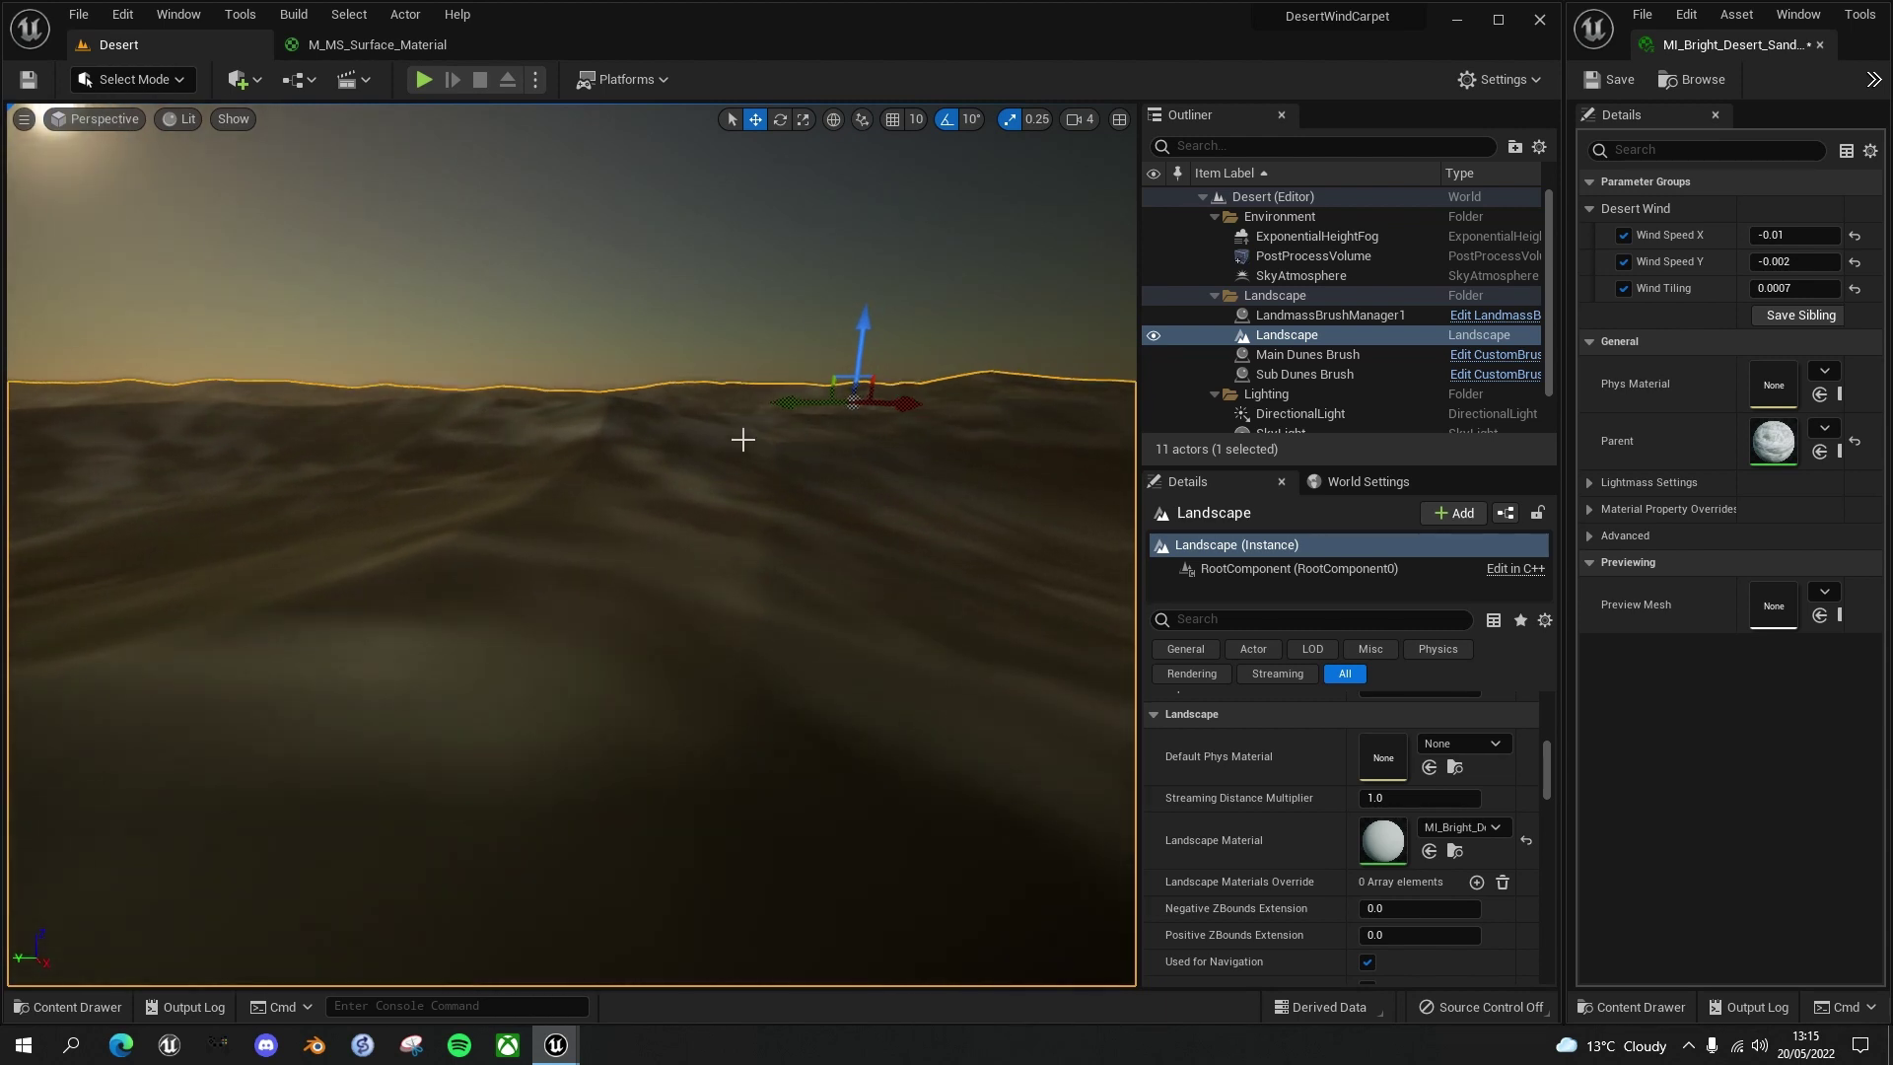
{"action": "key", "text": "alt+p"}
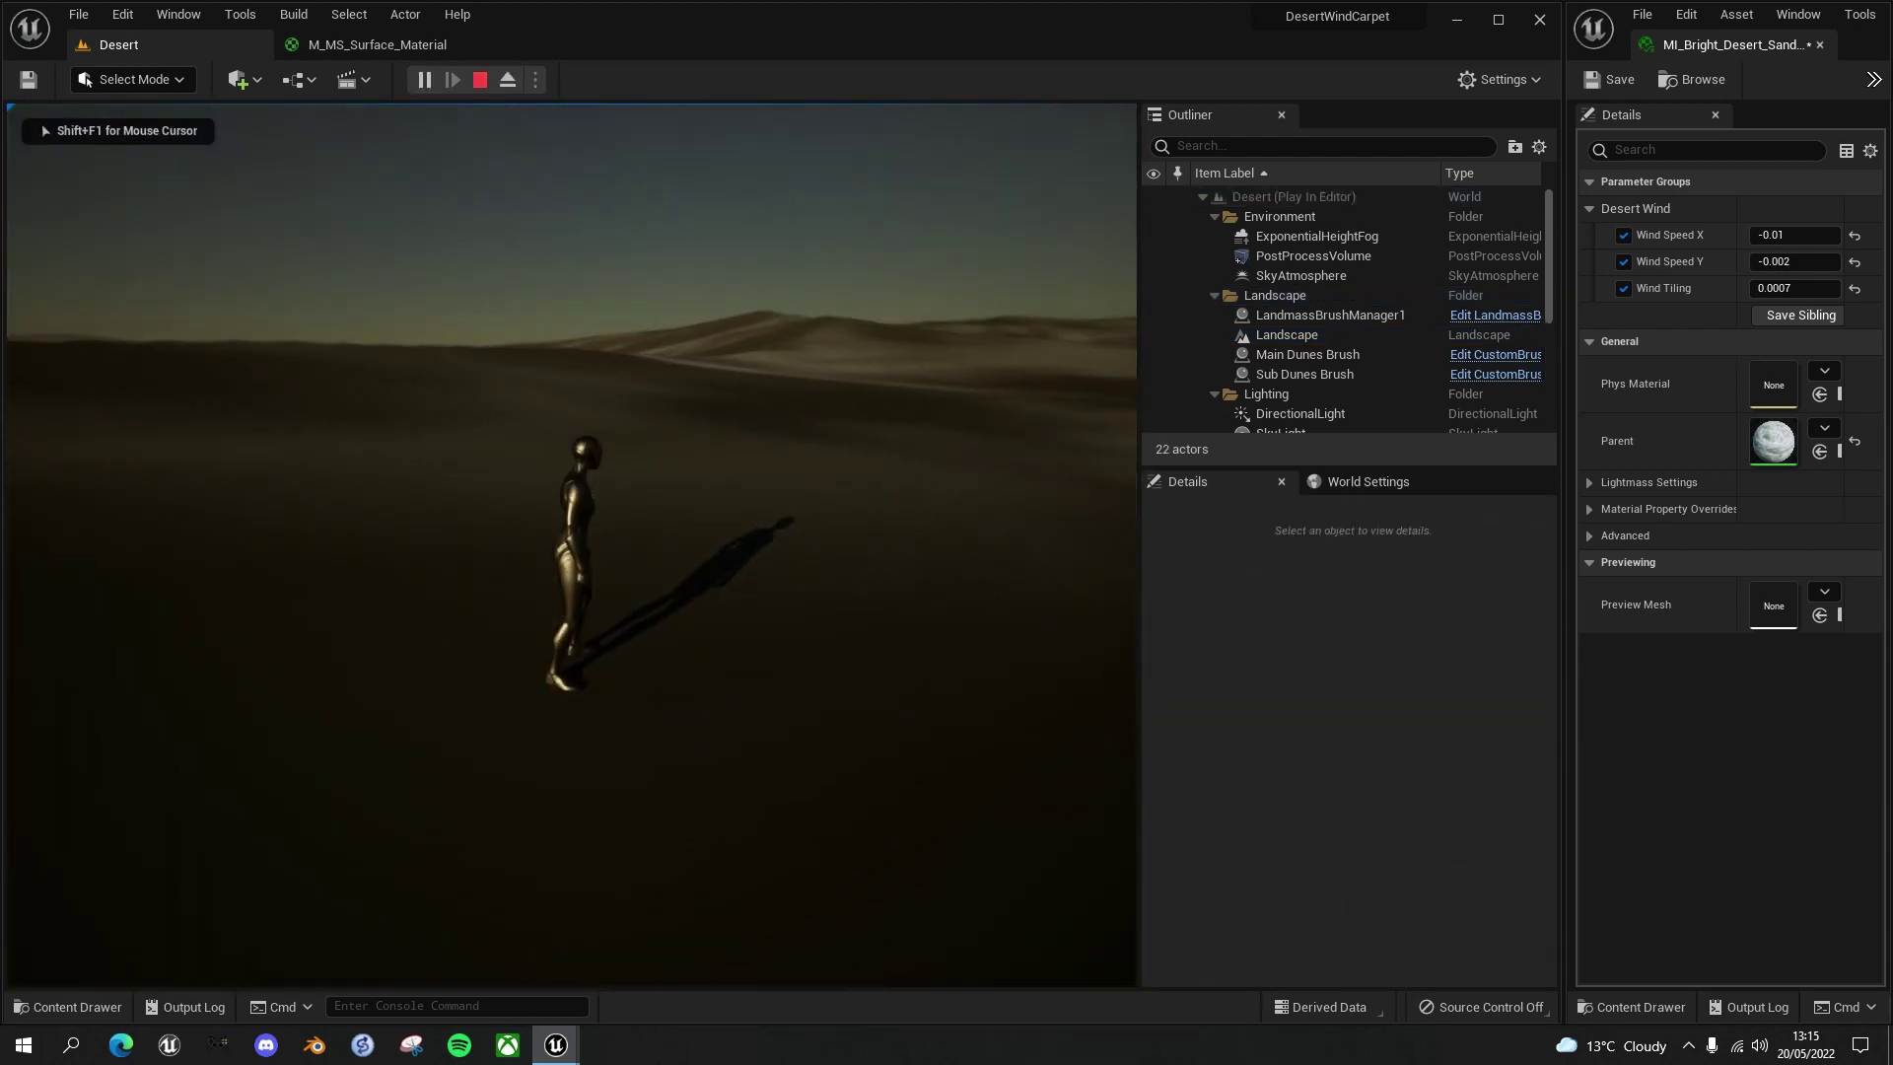
{"action": "key", "text": "w"}
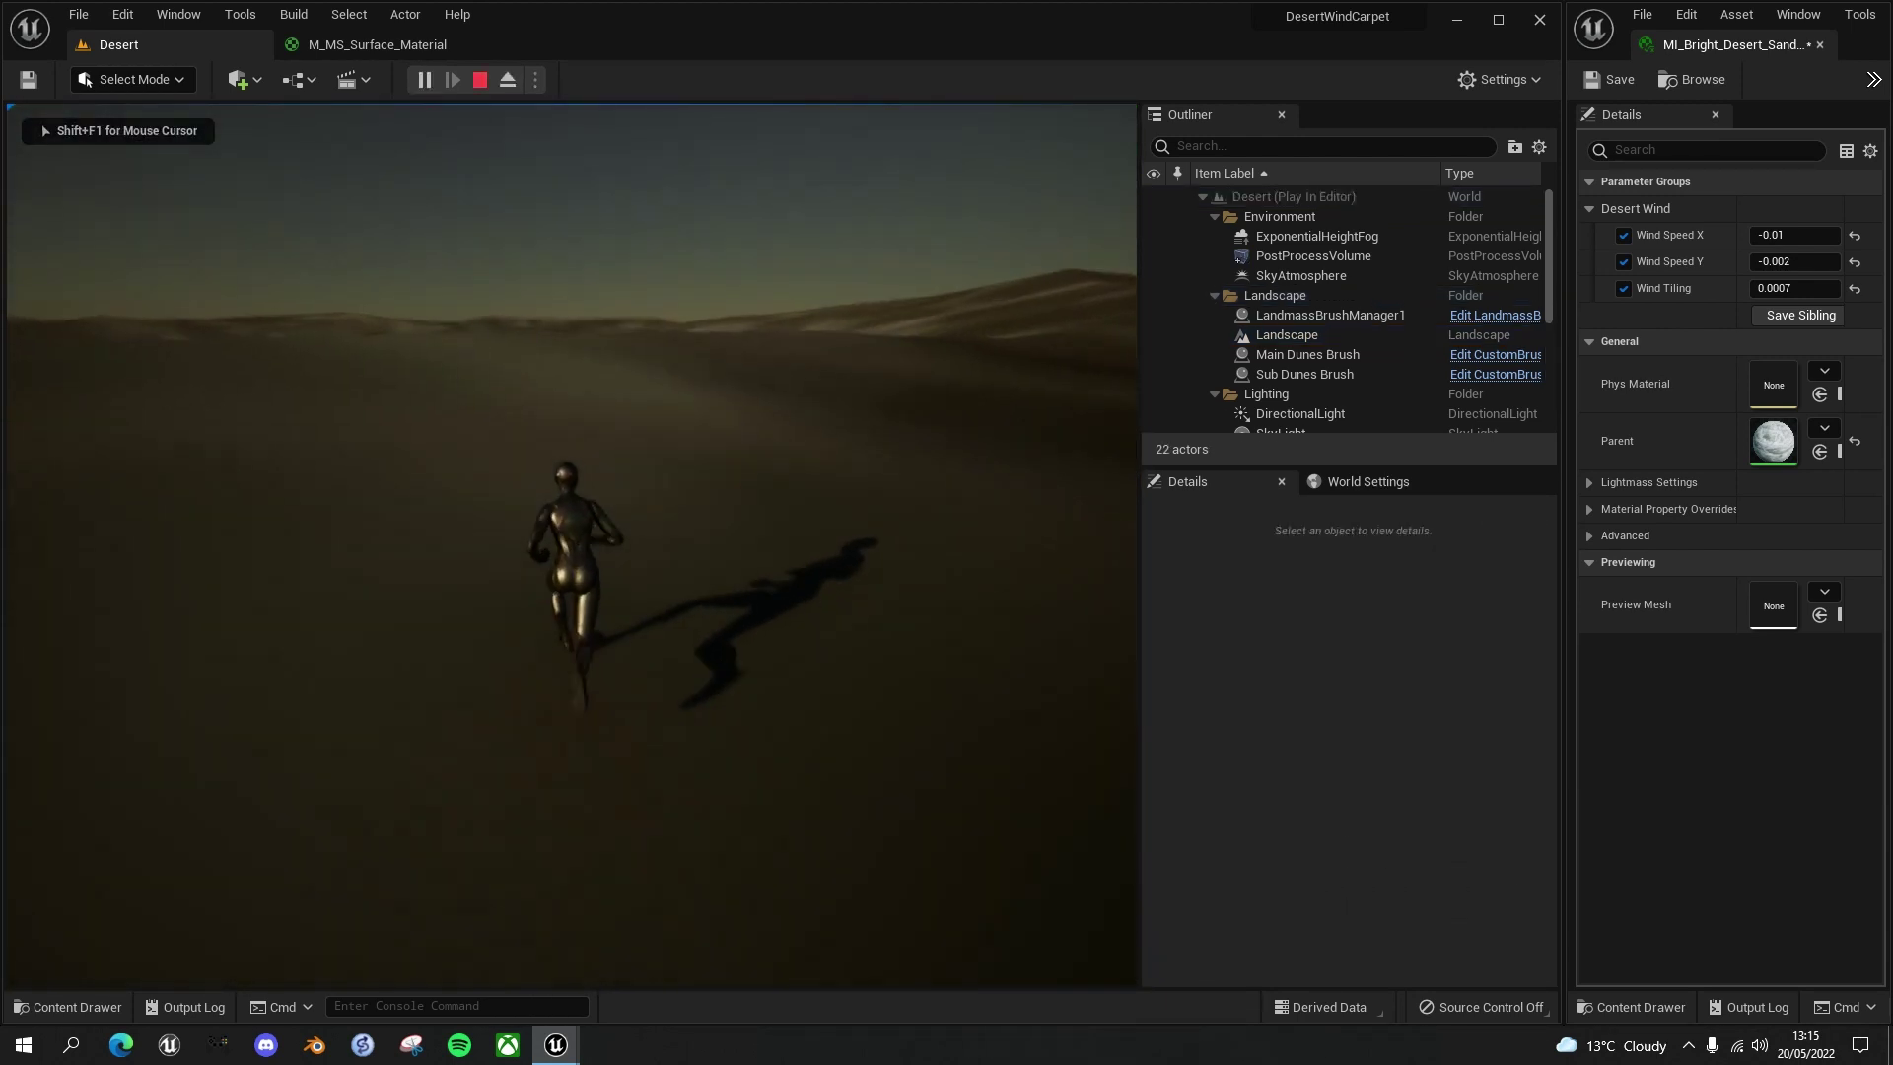
{"action": "key", "text": "w"}
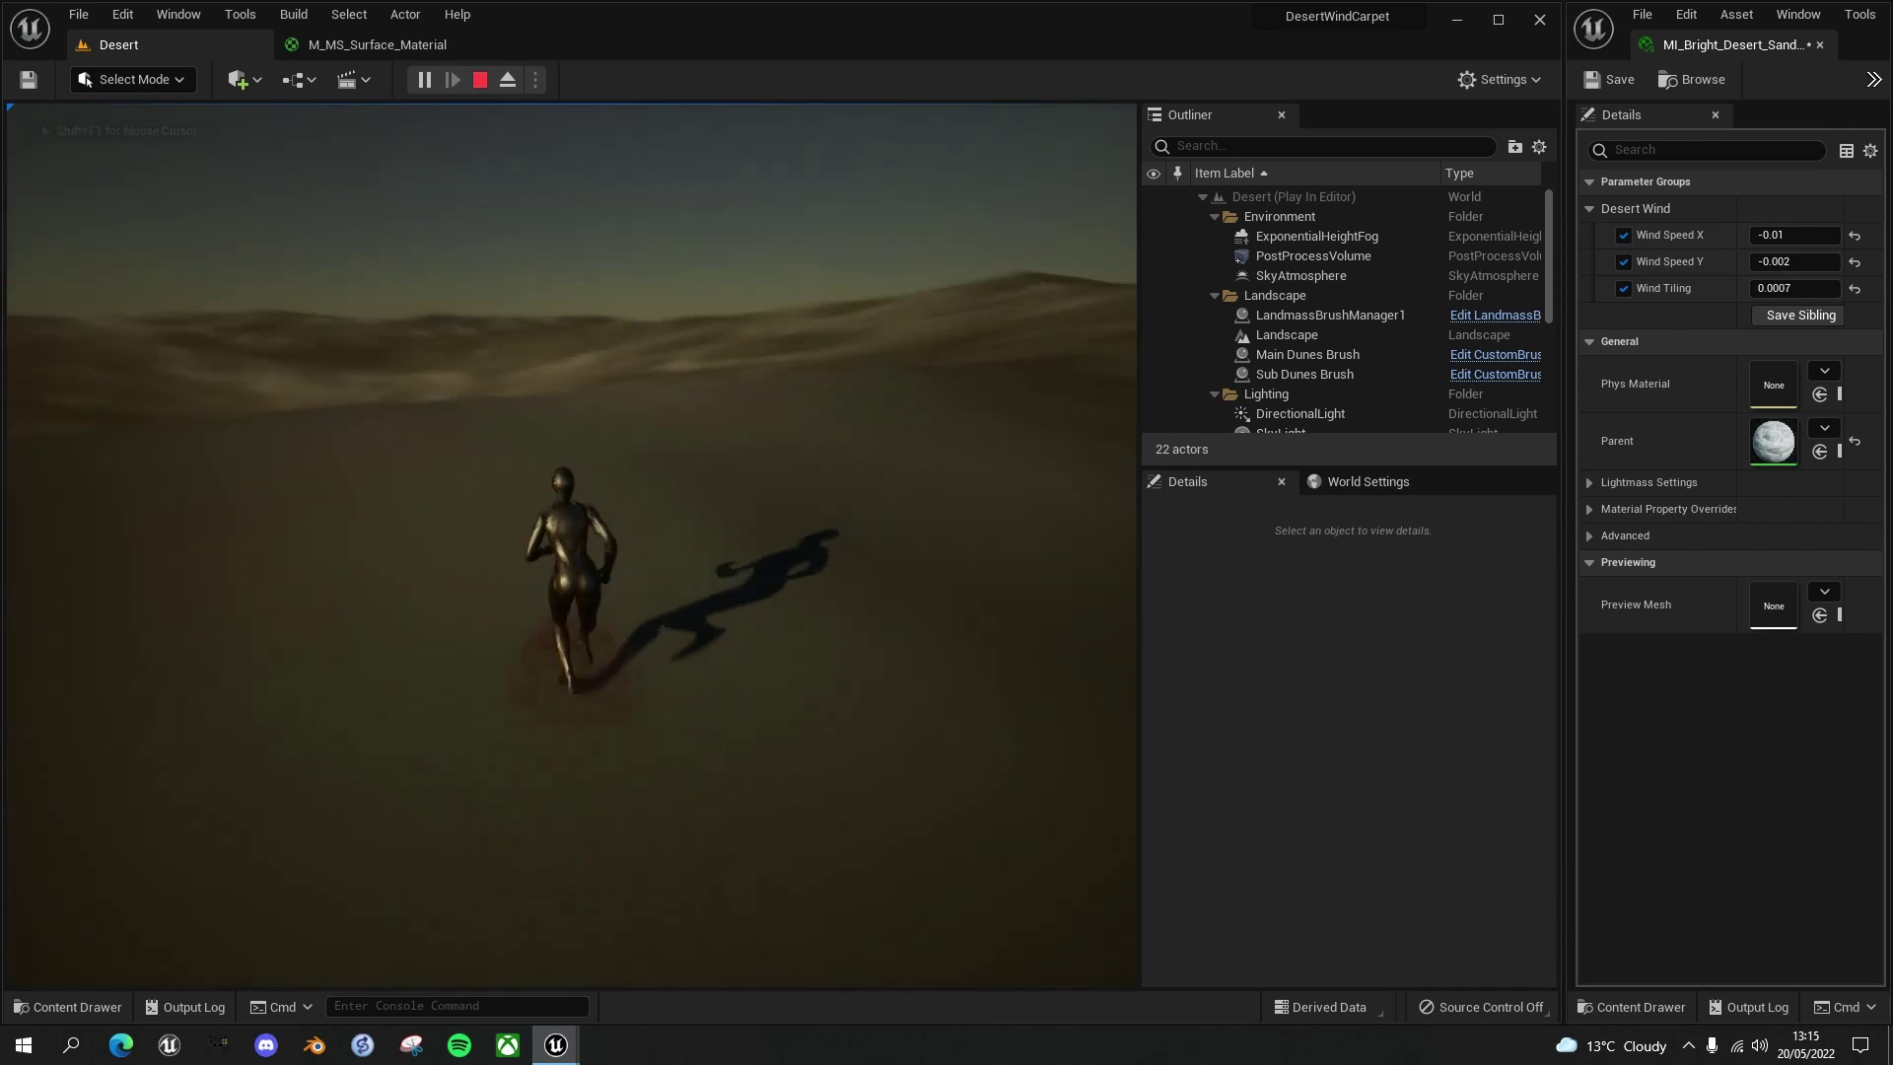
{"action": "key", "text": "w"}
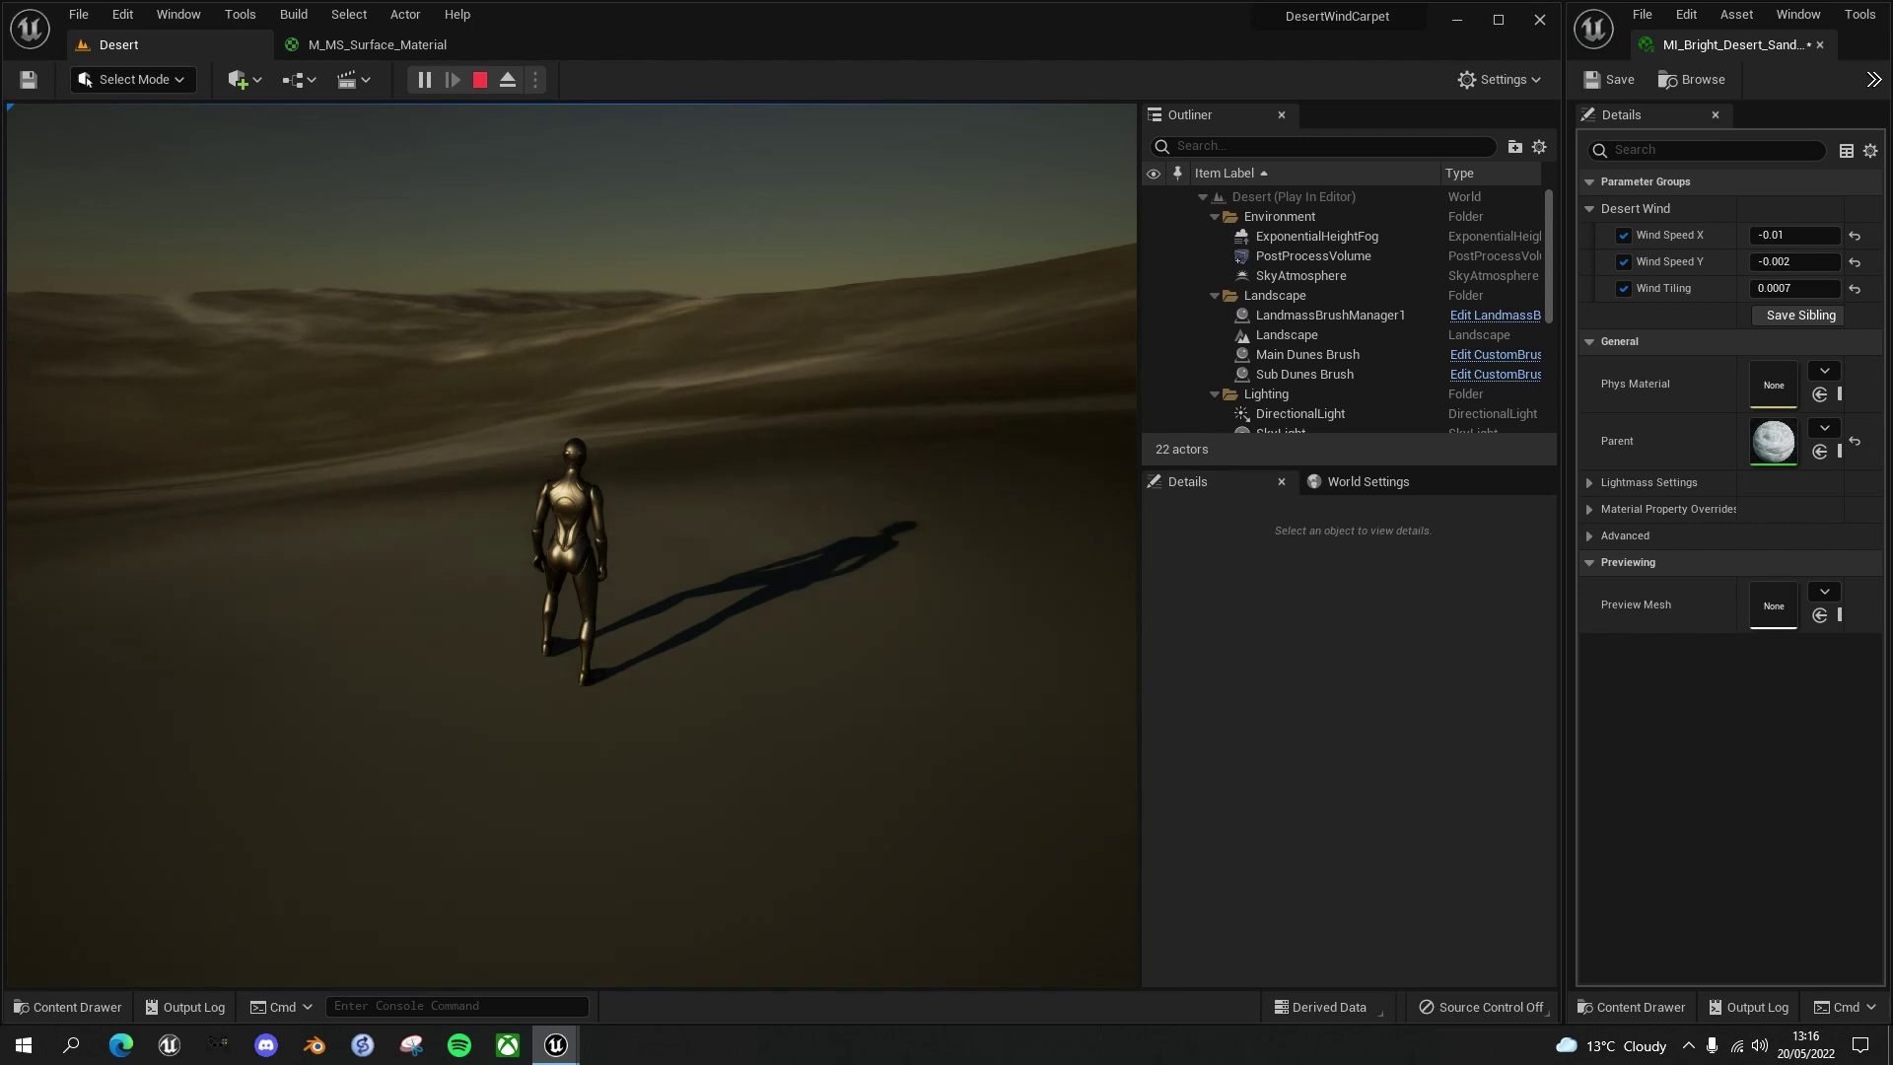
{"action": "key", "text": "Escape"}
{"action": "left_click", "coordinate": [173, 629]}
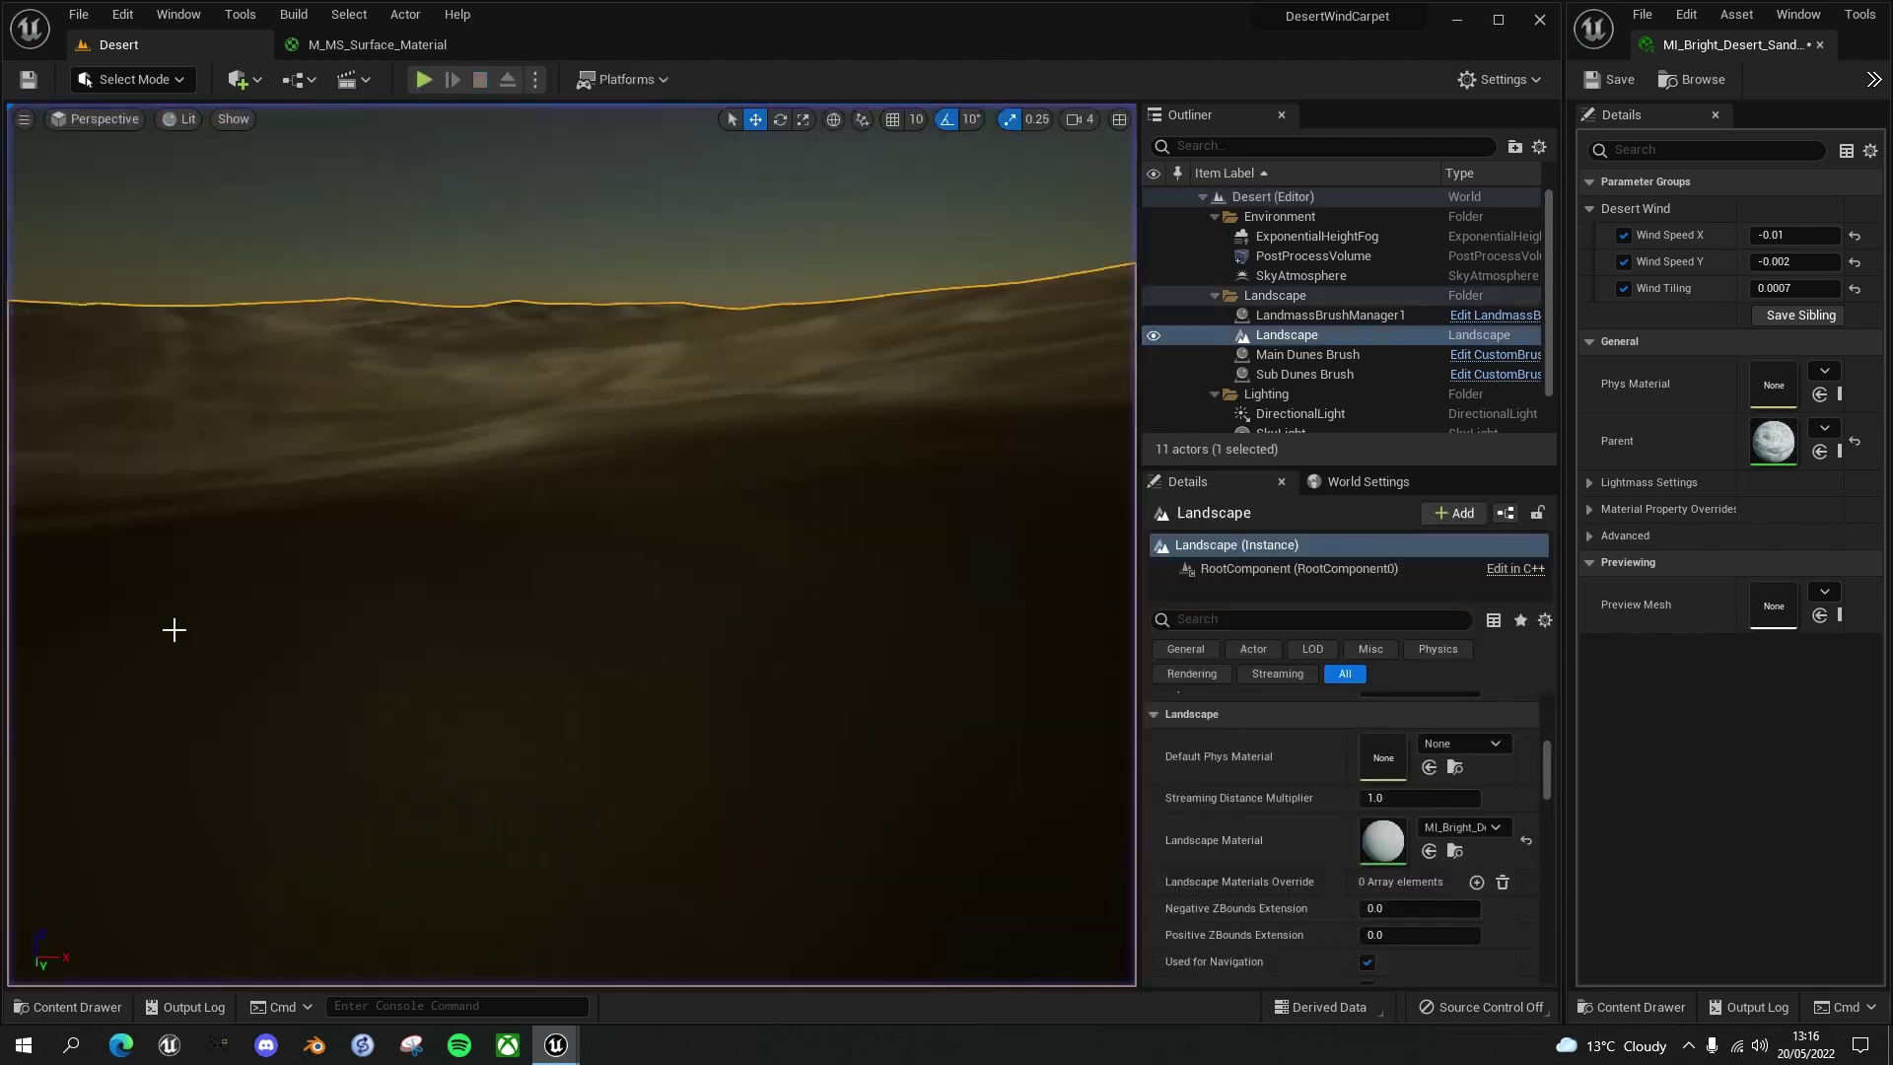
Return to M_MS_Surface_Material and convert the white 1,1,1 constant in the Desert Wind section to a parameter
{"action": "left_click", "coordinate": [394, 44]}
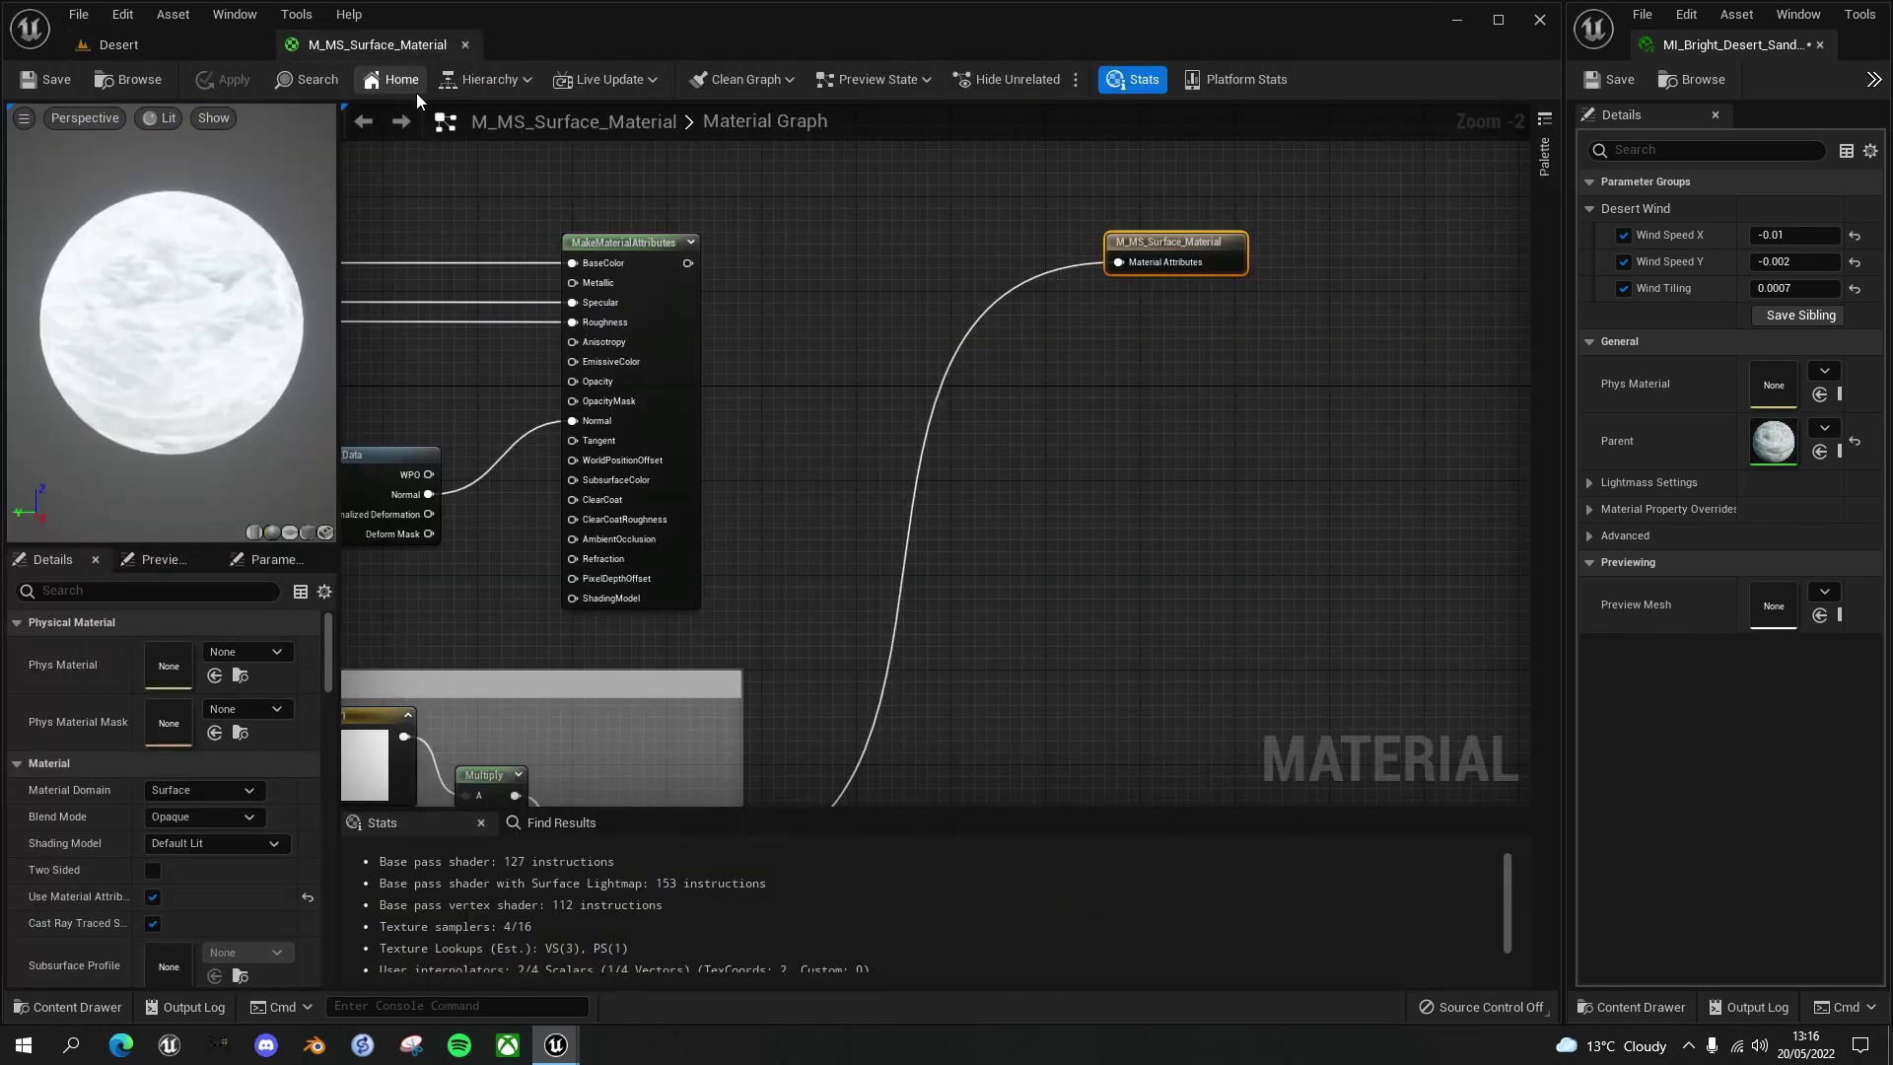
{"action": "right_click_drag", "start_coordinate": [817, 562], "coordinate": [1254, 147]}
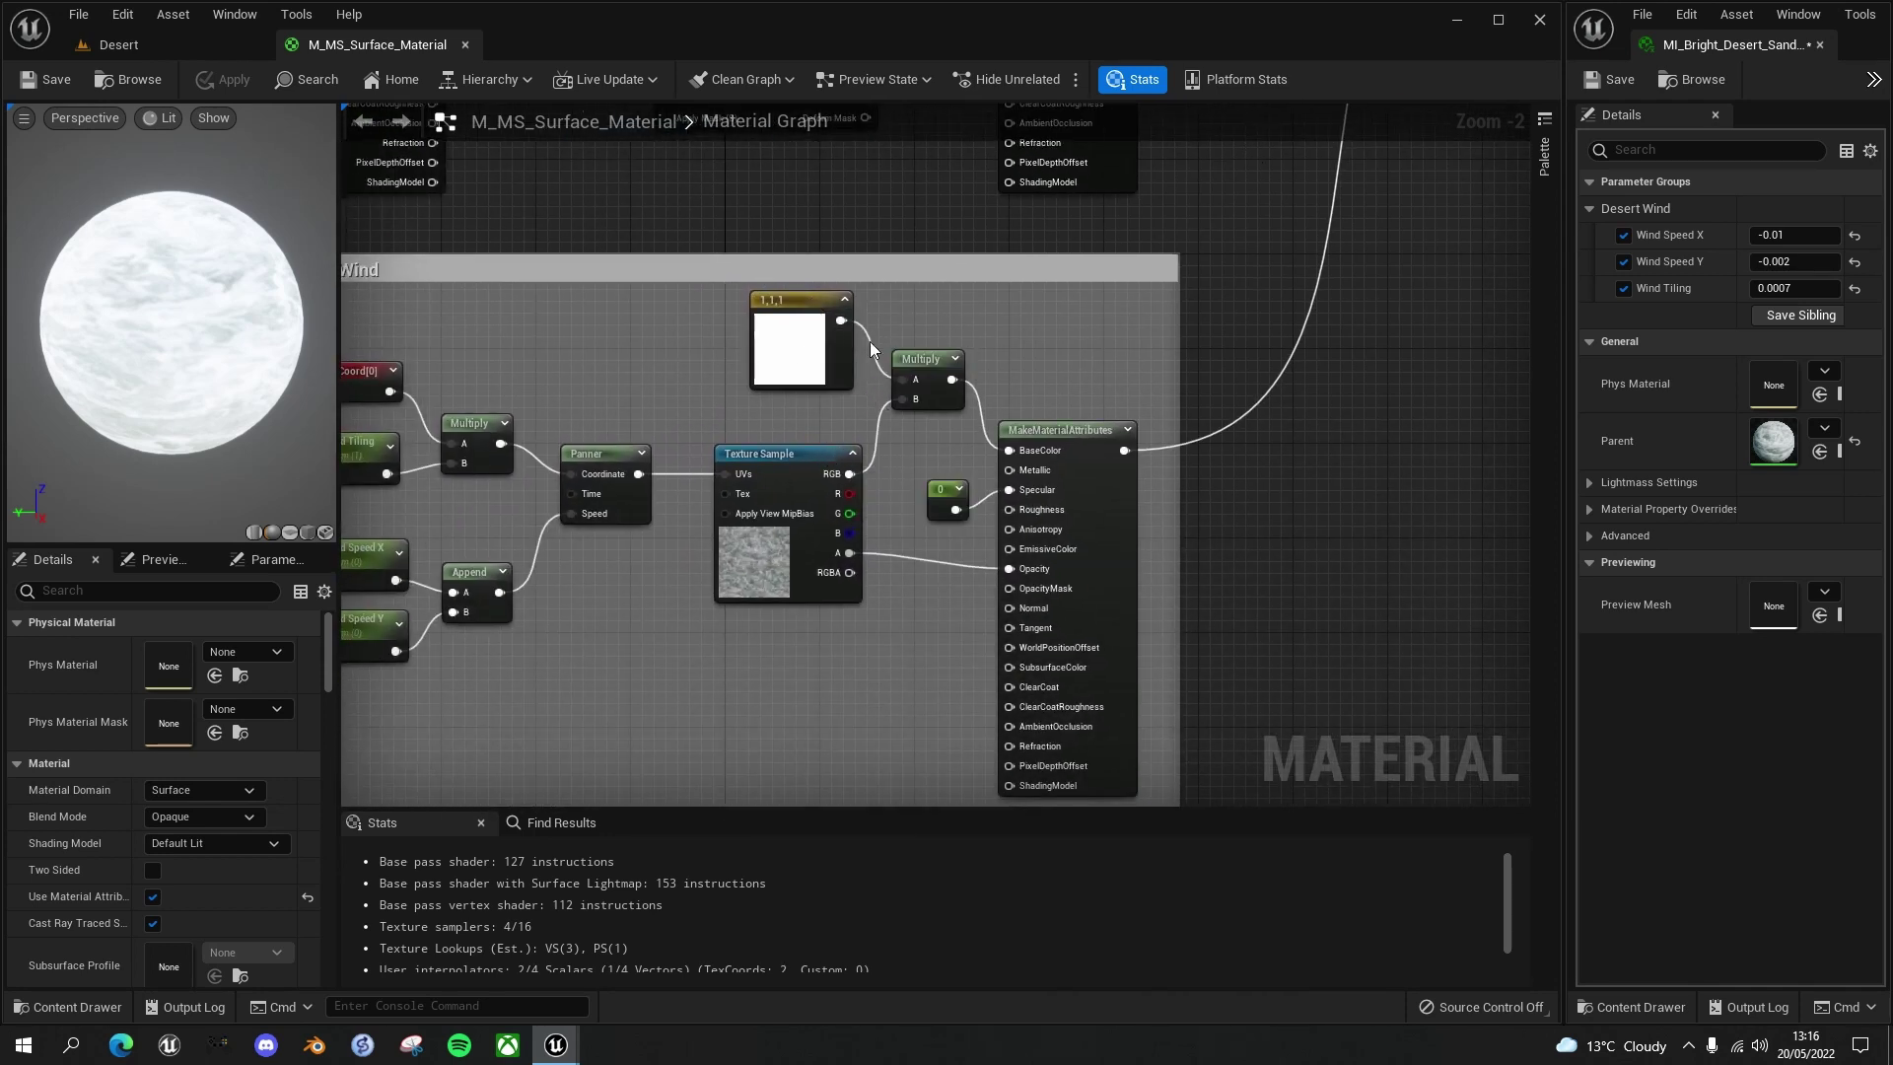
{"action": "left_click", "coordinate": [780, 310]}
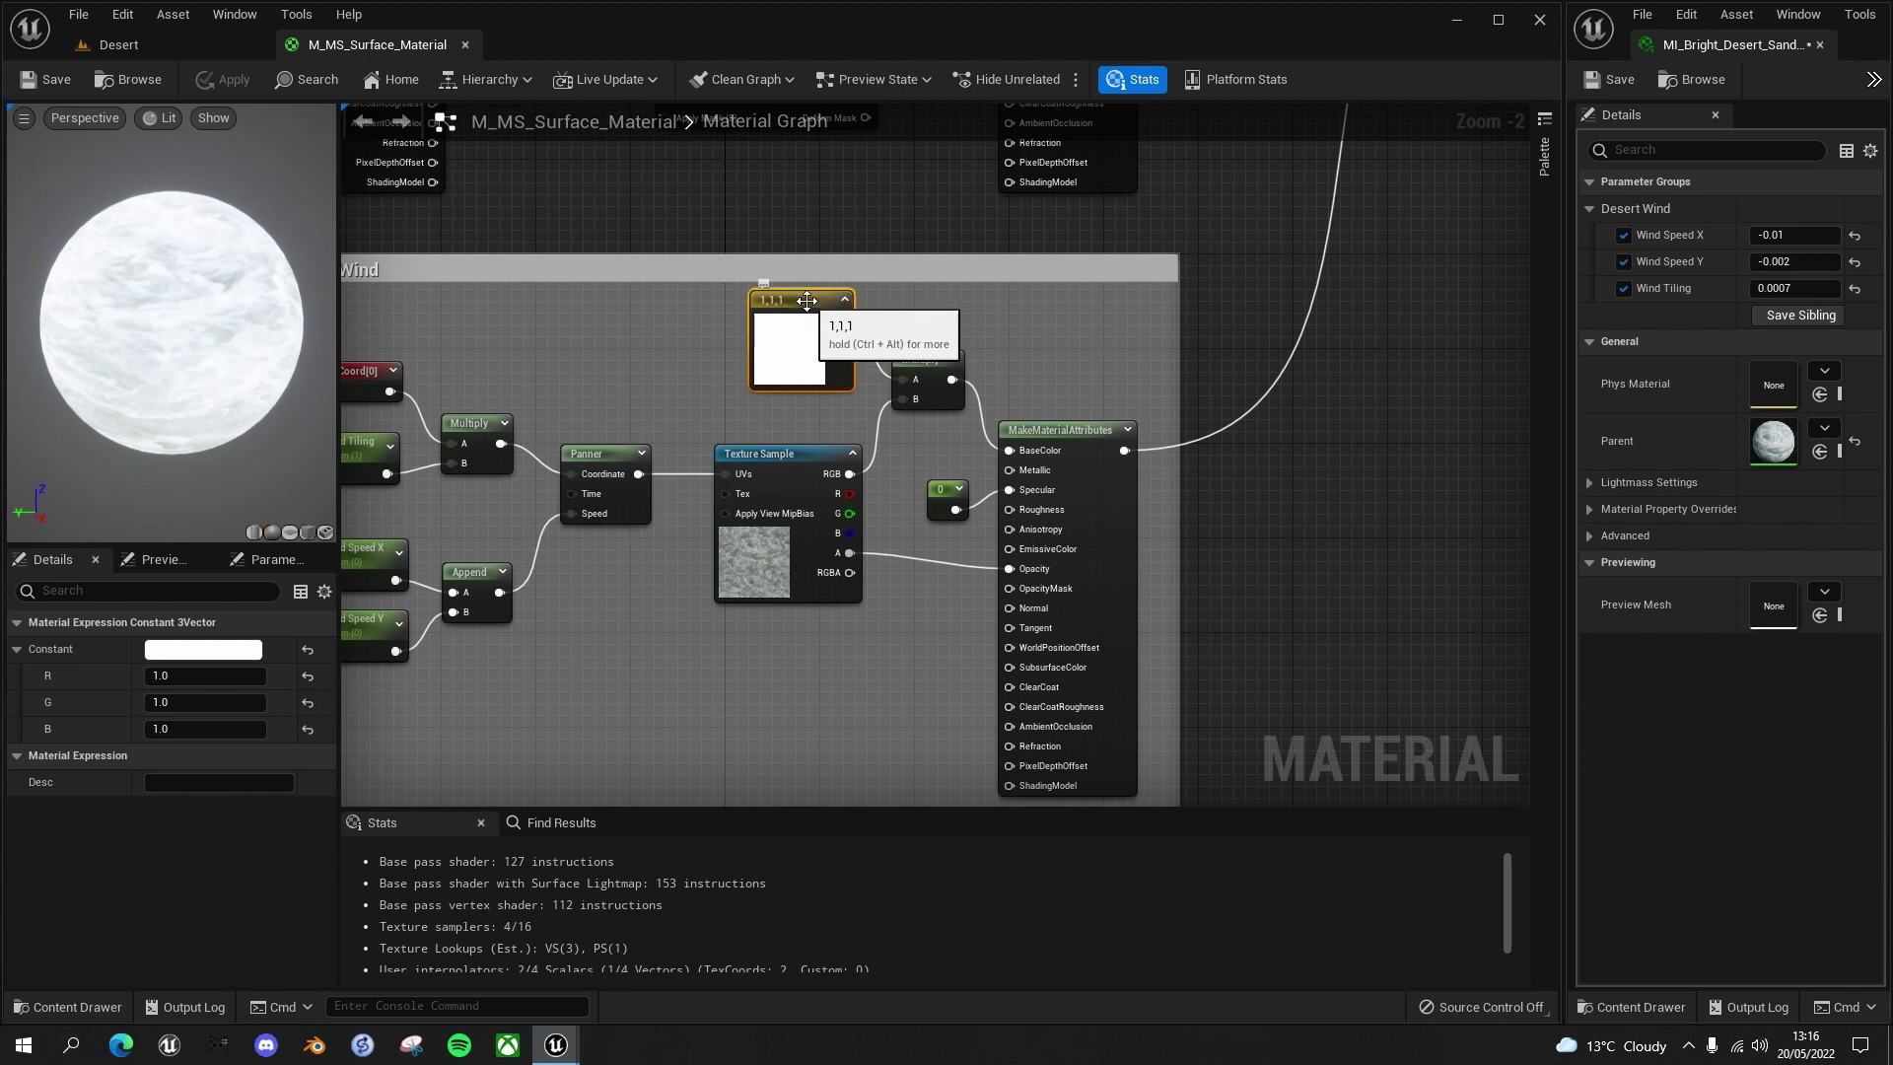
{"action": "key", "text": "Delete"}
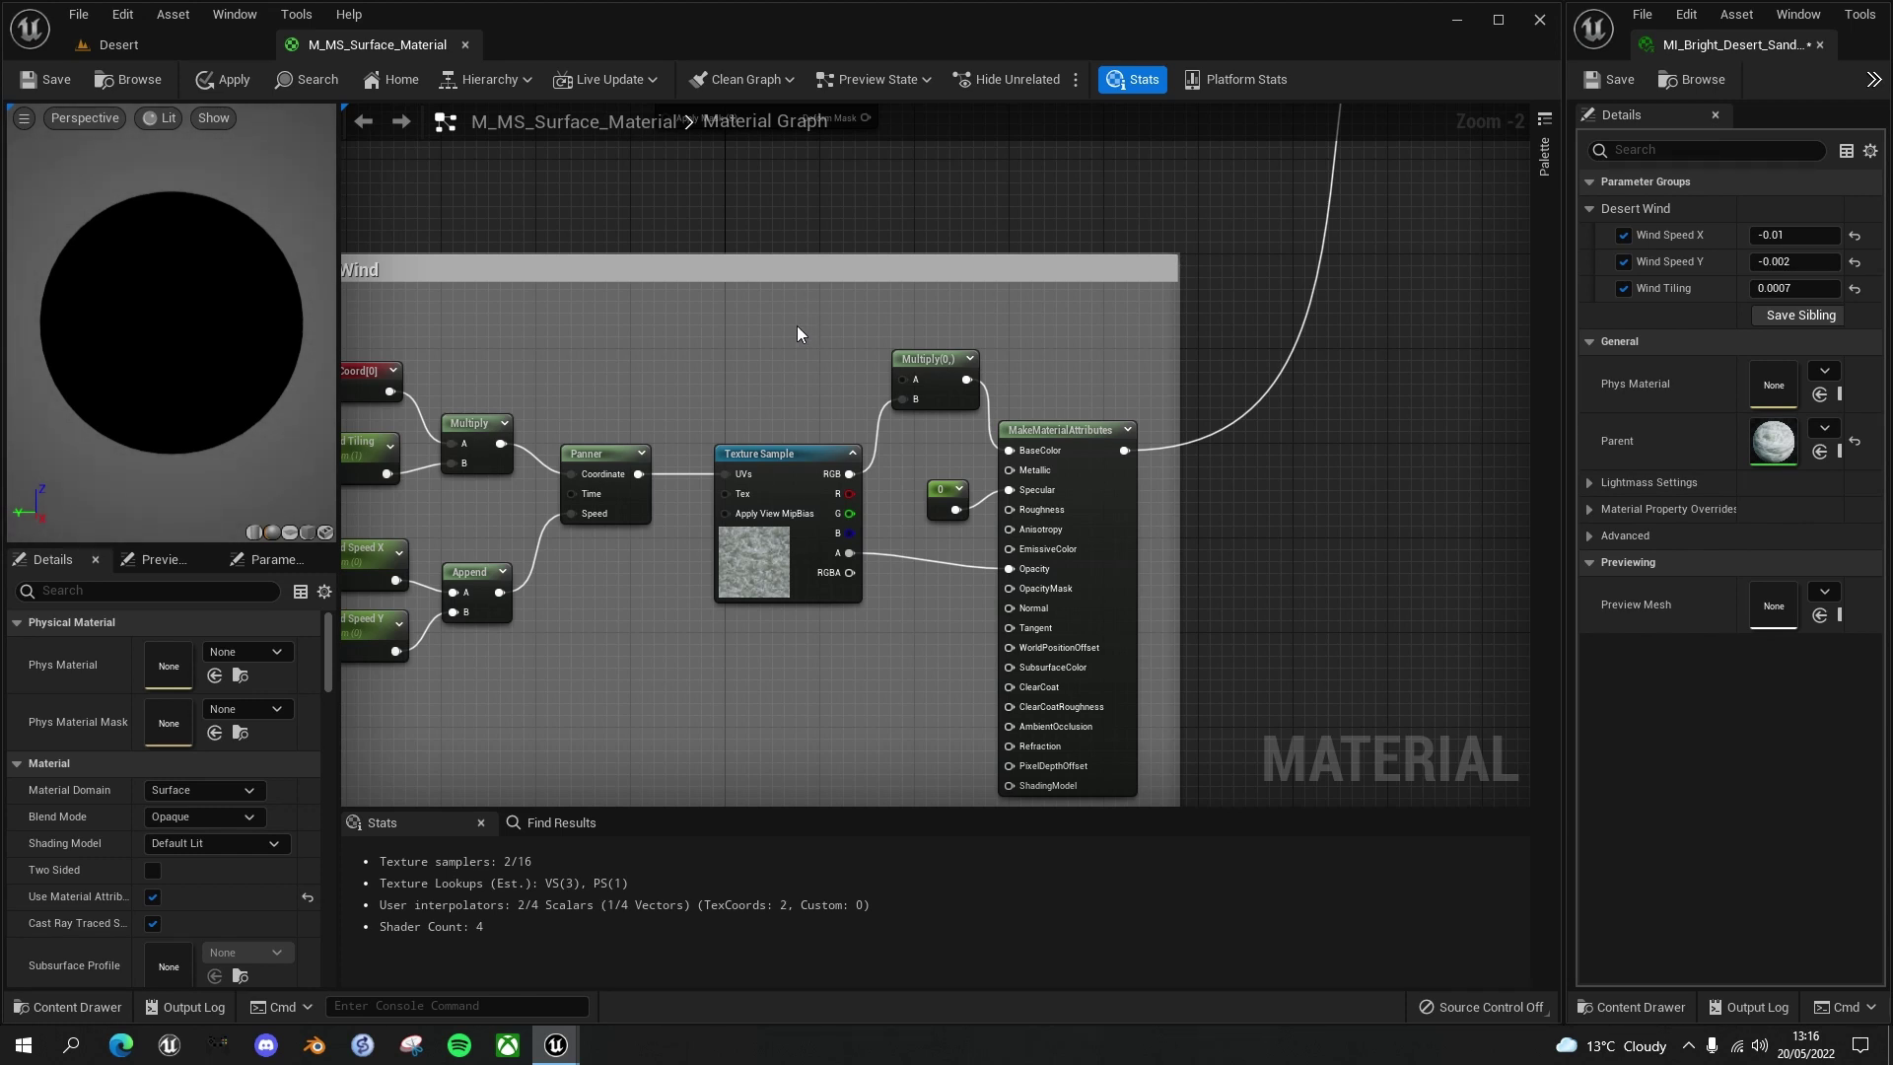
{"action": "key", "text": "ctrl+z"}
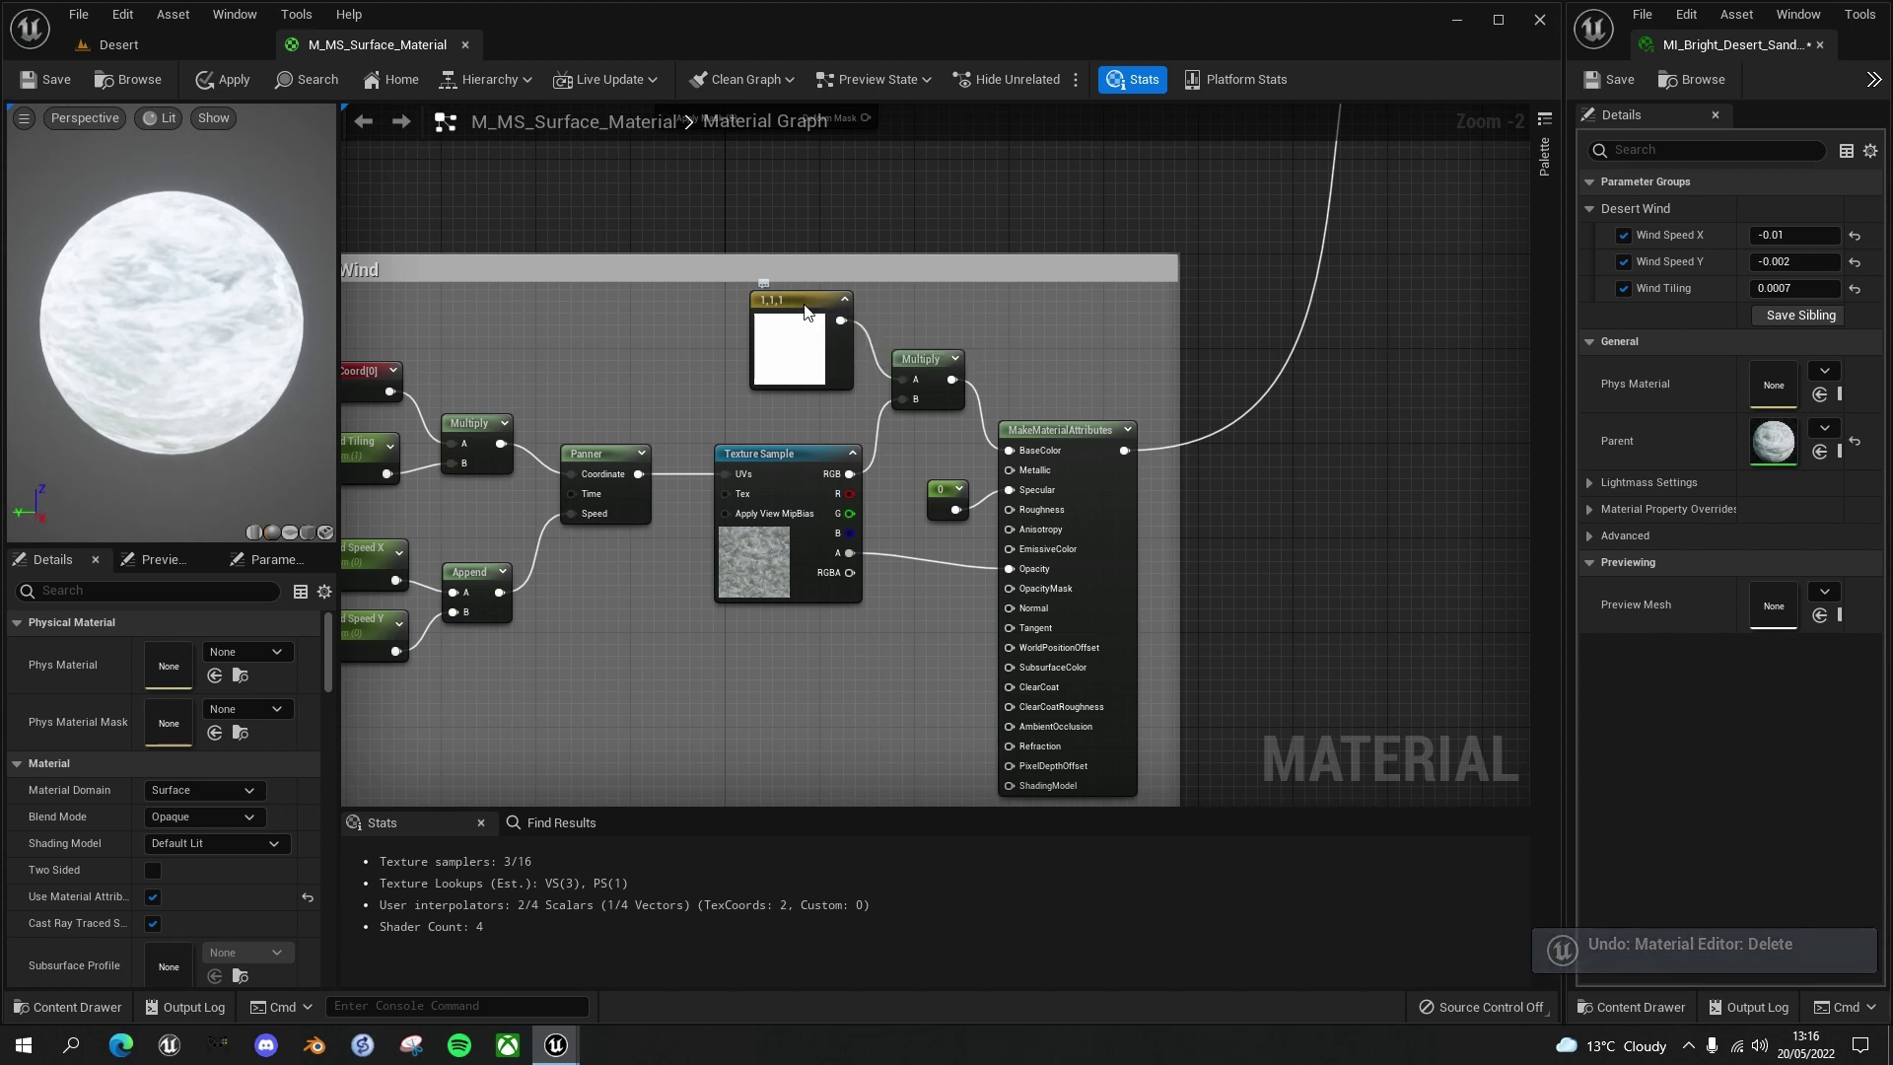
{"action": "right_click", "coordinate": [804, 311]}
{"action": "left_click", "coordinate": [872, 338]}
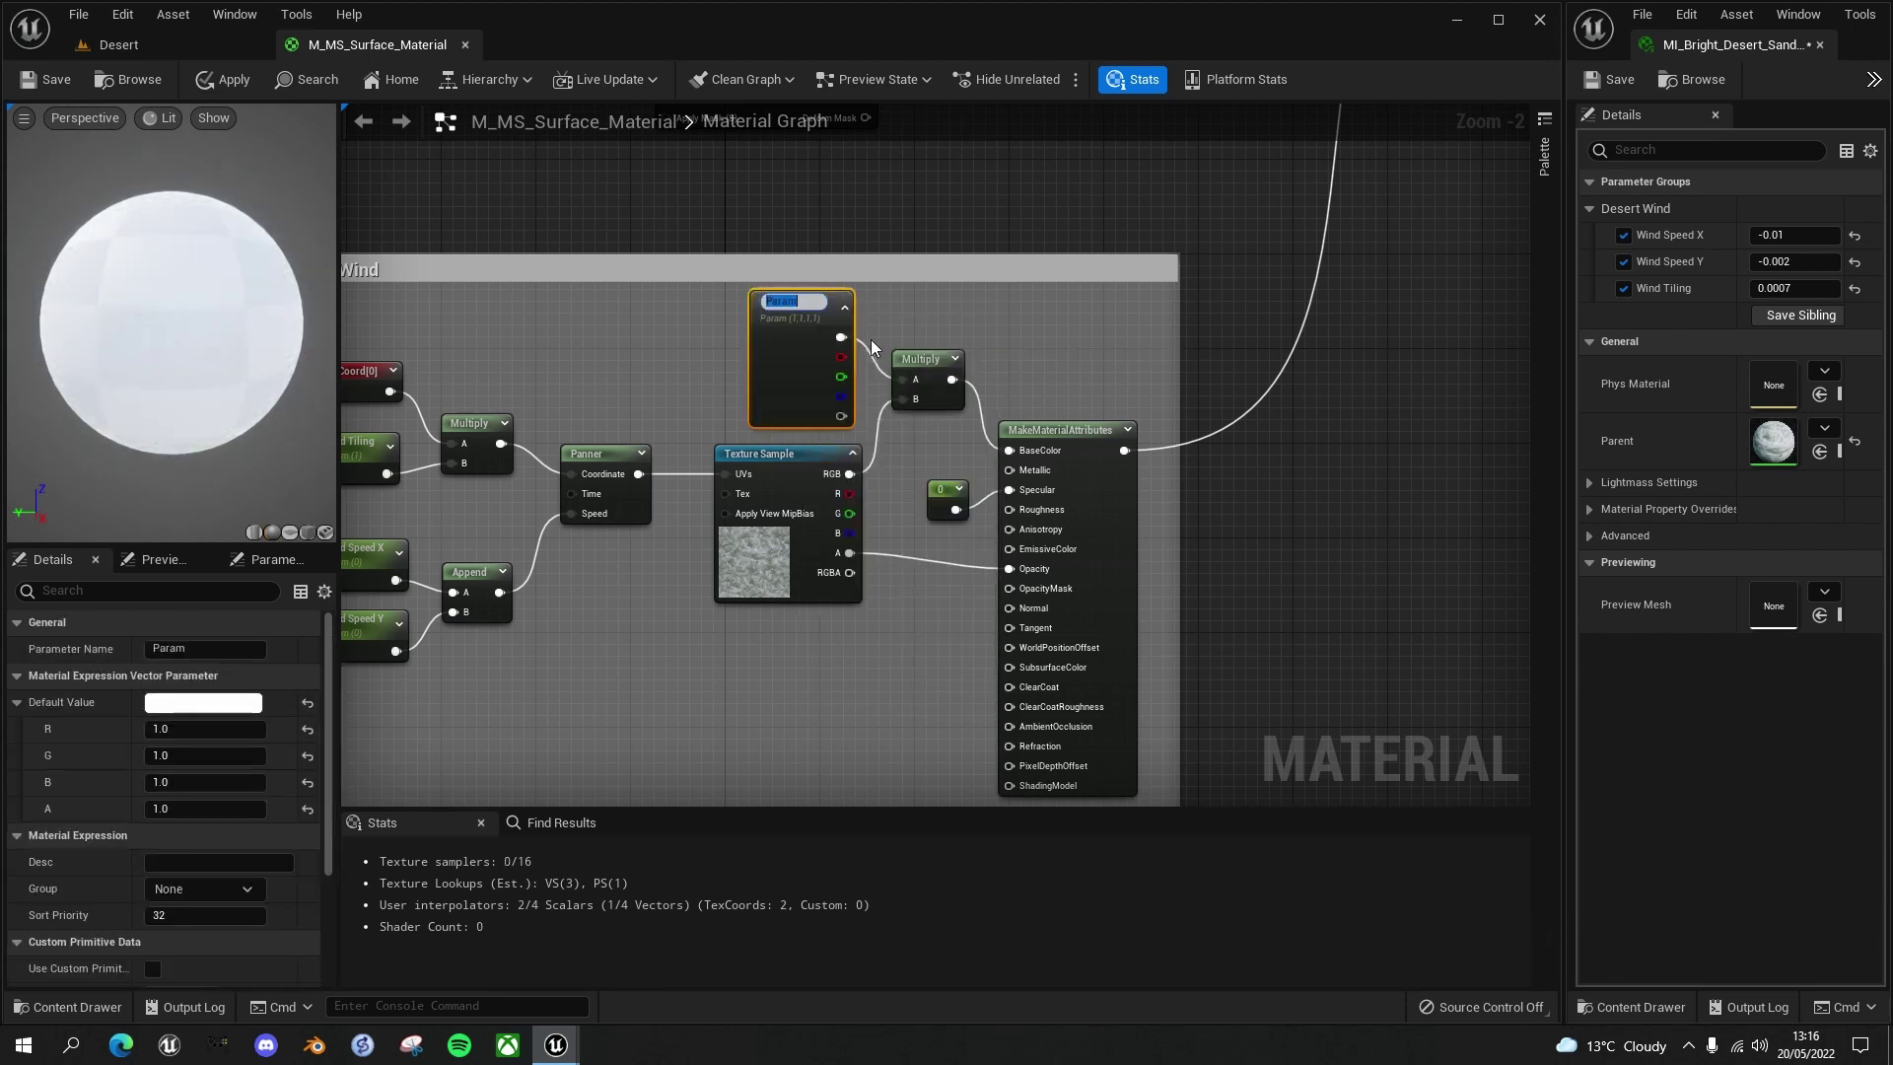
Name the new vector parameter Wind Color and assign it to the Desert Wind group
{"action": "left_click", "coordinate": [233, 651]}
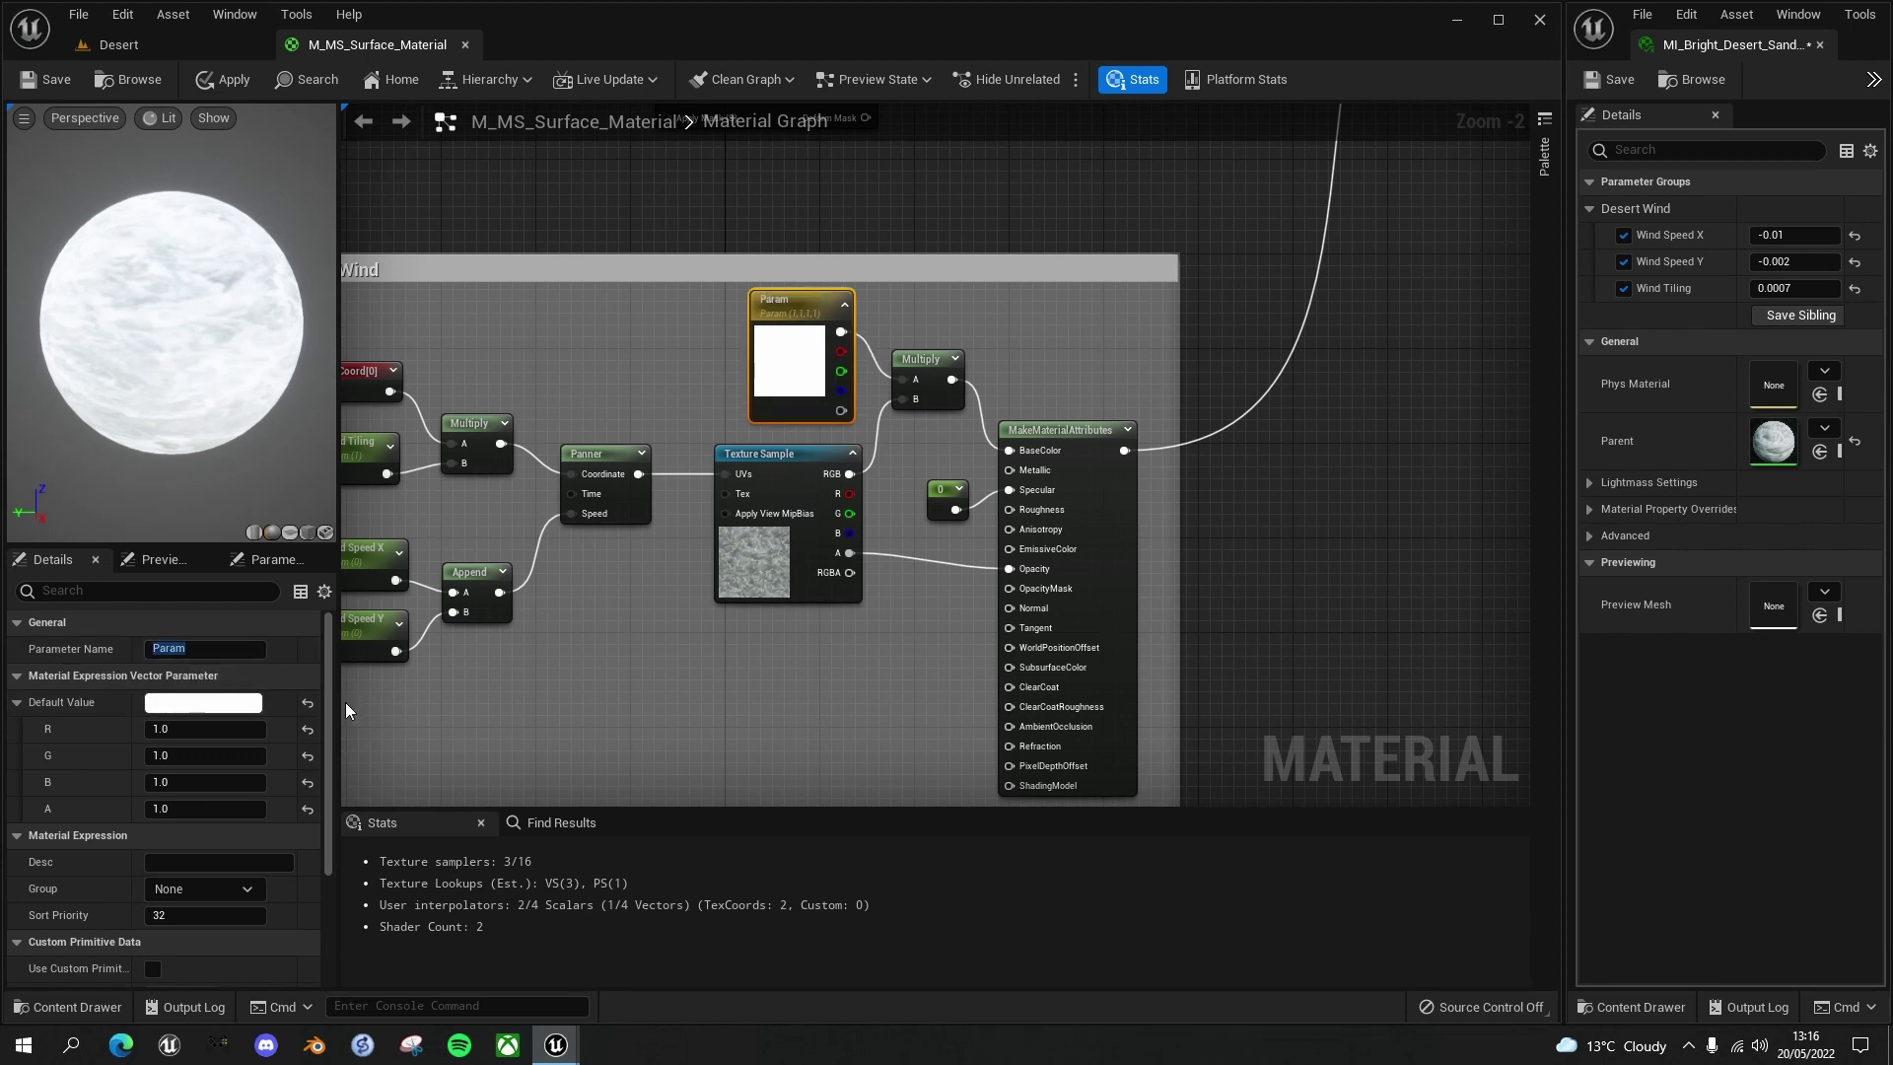
{"action": "left_click", "coordinate": [204, 647]}
{"action": "type", "text": "Wind So"}
{"action": "key", "text": "BackSpace"}
{"action": "key", "text": "BackSpace"}
{"action": "type", "text": "Color"}
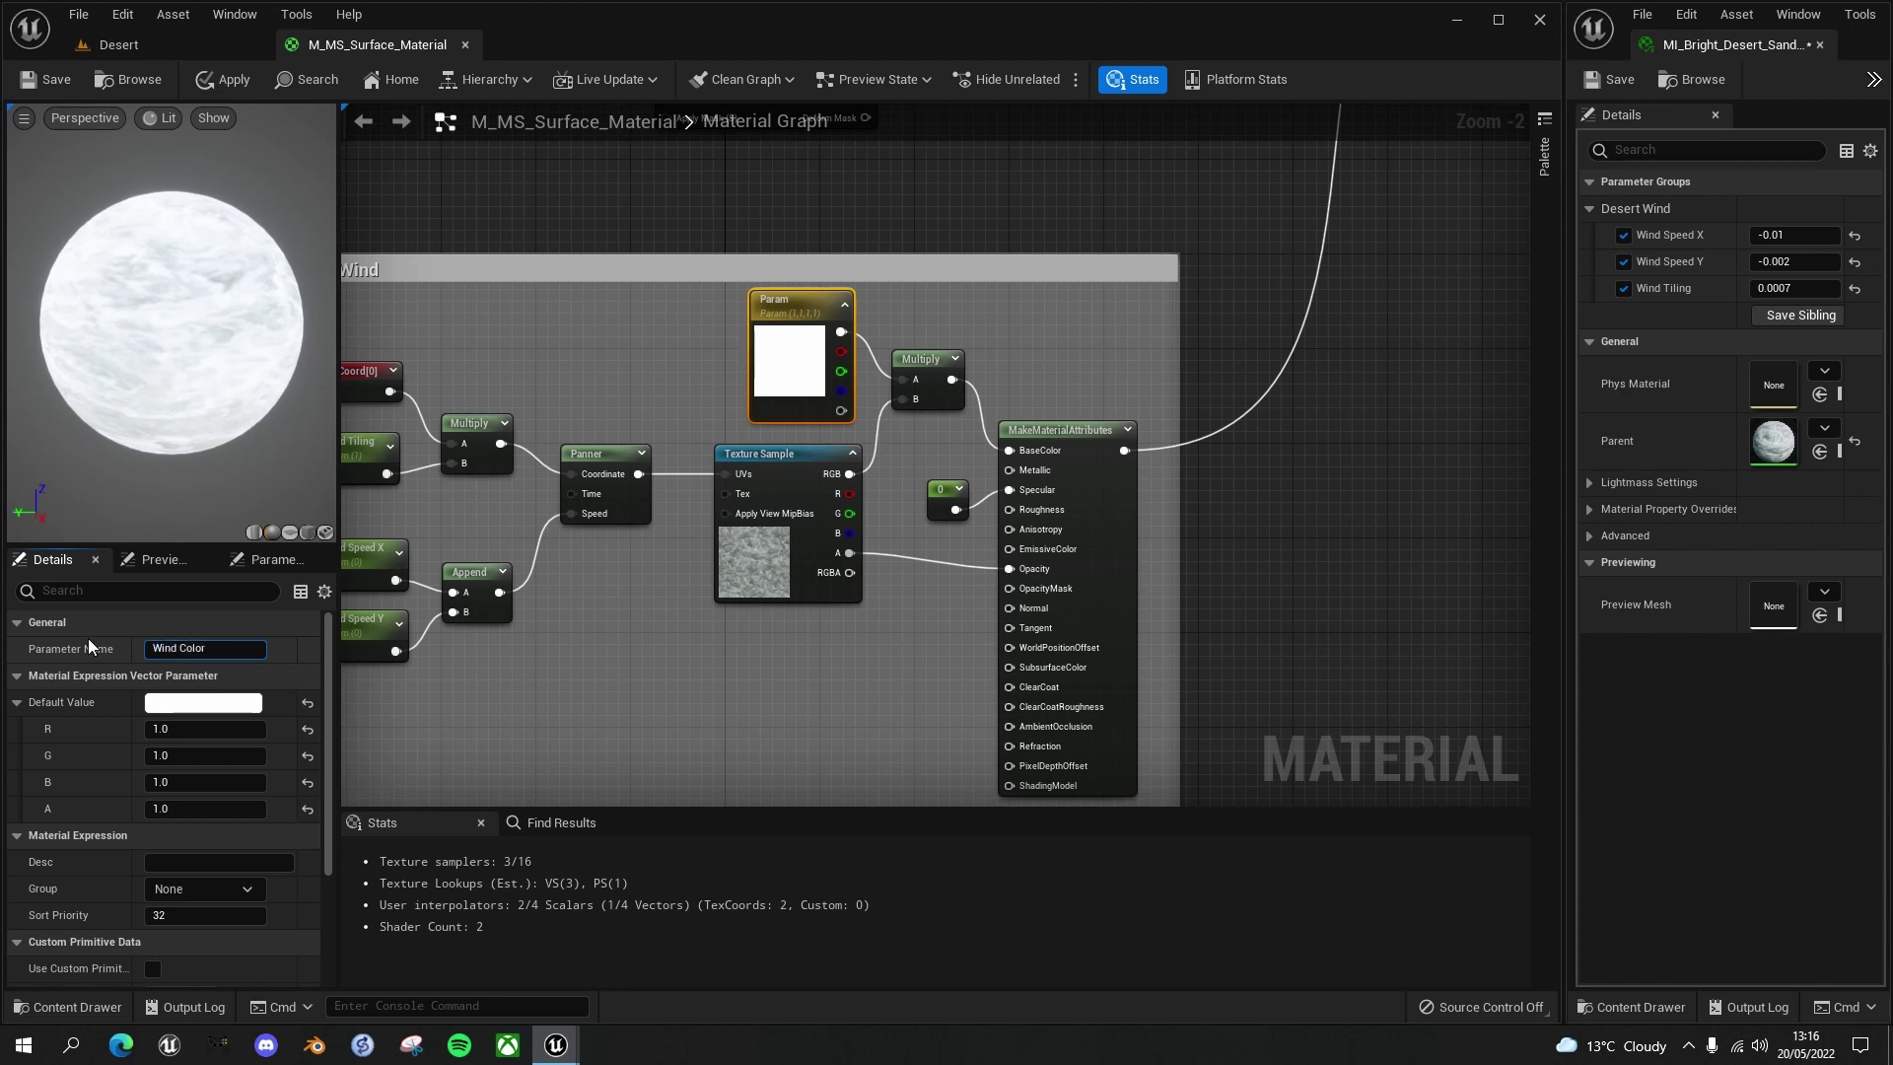
{"action": "key", "text": "Return"}
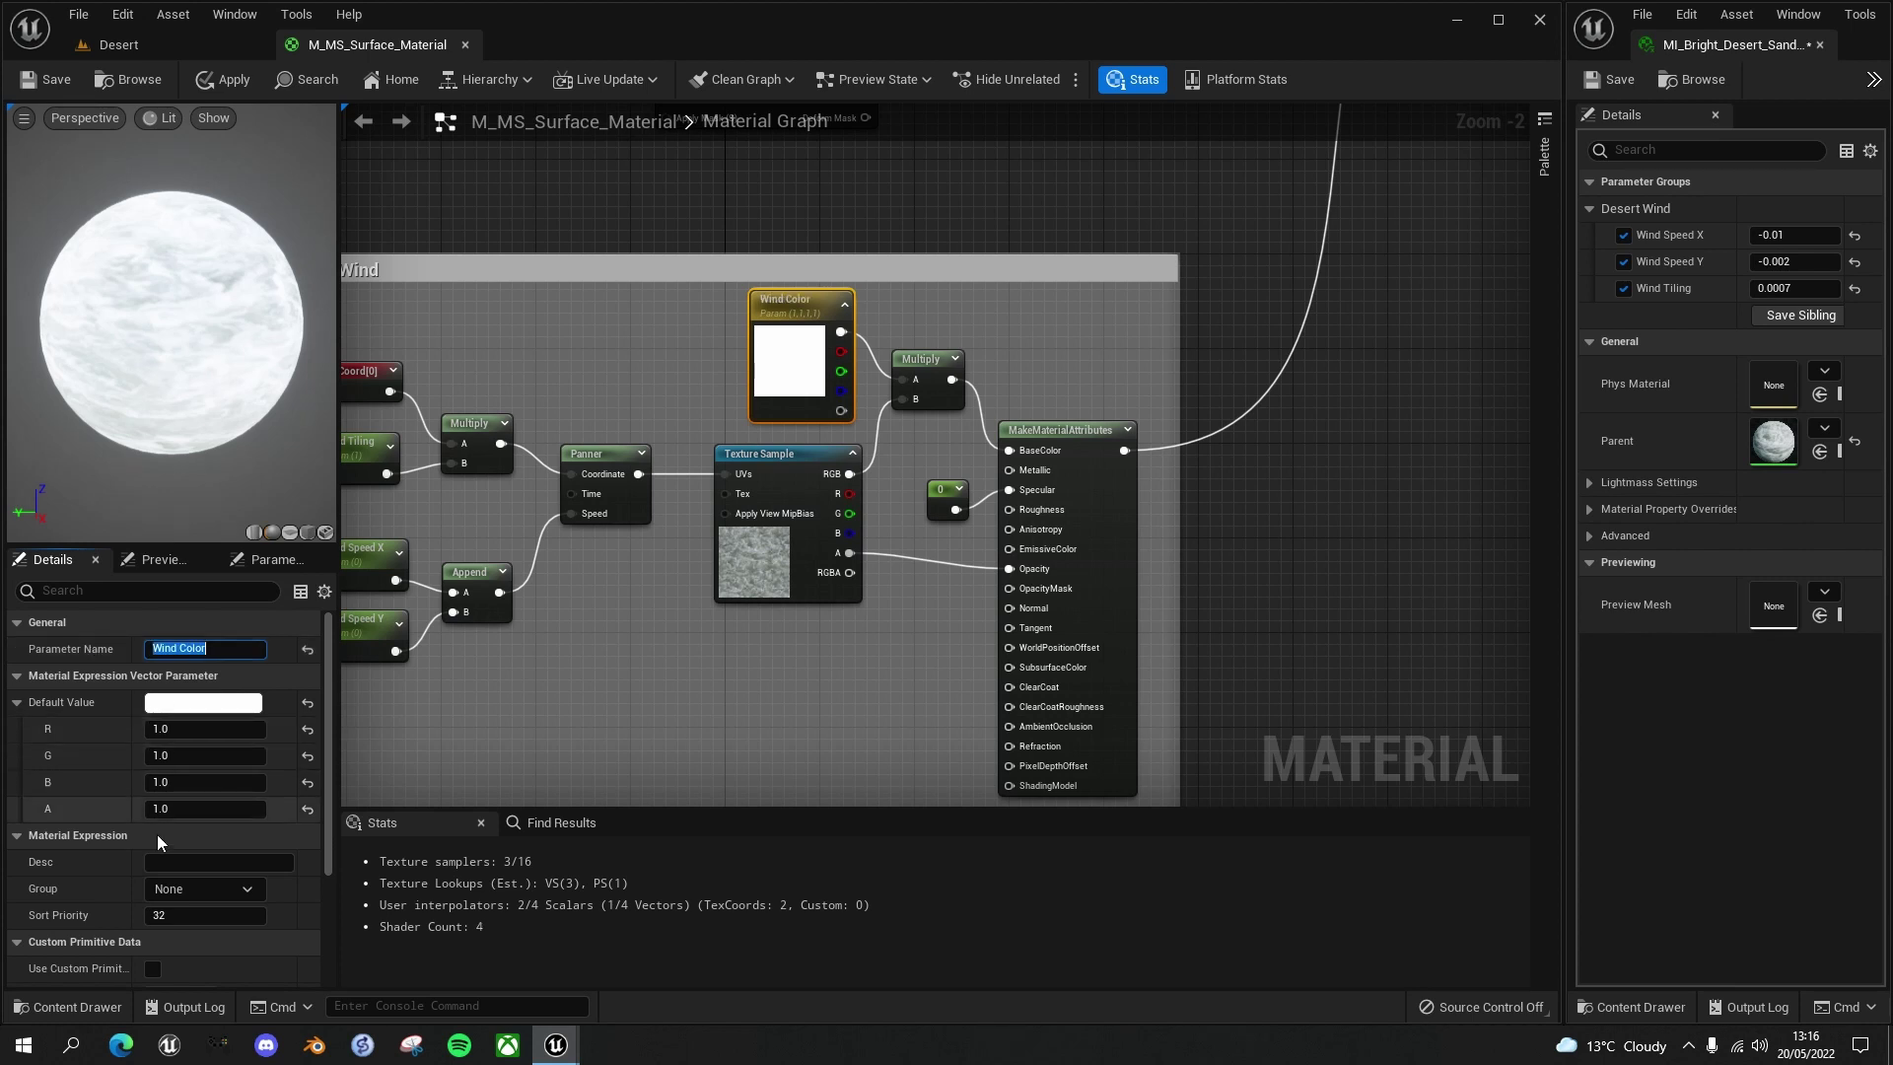
{"action": "left_click", "coordinate": [250, 887]}
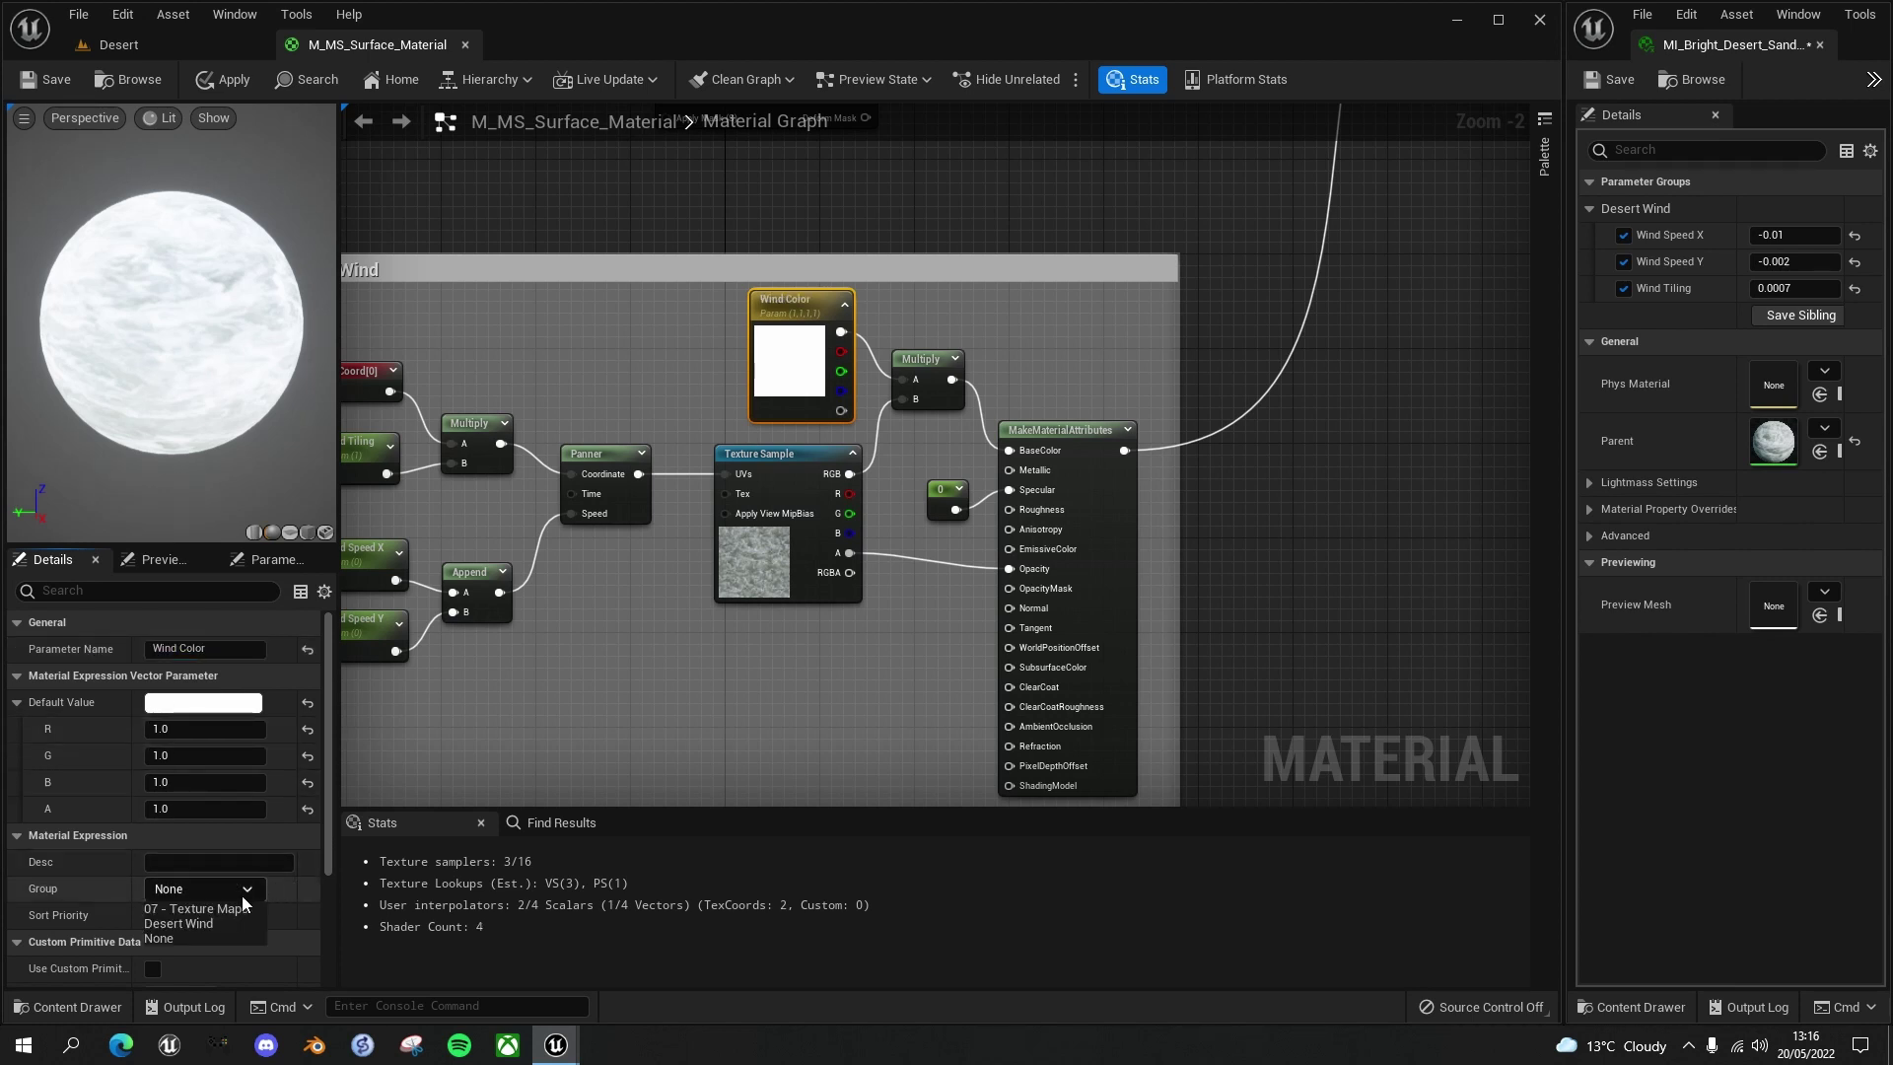
{"action": "left_click", "coordinate": [217, 924]}
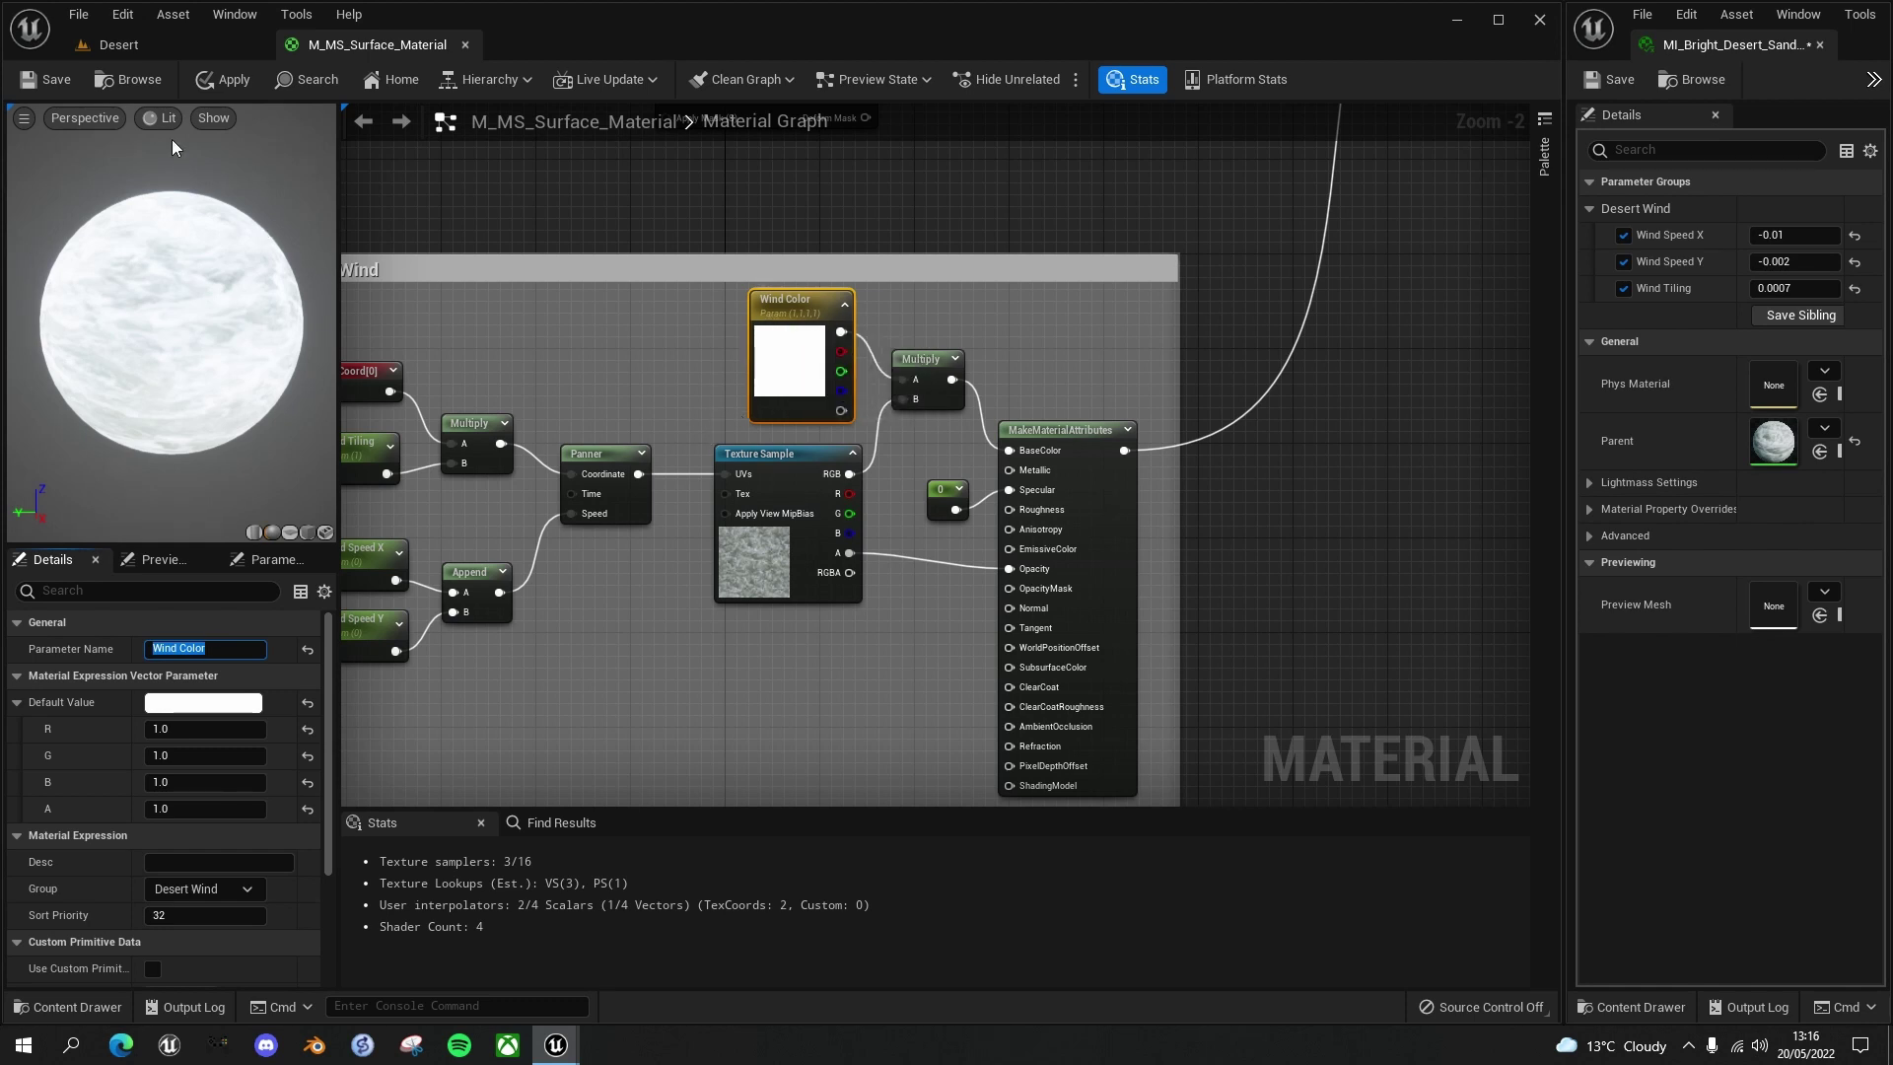
Save the material and enable the Wind Color override in the landscape's material instance
{"action": "left_click", "coordinate": [58, 81]}
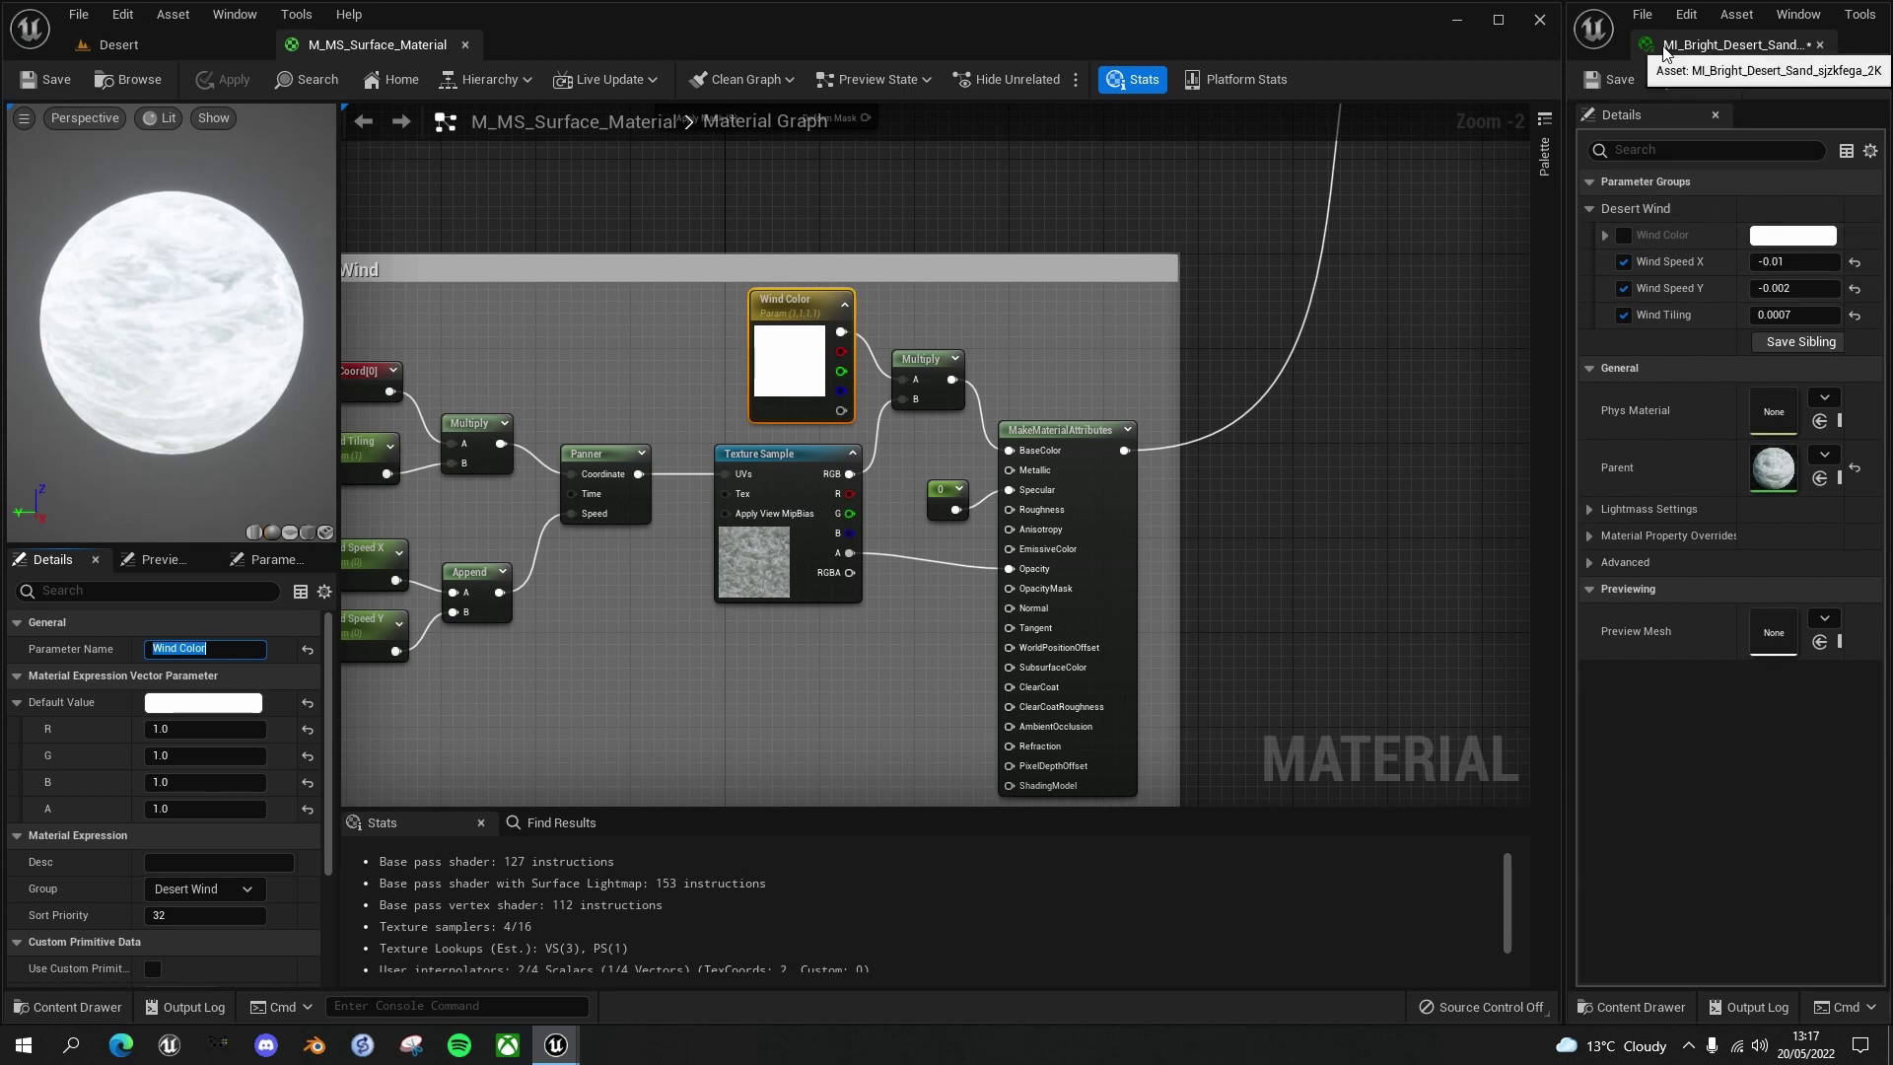
{"action": "left_click", "coordinate": [1624, 236]}
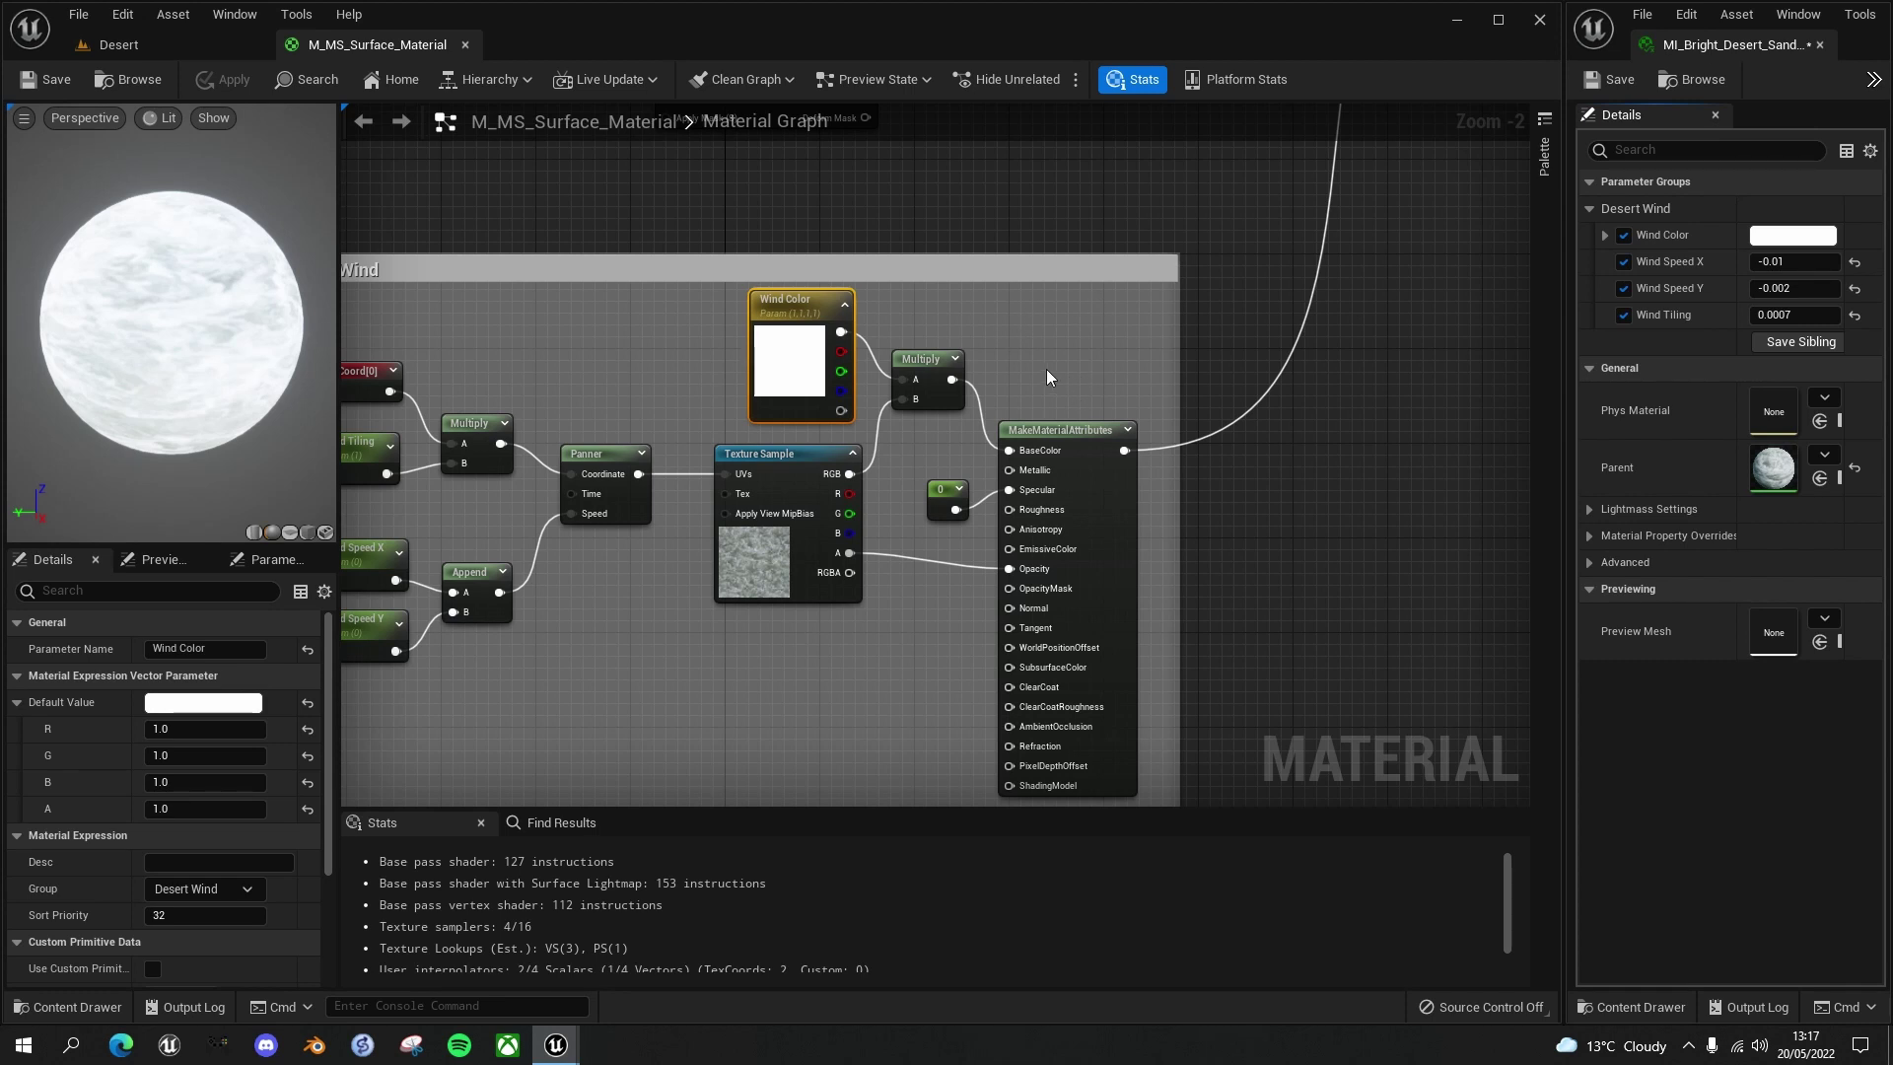
Move the material's result node further away and add a BlendMaterialAttributes node in front of it
{"action": "scroll", "coordinate": [1114, 359], "scroll_direction": "down", "scroll_amount": 3}
{"action": "right_click_drag", "start_coordinate": [1173, 296], "coordinate": [1157, 491]}
{"action": "right_click_drag", "start_coordinate": [1268, 402], "coordinate": [1329, 434]}
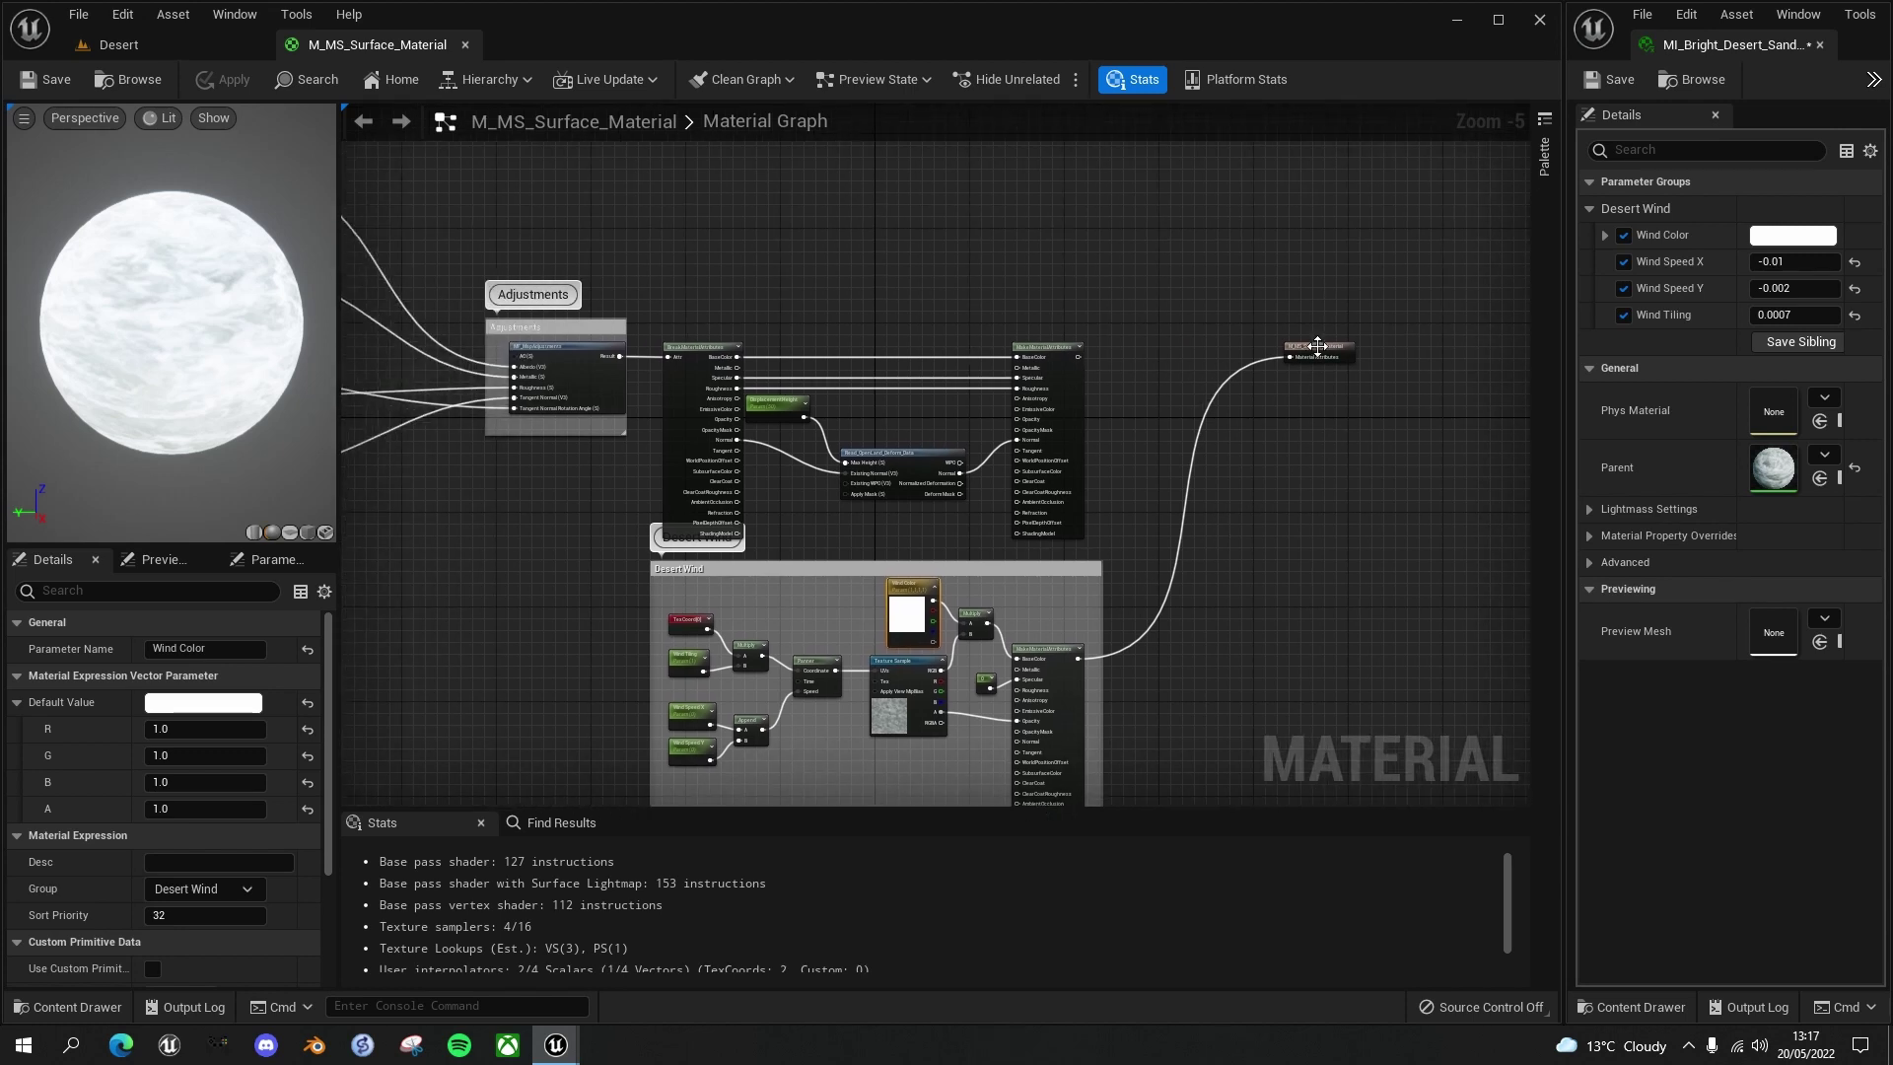
{"action": "left_click", "coordinate": [1405, 359]}
{"action": "right_click", "coordinate": [1225, 353]}
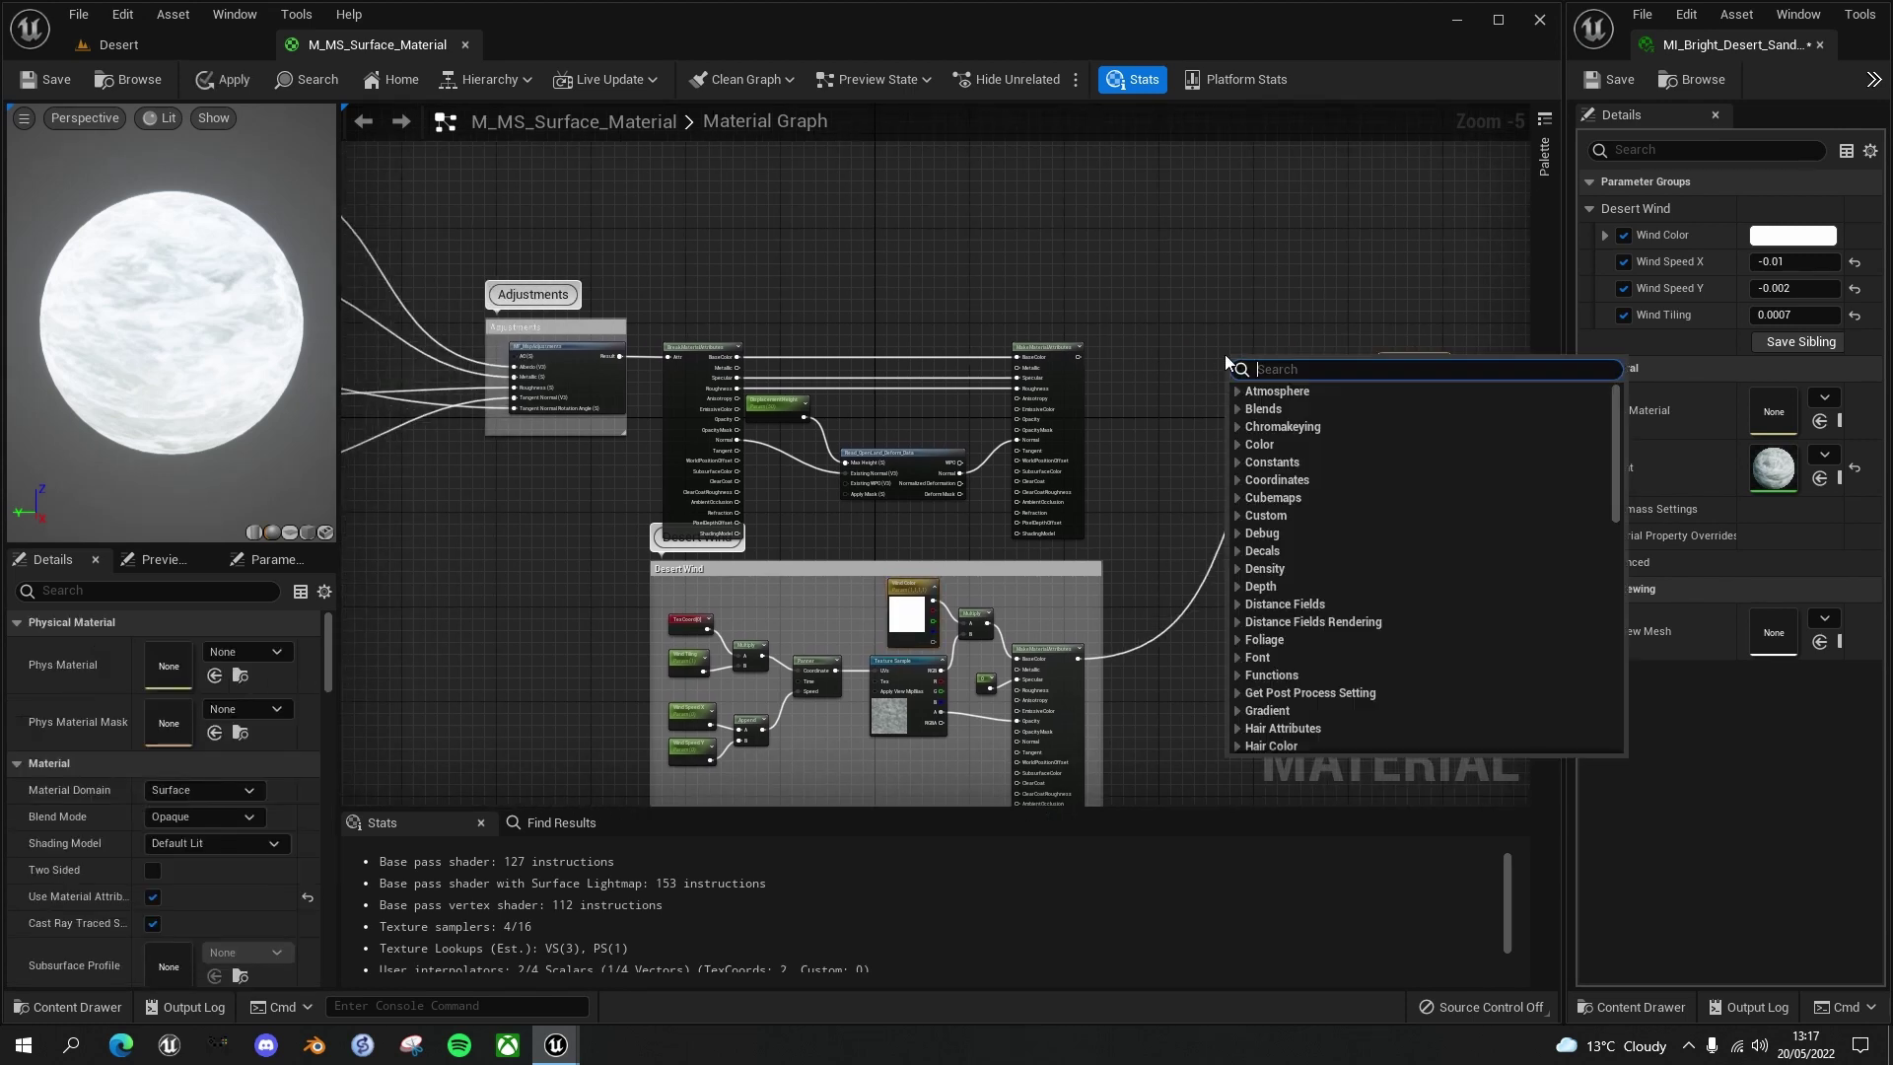
{"action": "type", "text": "material "}
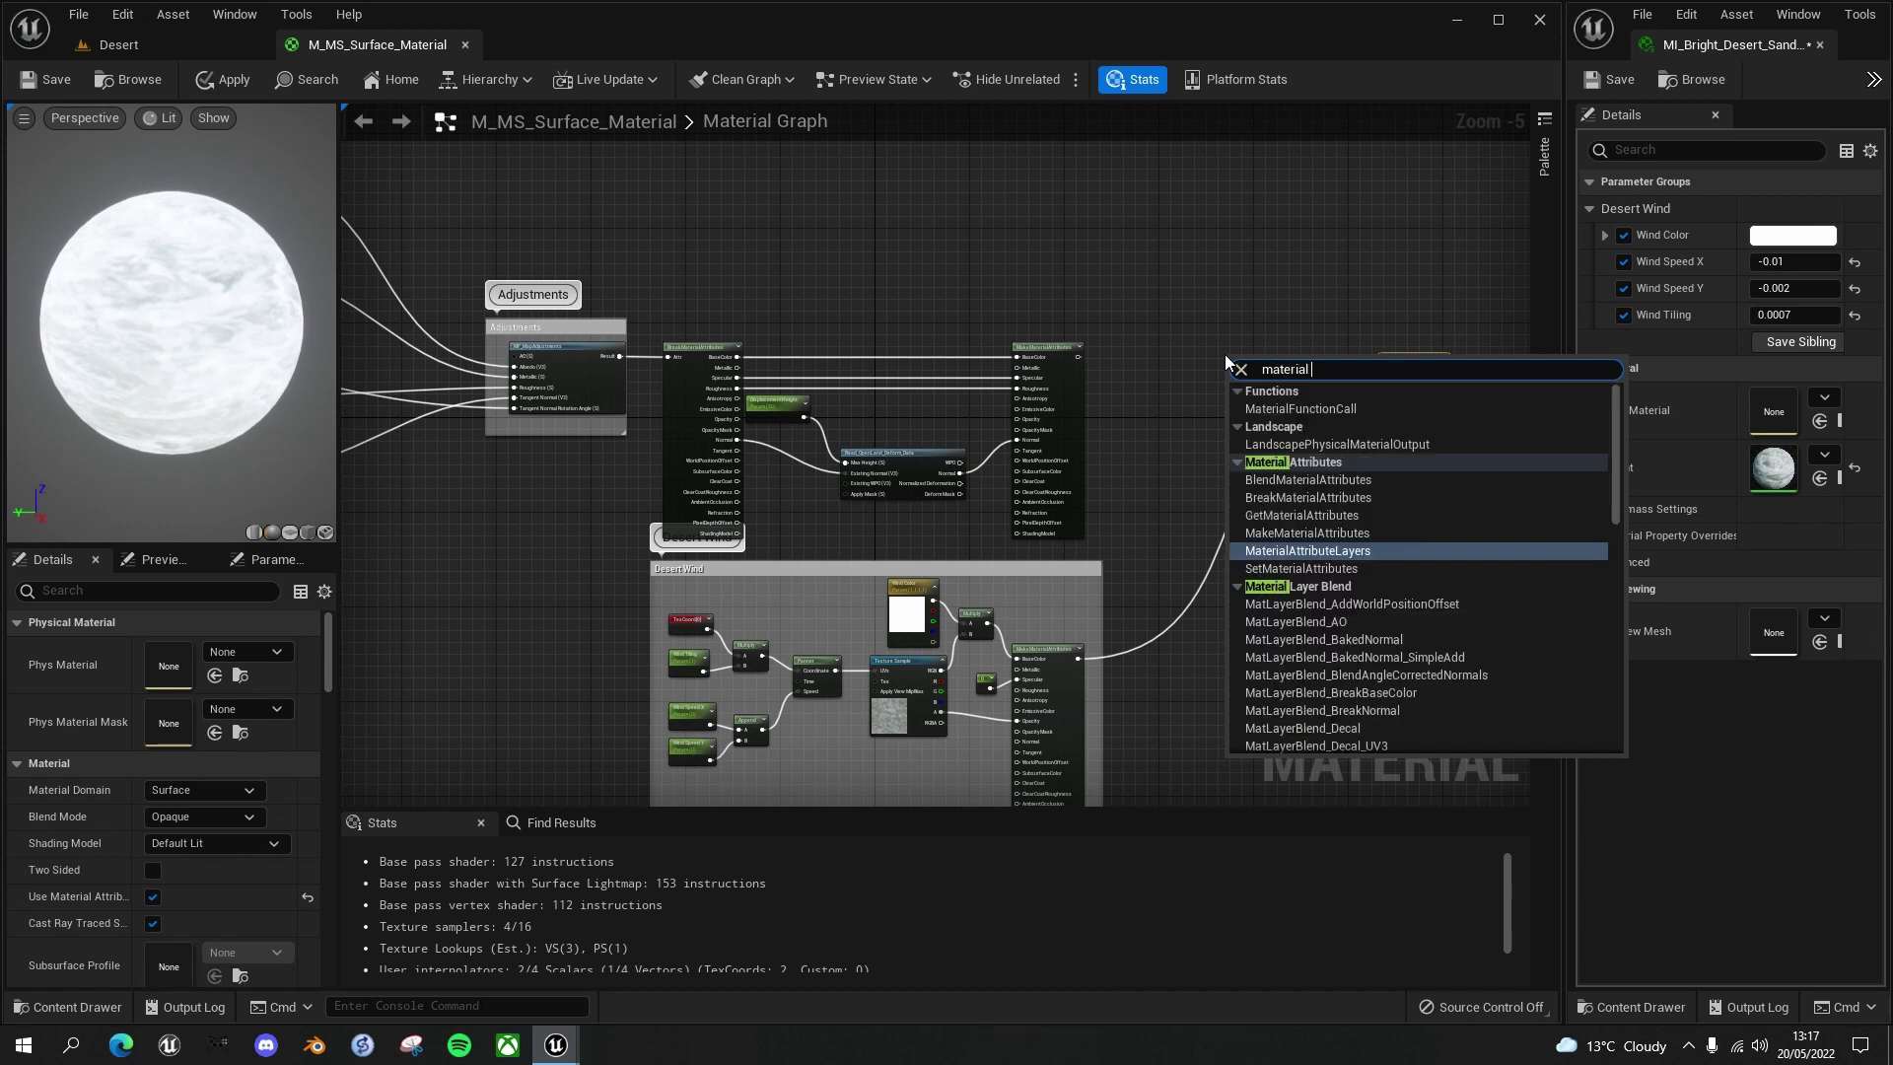
{"action": "type", "text": "blend"}
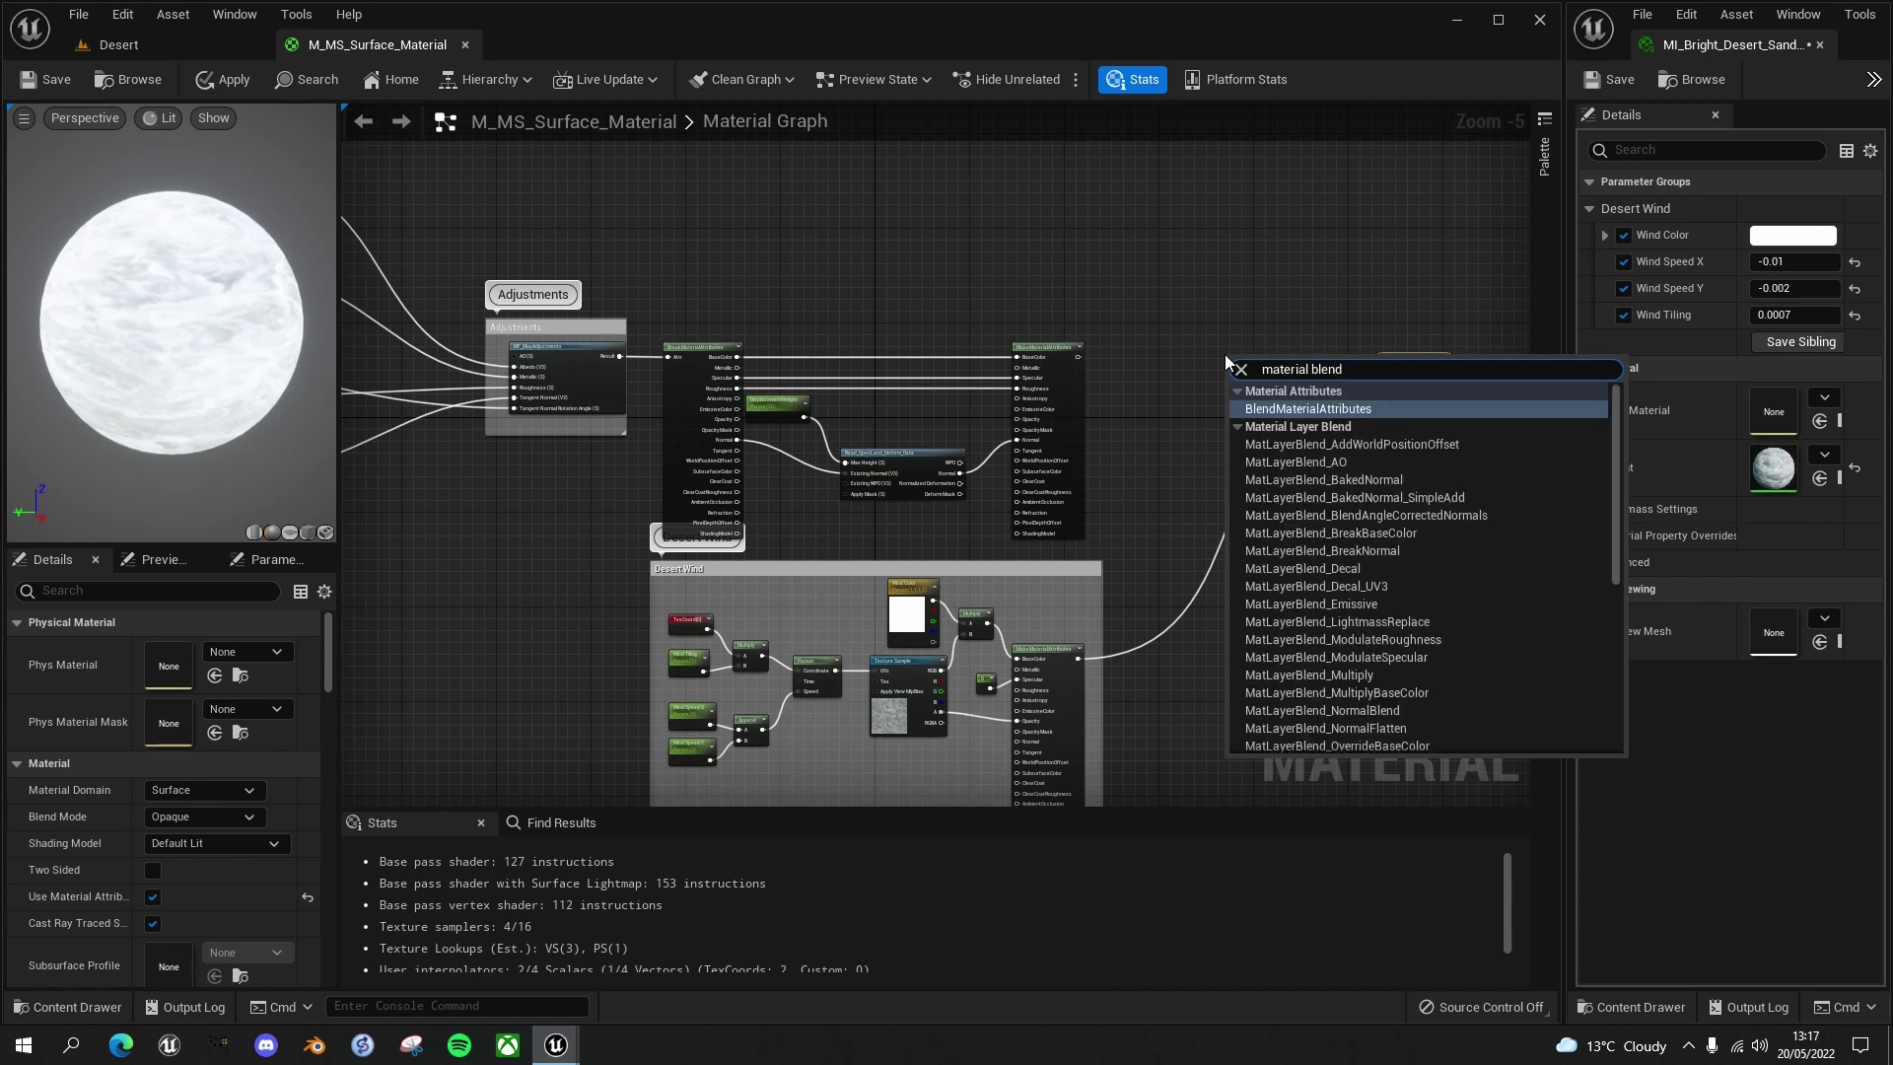
{"action": "key", "text": "Return"}
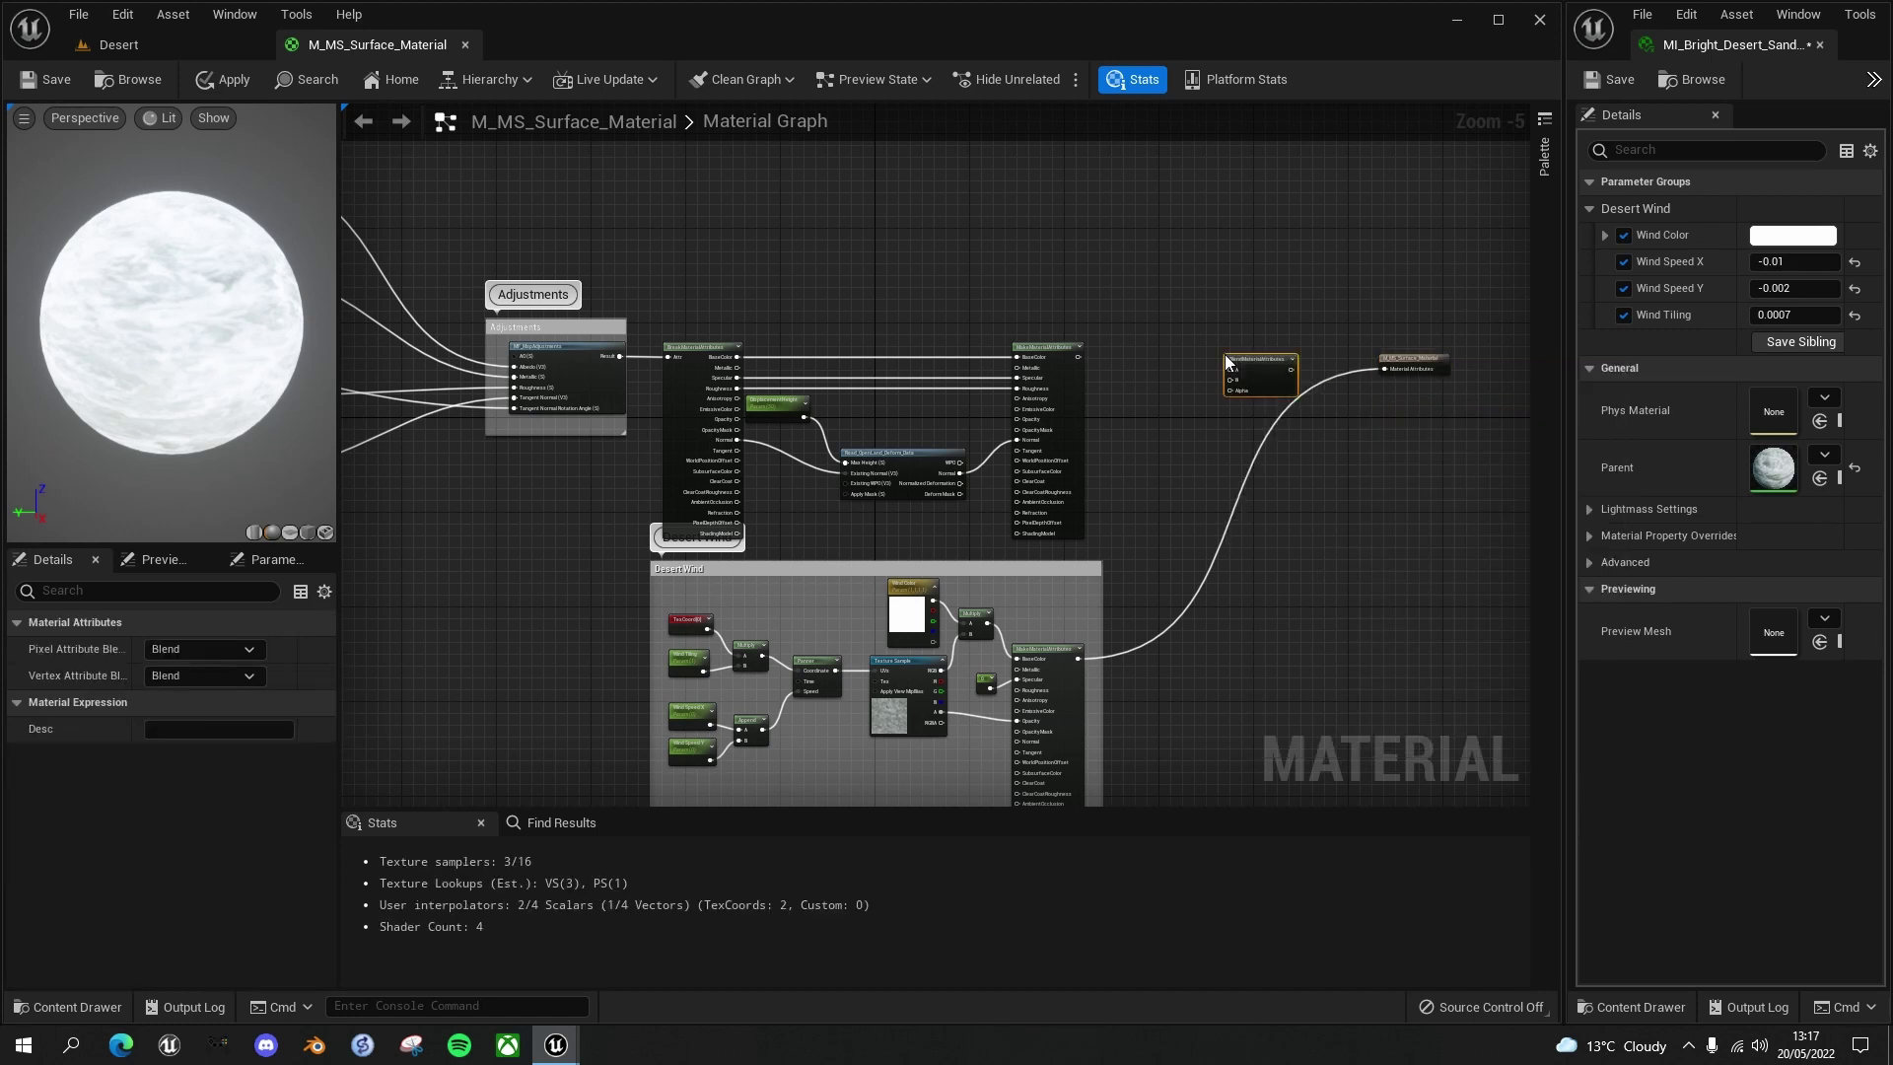
Connect the output of the original sand MakeMaterialAttributes node to input A of BlendMaterialAttributes and align the blend node with it
{"action": "scroll", "coordinate": [1219, 469], "scroll_direction": "up", "scroll_amount": 2}
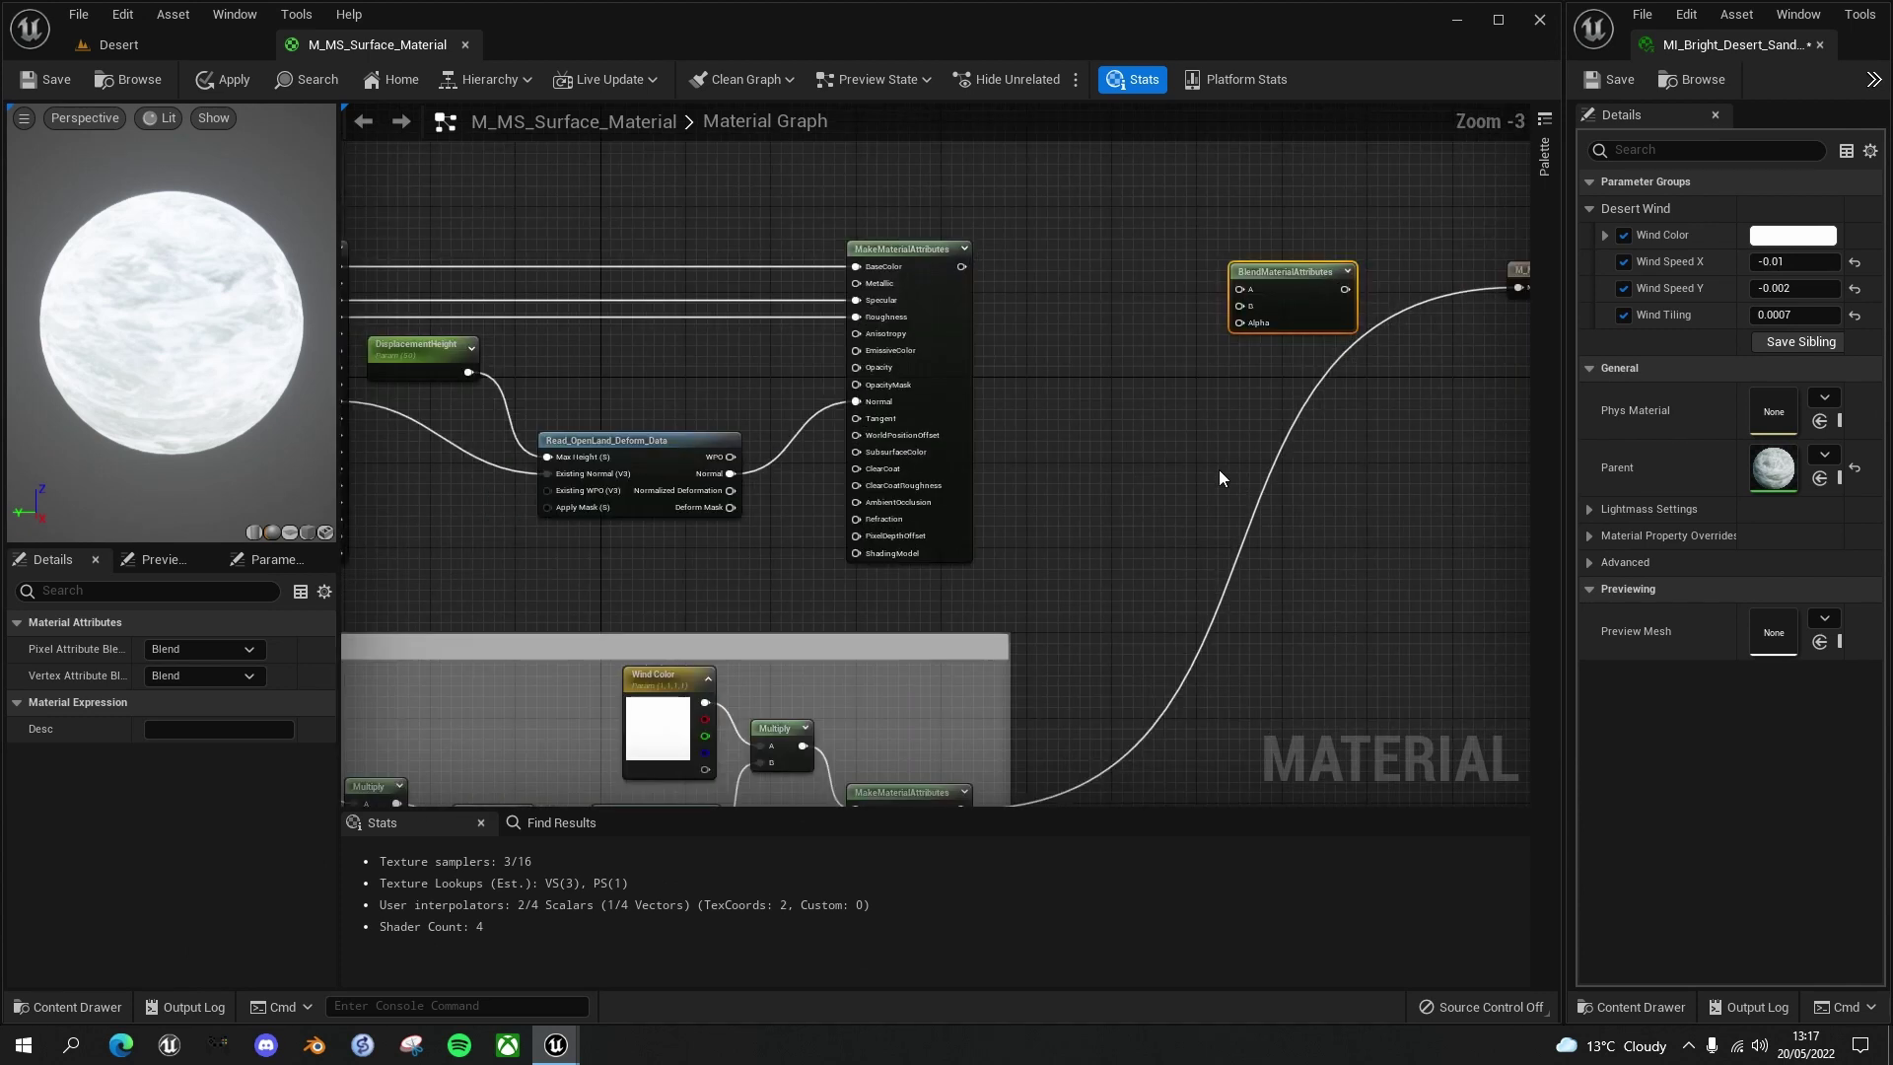
{"action": "right_click_drag", "start_coordinate": [1359, 453], "coordinate": [1353, 503]}
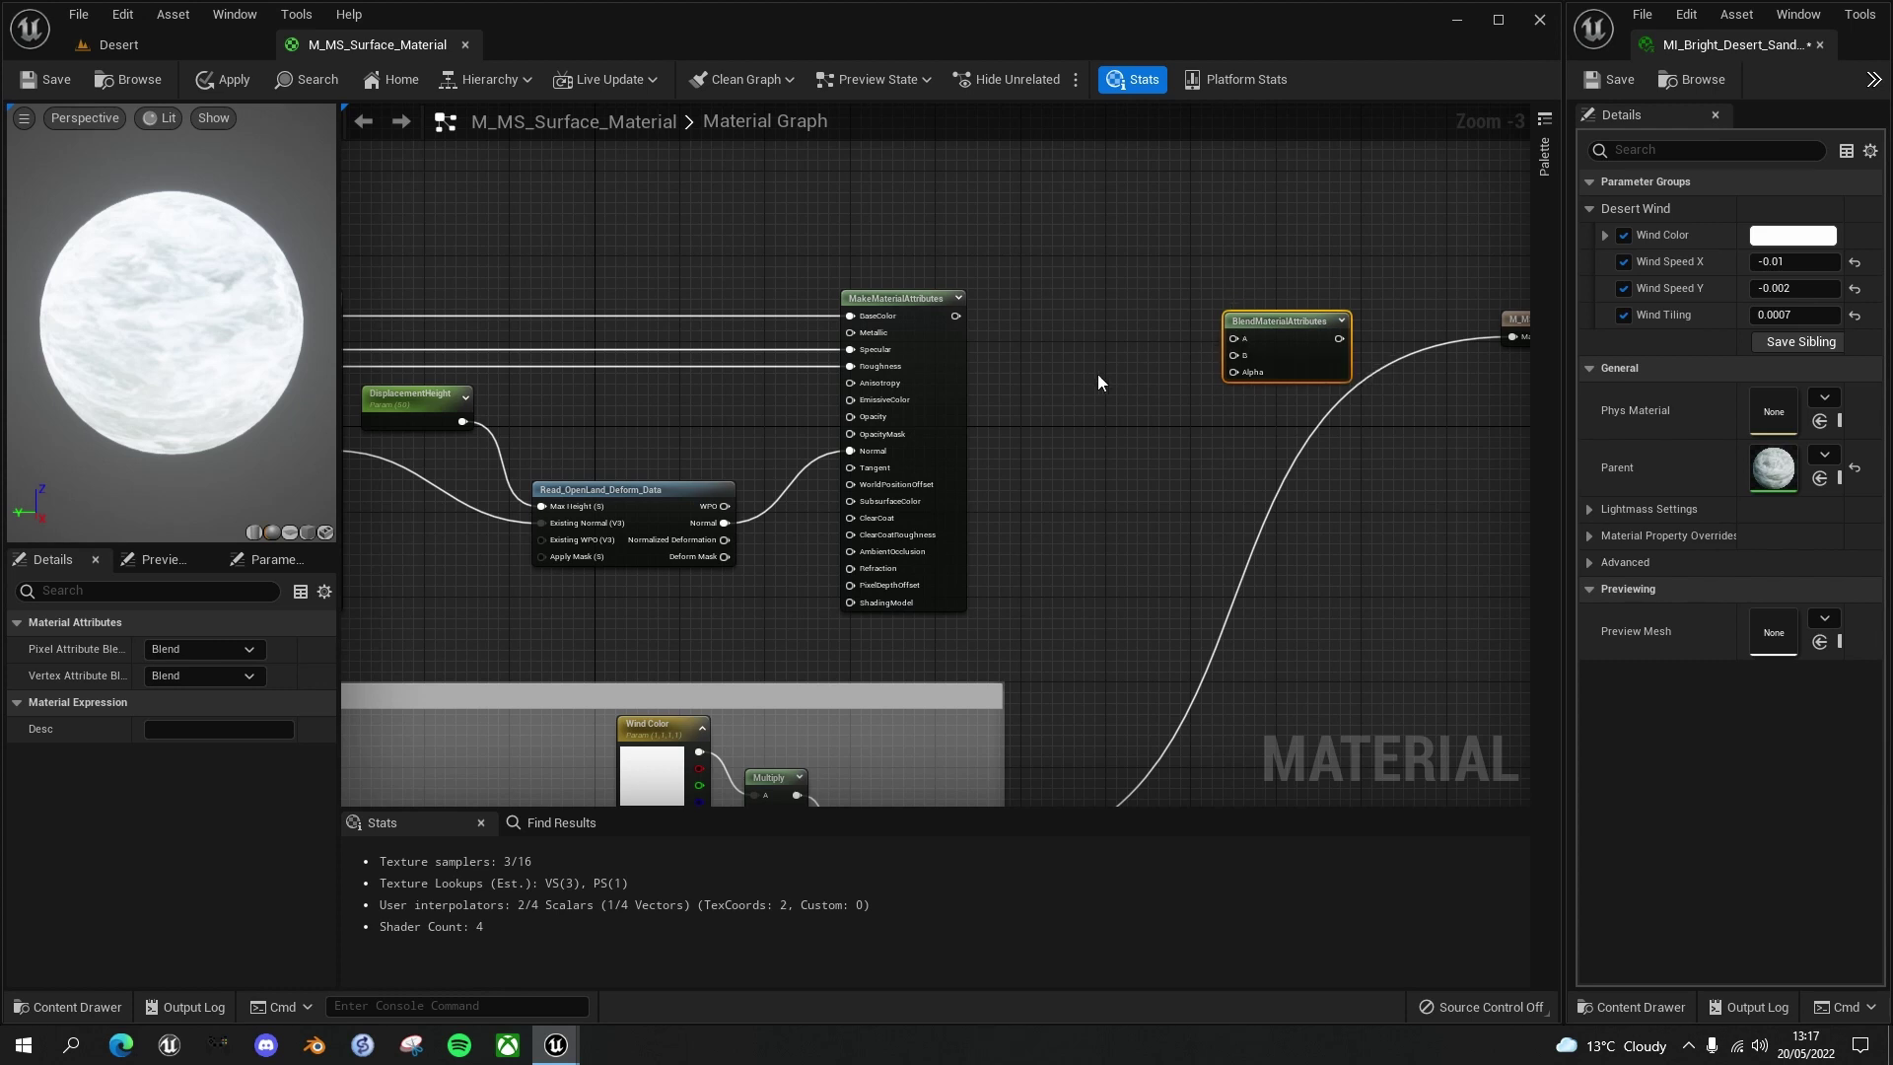
{"action": "right_click_drag", "start_coordinate": [1098, 375], "coordinate": [1248, 389]}
{"action": "scroll", "coordinate": [853, 371], "scroll_direction": "down", "scroll_amount": 1}
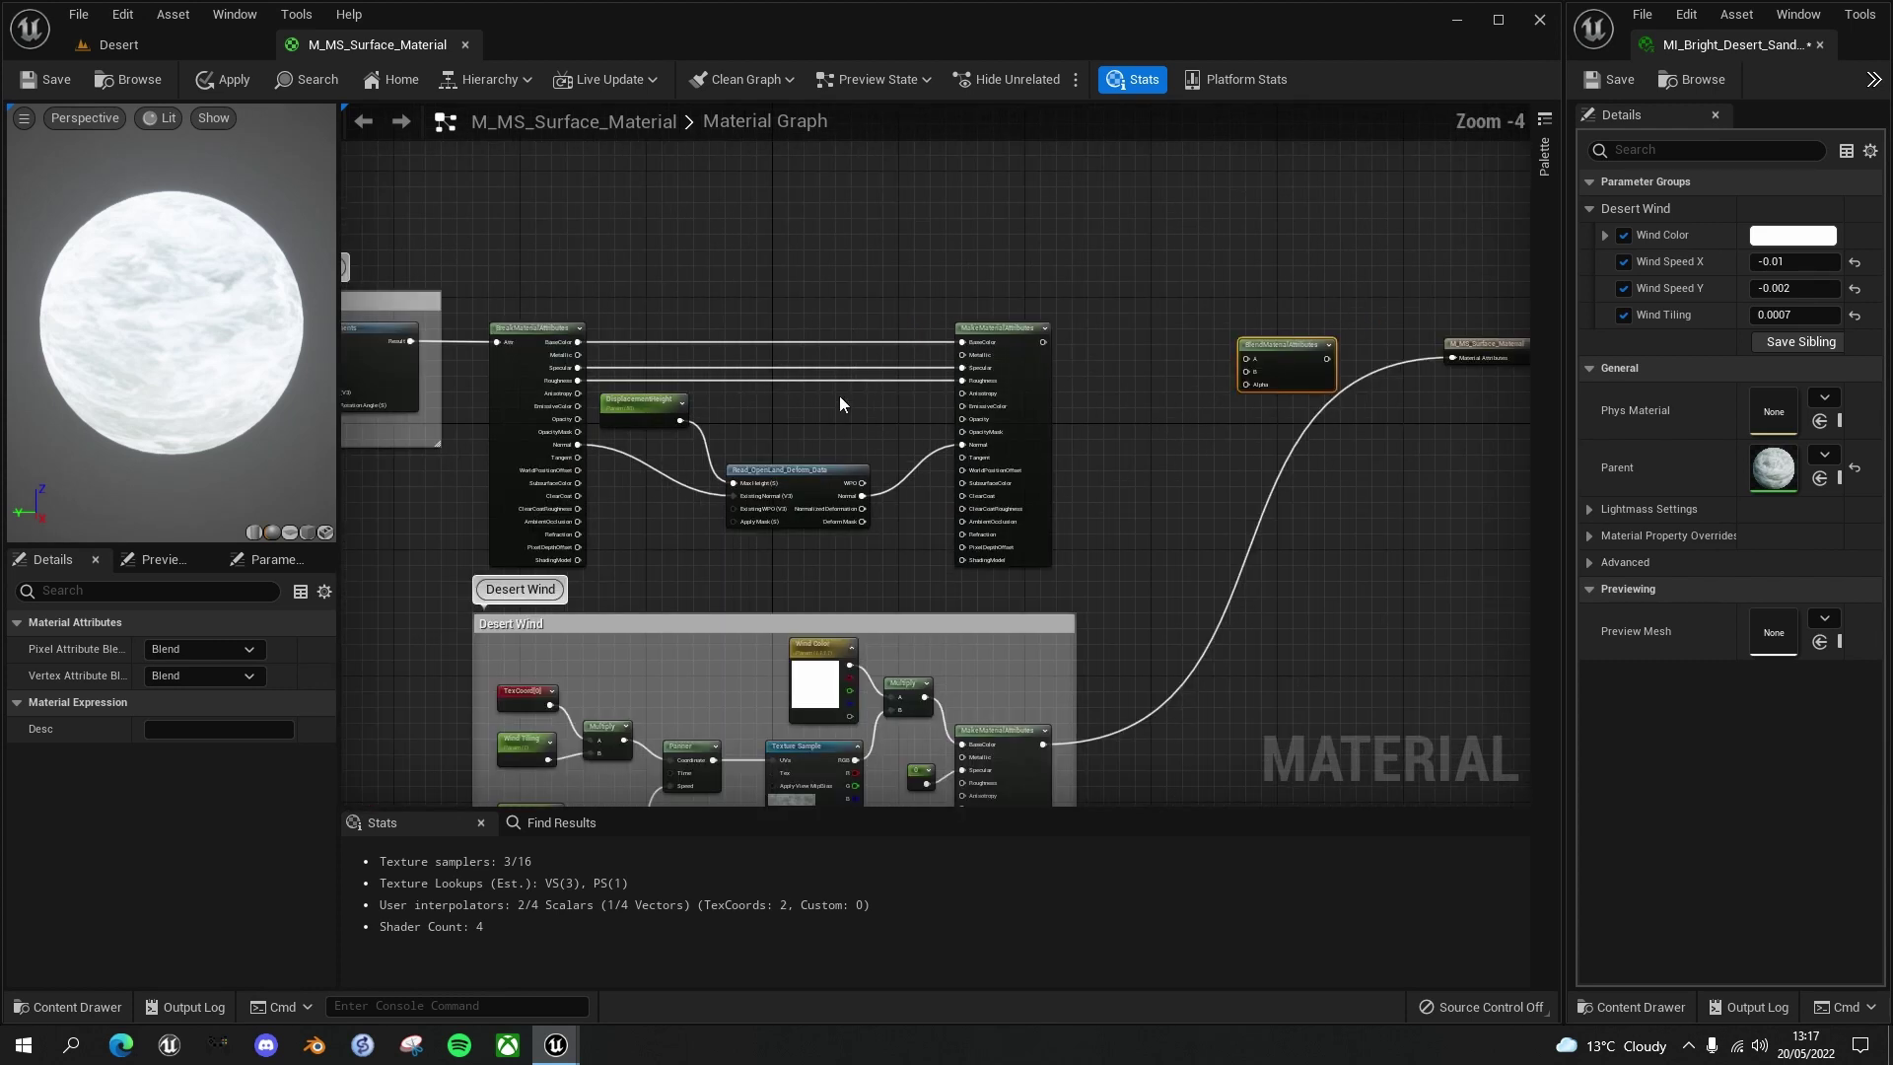
{"action": "right_click_drag", "start_coordinate": [838, 395], "coordinate": [915, 357]}
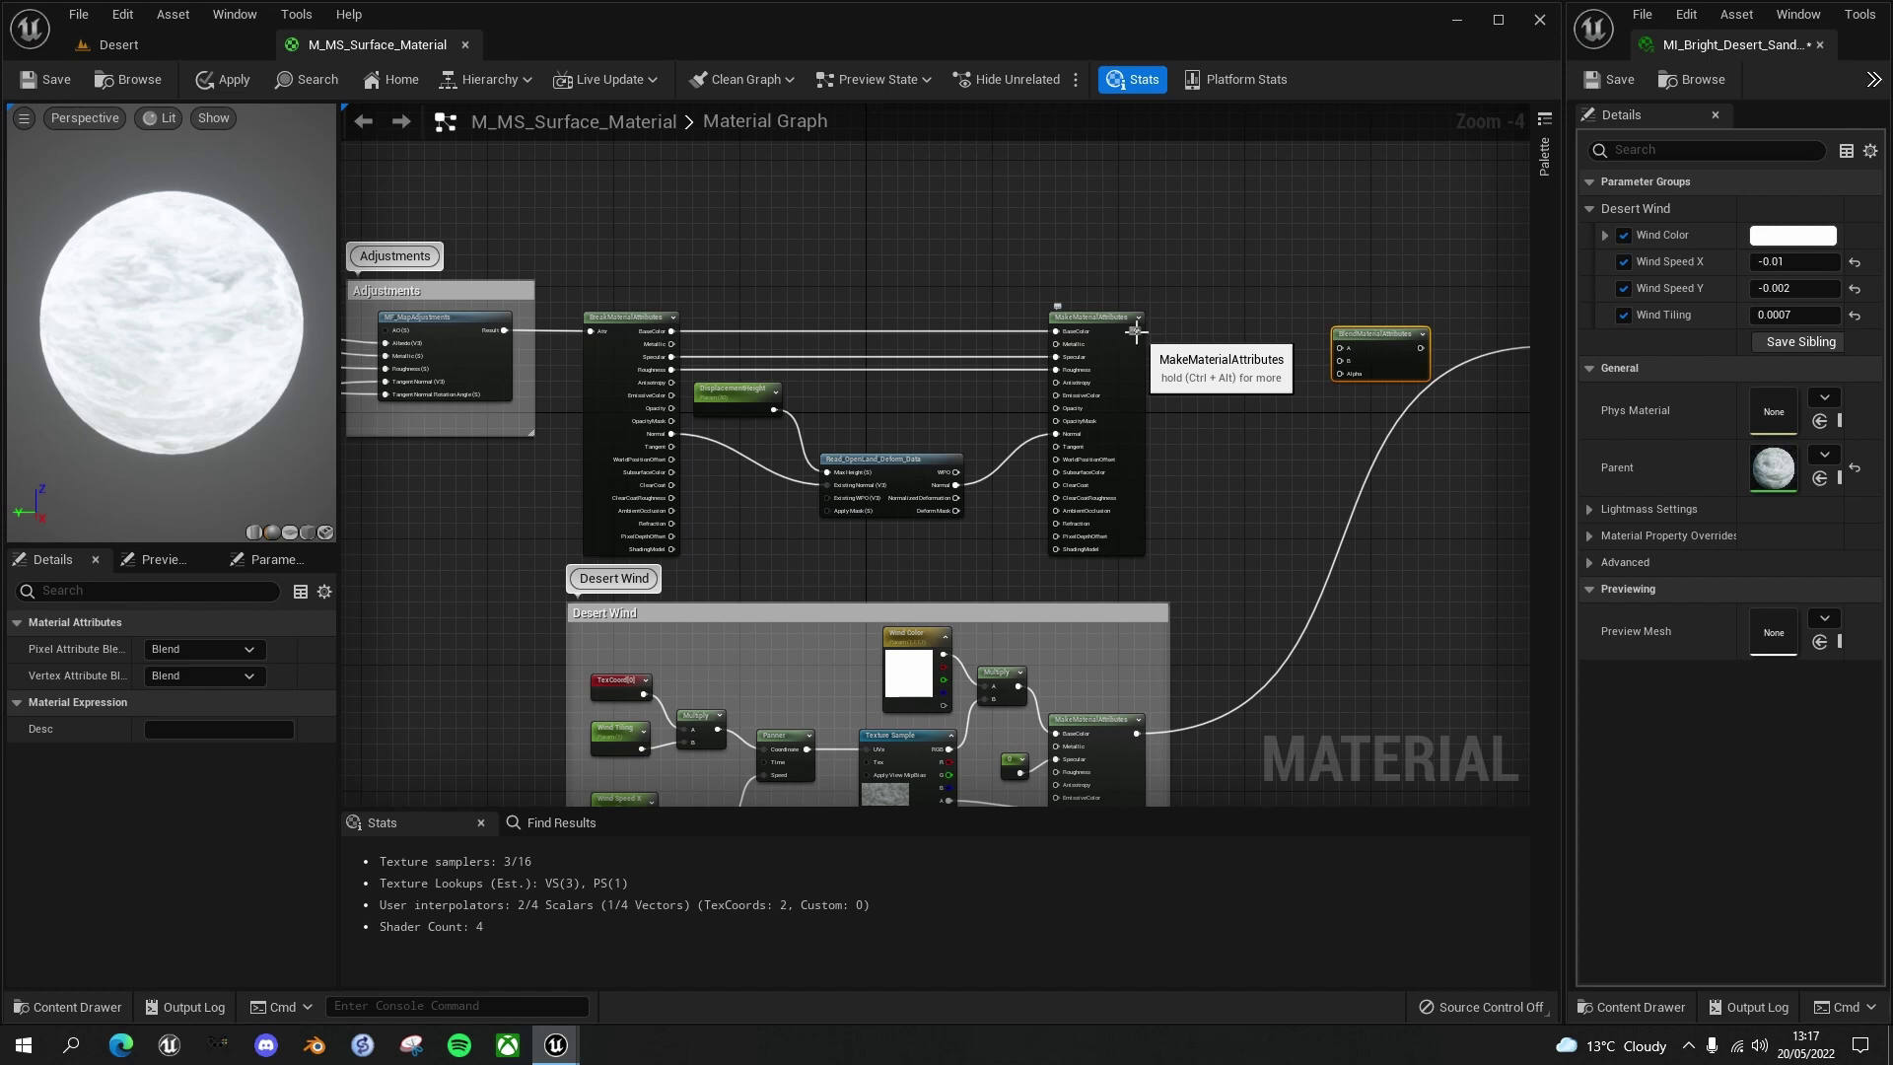
{"action": "left_click_drag", "start_coordinate": [1135, 331], "coordinate": [1373, 316]}
Connect the Desert Wind MakeMaterialAttributes to input B of BlendMaterialAttributes and the blend's output to the result node, placed close beside it
{"action": "right_click_drag", "start_coordinate": [1181, 678], "coordinate": [1043, 598]}
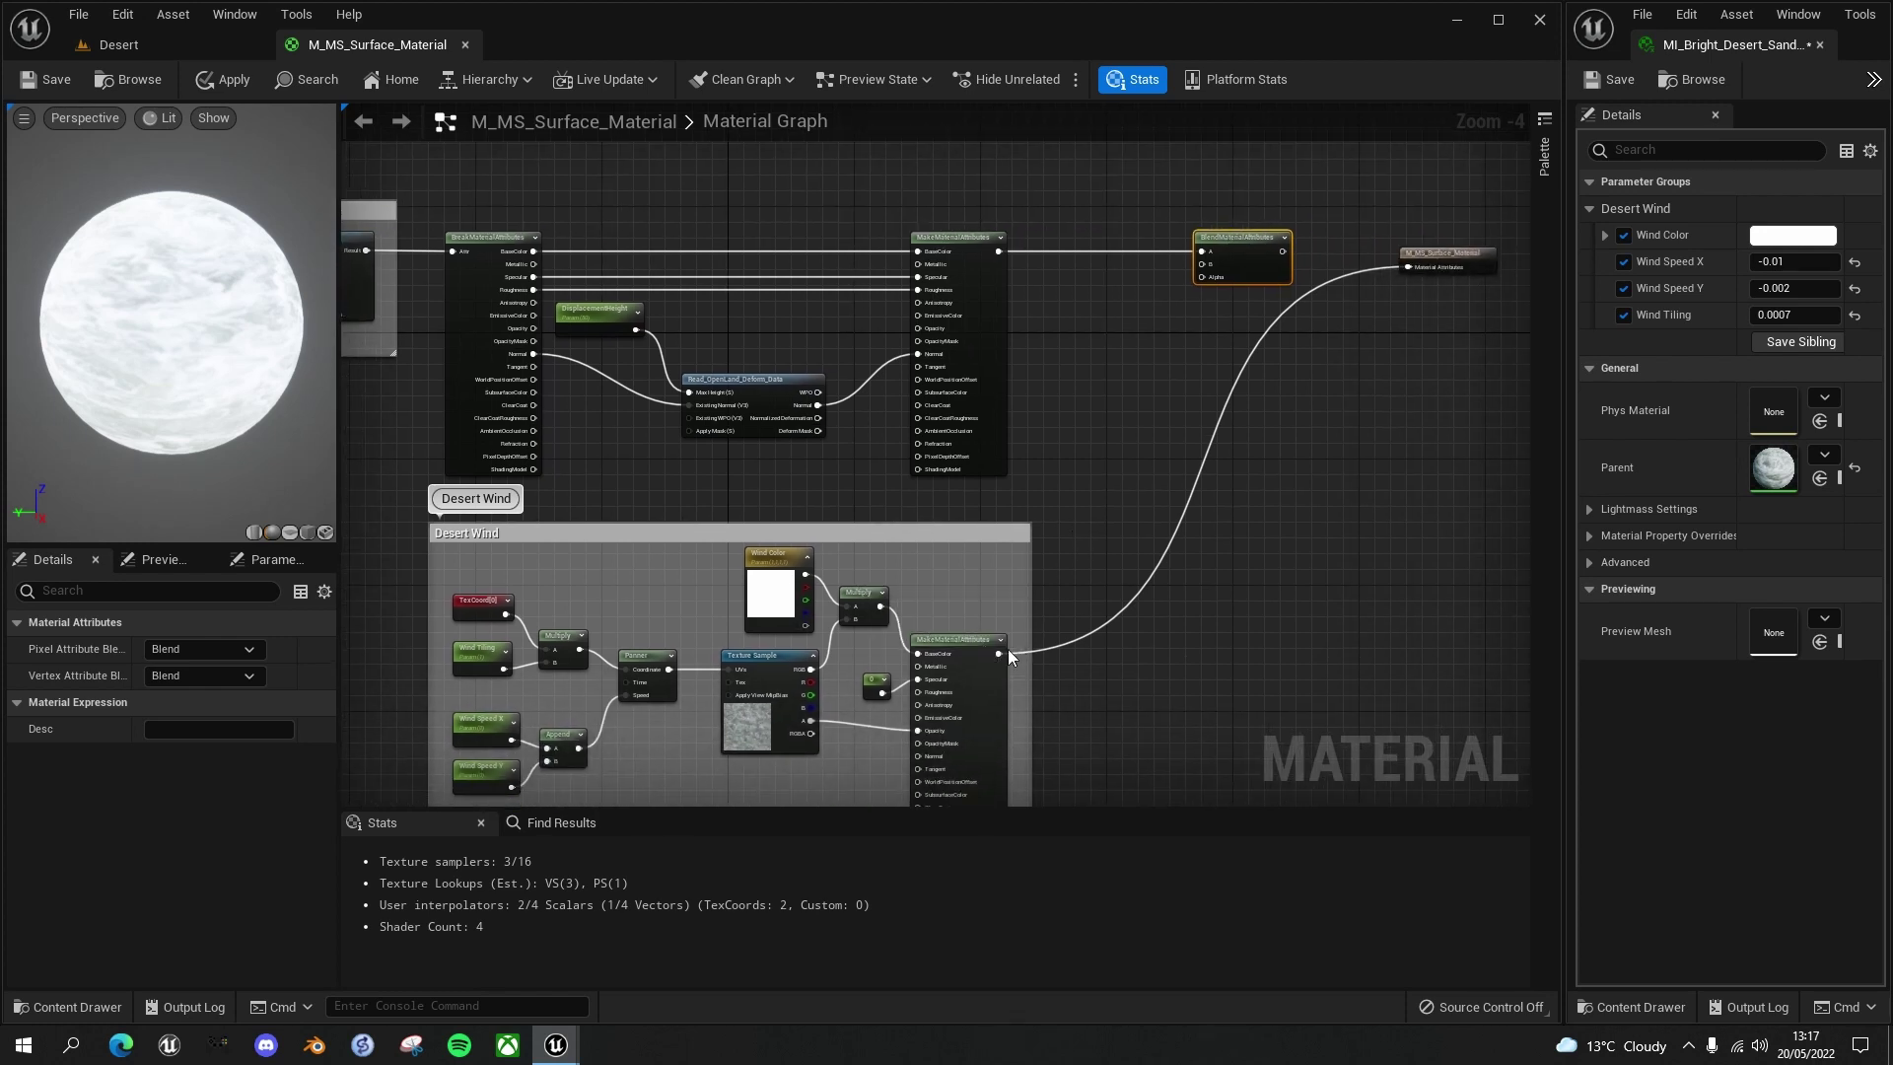
{"action": "left_click_drag", "start_coordinate": [1000, 655], "coordinate": [1408, 266]}
{"action": "left_click", "coordinate": [1446, 252]}
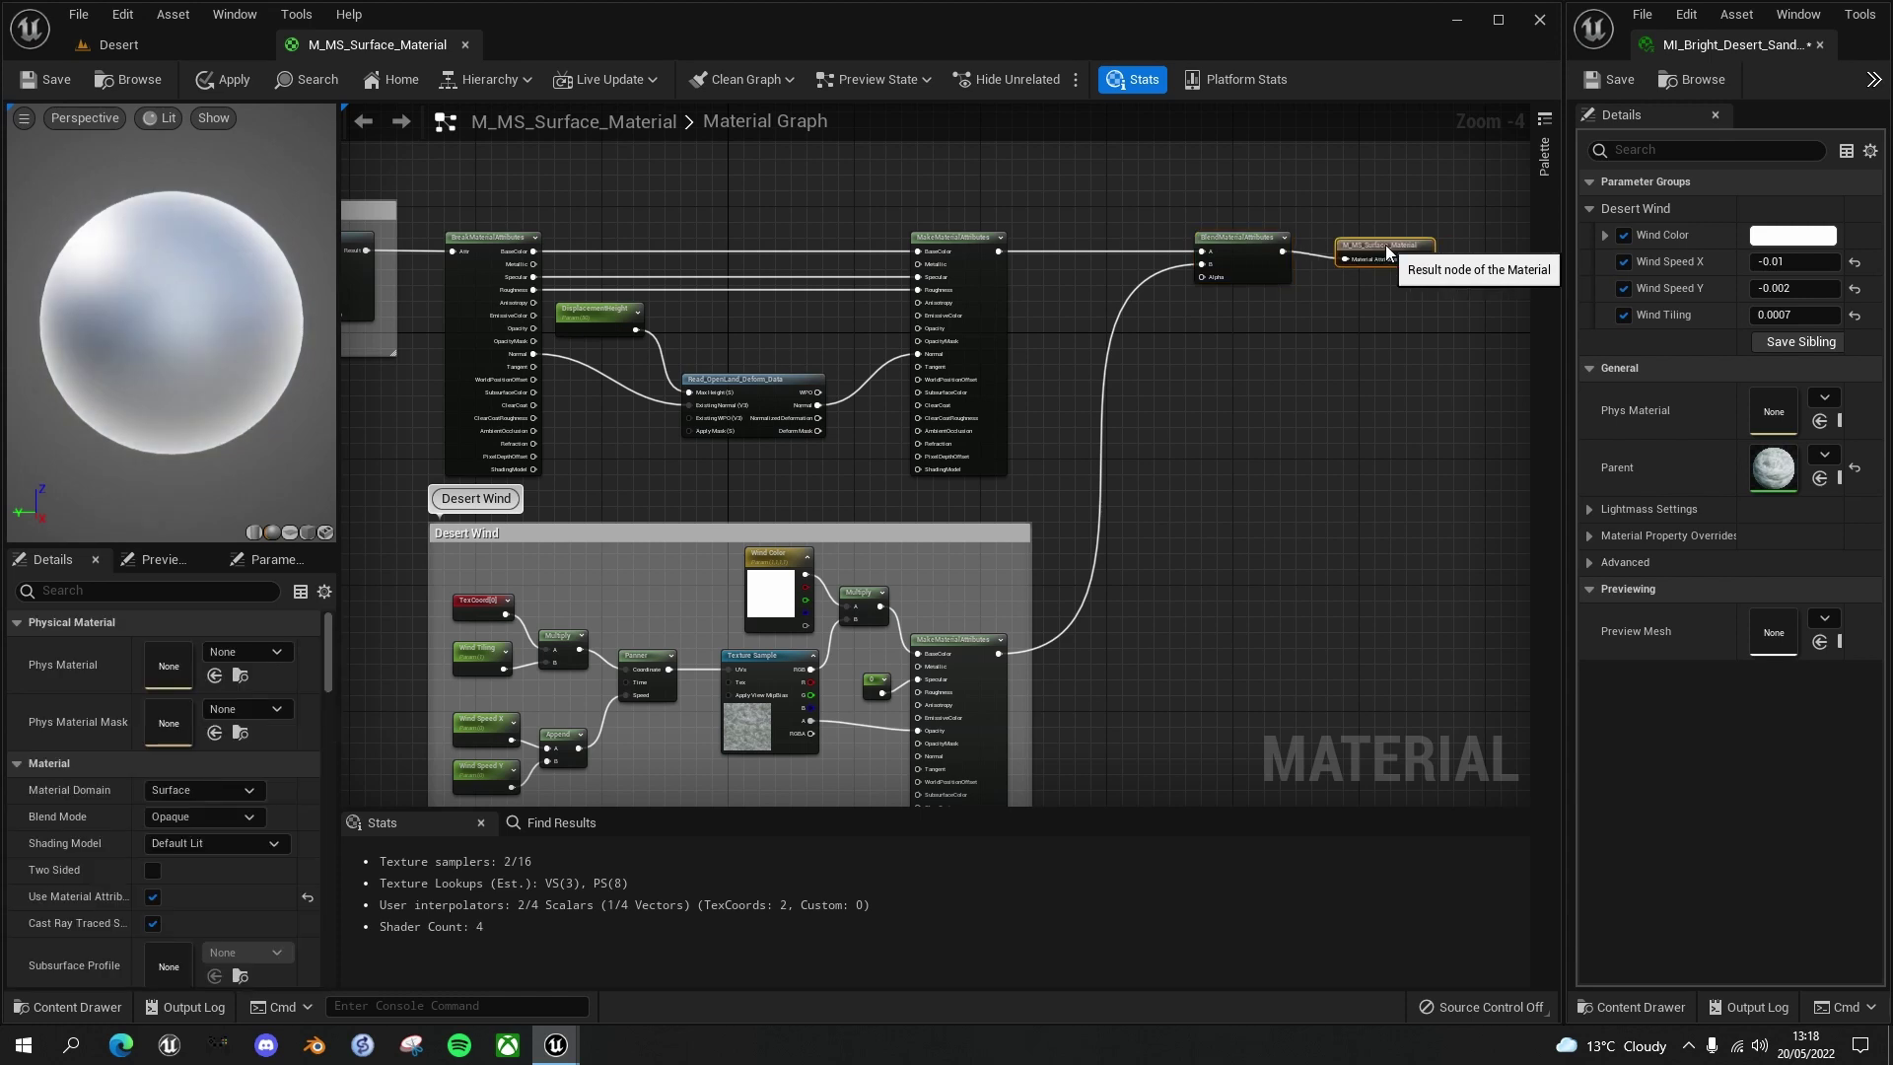
{"action": "right_click_drag", "start_coordinate": [1190, 251], "coordinate": [1231, 383]}
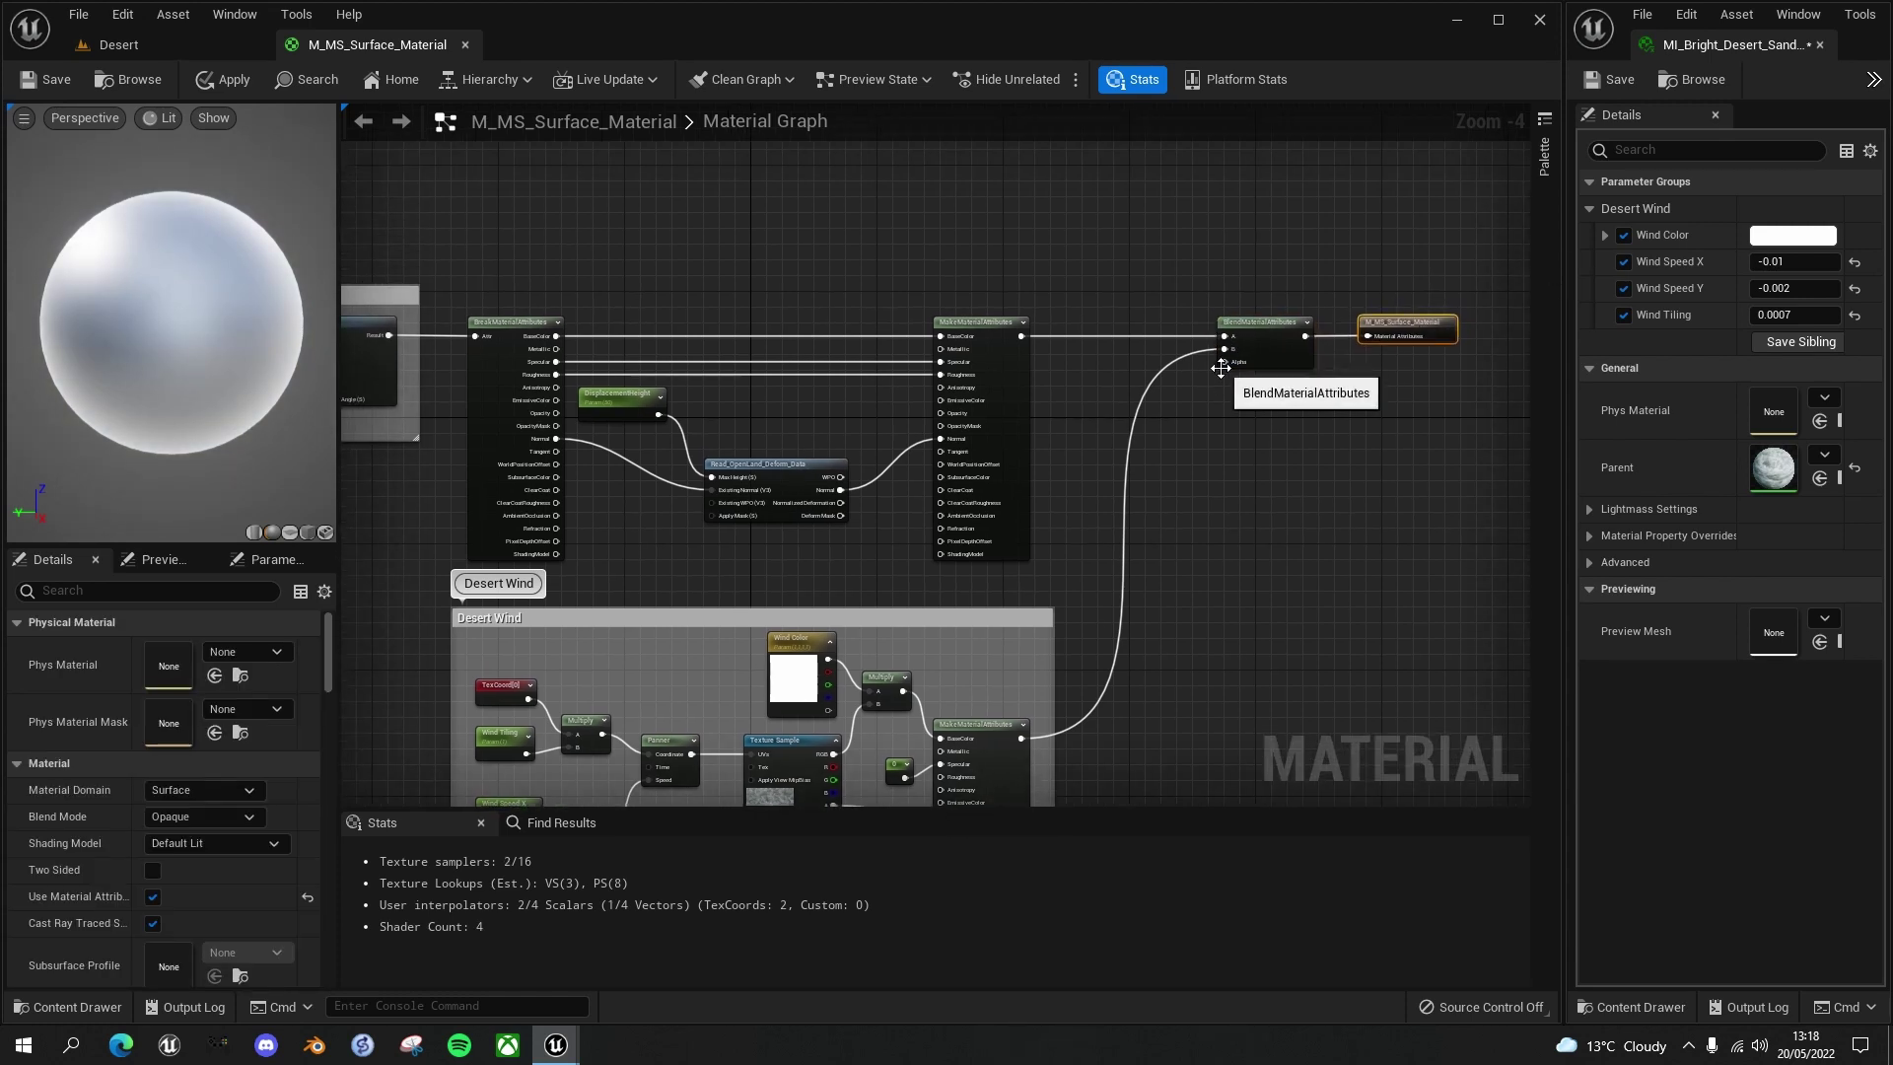
Add a scalar parameter named Wind Blend above the BlendMaterialAttributes node and assign it to the Desert Wind group
{"action": "left_click", "coordinate": [1146, 251]}
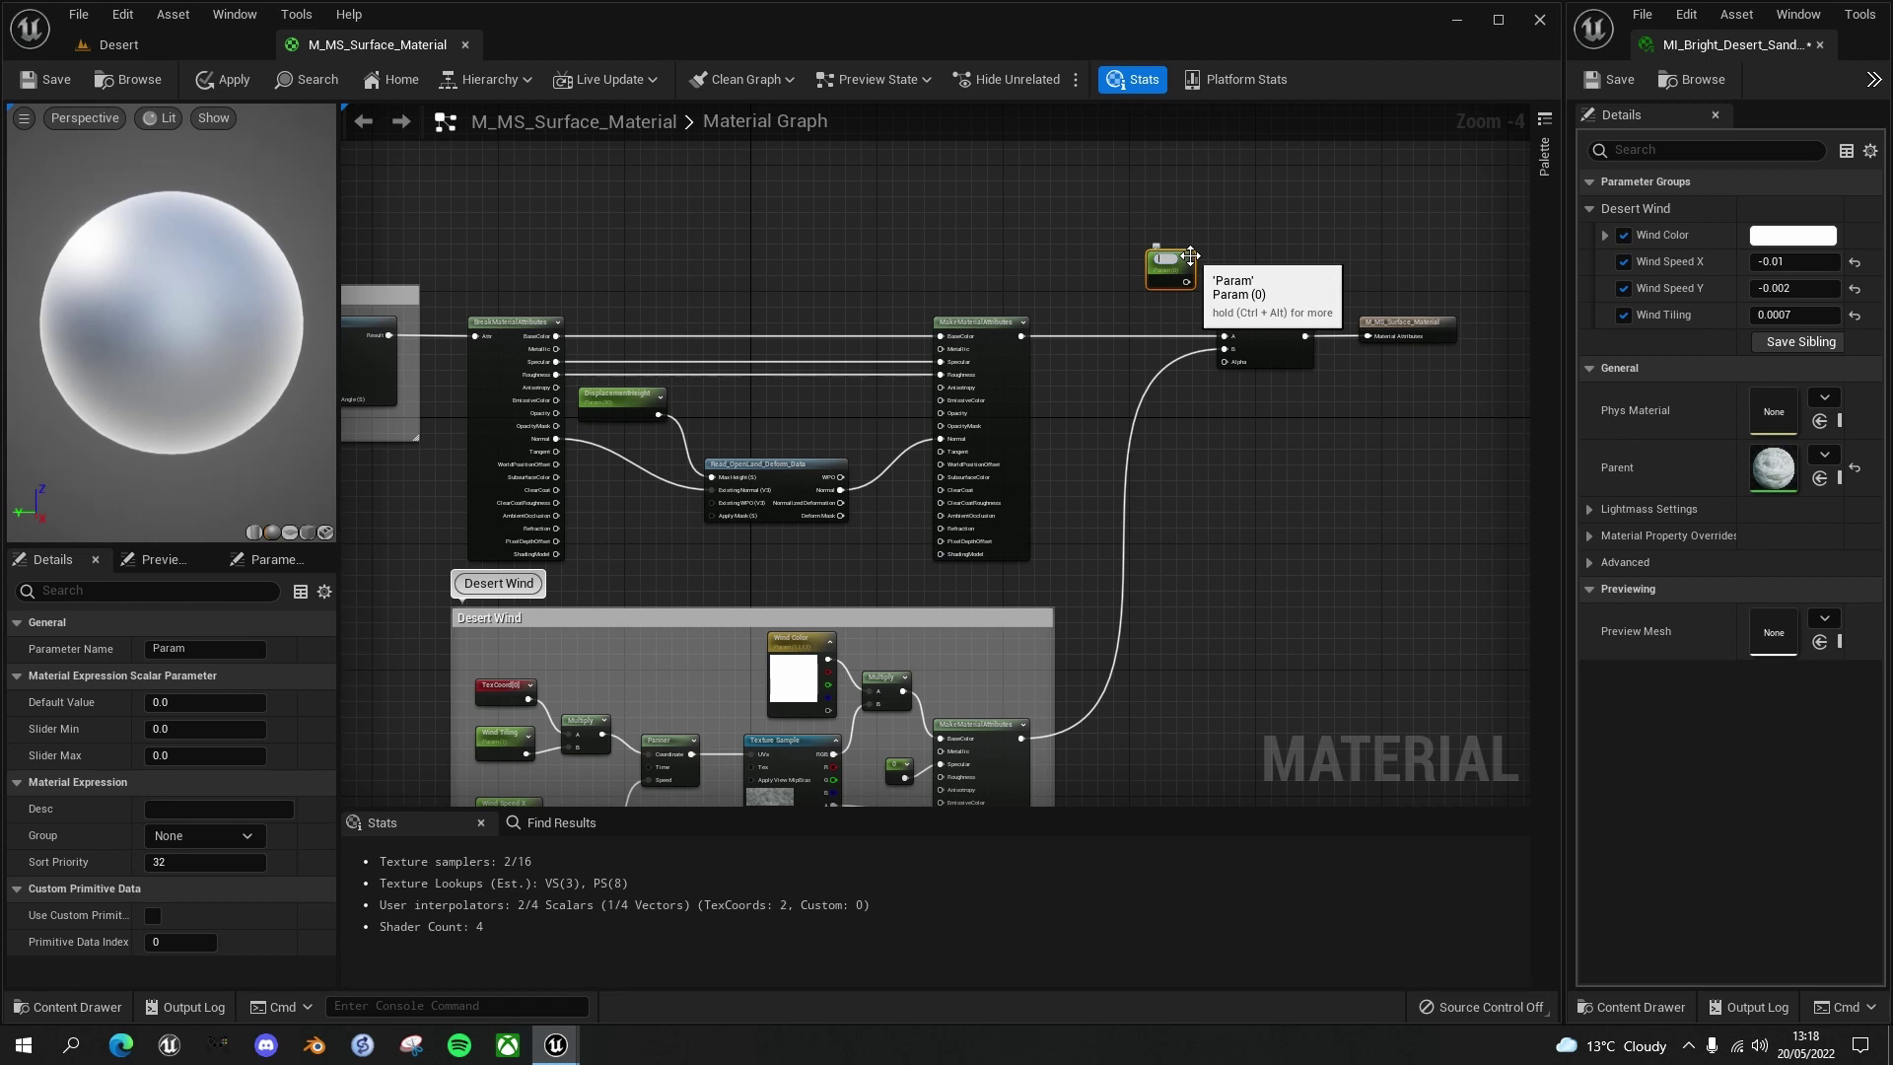
{"action": "type", "text": "Wind Blend"}
{"action": "key", "text": "Return"}
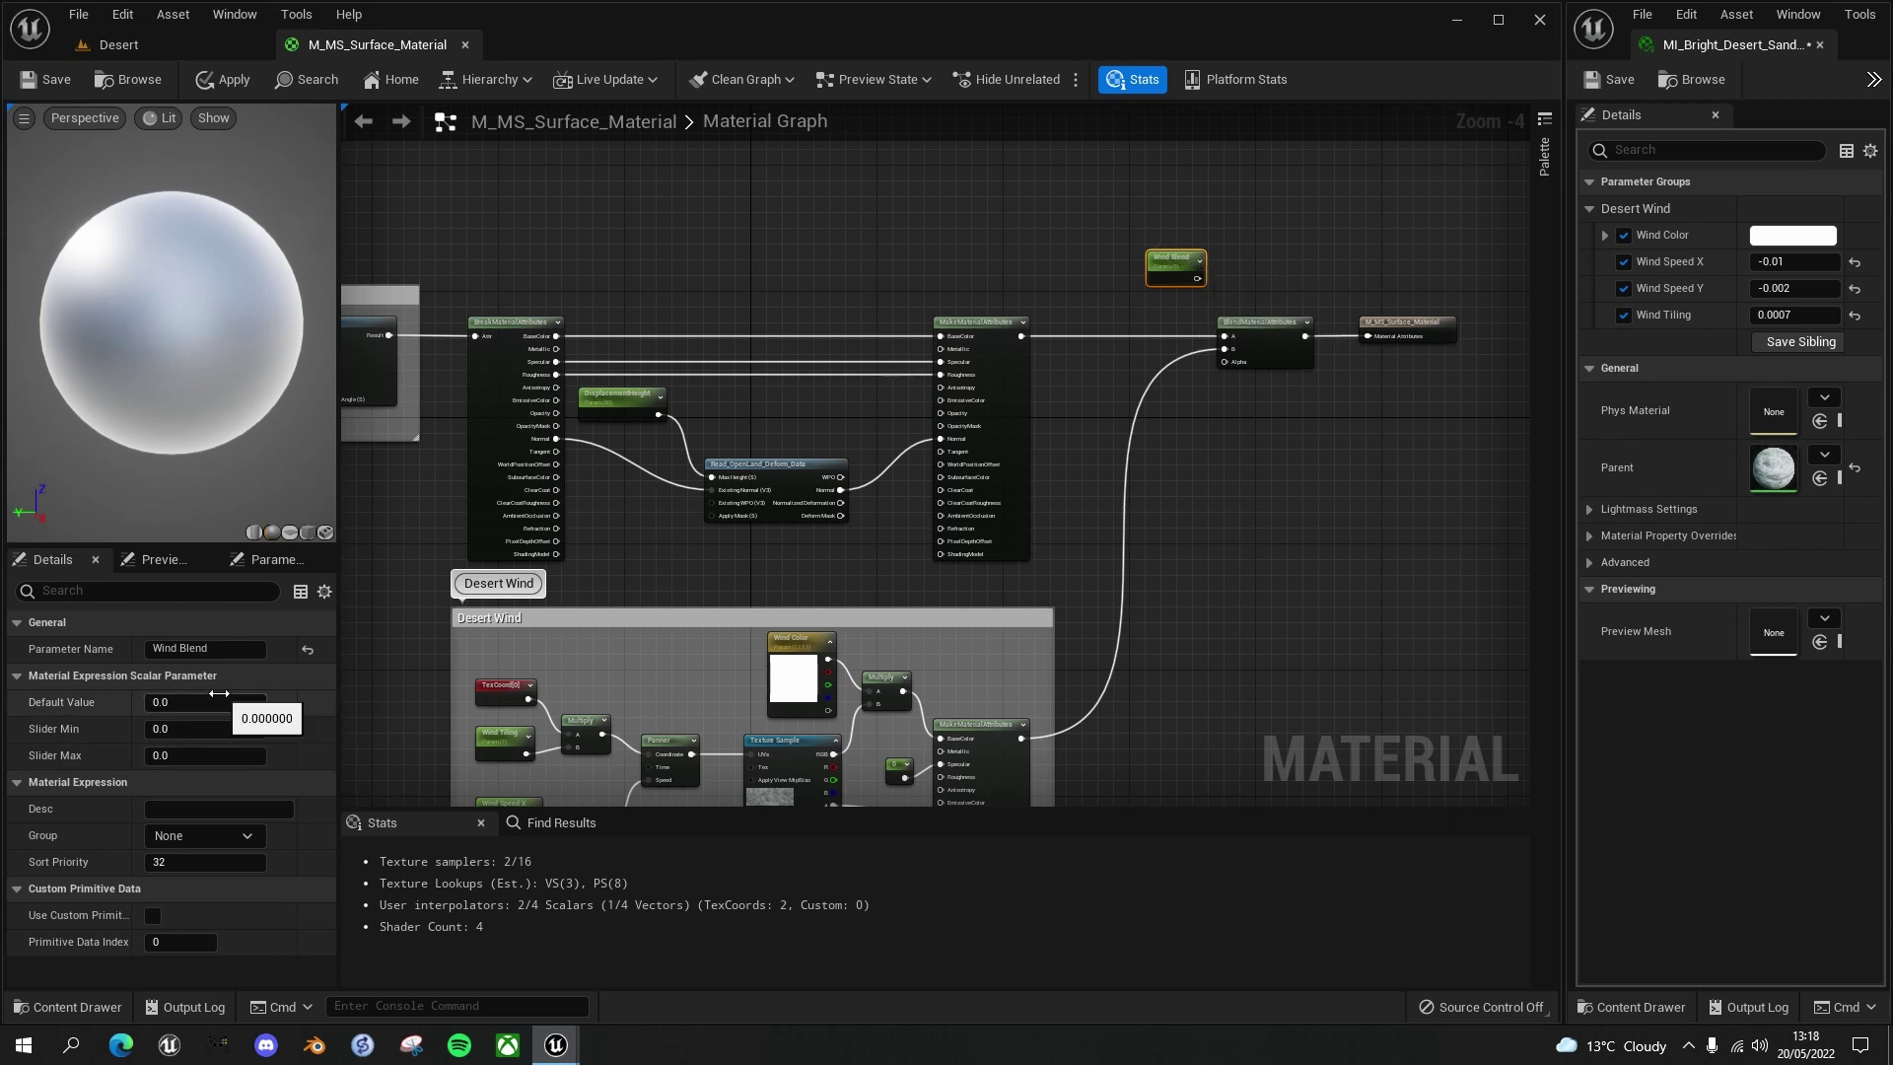
{"action": "left_click", "coordinate": [246, 836]}
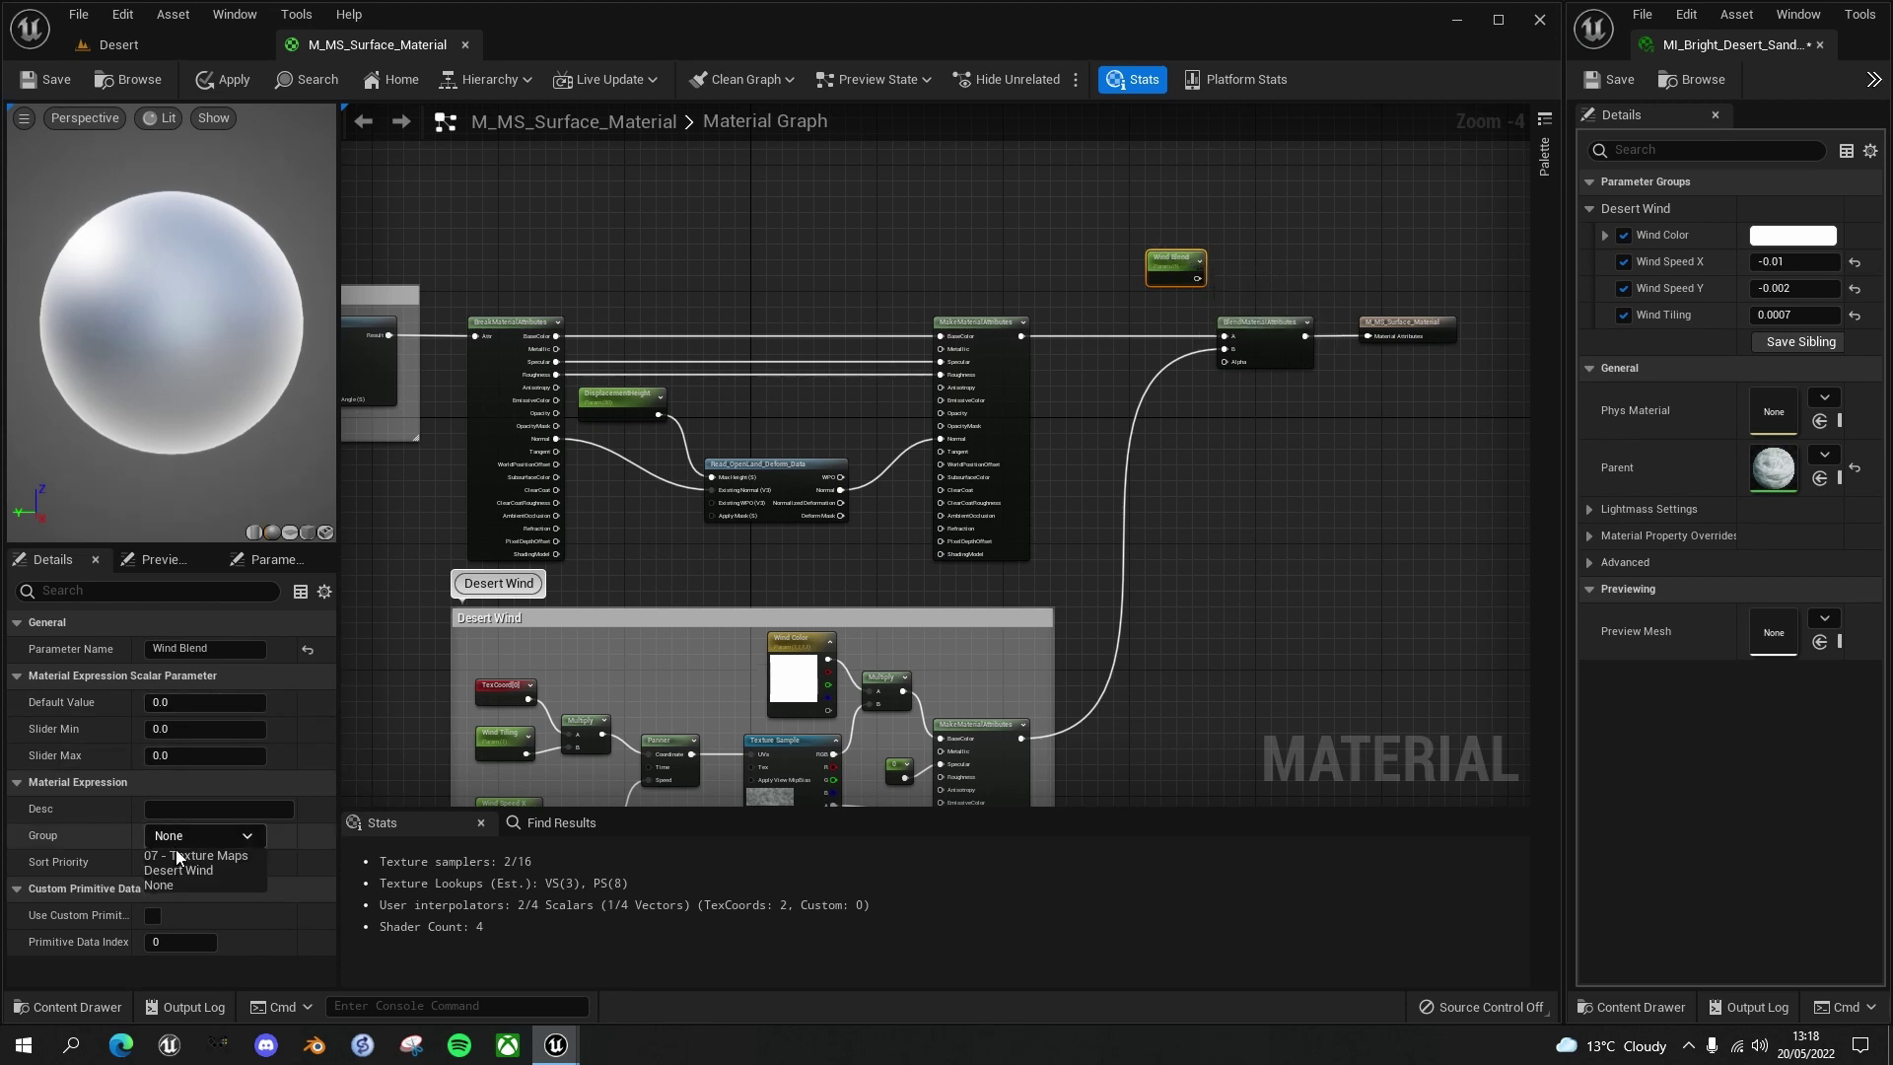
{"action": "left_click", "coordinate": [203, 873]}
Connect Wind Blend to the Alpha input of BlendMaterialAttributes and save the material
{"action": "left_click_drag", "start_coordinate": [1197, 278], "coordinate": [1225, 360]}
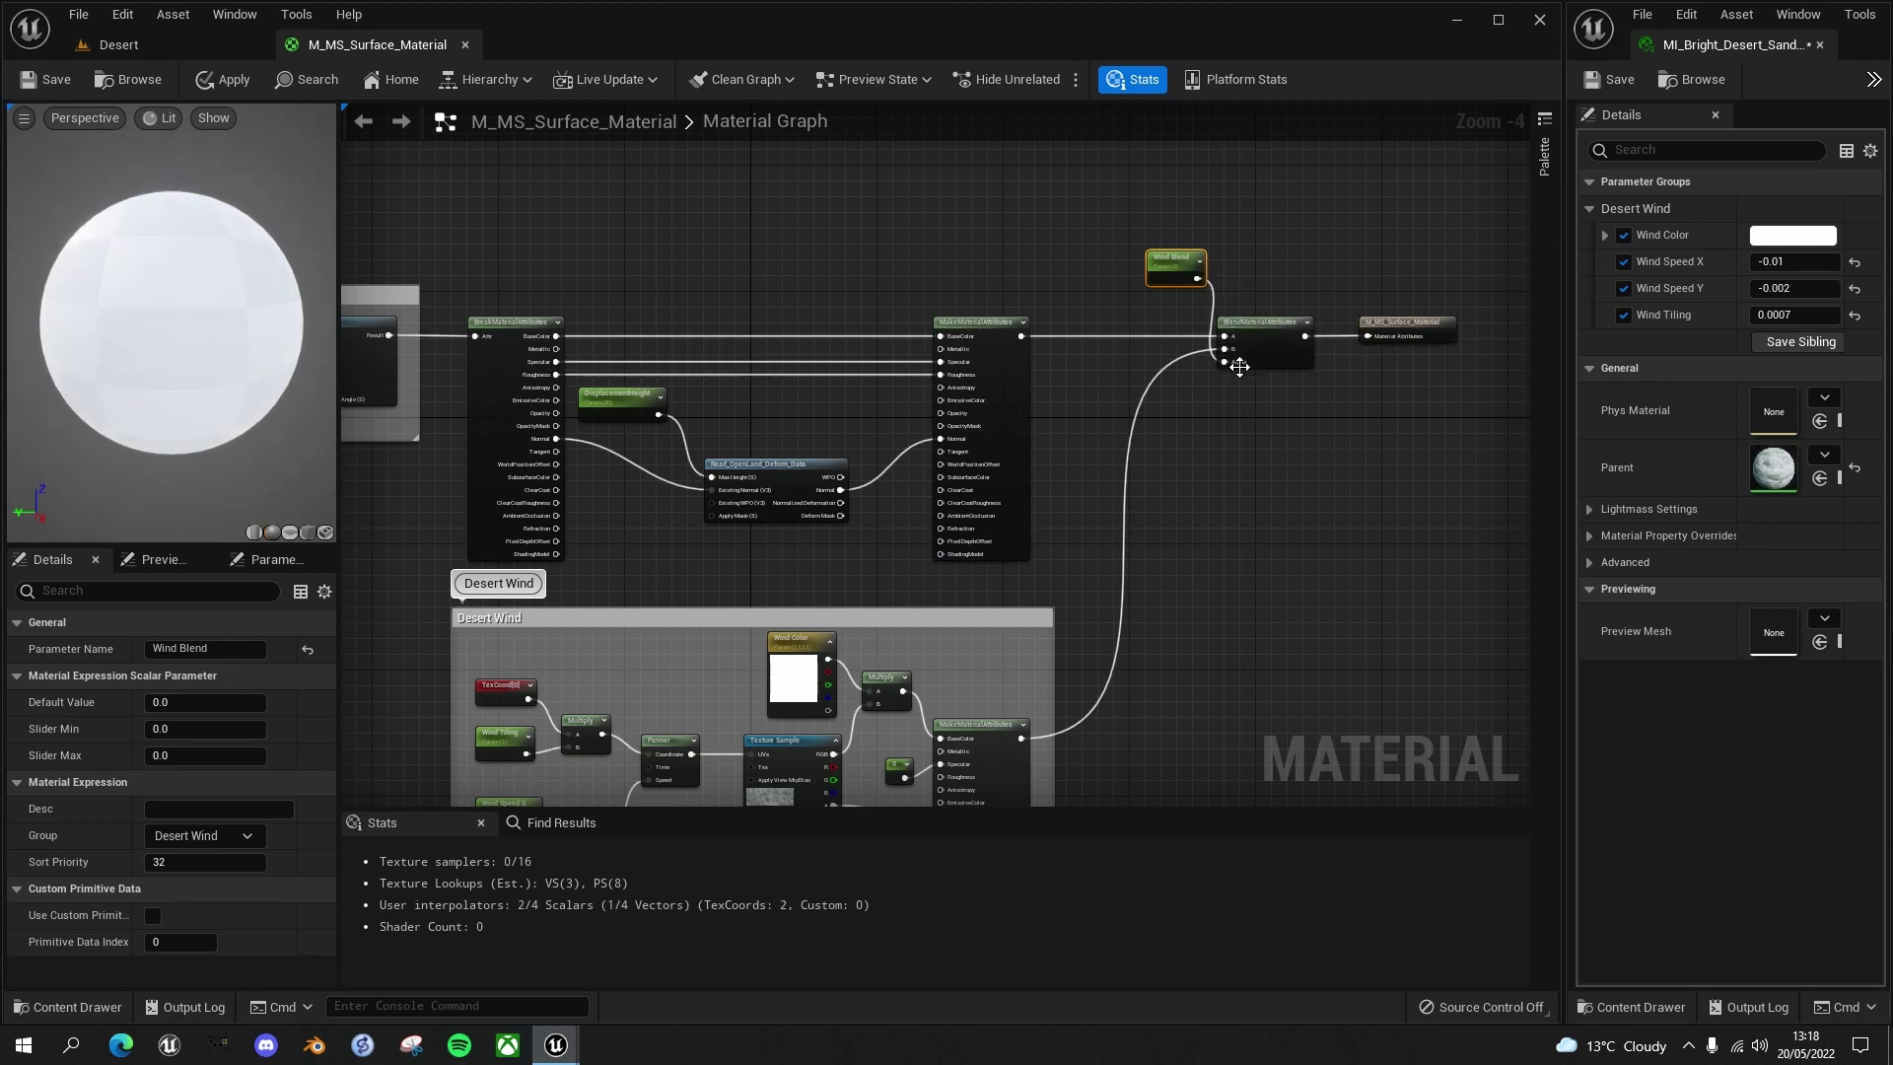
{"action": "scroll", "coordinate": [1232, 362], "scroll_direction": "up", "scroll_amount": 2}
{"action": "right_click_drag", "start_coordinate": [1238, 364], "coordinate": [1137, 462]}
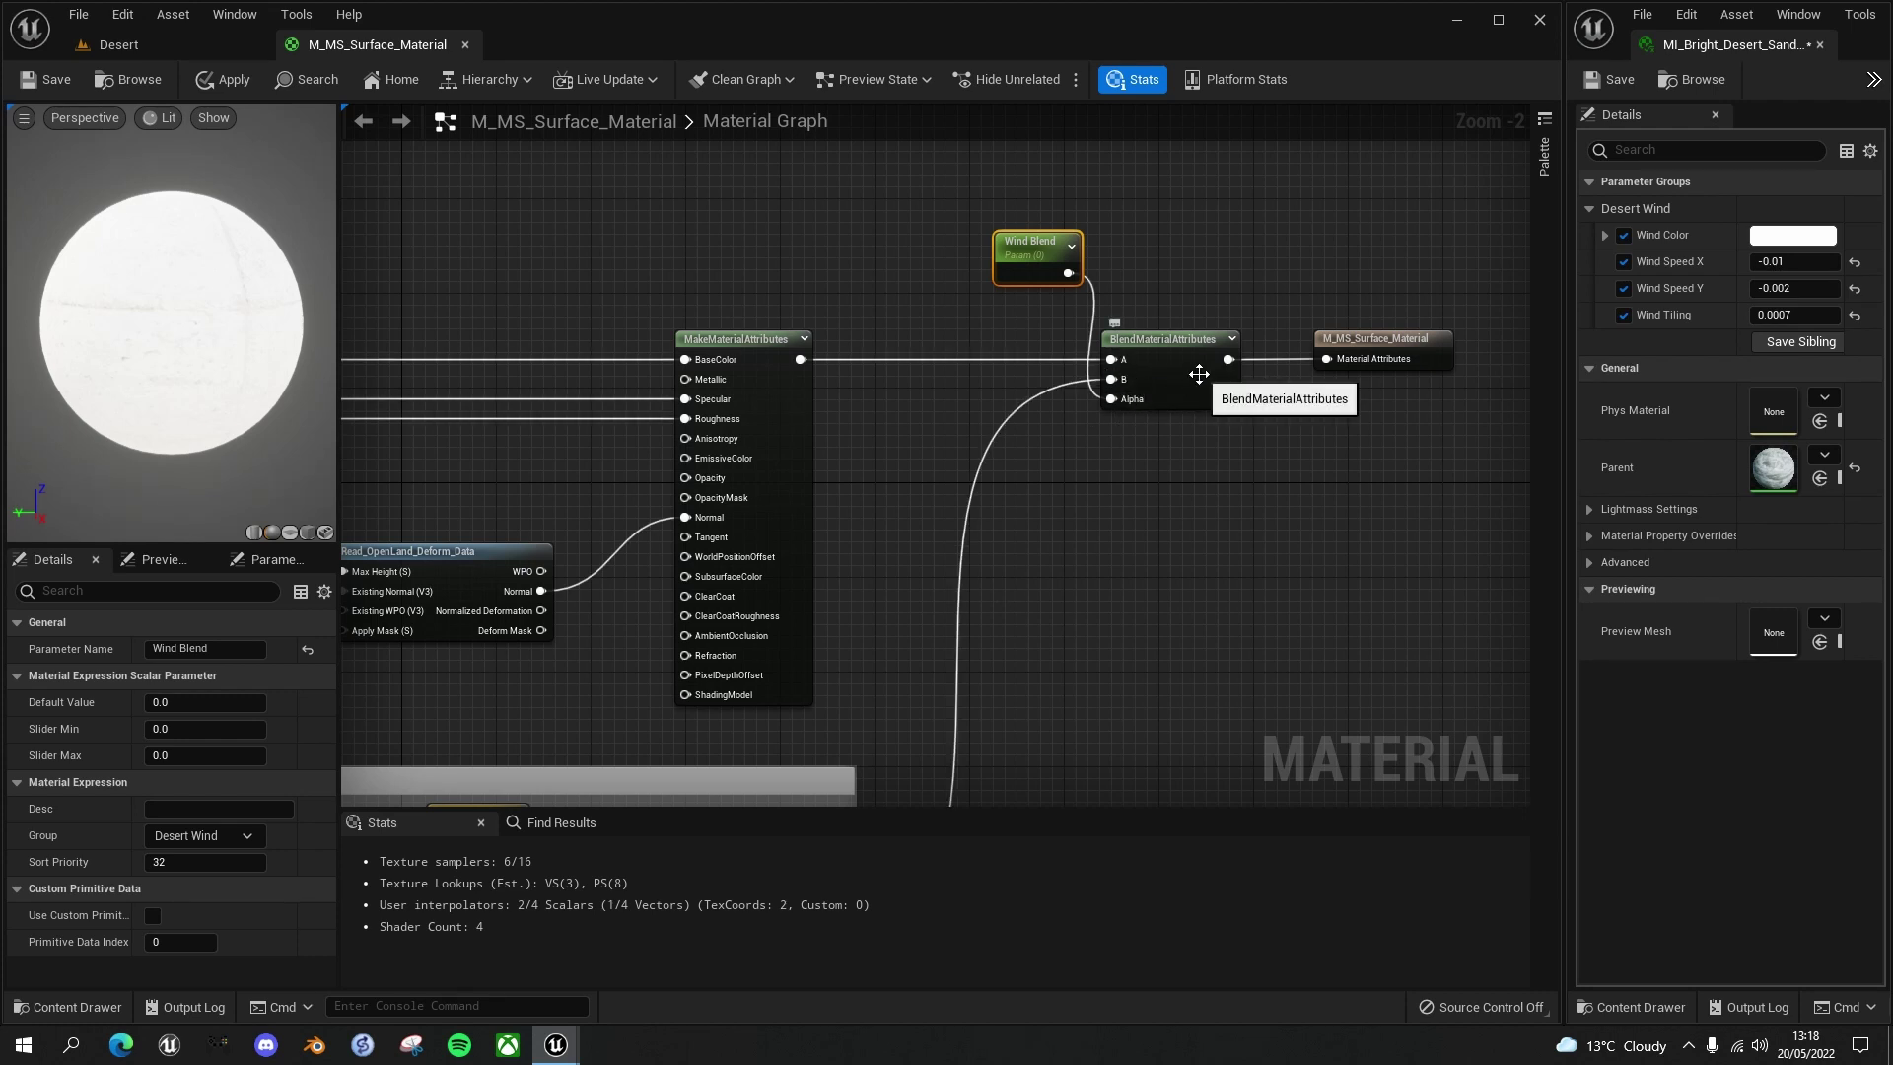
{"action": "left_click", "coordinate": [61, 77]}
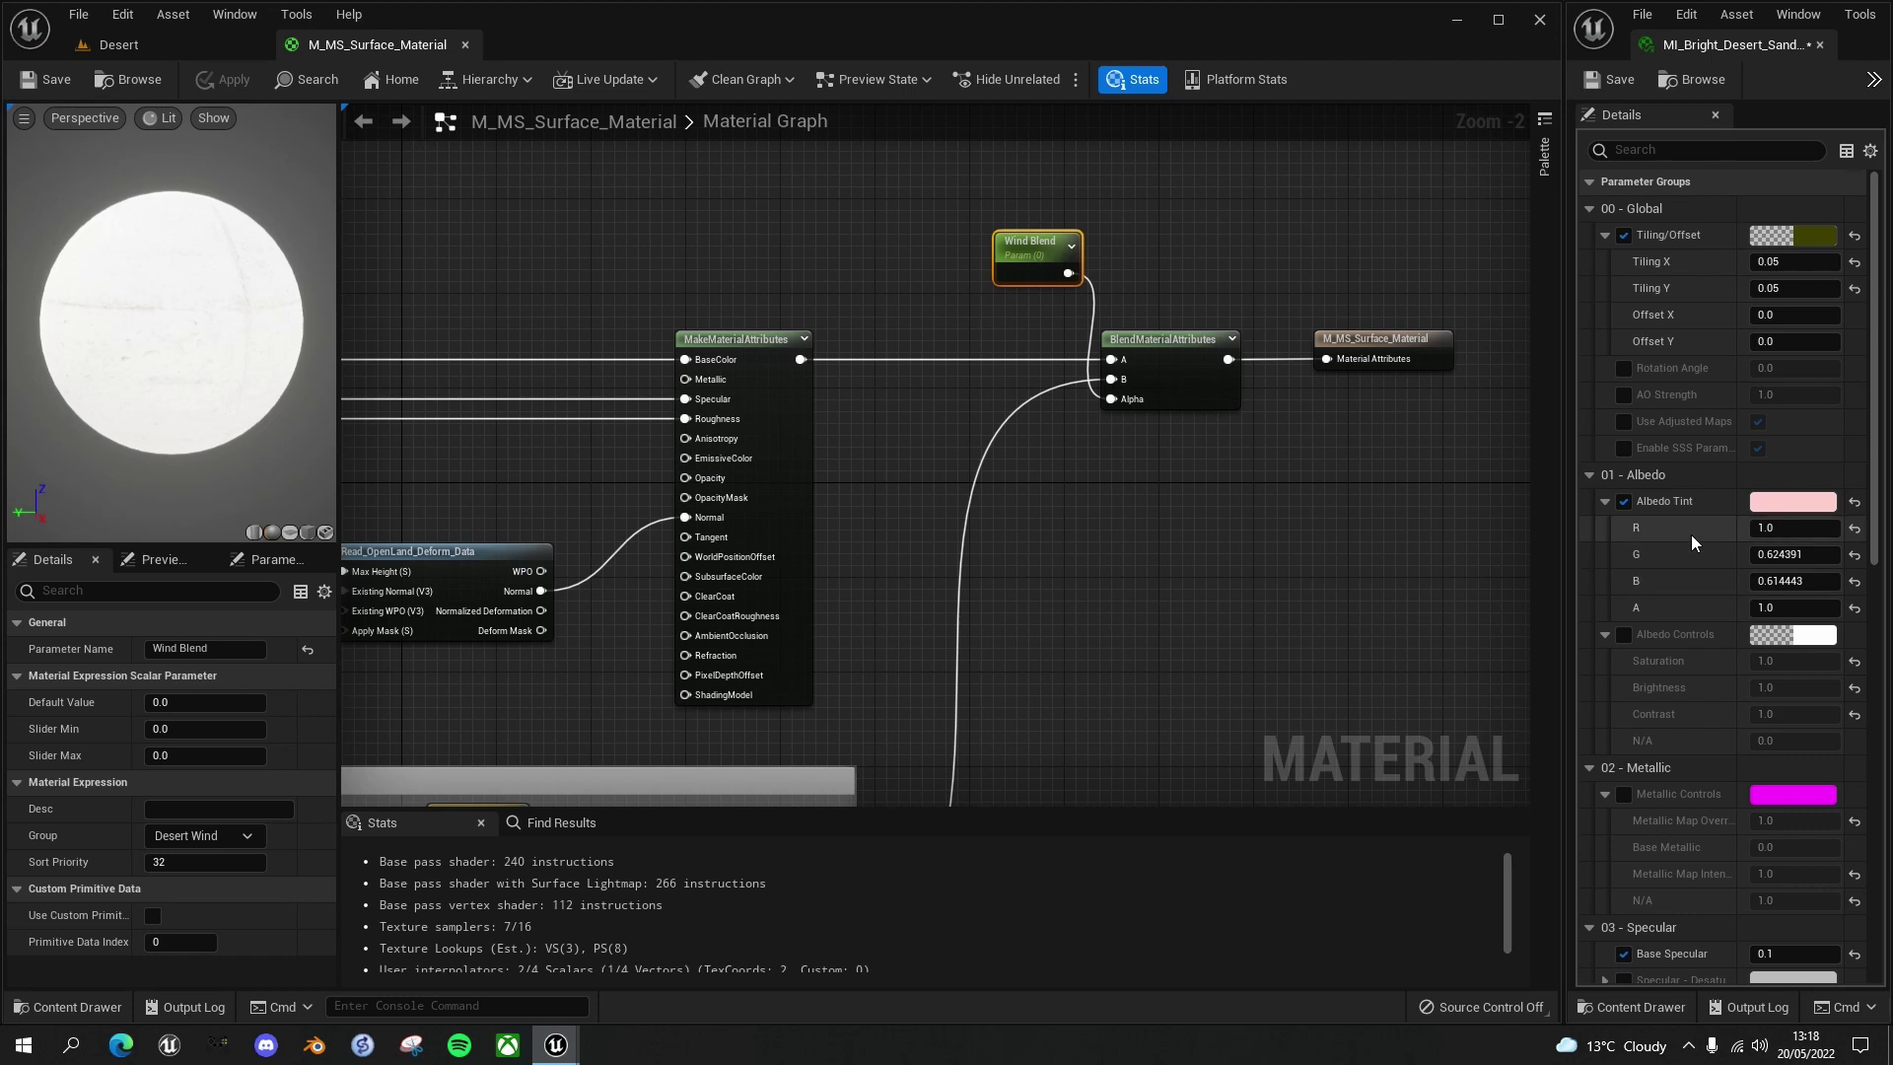
Enable the Wind Blend override in the landscape's material instance and return to the Desert level
{"action": "scroll", "coordinate": [1690, 534], "scroll_direction": "down", "scroll_amount": 10}
{"action": "scroll", "coordinate": [1690, 534], "scroll_direction": "down", "scroll_amount": 5}
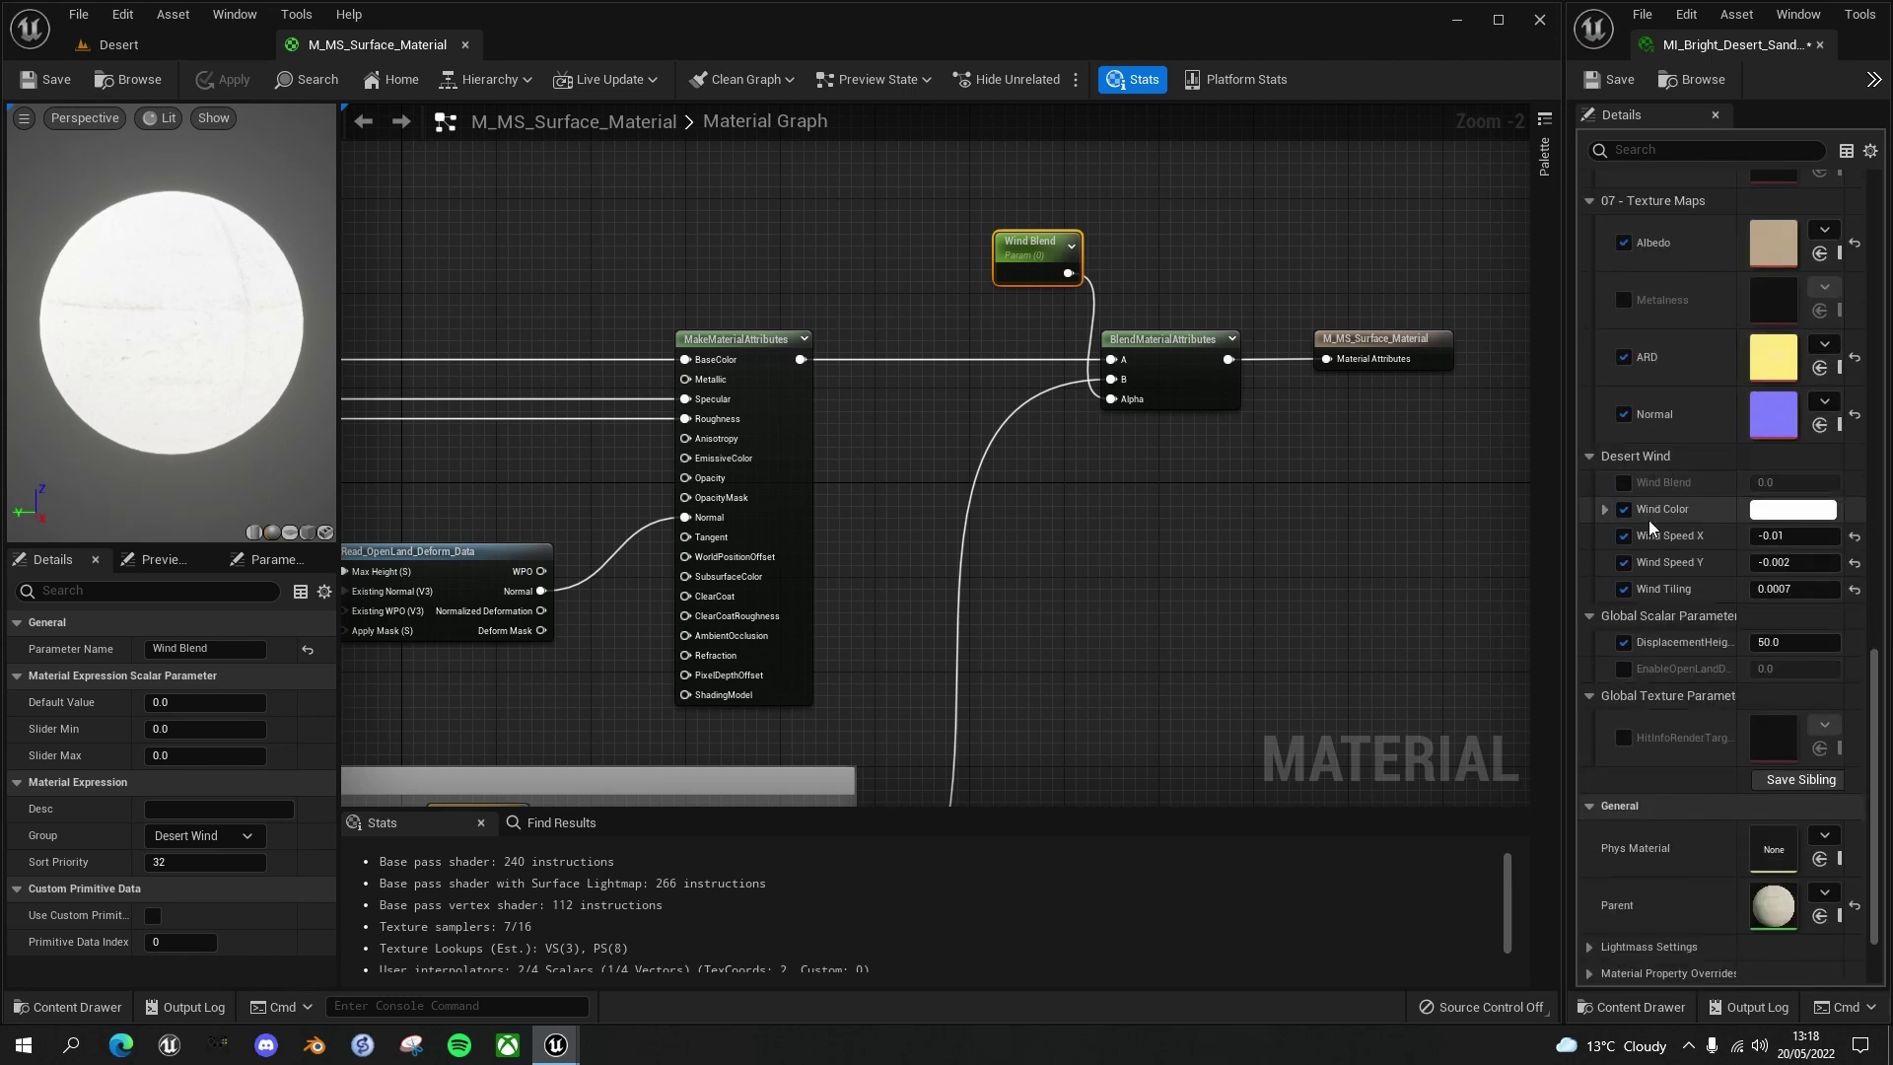
{"action": "left_click", "coordinate": [1622, 483]}
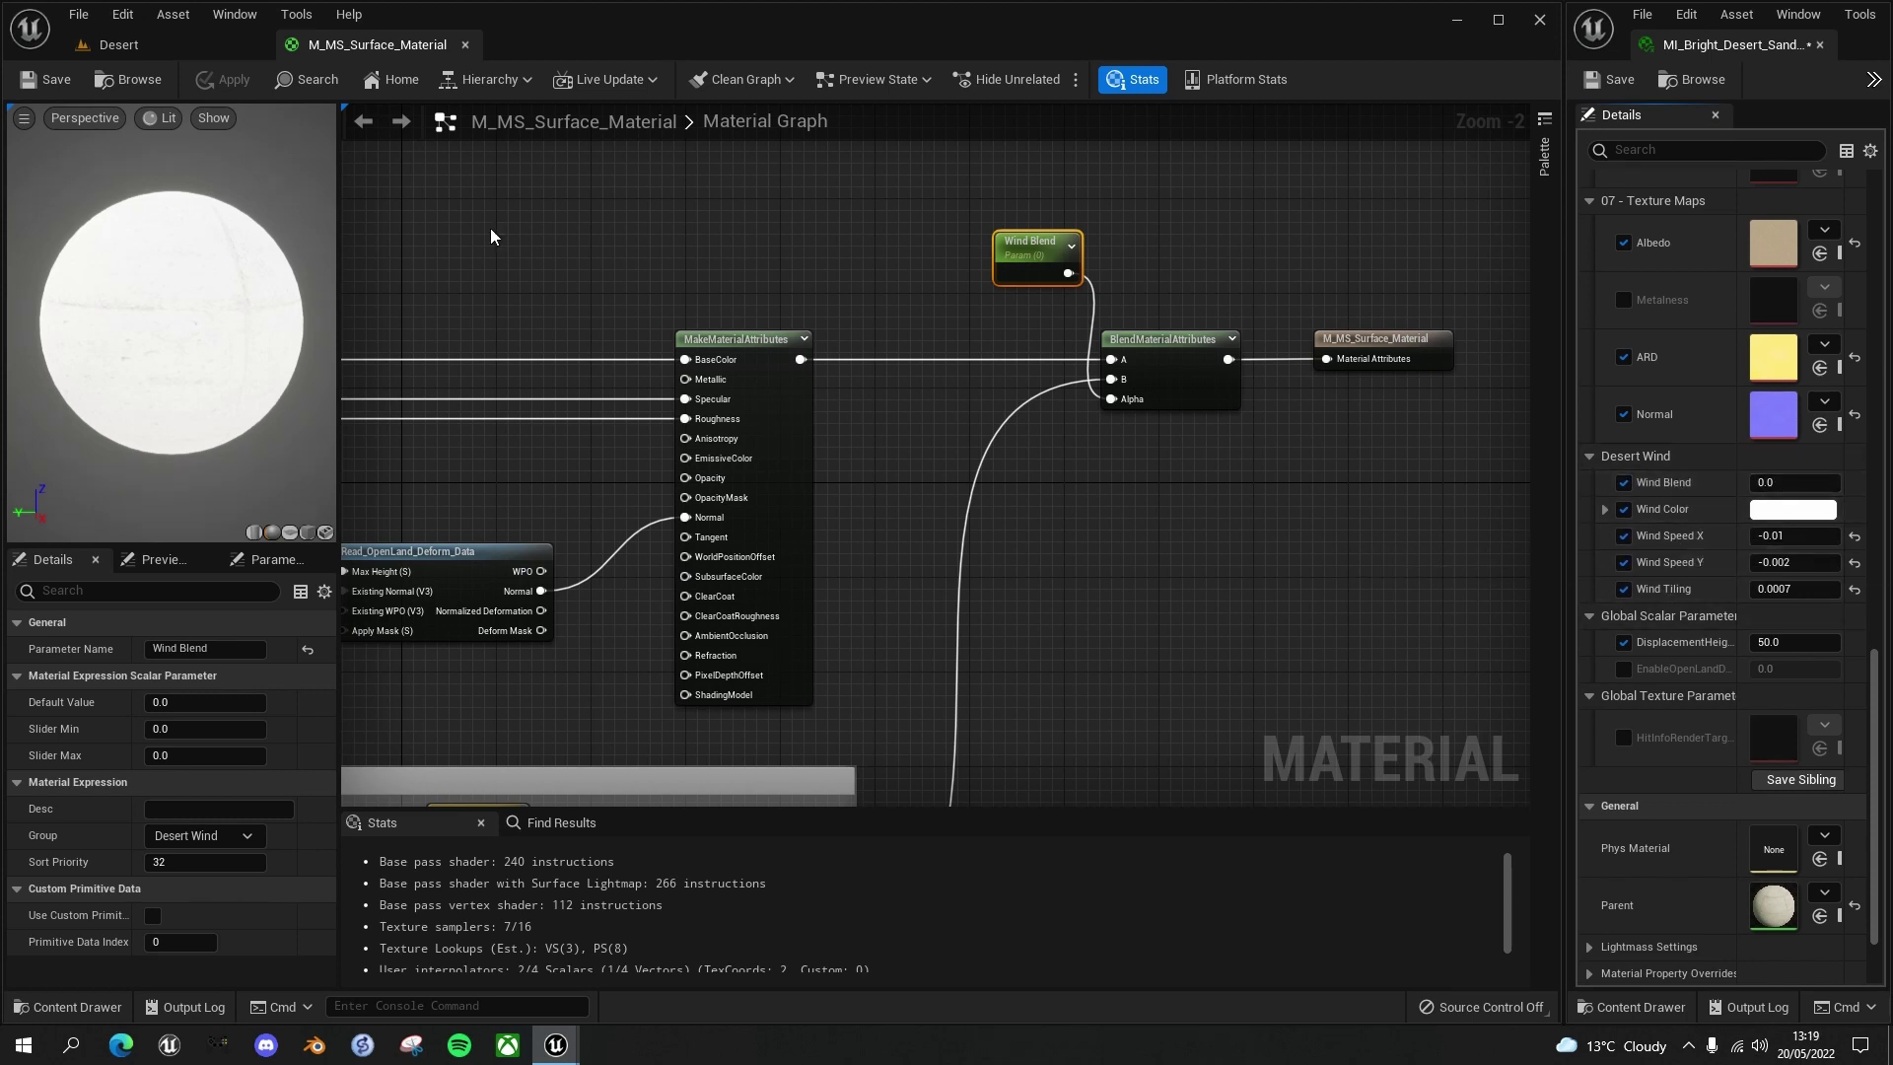
{"action": "left_click", "coordinate": [179, 45]}
{"action": "right_click_drag", "start_coordinate": [571, 544], "coordinate": [726, 401]}
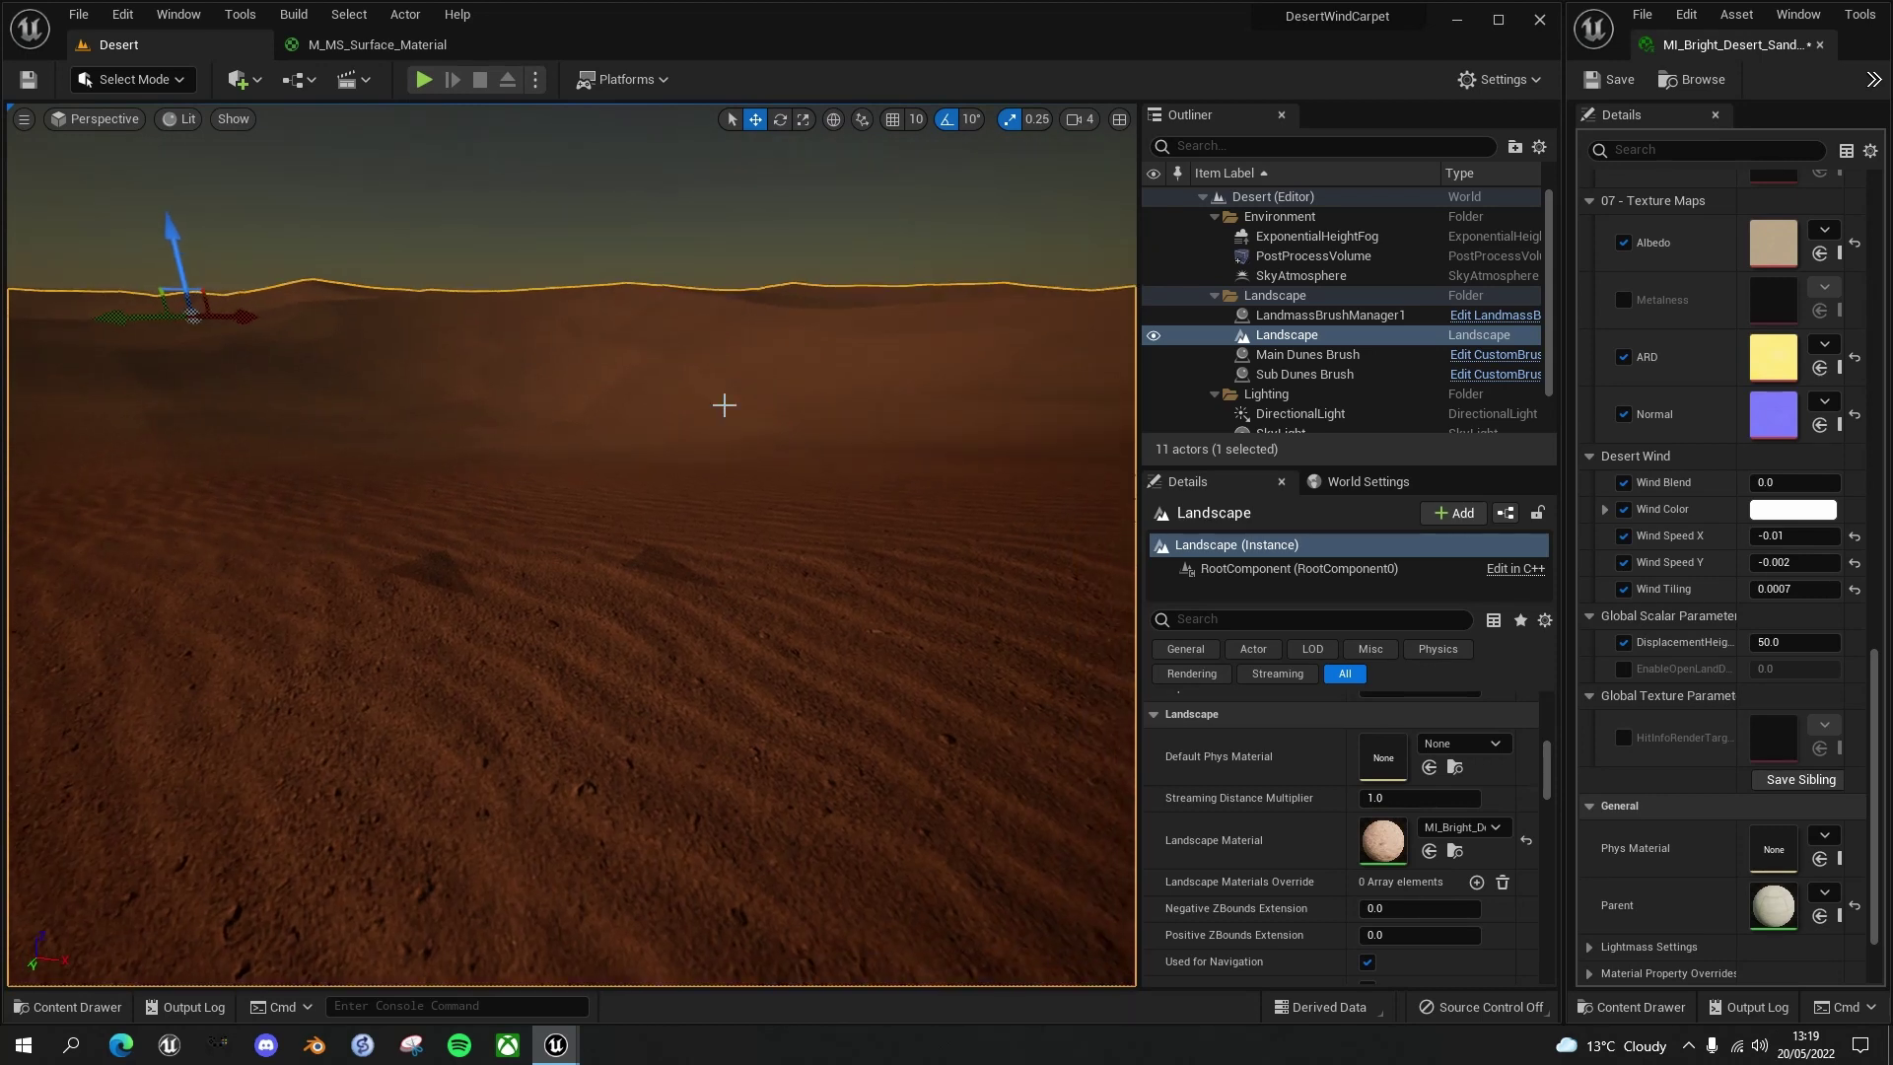
Try a Wind Blend of 1 in the material instance and check the dunes in the viewport
{"action": "left_click", "coordinate": [1766, 483]}
{"action": "type", "text": "1"}
{"action": "key", "text": "Return"}
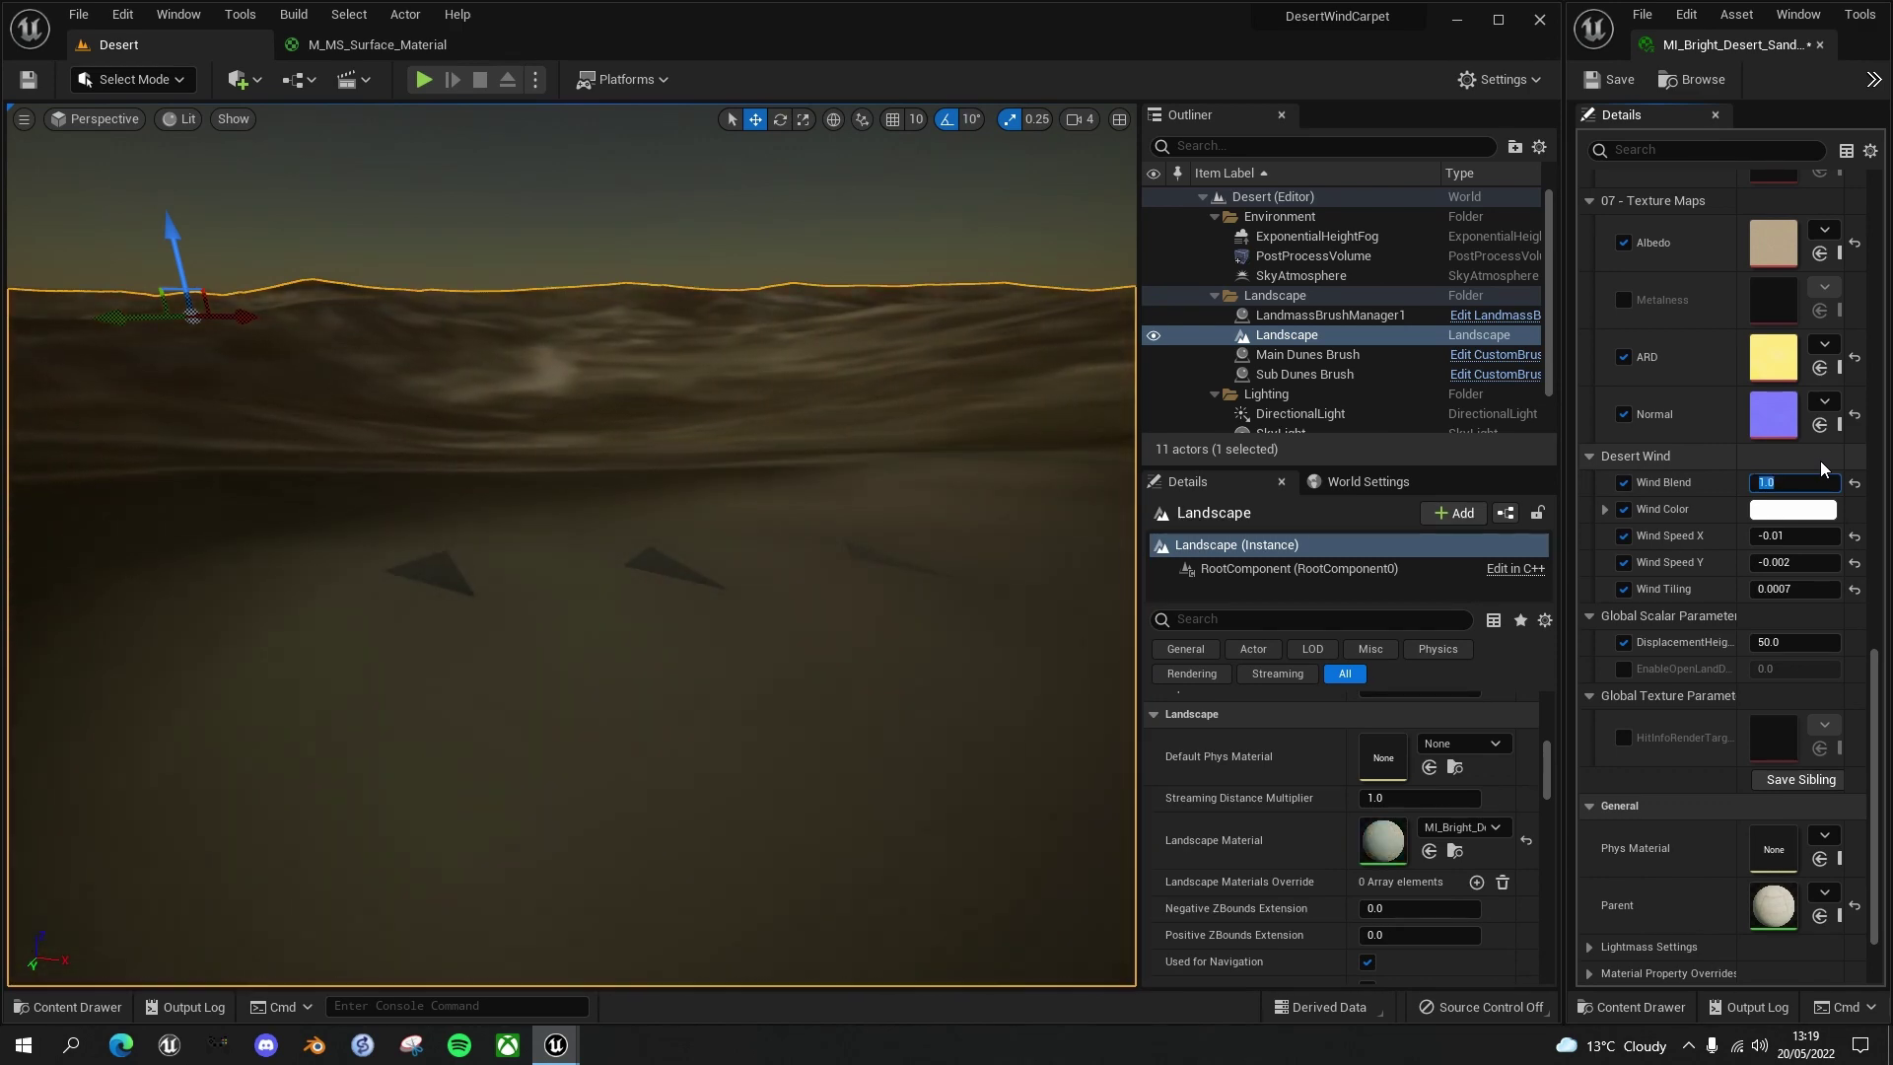
{"action": "right_click_drag", "start_coordinate": [845, 403], "coordinate": [1074, 405]}
Set Wind Blend to 0.4 in the material instance and deselect the landscape
{"action": "left_click", "coordinate": [1771, 481]}
{"action": "key", "text": "BackSpace"}
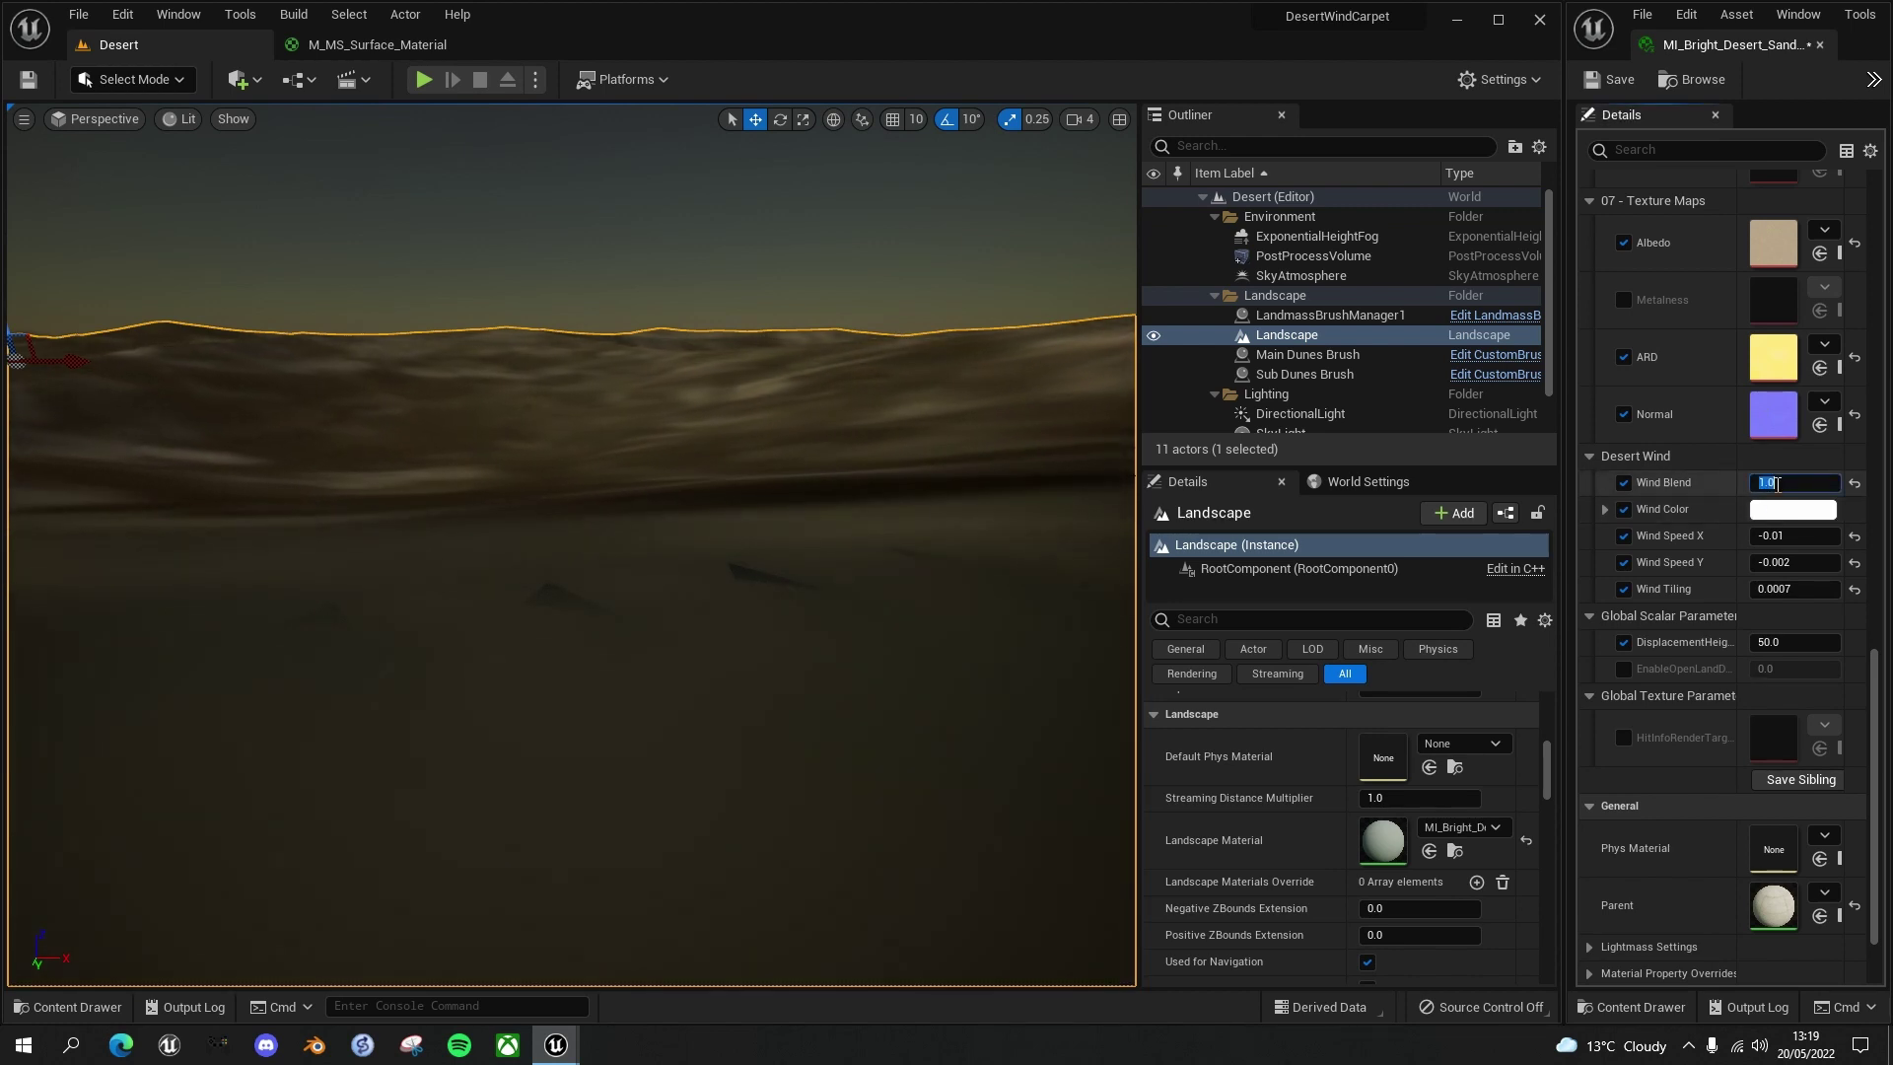
{"action": "type", "text": "."}
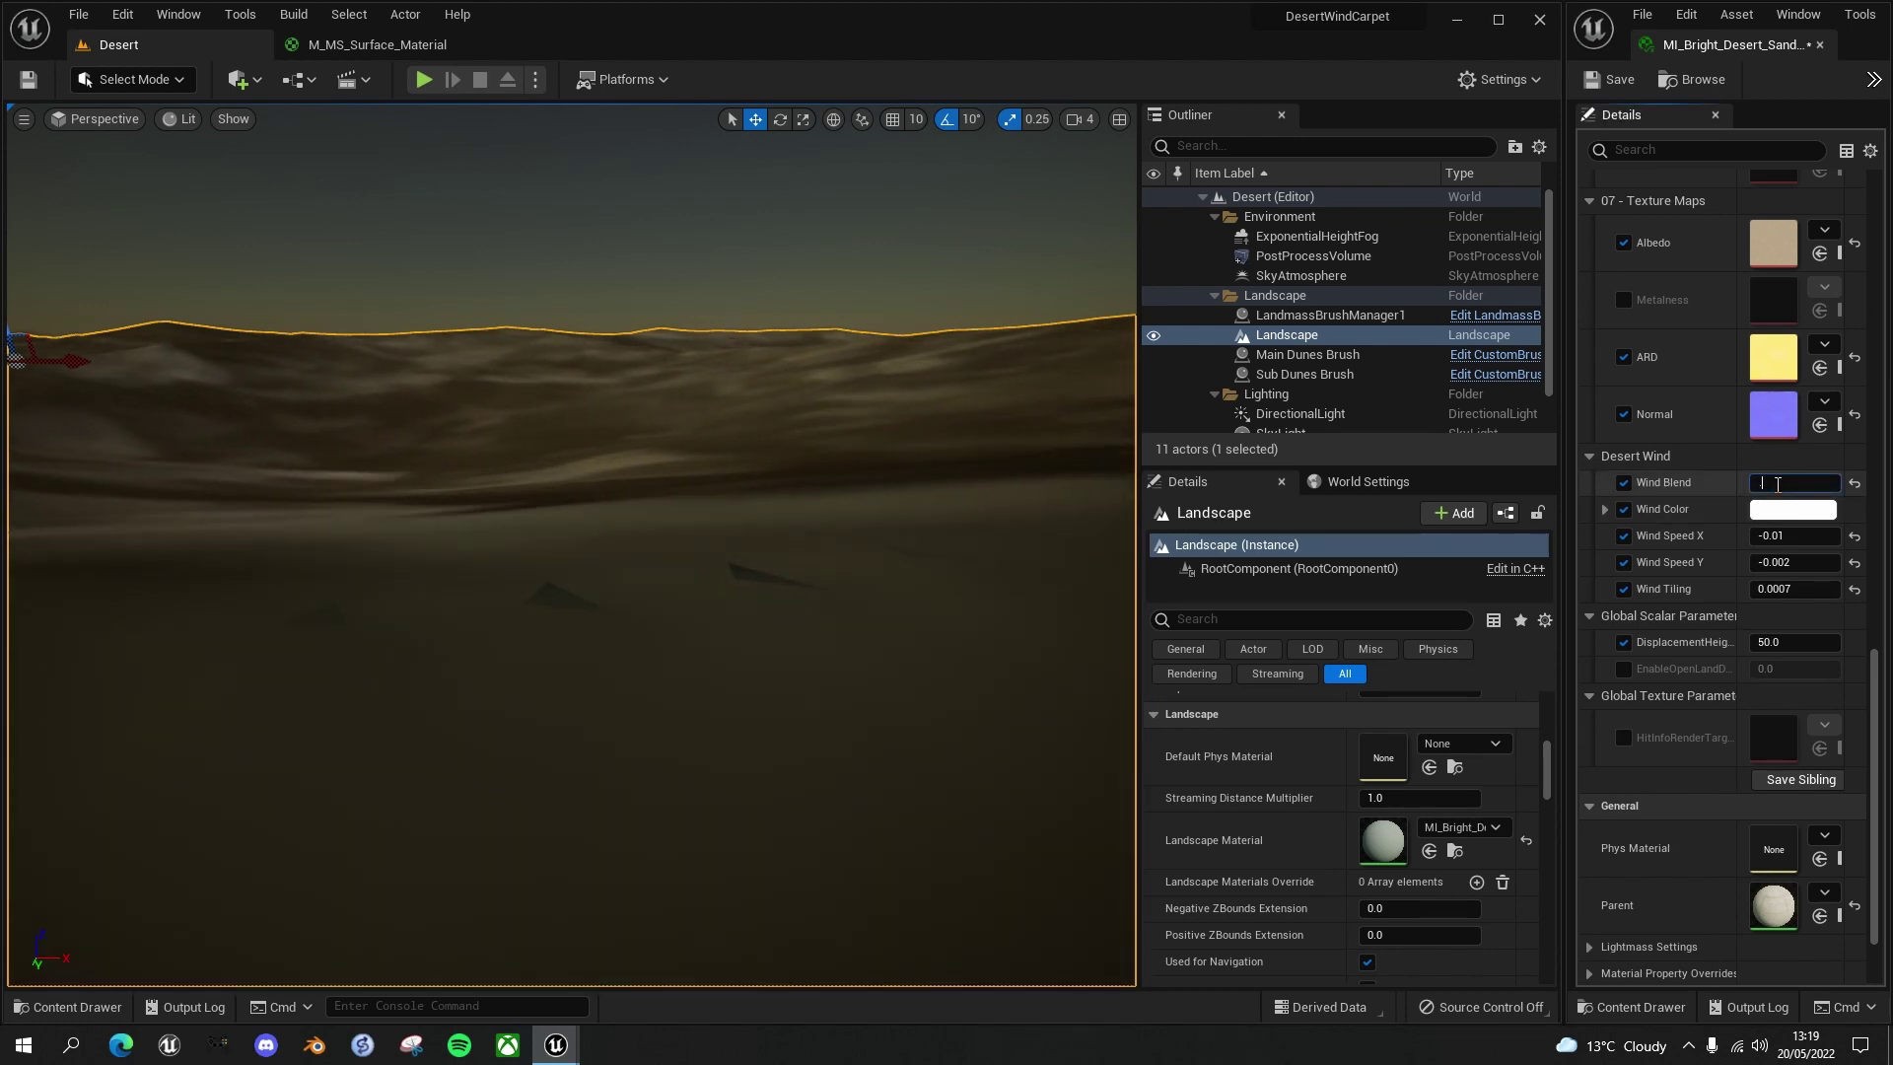
{"action": "type", "text": "4"}
{"action": "key", "text": "Return"}
{"action": "right_click_drag", "start_coordinate": [786, 456], "coordinate": [89, 367]}
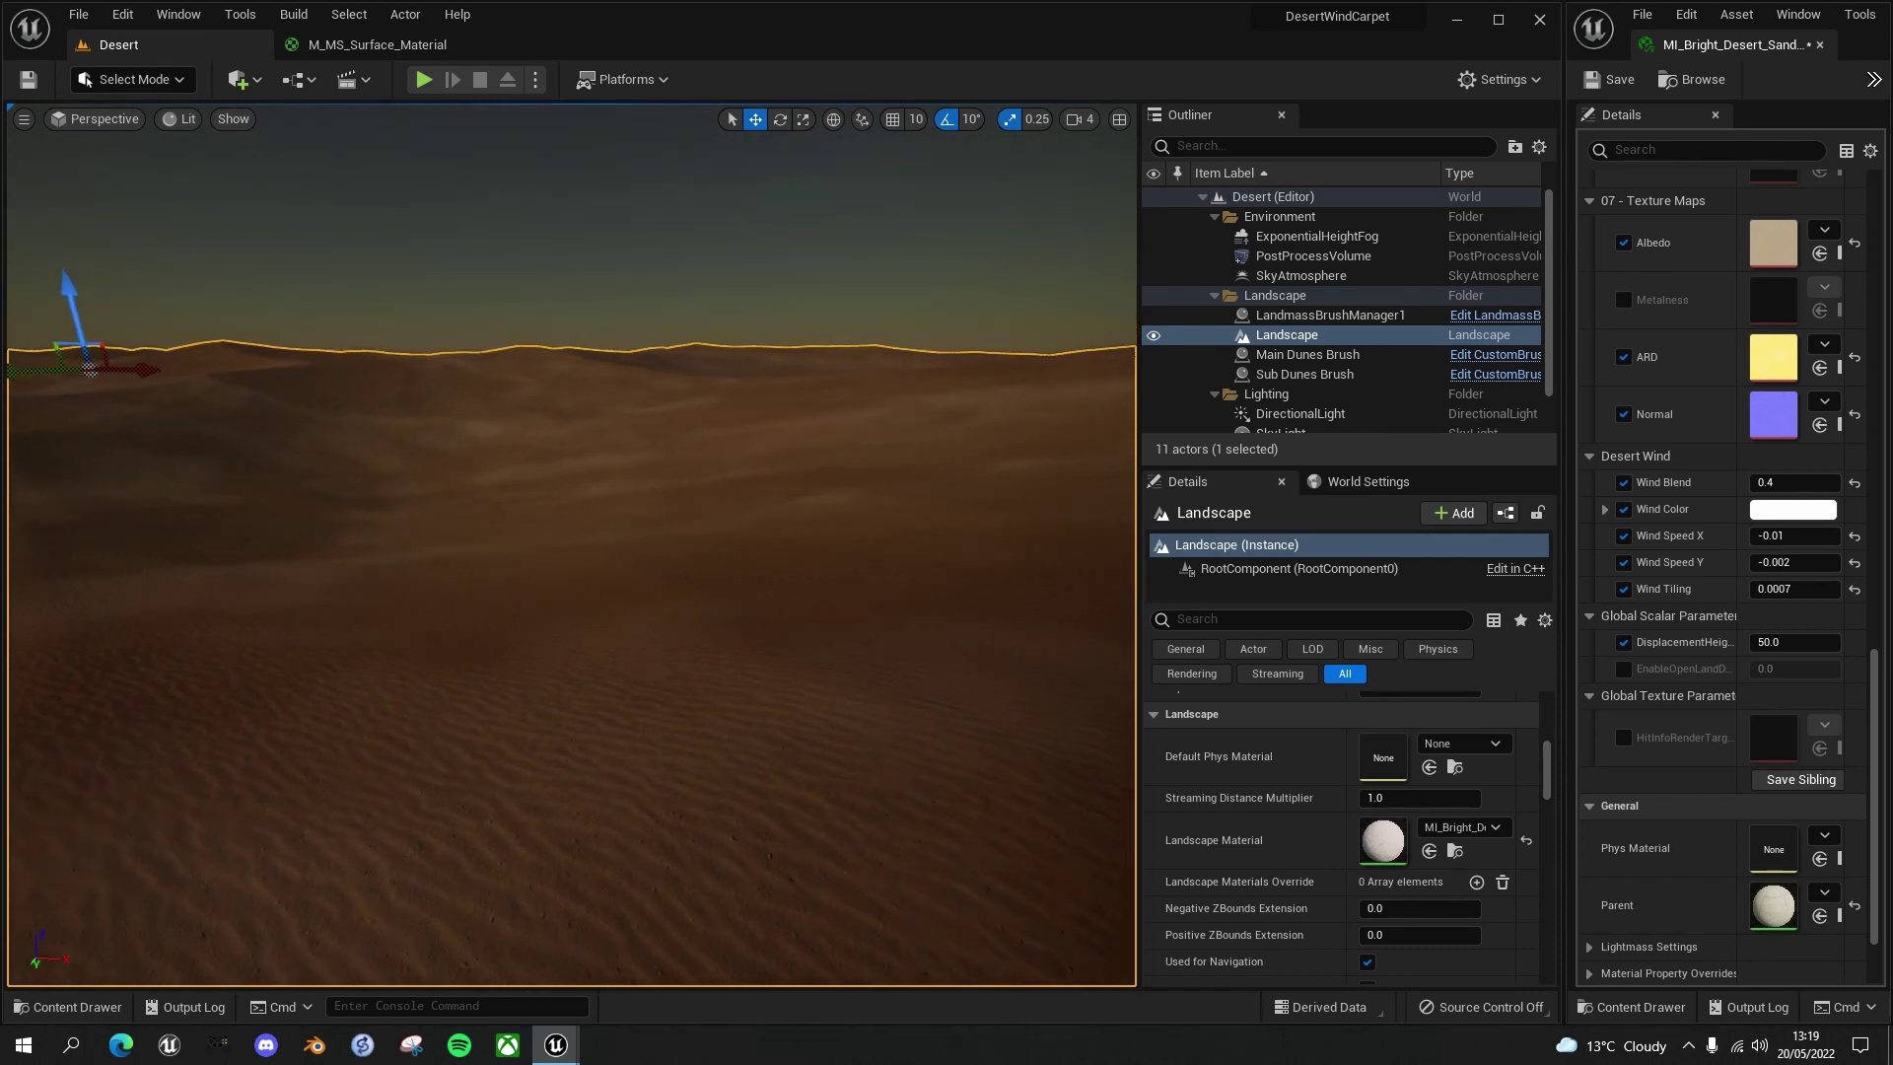
{"action": "right_click_drag", "start_coordinate": [90, 368], "coordinate": [109, 364]}
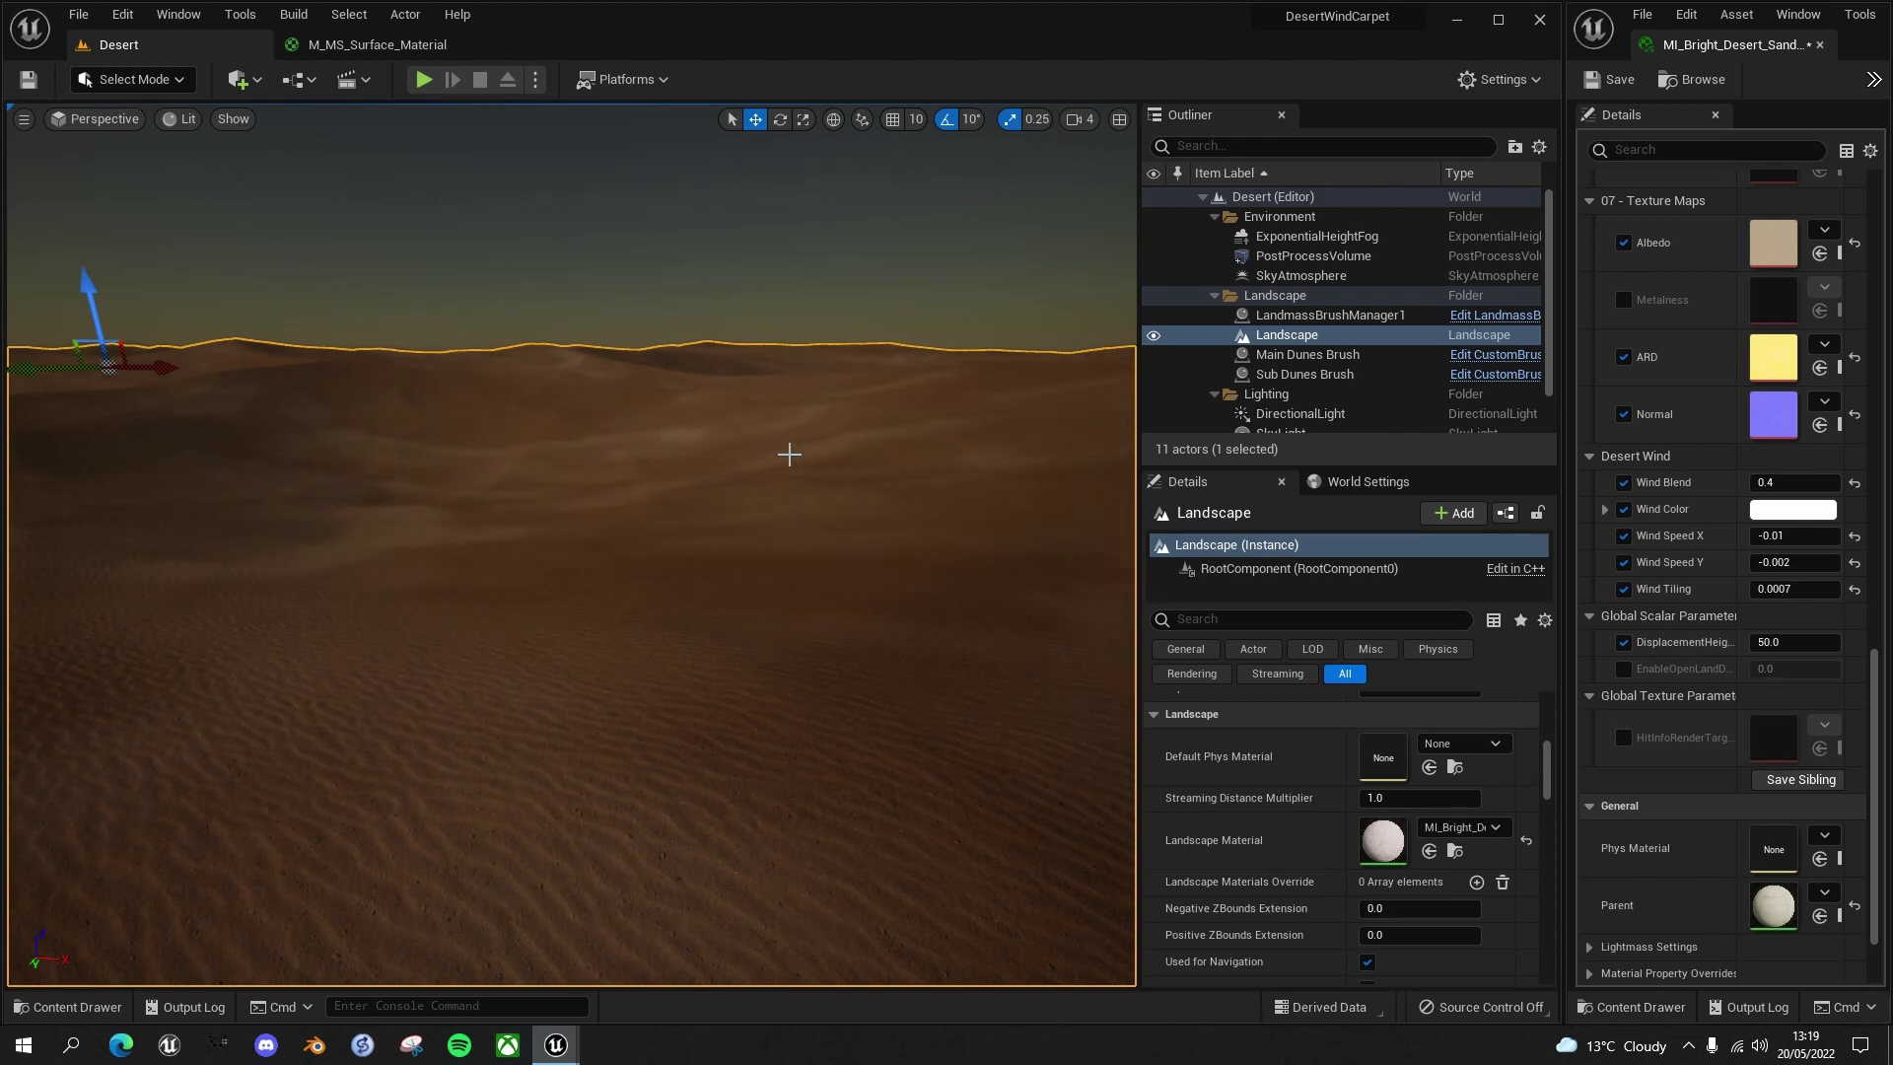
{"action": "key", "text": "Escape"}
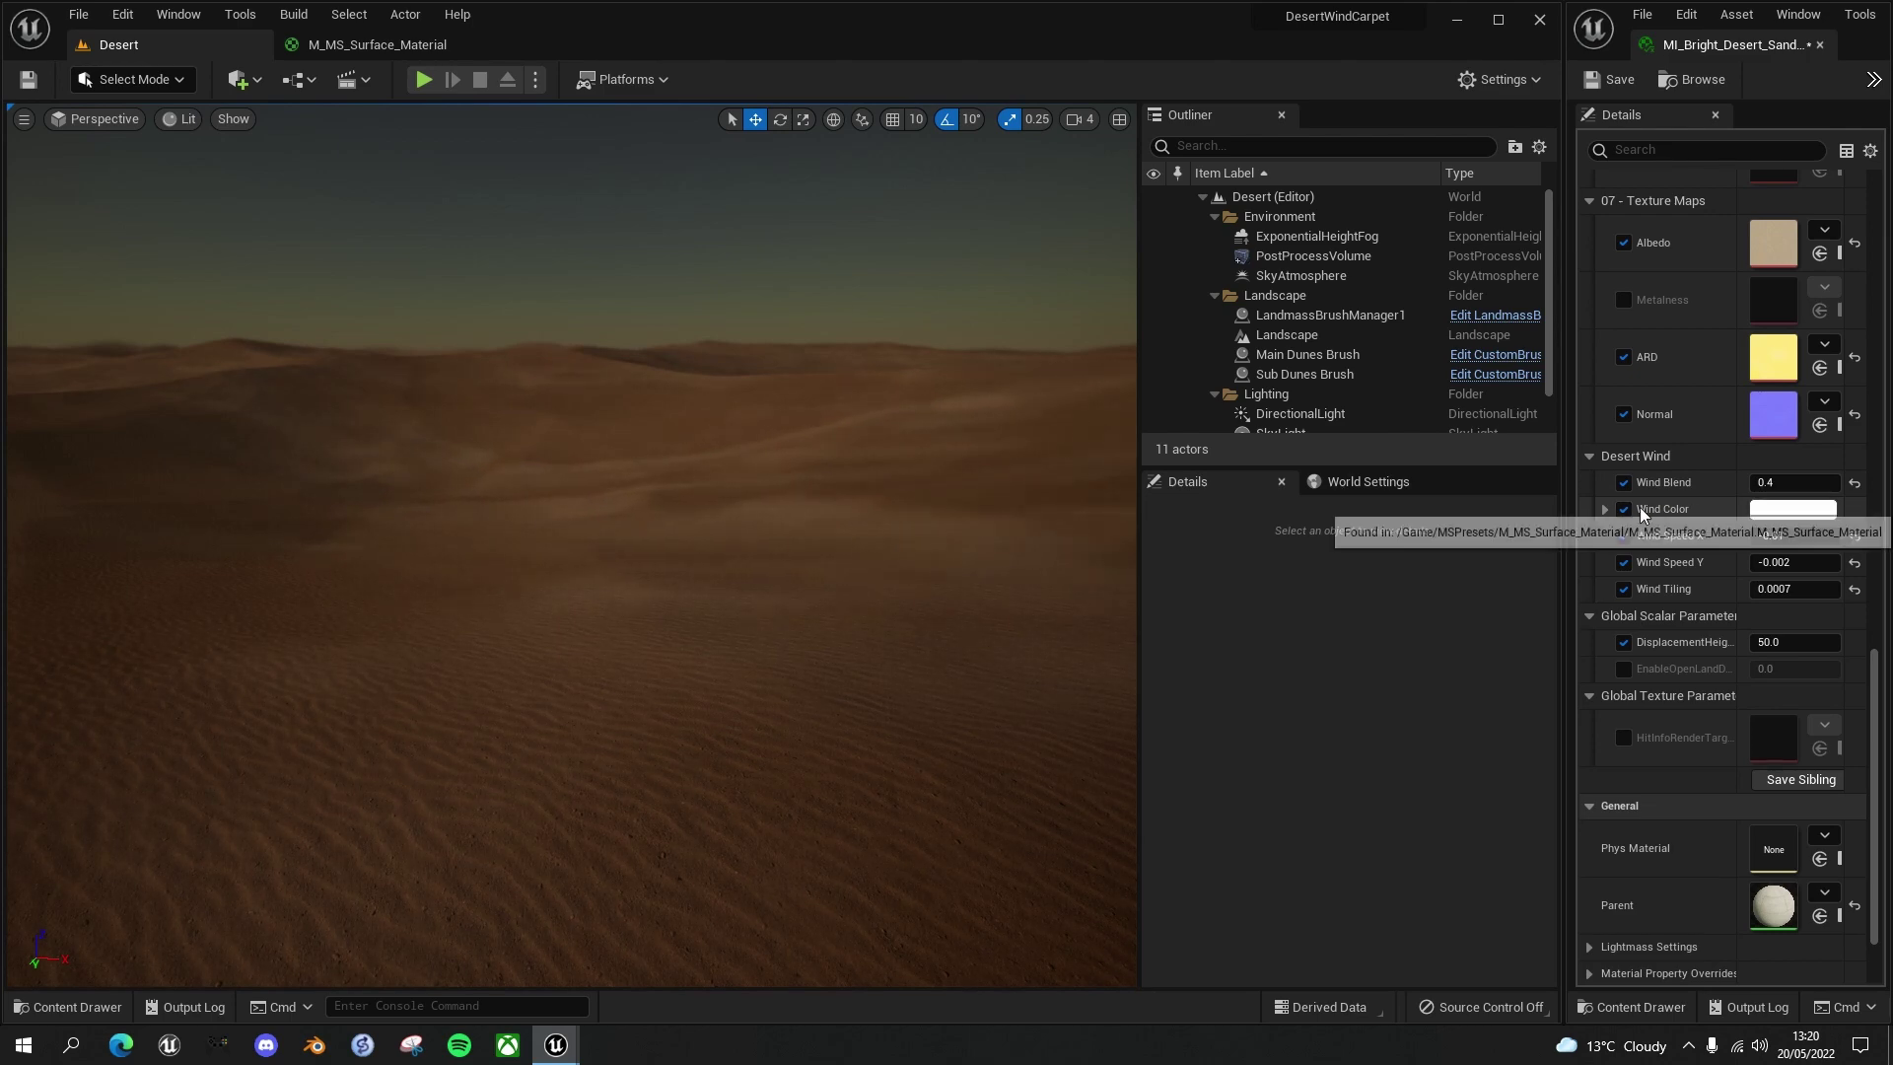
Set Wind Color to a light orange with R 1.0, G about 0.49 and B about 0.16
{"action": "left_click", "coordinate": [1783, 511]}
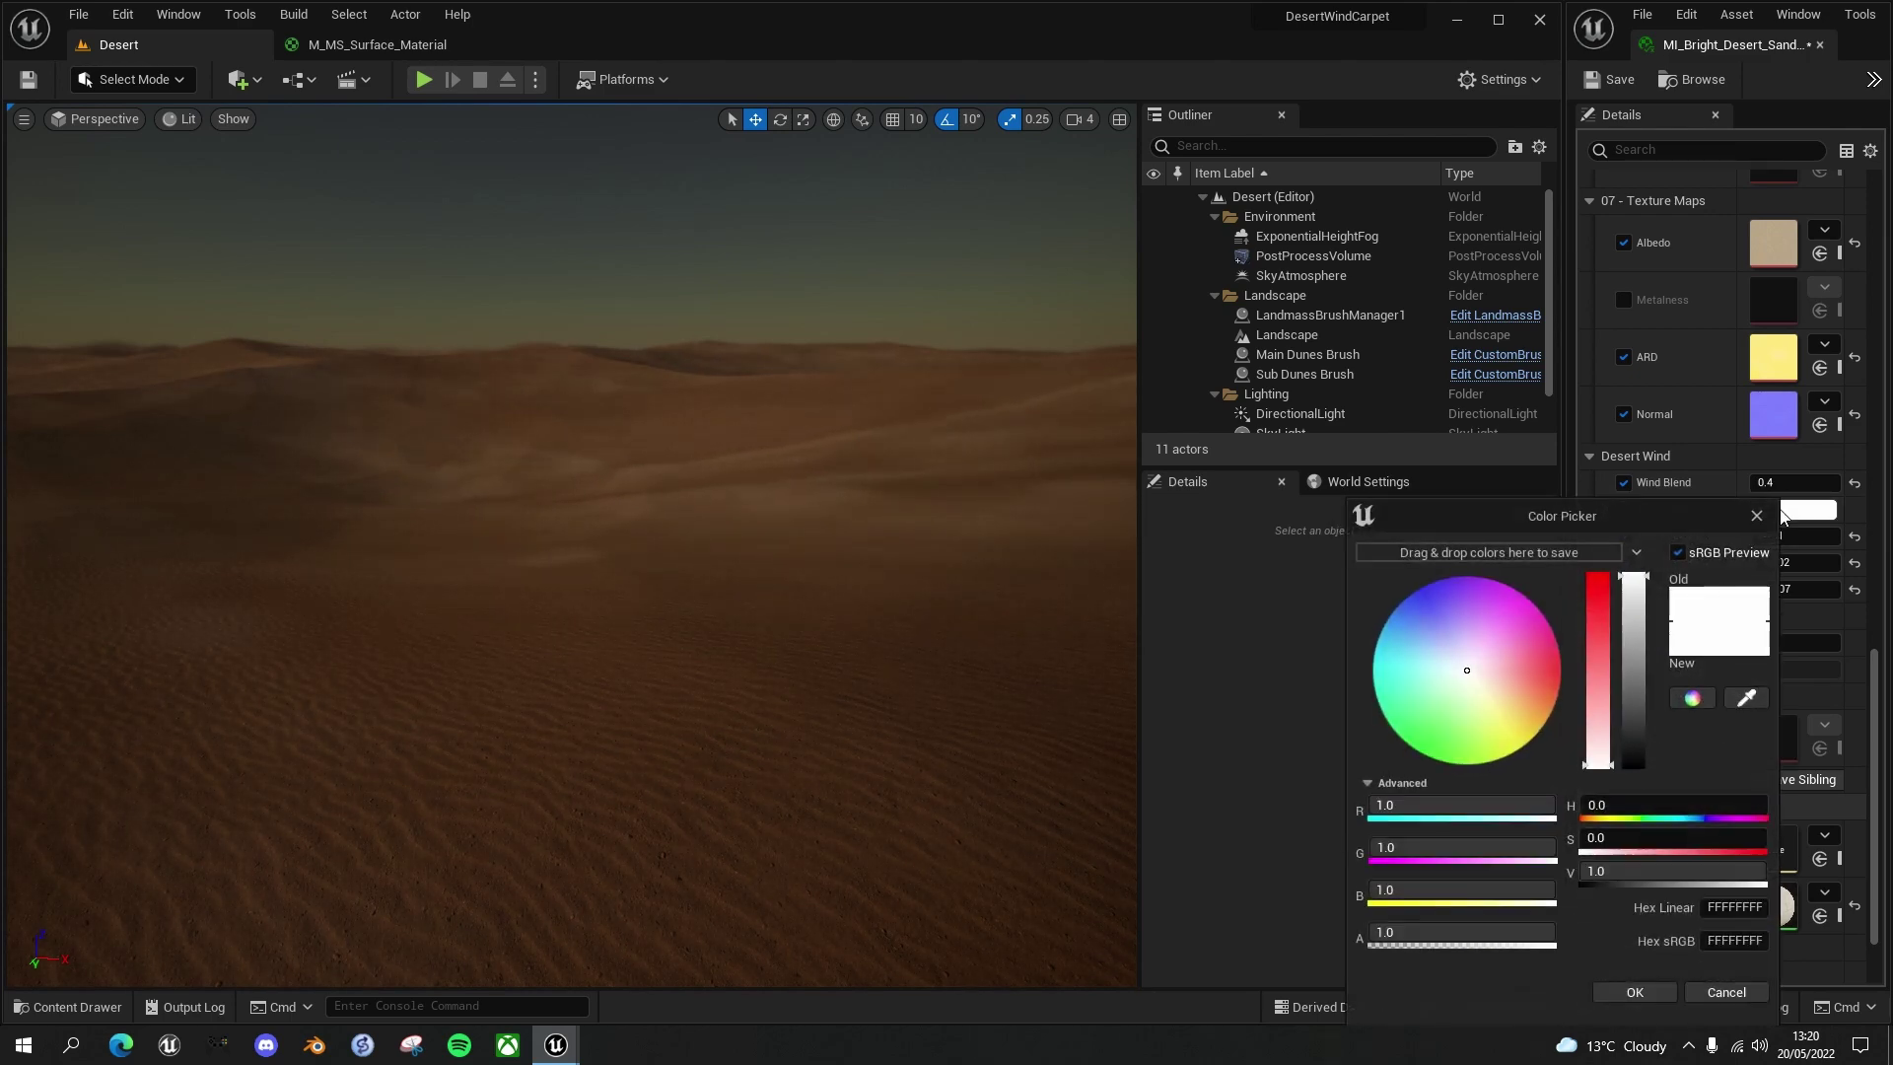
{"action": "left_click", "coordinate": [1539, 702]}
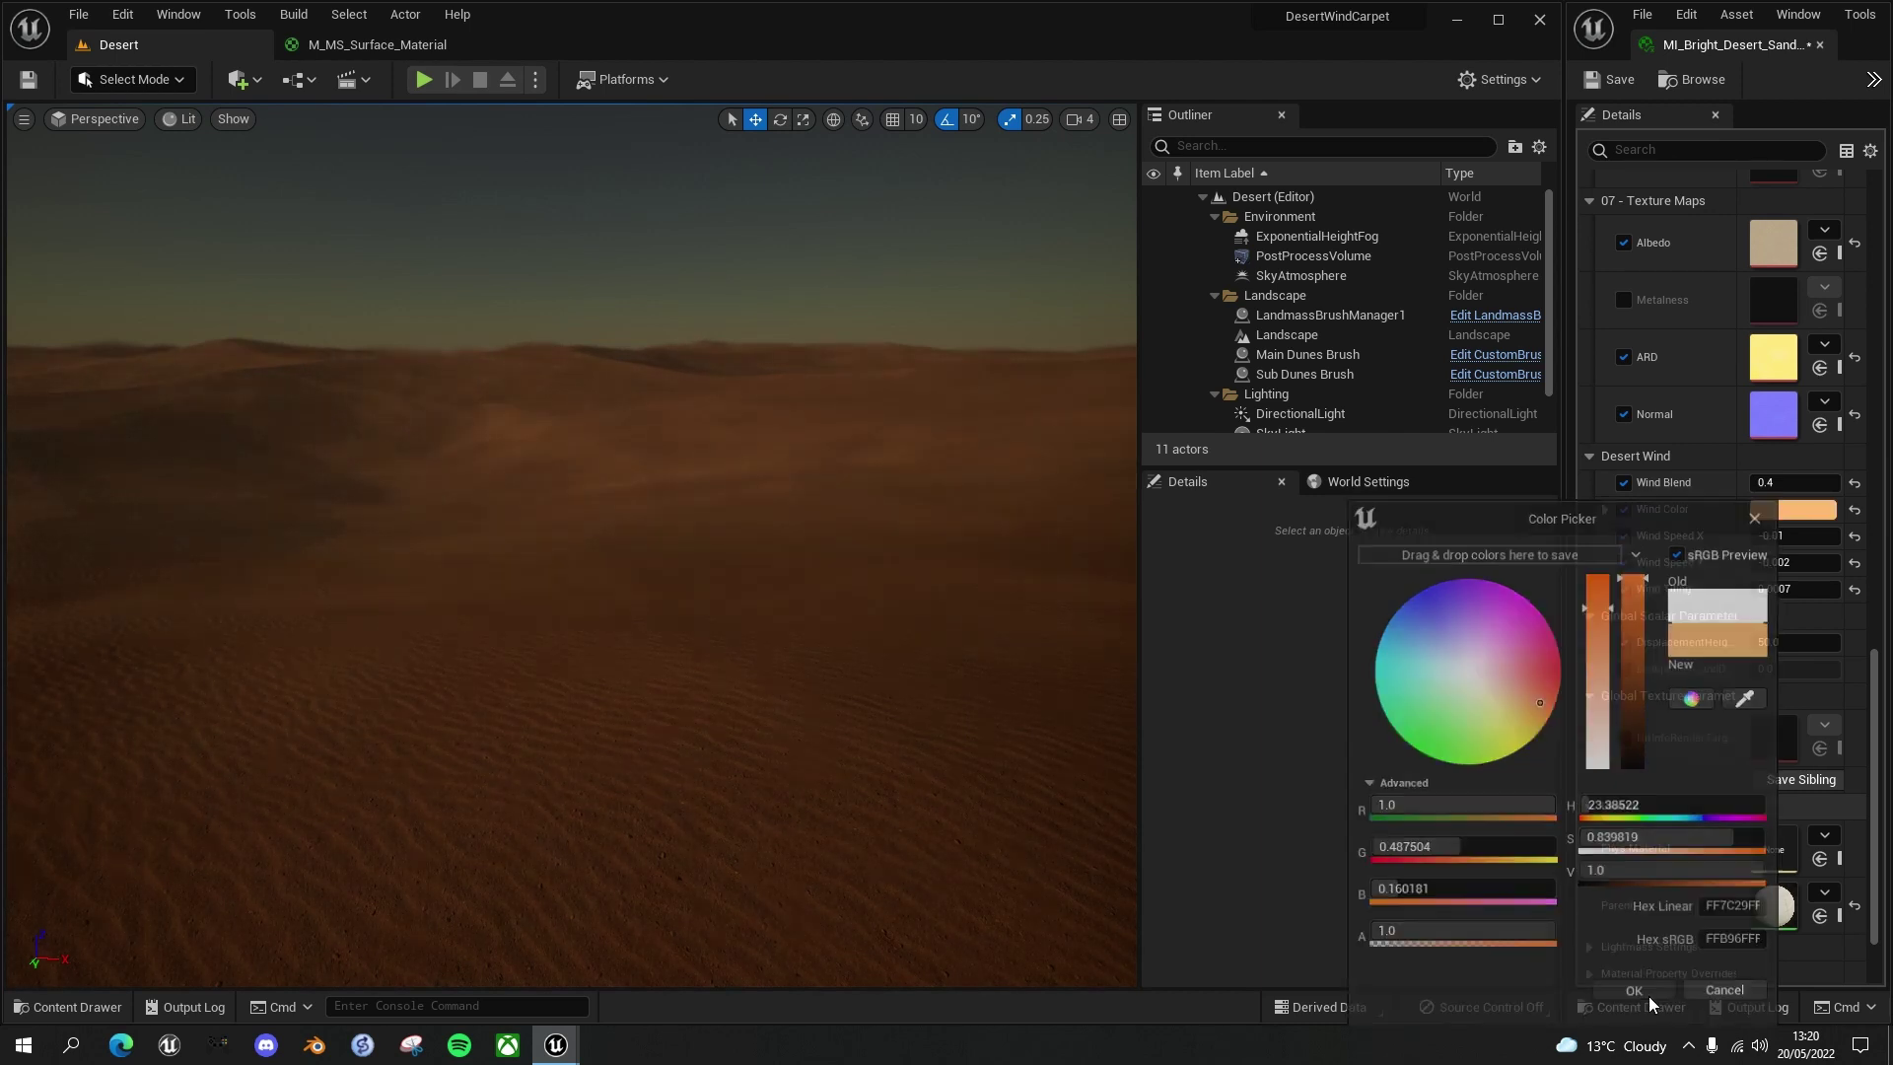
{"action": "left_click", "coordinate": [1649, 997]}
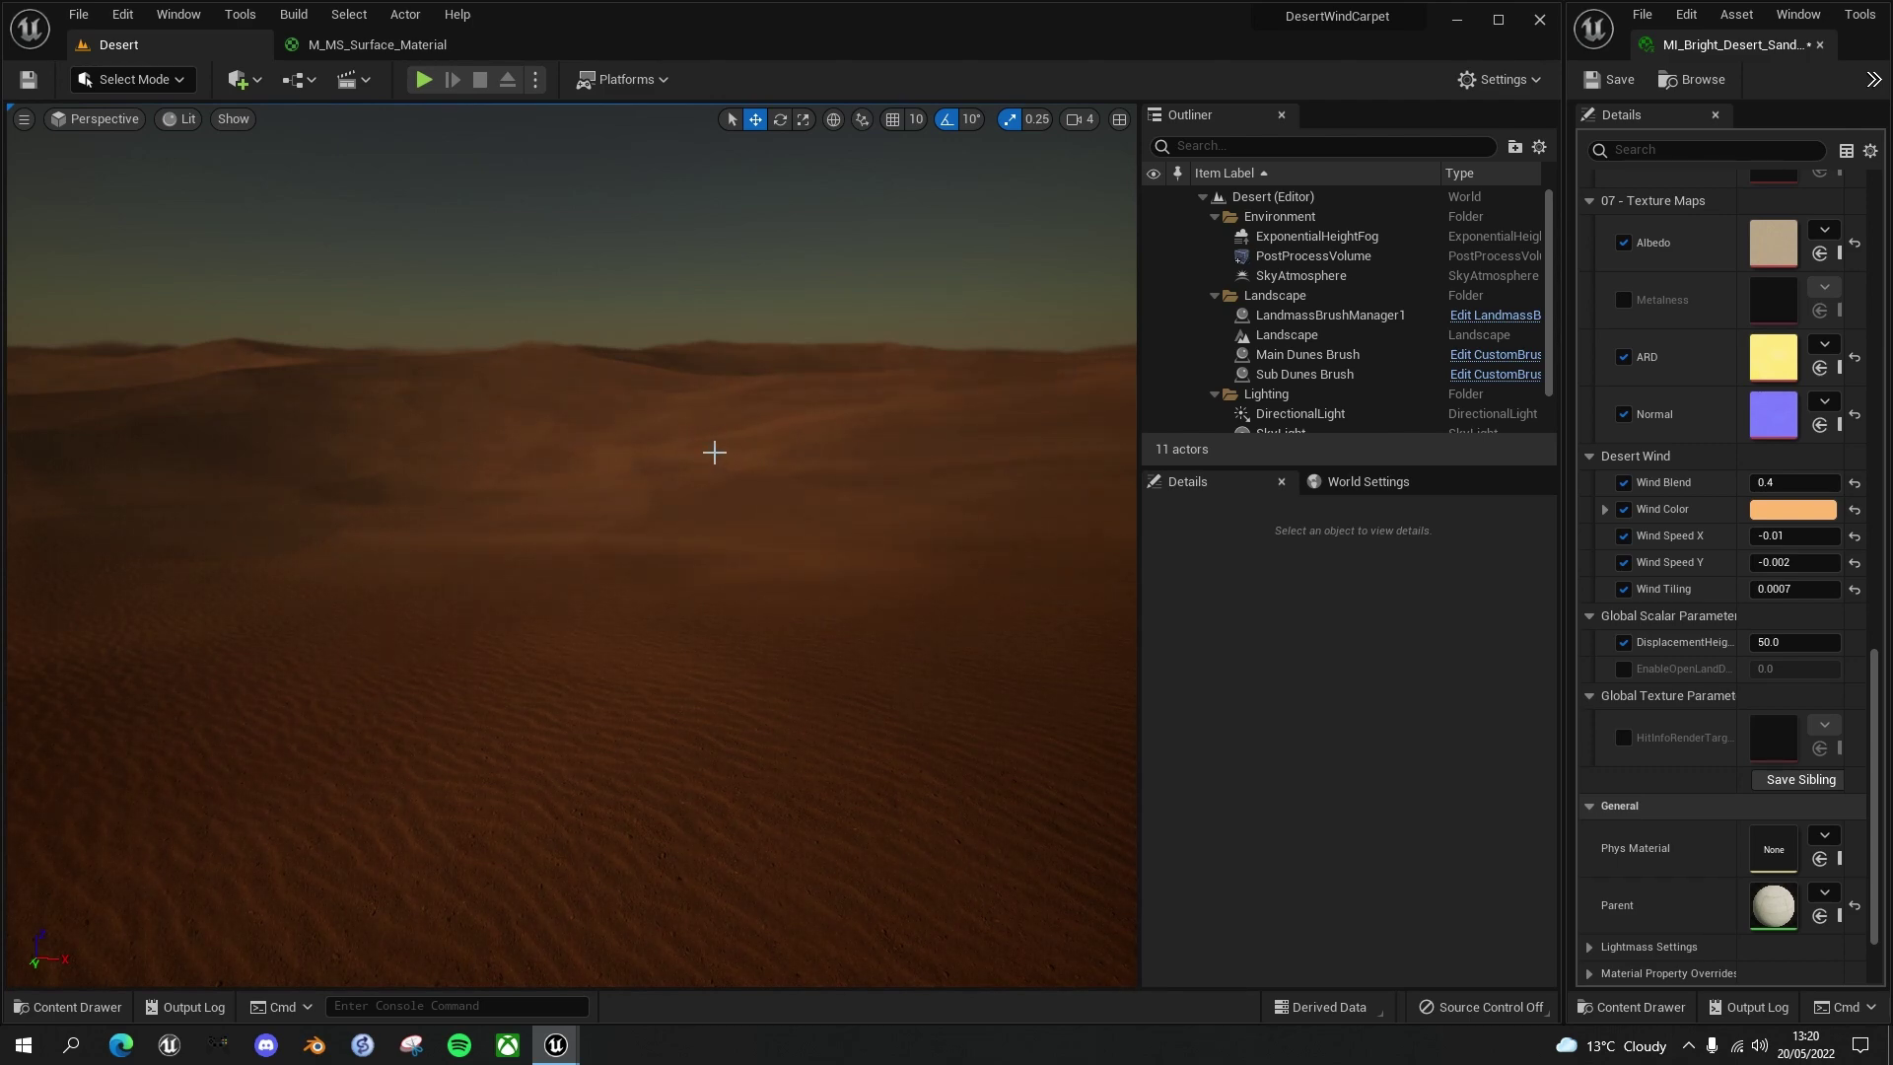
{"action": "right_click_drag", "start_coordinate": [806, 494], "coordinate": [892, 506]}
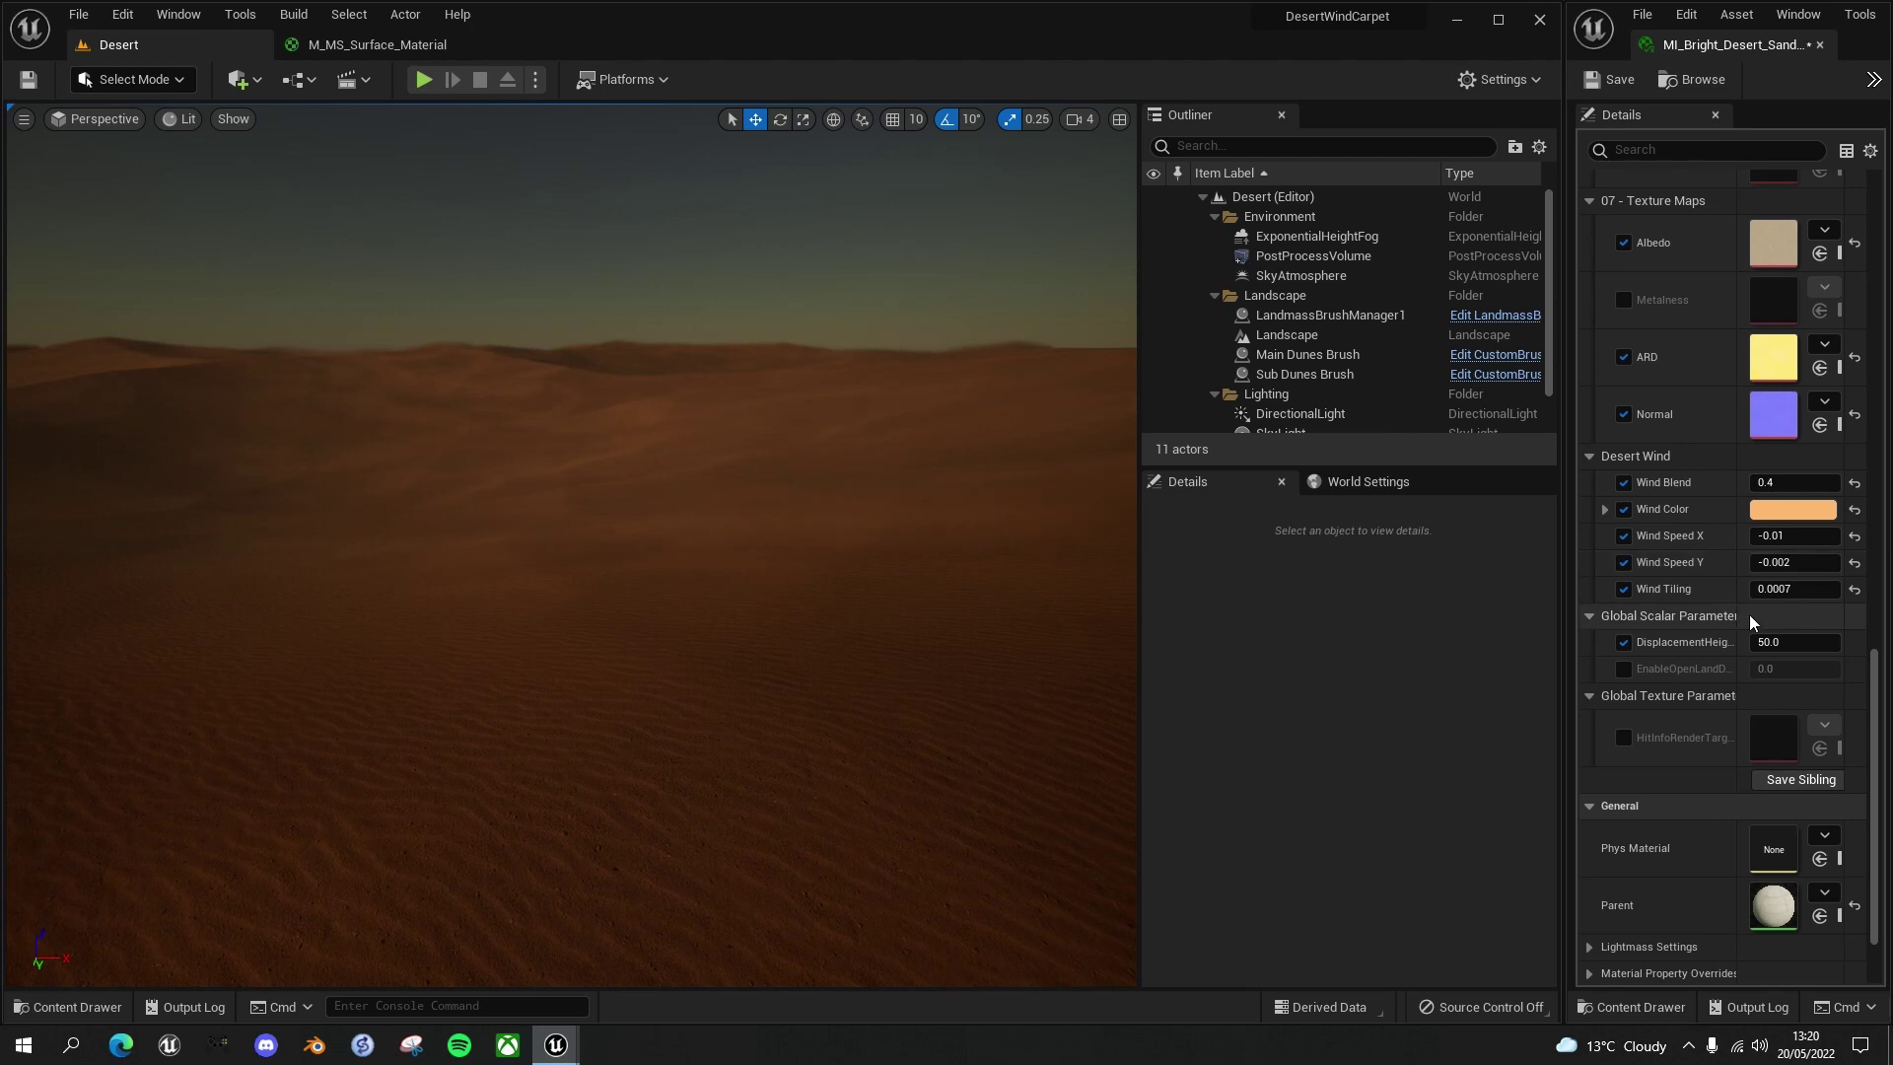
{"action": "right_click_drag", "start_coordinate": [690, 512], "coordinate": [673, 505]}
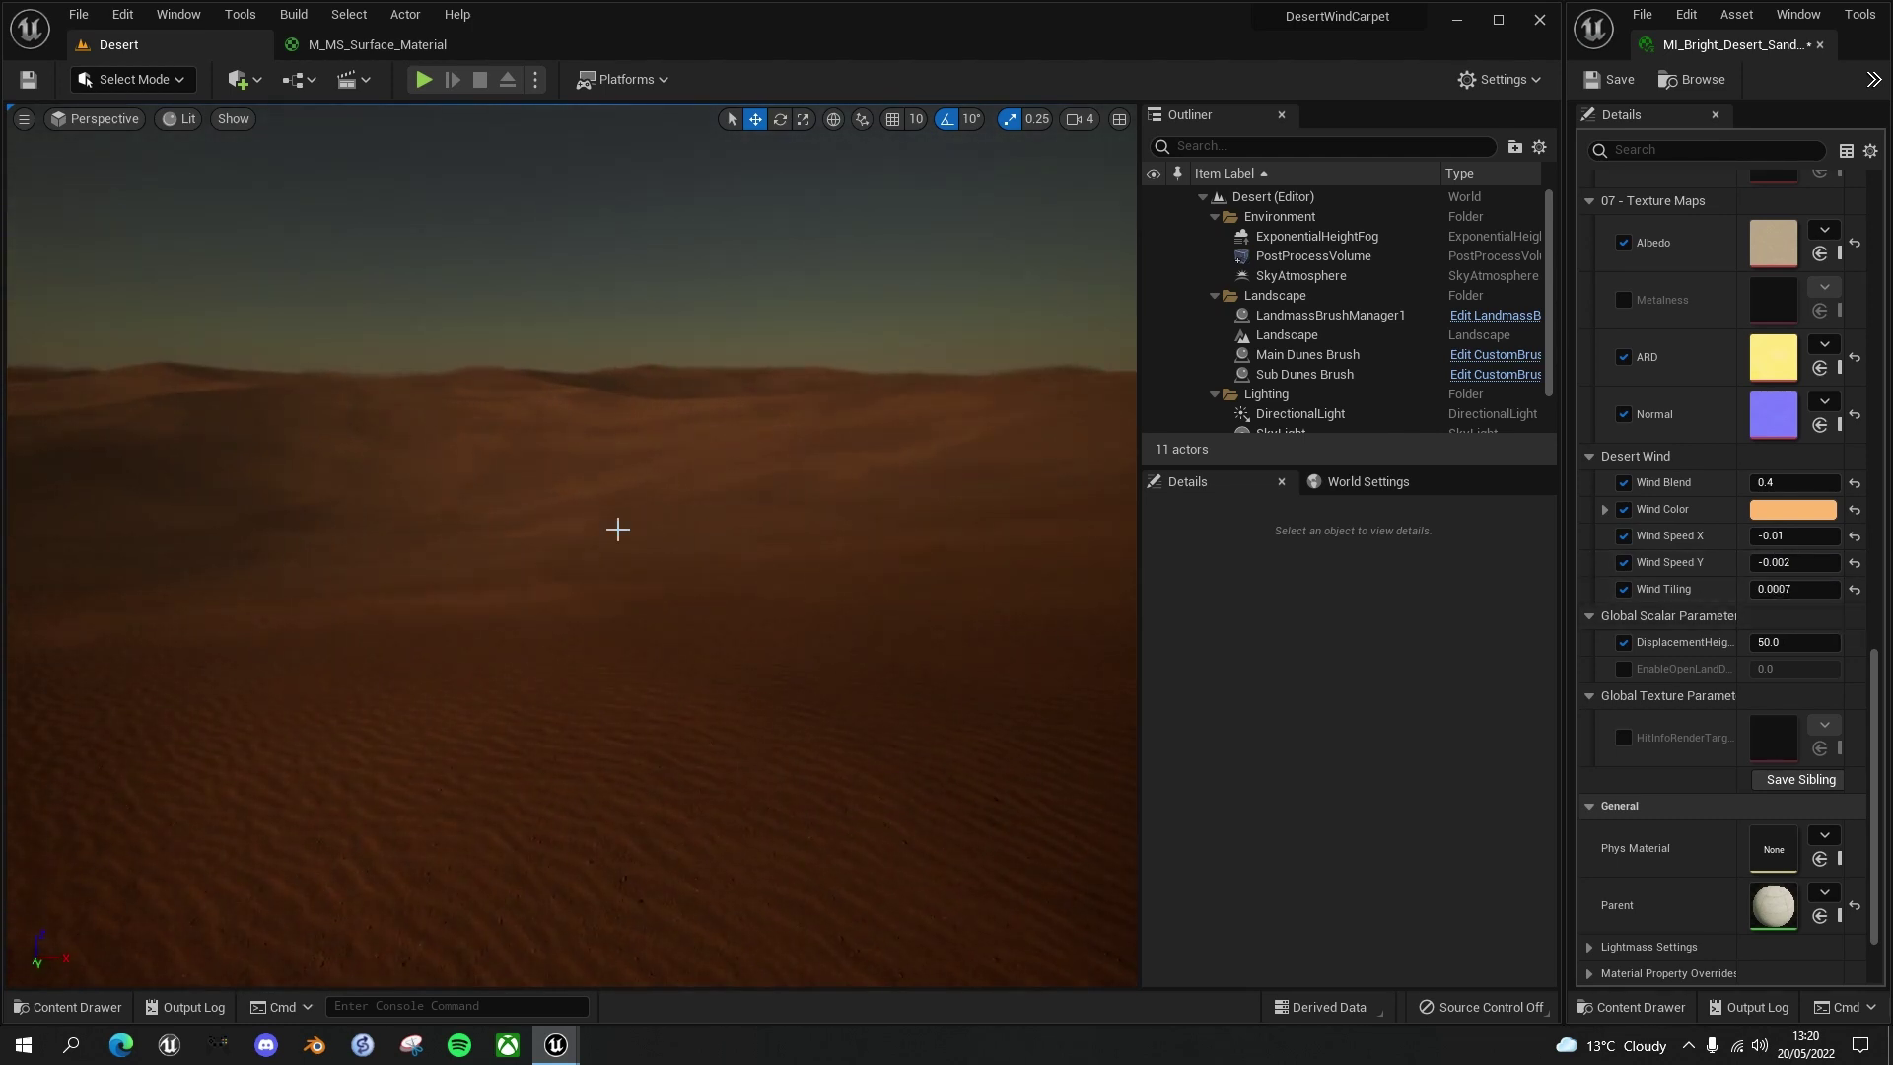
Play the level in fullscreen and run the character around the dunes to examine the blended wind effect
{"action": "key", "text": "alt+p"}
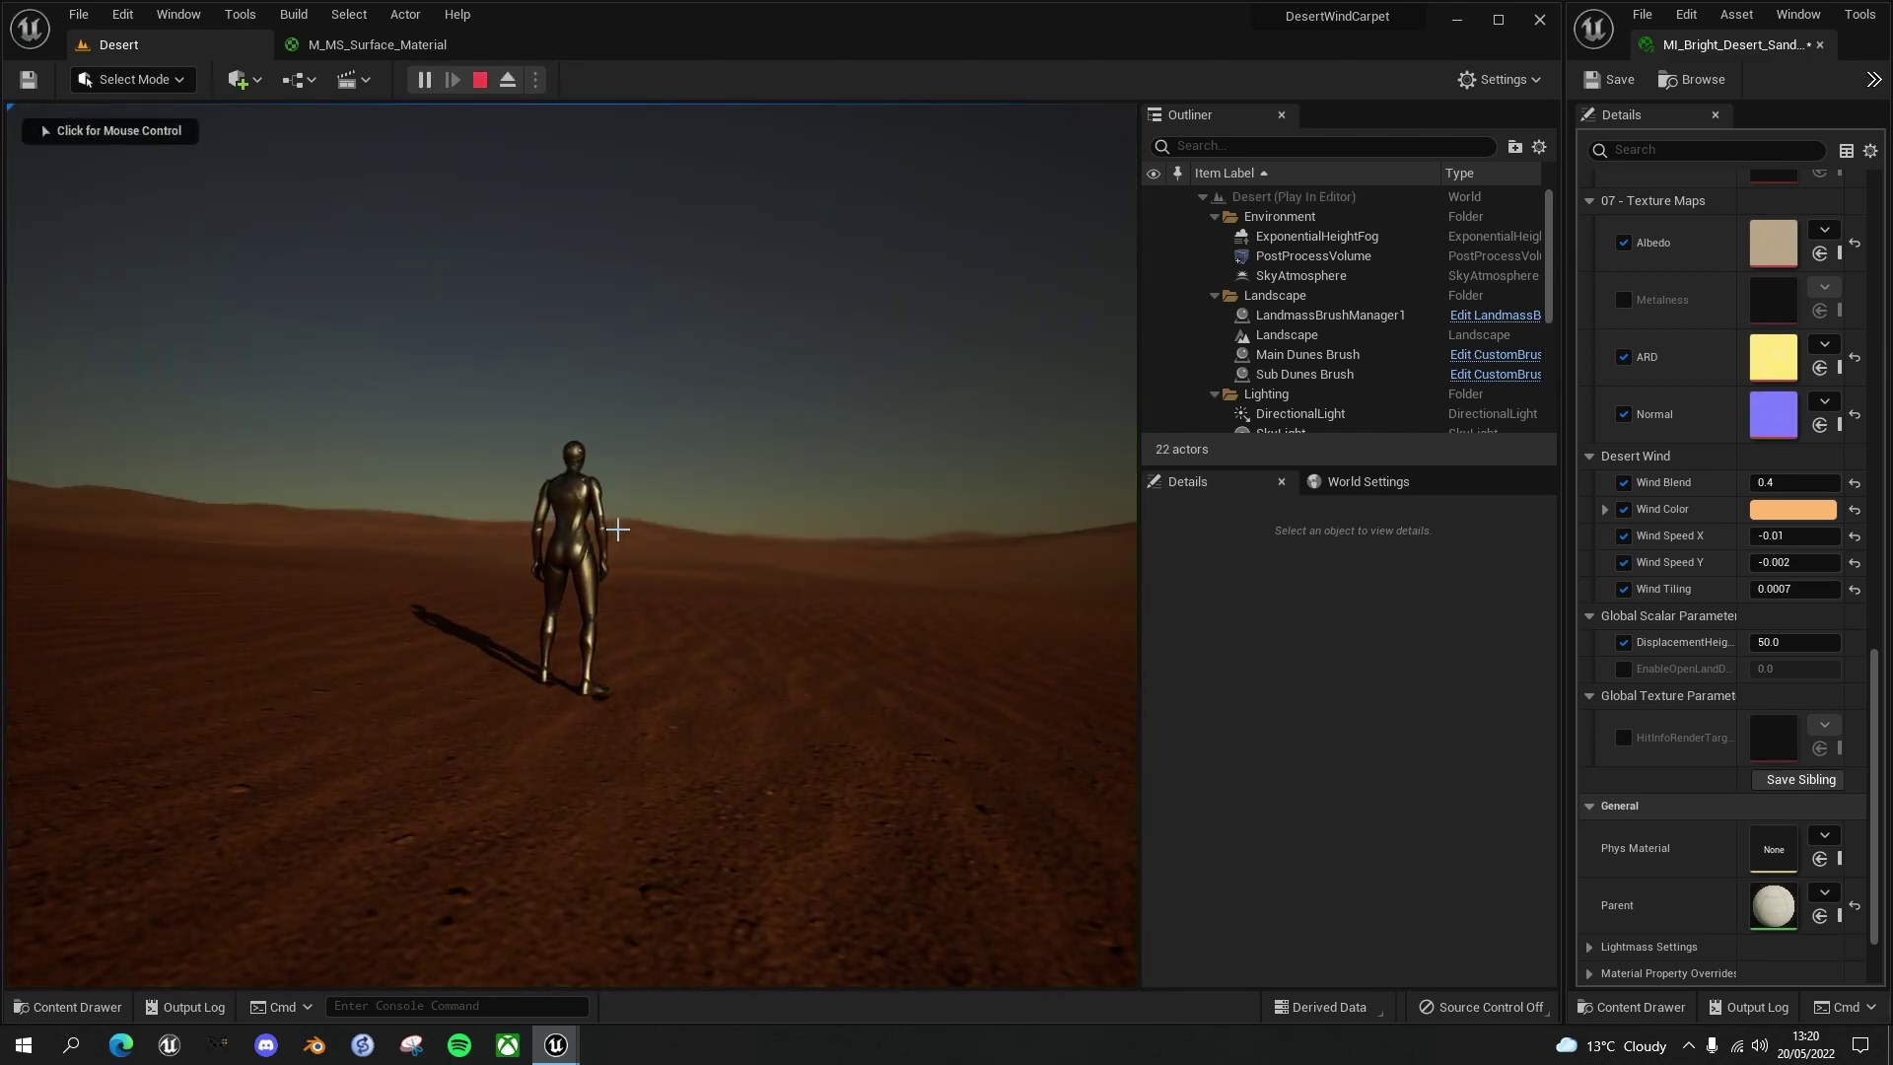
{"action": "key", "text": "F11"}
{"action": "key", "text": "d"}
{"action": "key", "text": "w"}
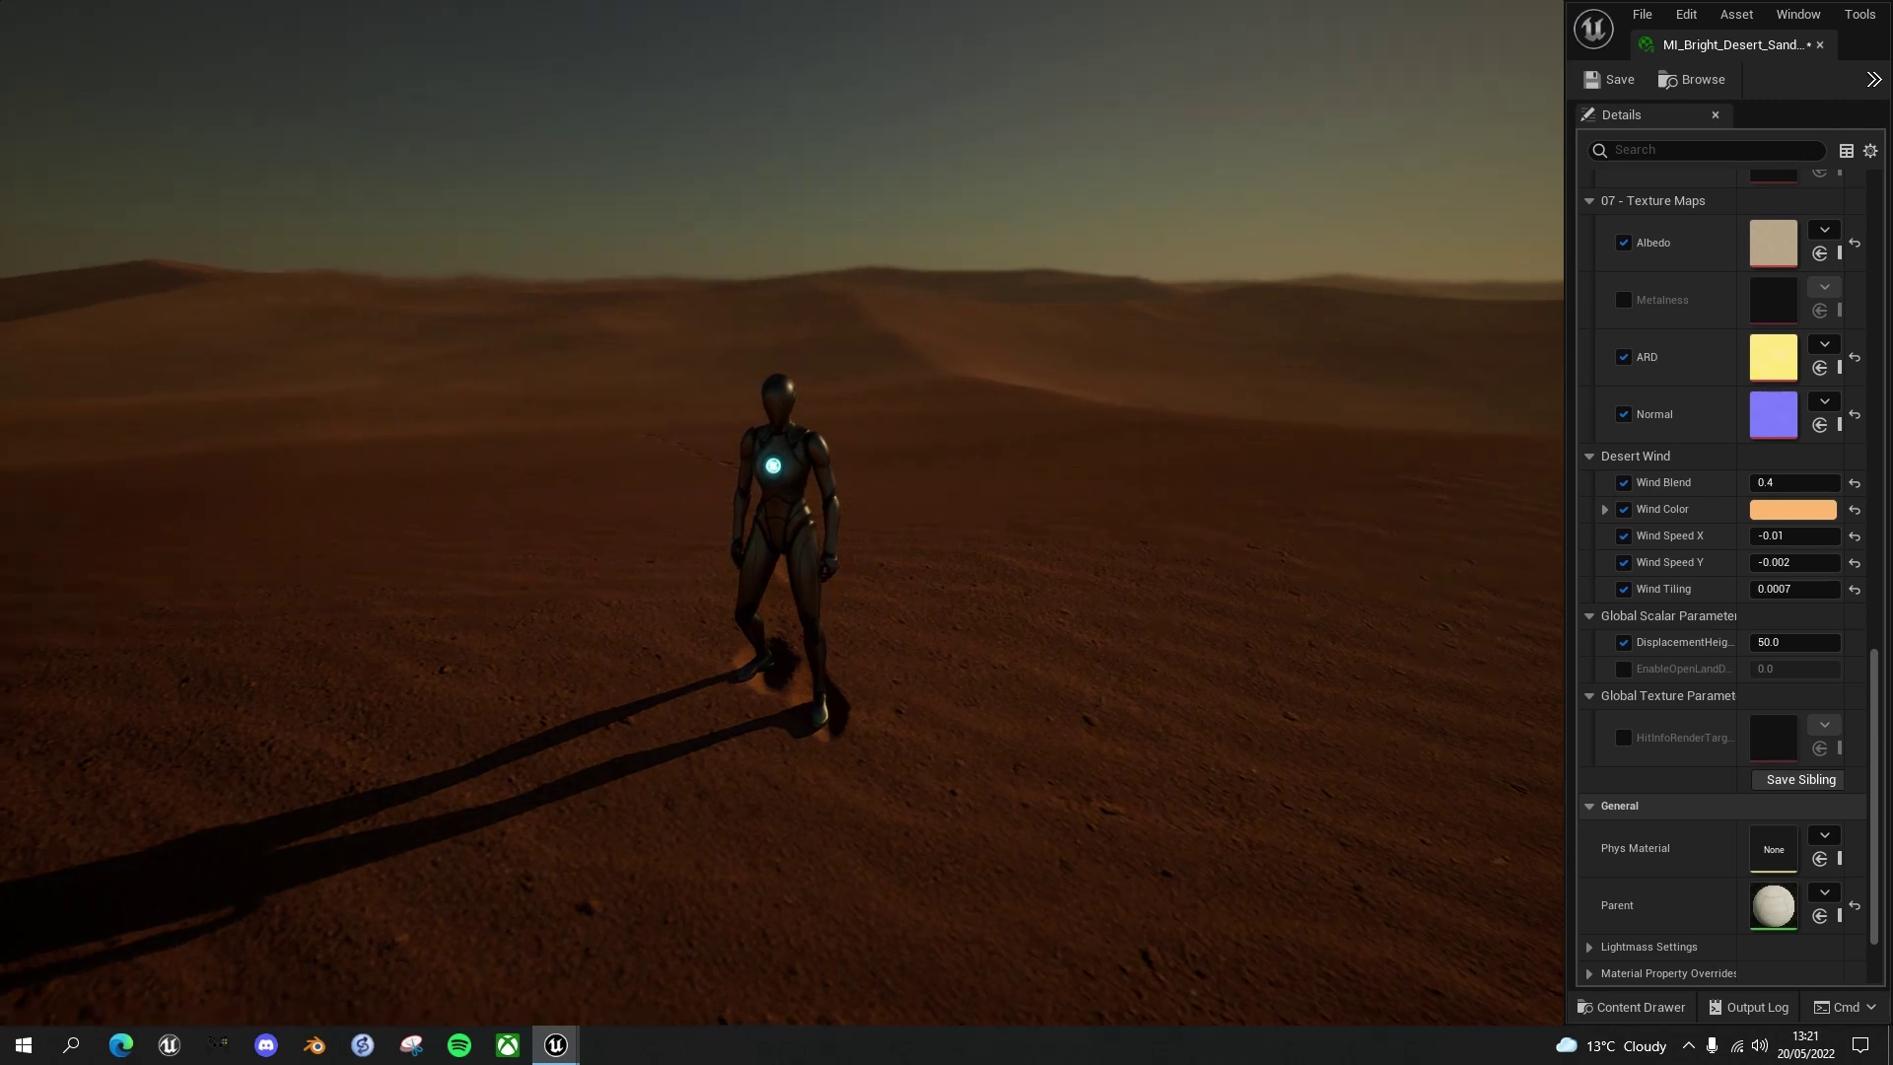
{"action": "key", "text": "d"}
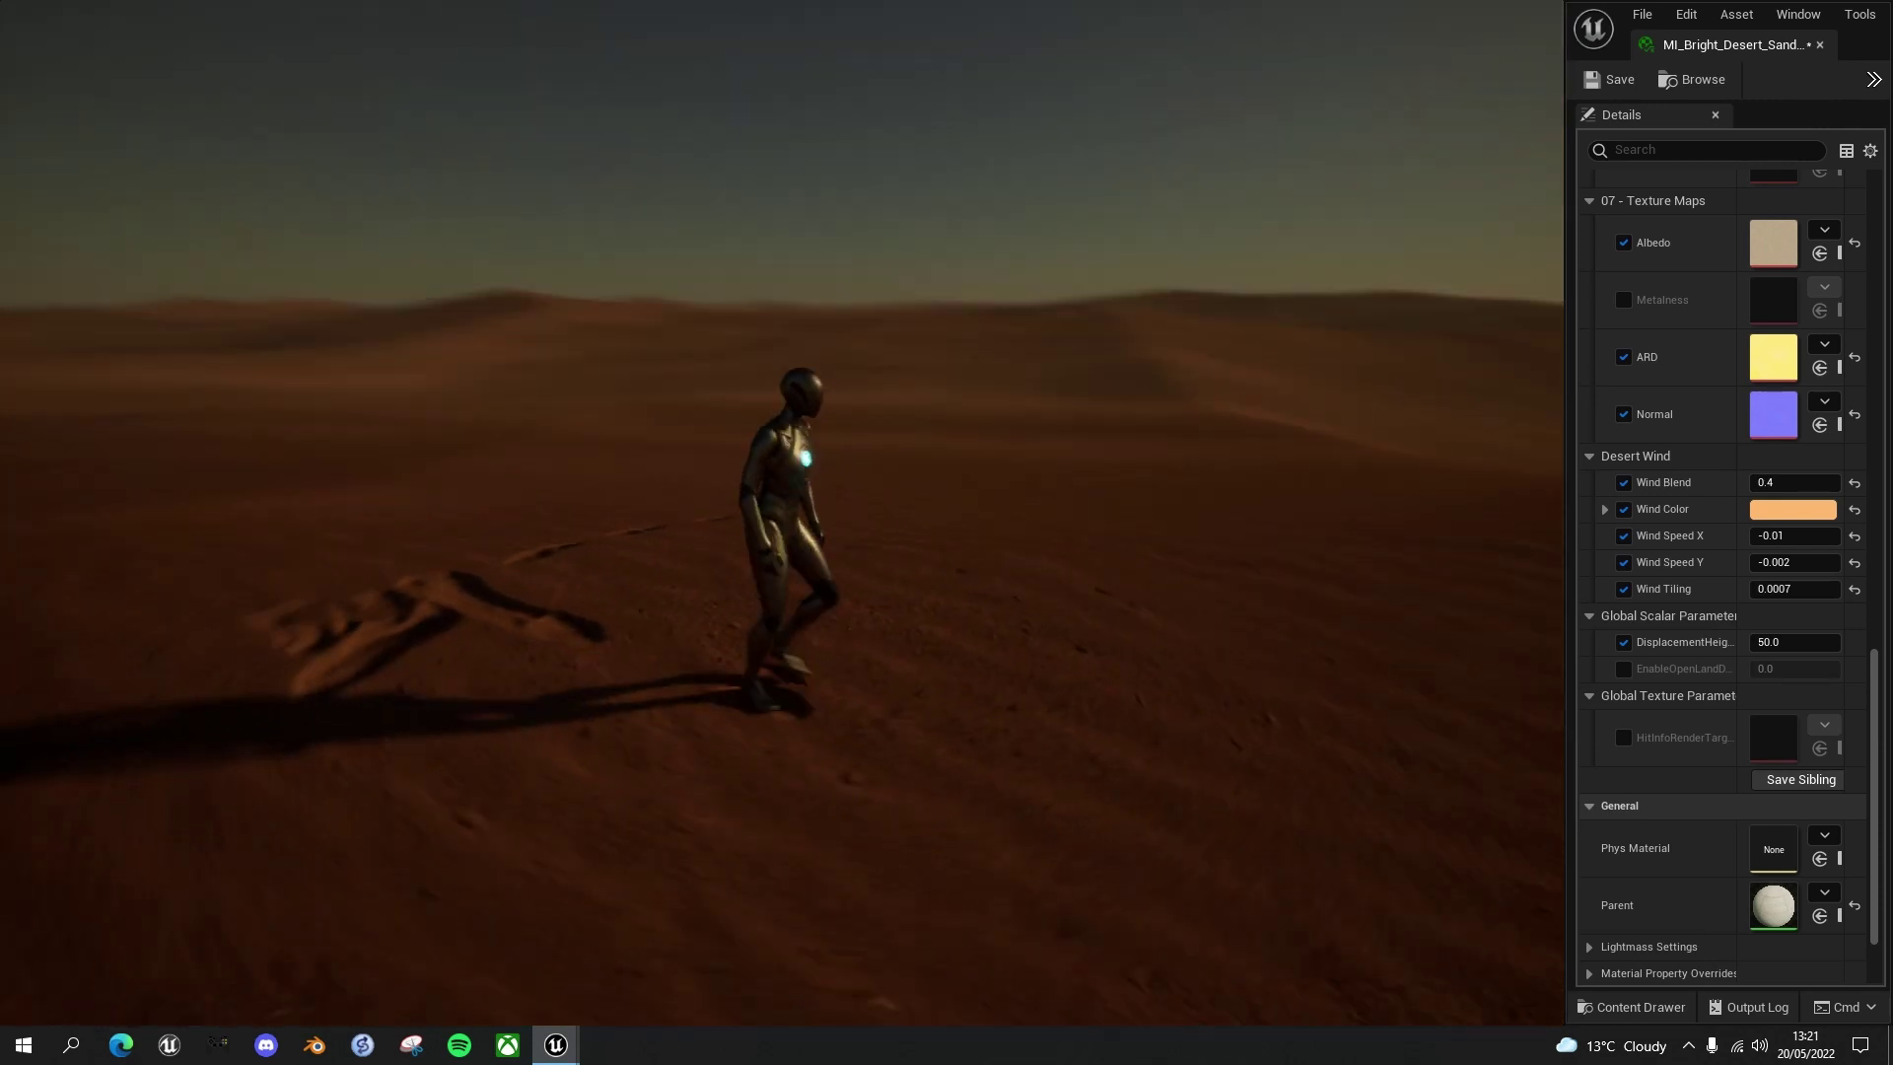
{"action": "key", "text": "w"}
{"action": "key", "text": "a"}
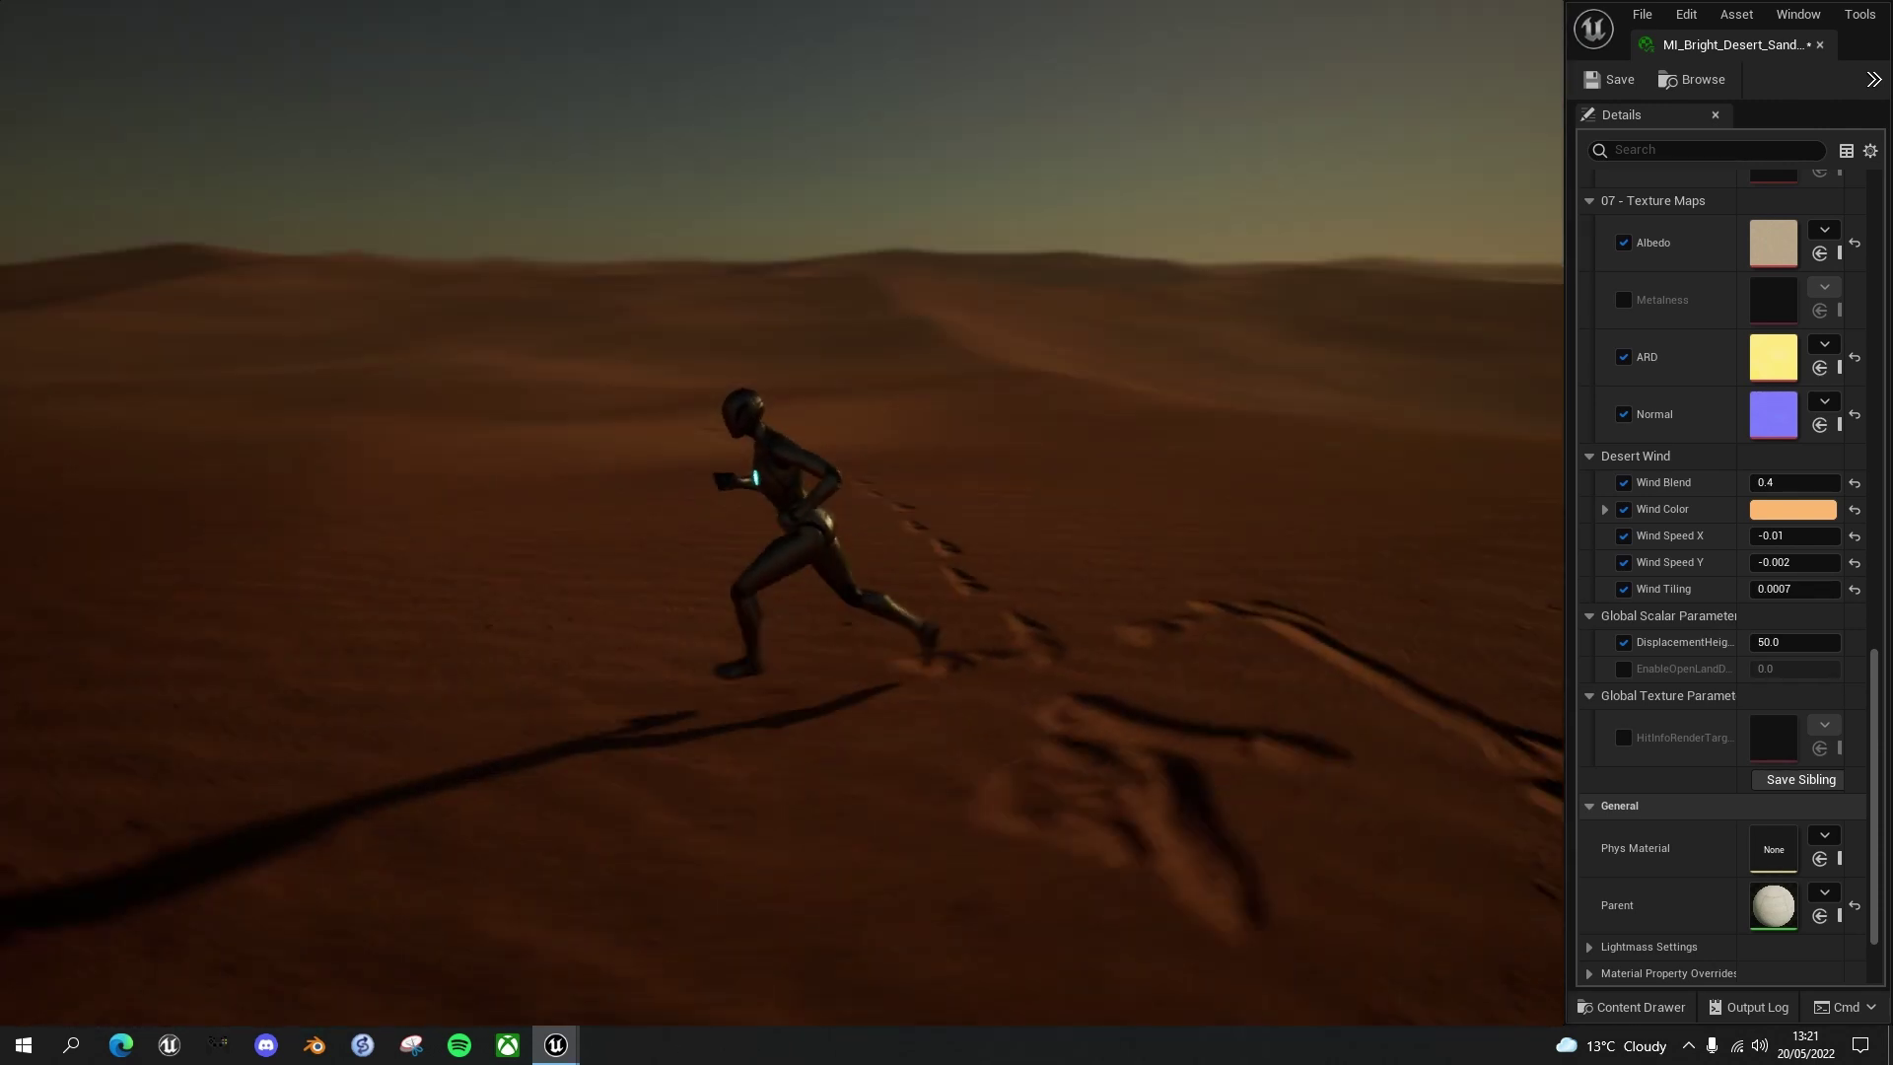
{"action": "key", "text": "d"}
{"action": "key", "text": "w"}
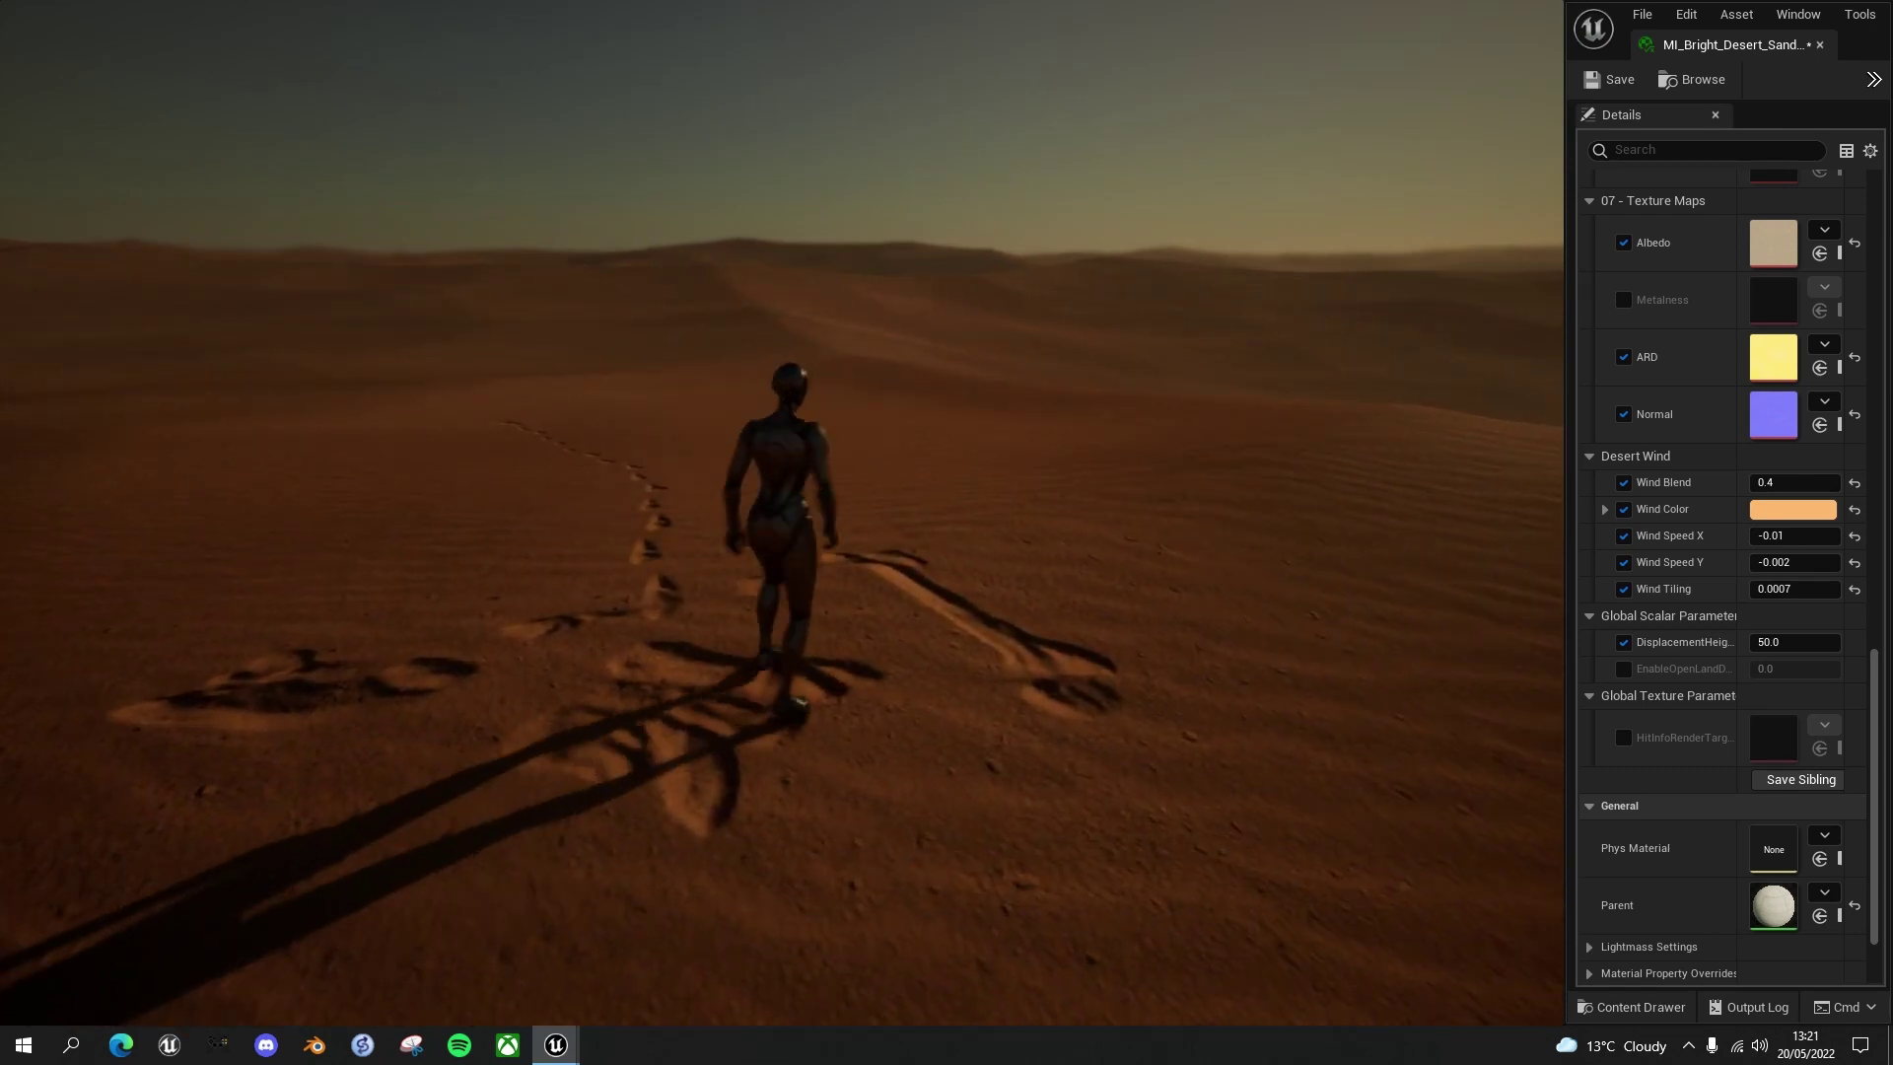
{"action": "key", "text": "d"}
{"action": "key", "text": "s"}
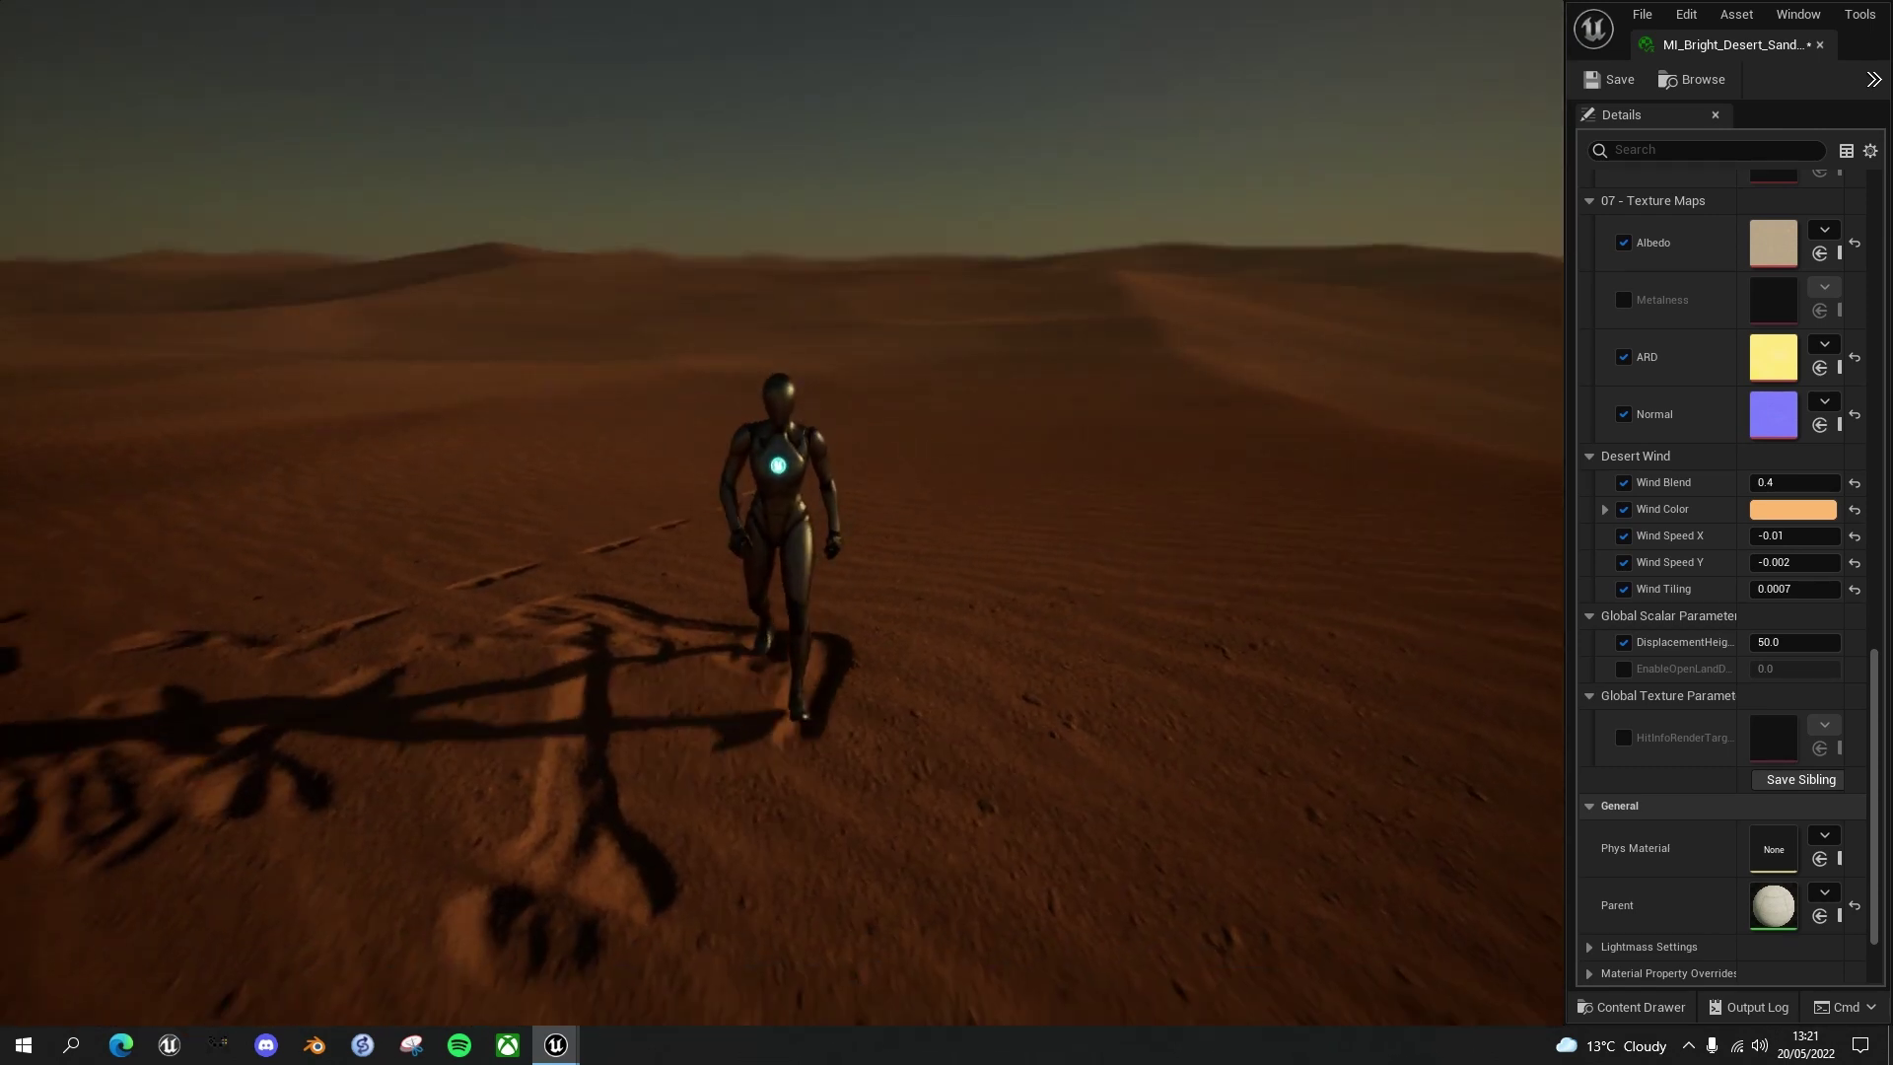
{"action": "key", "text": "w"}
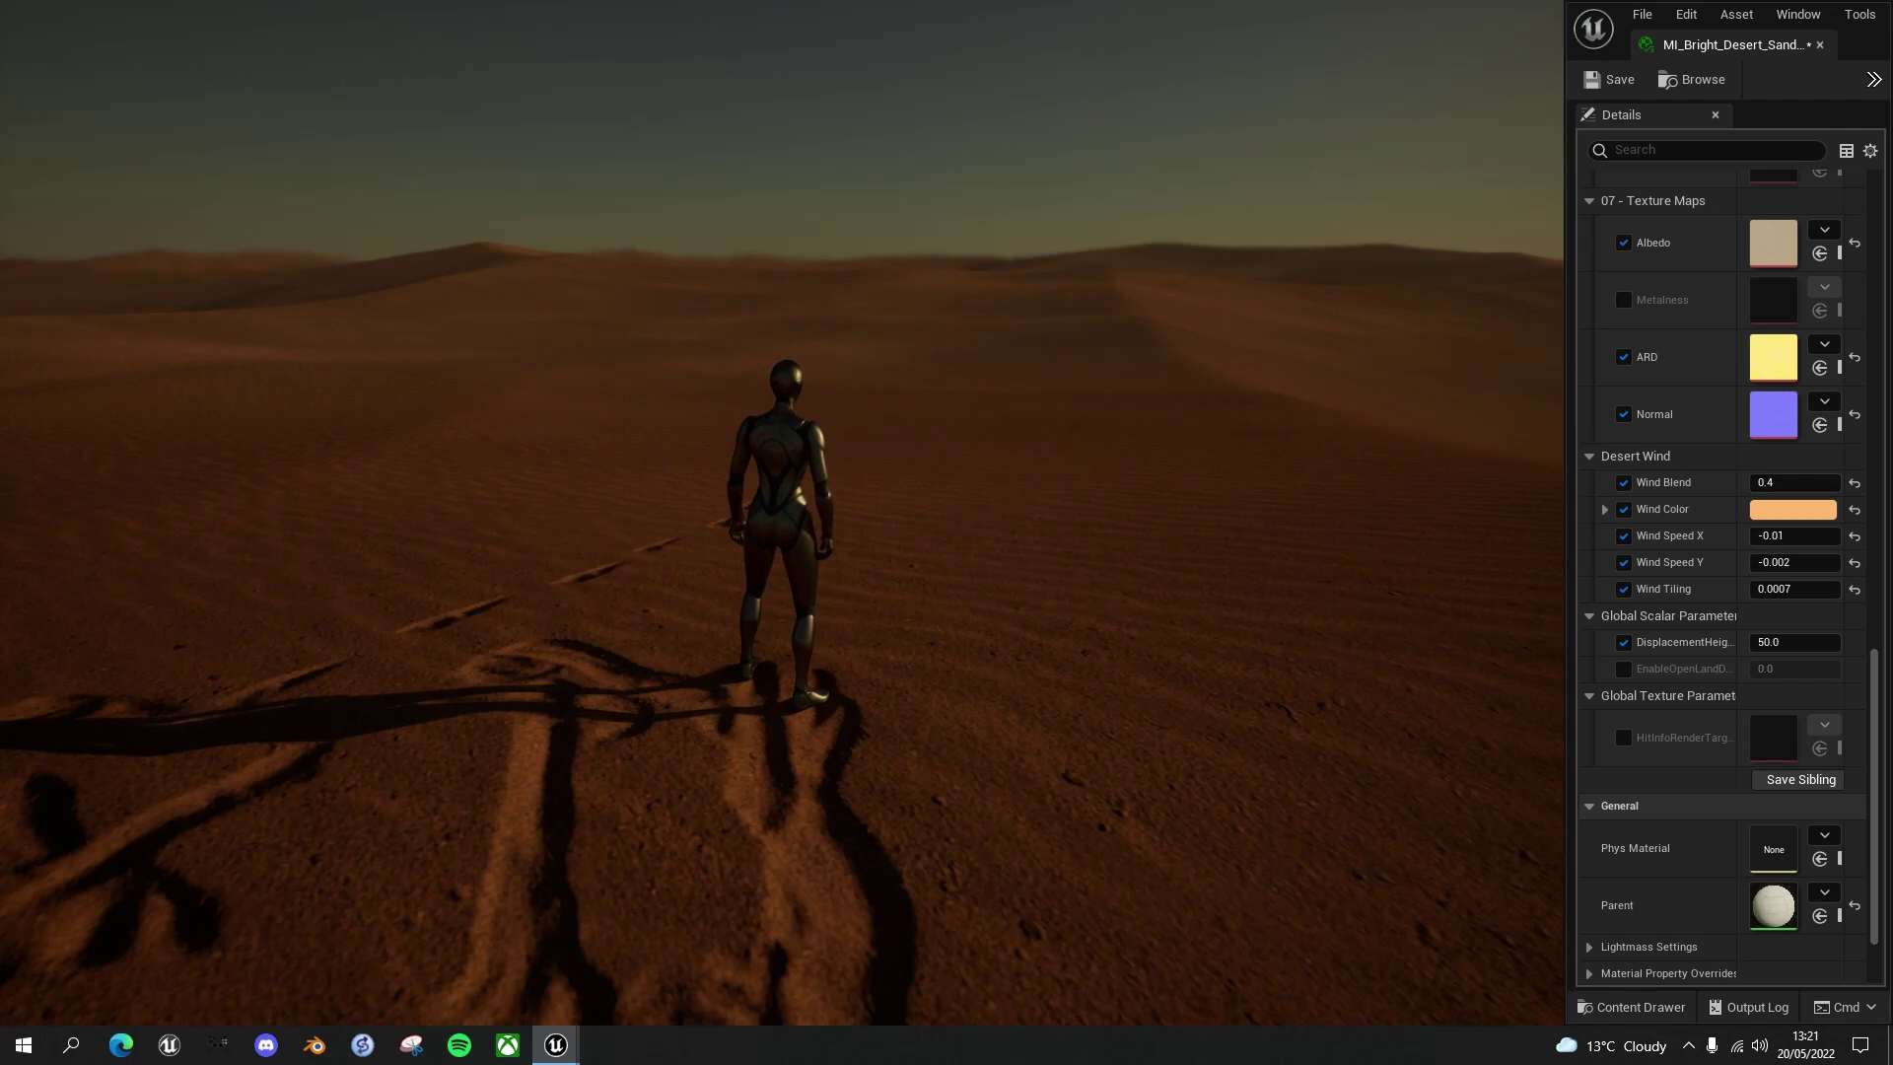